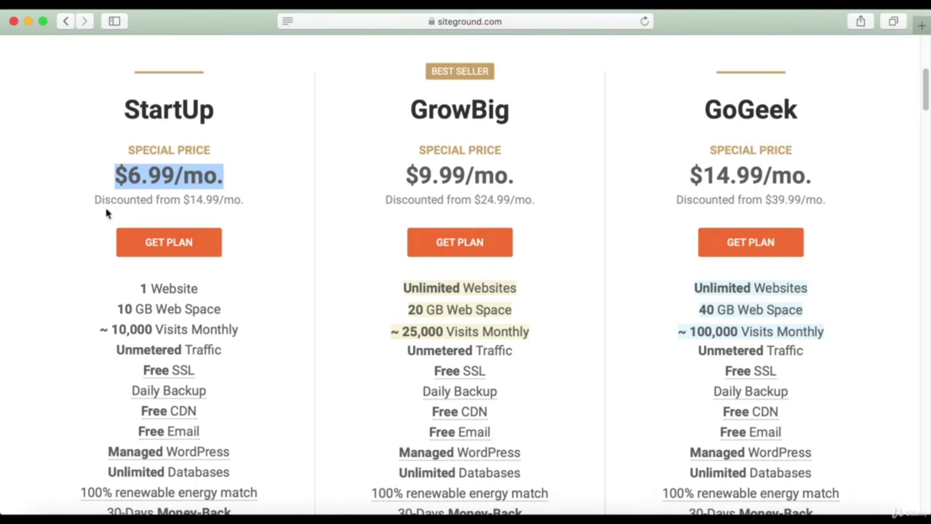
Review the StartUp plan's original price, 1 website and 10 GB web space, then choose StartUp.
drag(94, 200, 243, 200)
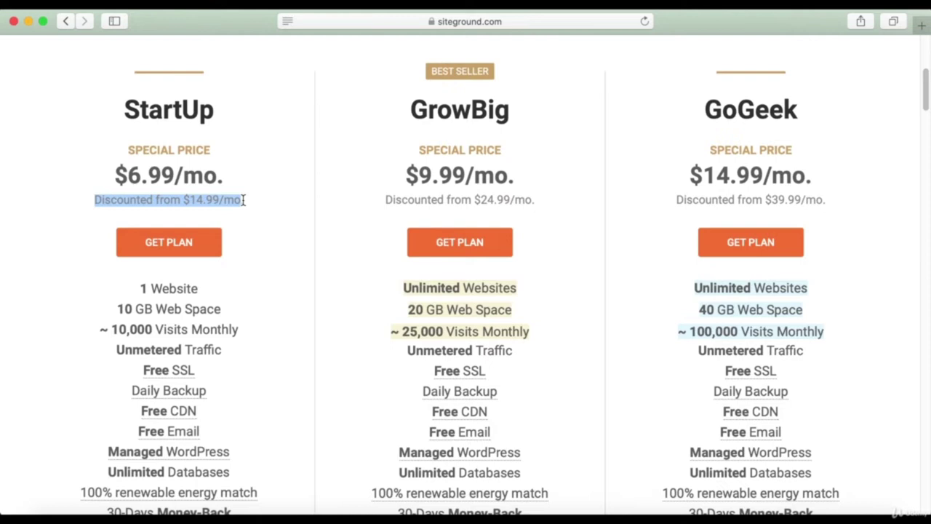
click(263, 202)
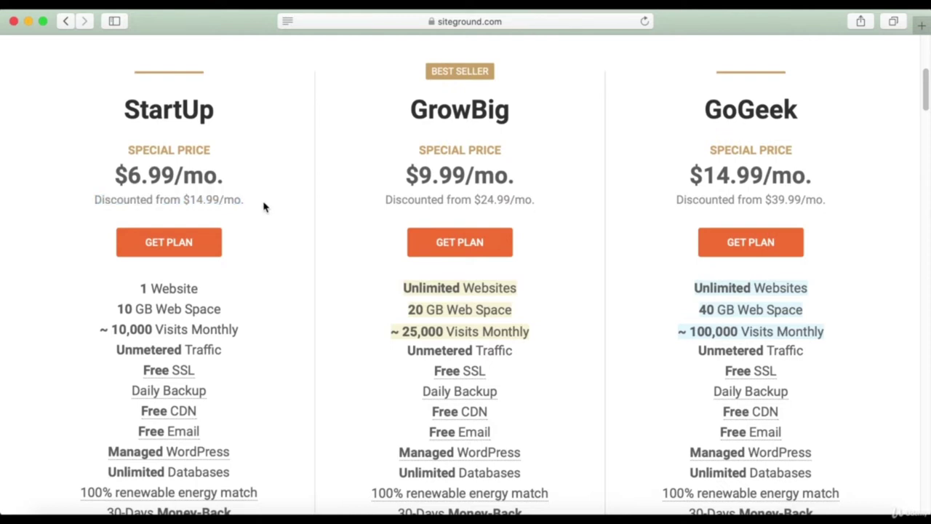
triple_click(157, 288)
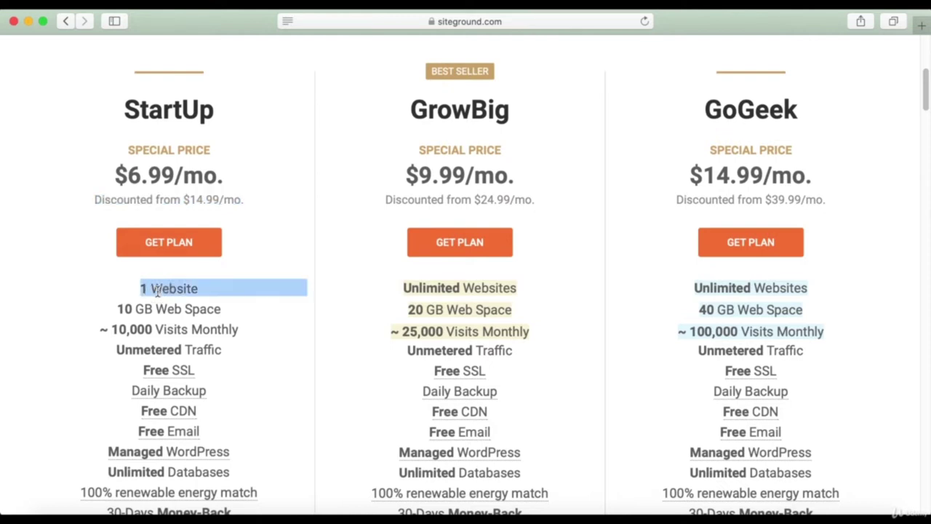
triple_click(154, 309)
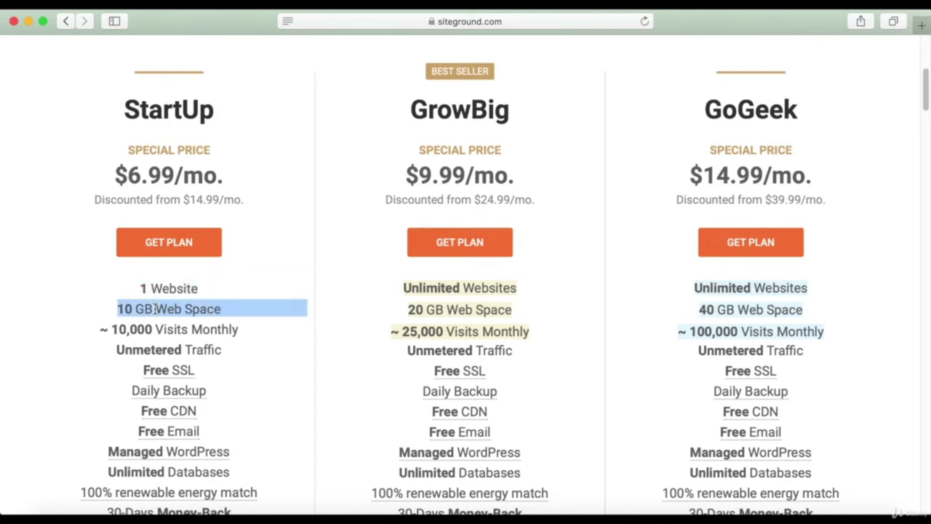
click(154, 309)
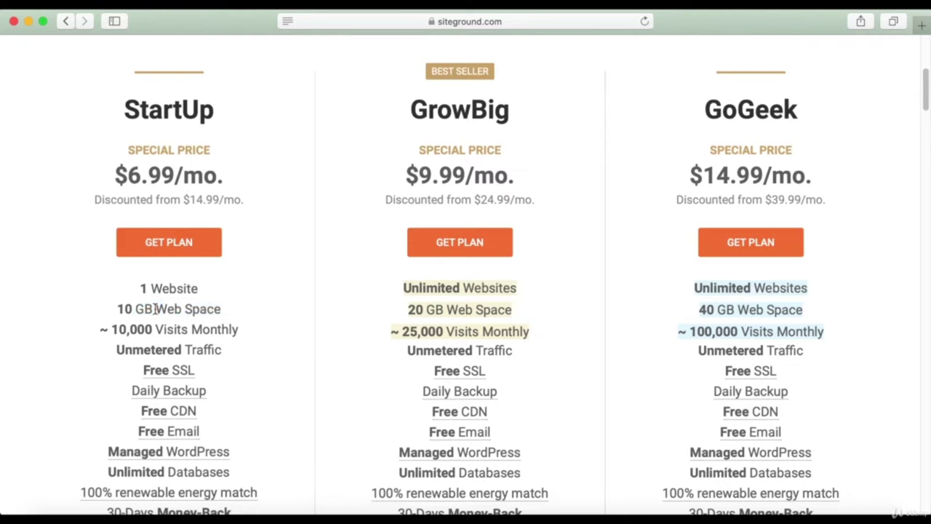
scroll(157, 307, down, 3)
scroll(324, 348, up, 2)
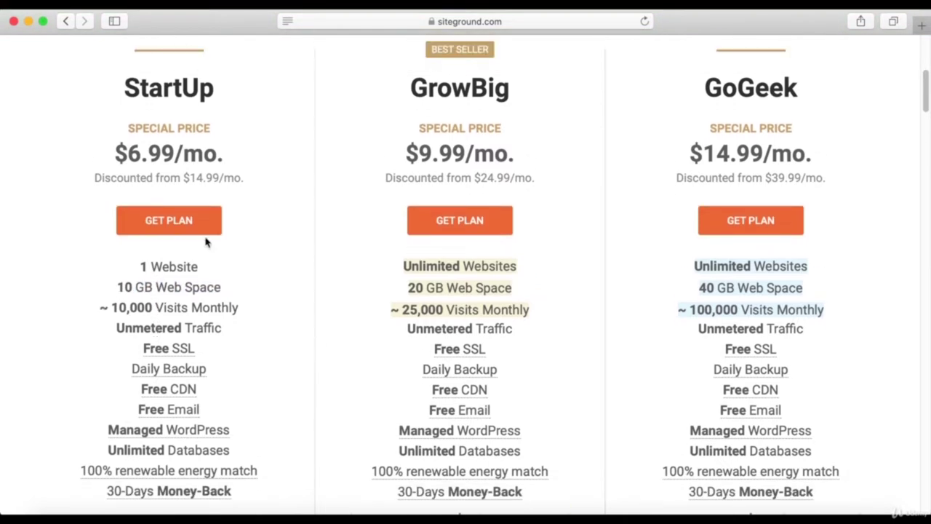
click(176, 228)
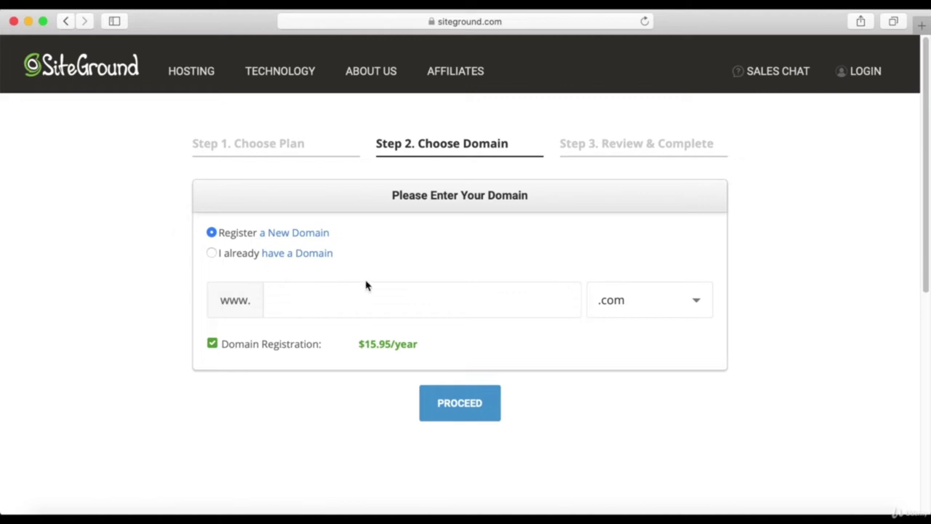
Enter 'thisismywebsiteaddress' as the new domain, keeping the .com extension.
click(412, 294)
text(thisismywebsiteaddress)
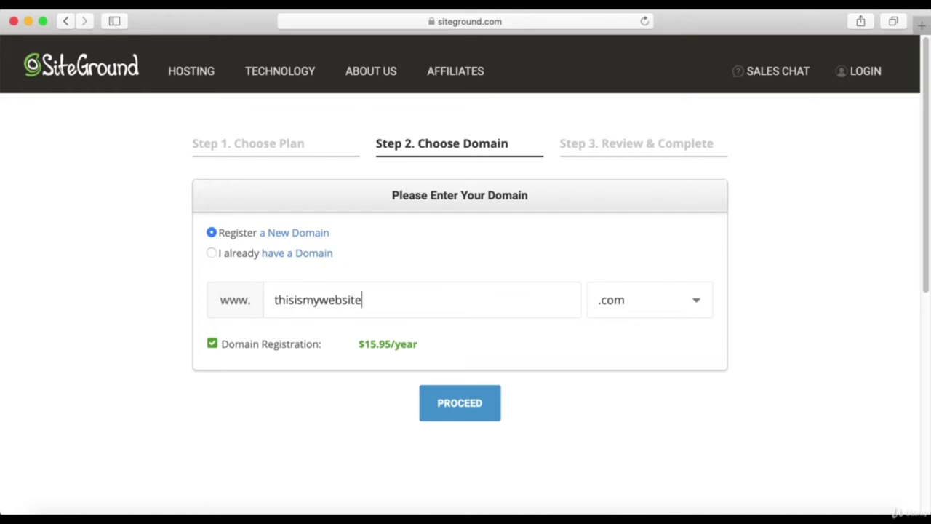
click(618, 317)
scroll(619, 317, down, 2)
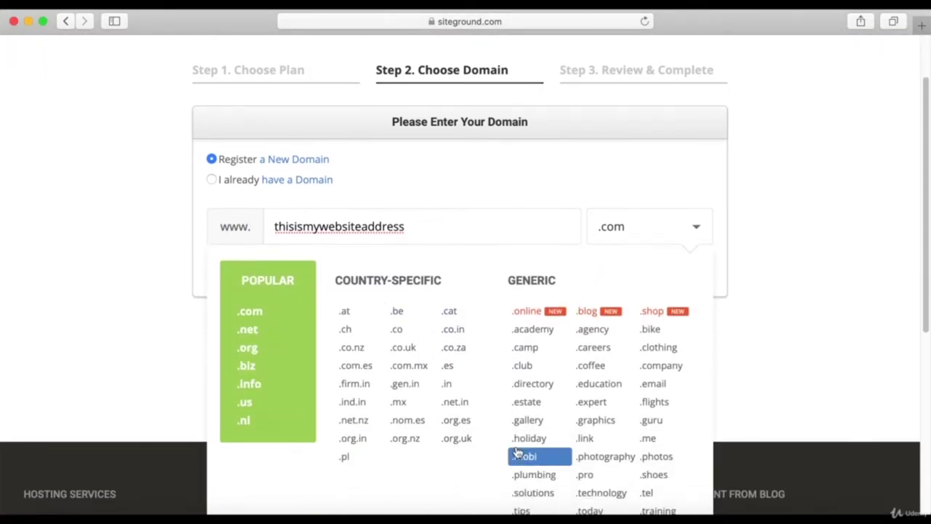
click(630, 231)
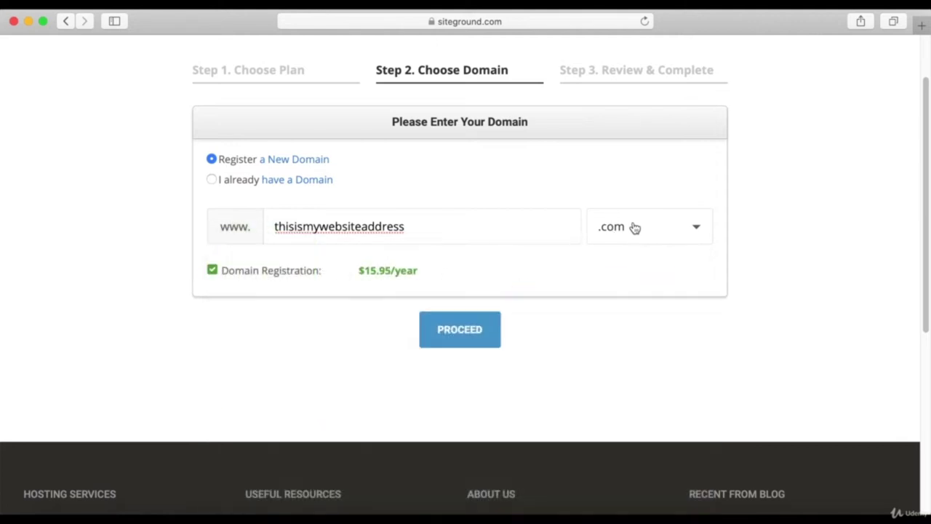
scroll(505, 316, up, 2)
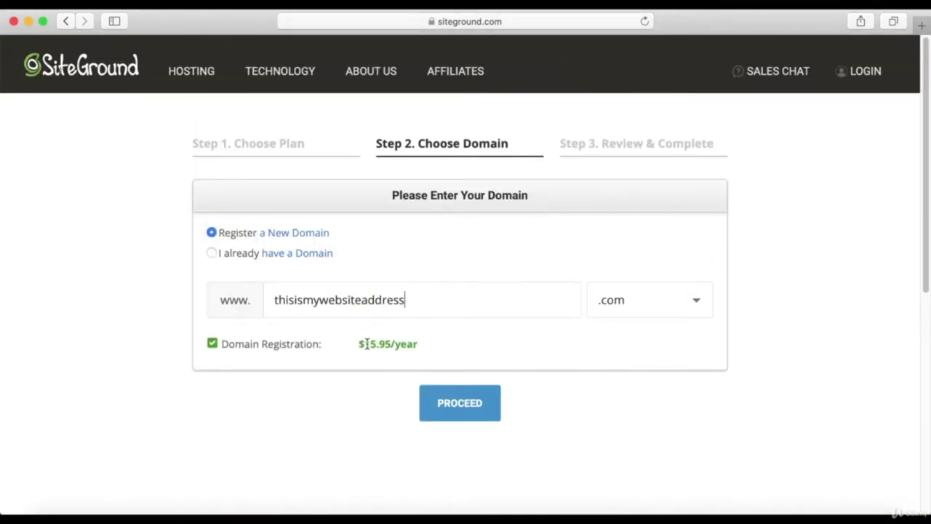
Check the $15.95/year domain registration price and proceed to the review step.
drag(357, 345, 388, 343)
click(437, 320)
drag(358, 344, 419, 343)
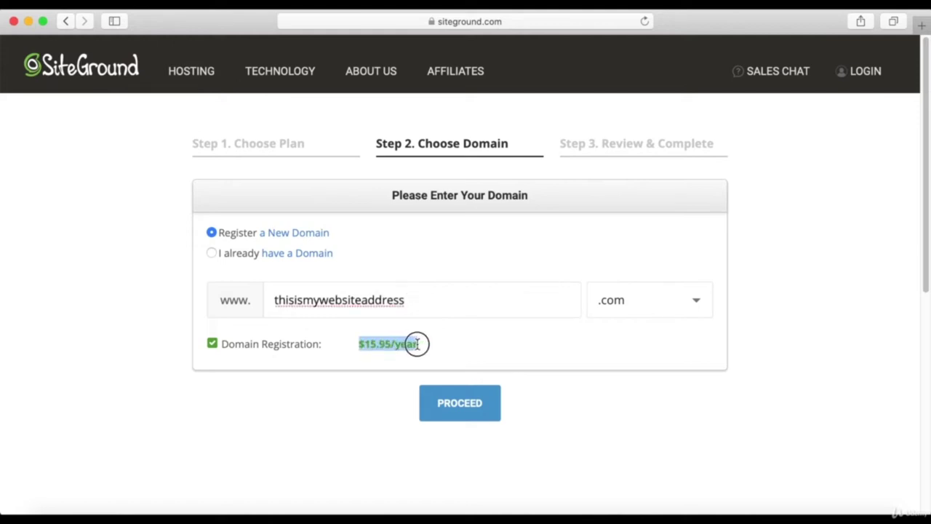
click(416, 344)
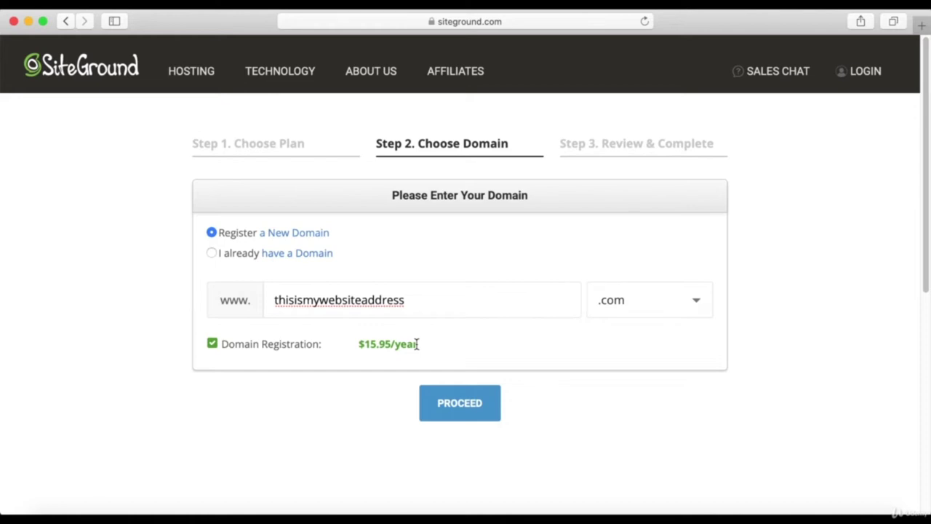
scroll(417, 343, down, 2)
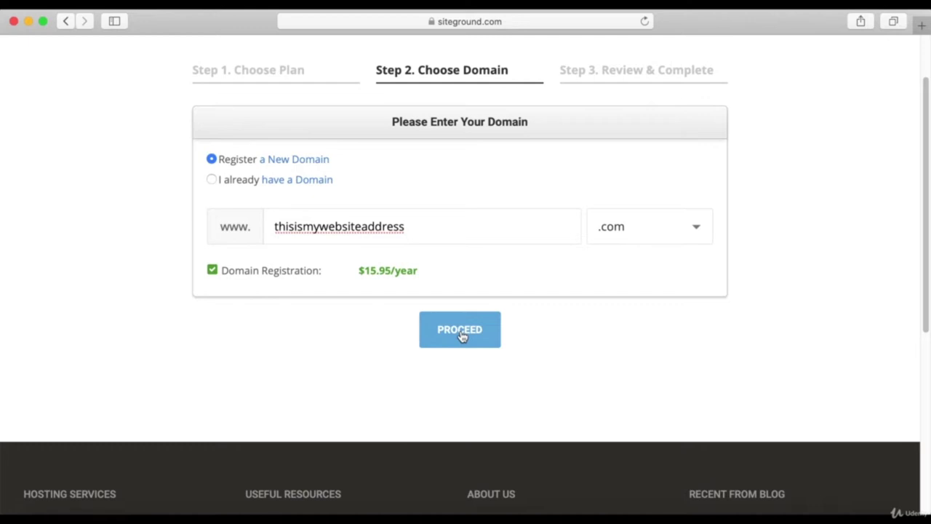
click(460, 331)
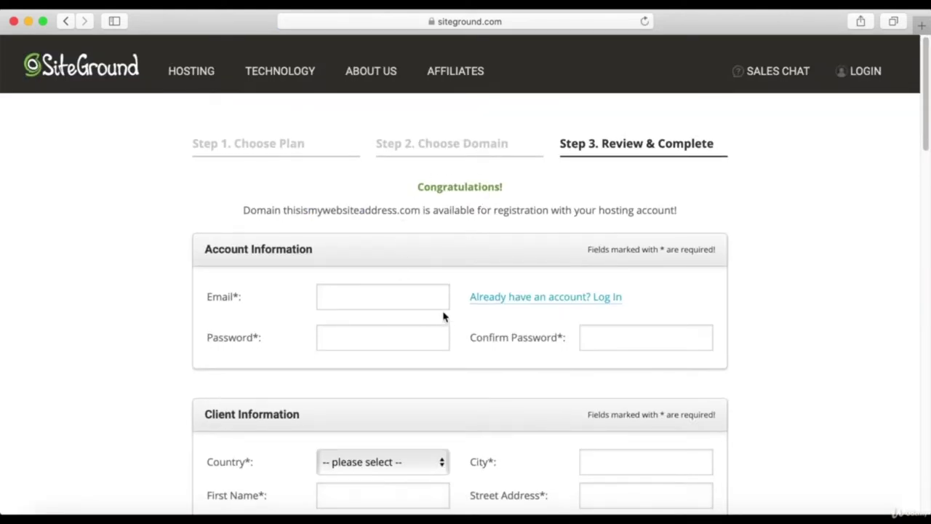
In Purchase Information, keep StartUp as the plan and USA, Iowa as the data center.
scroll(400, 296, down, 1)
scroll(400, 296, down, 5)
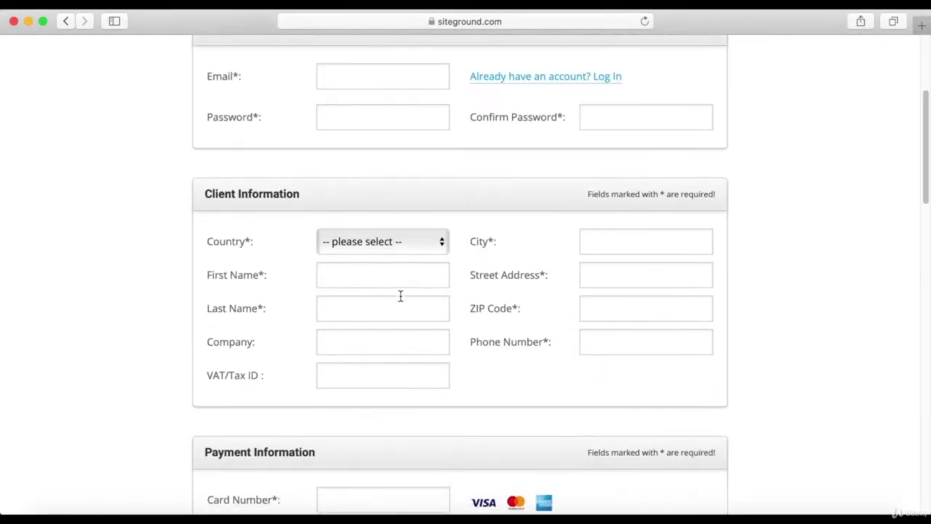
scroll(356, 291, down, 7)
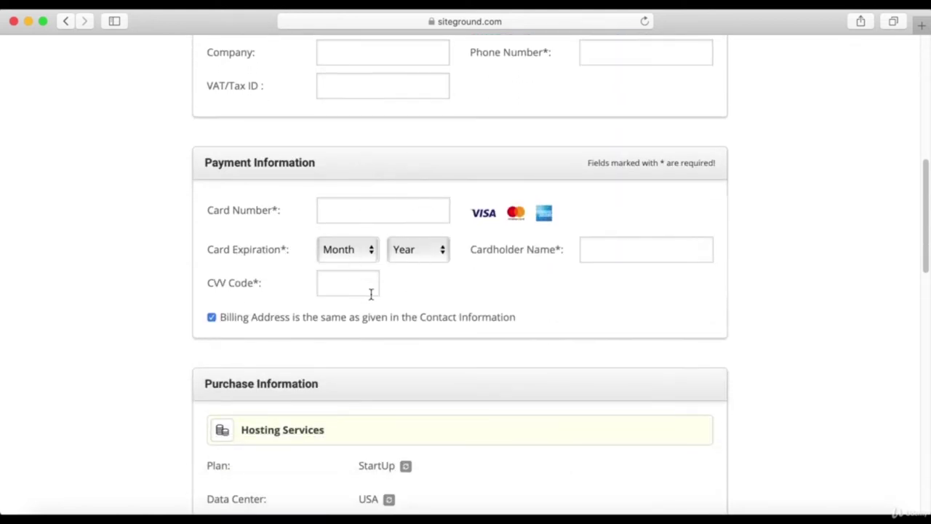
scroll(400, 283, down, 5)
click(406, 263)
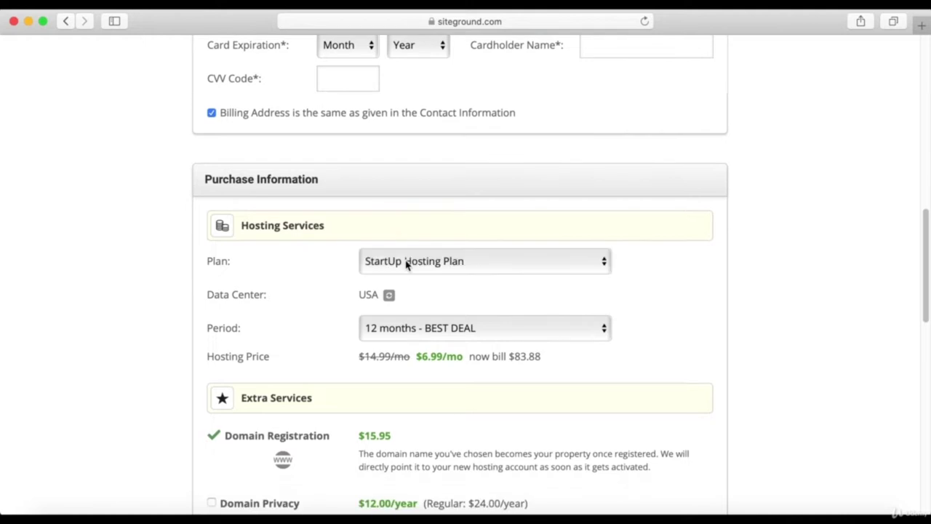
click(410, 266)
click(389, 298)
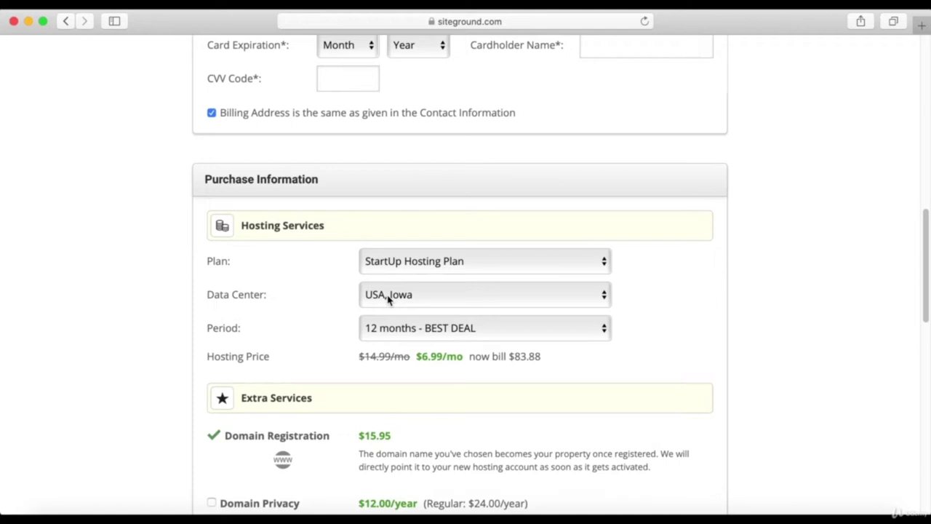
click(388, 298)
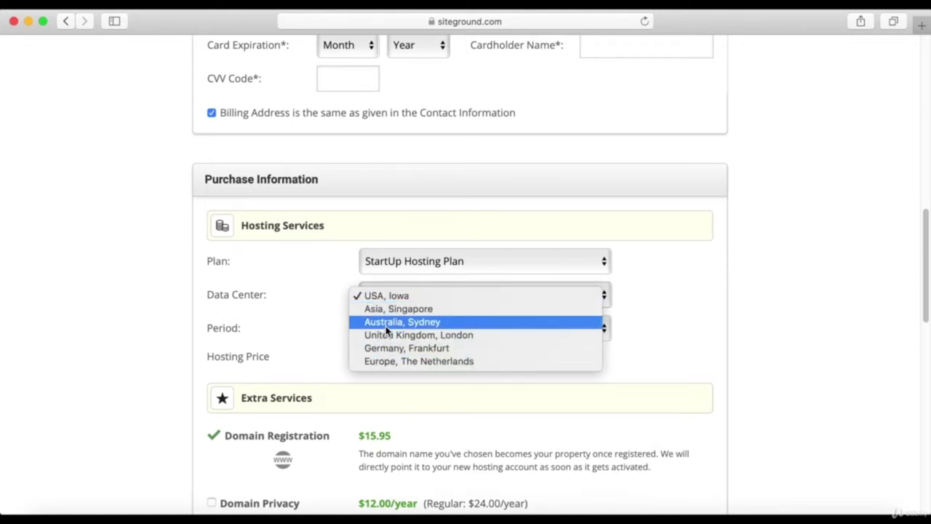
click(410, 278)
Compare 1, 24 and 36 month periods, then return to 12 months - BEST DEAL.
click(402, 328)
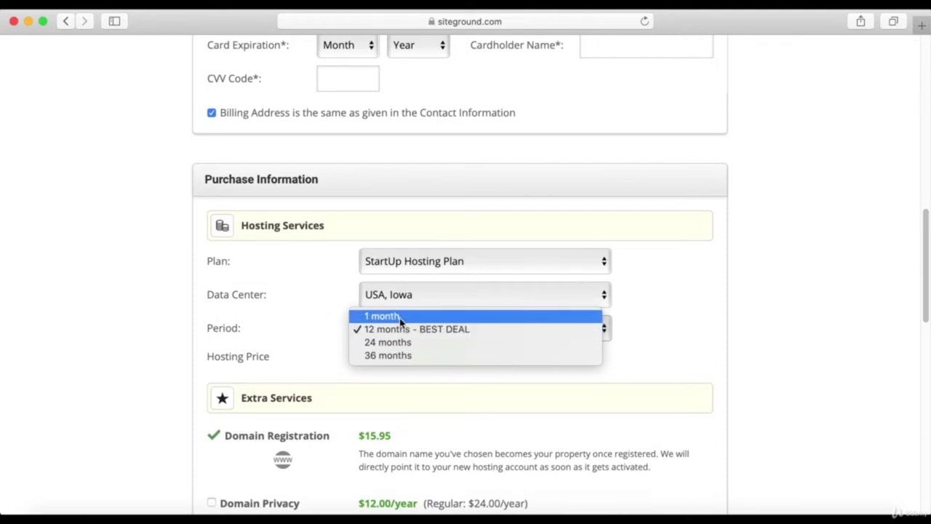
click(340, 335)
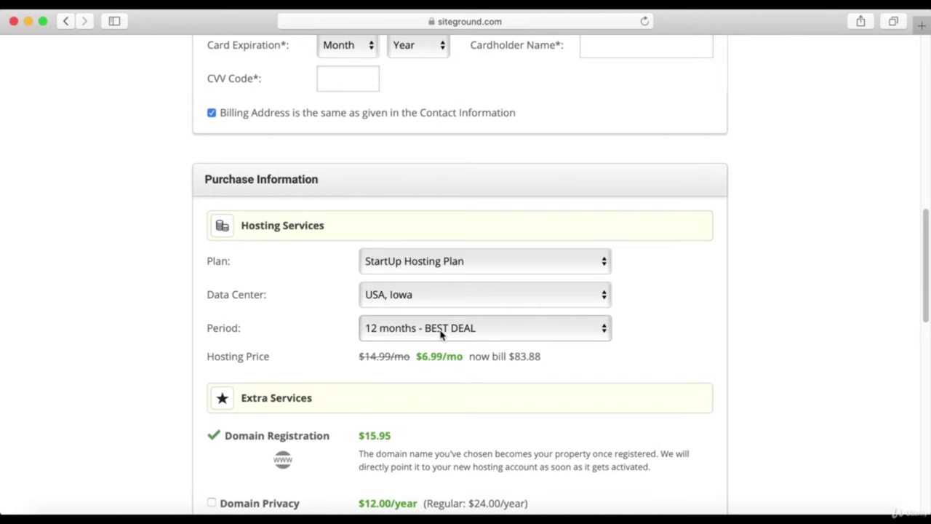
click(441, 333)
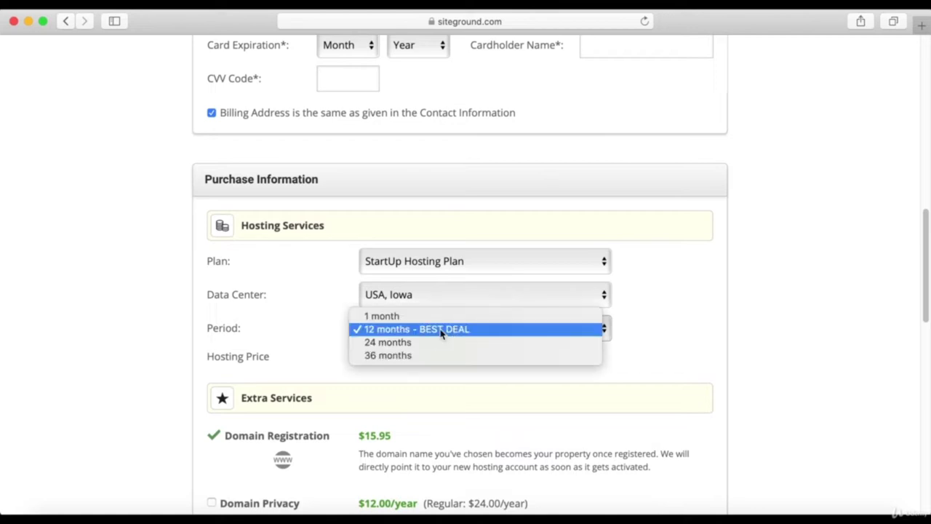
click(441, 316)
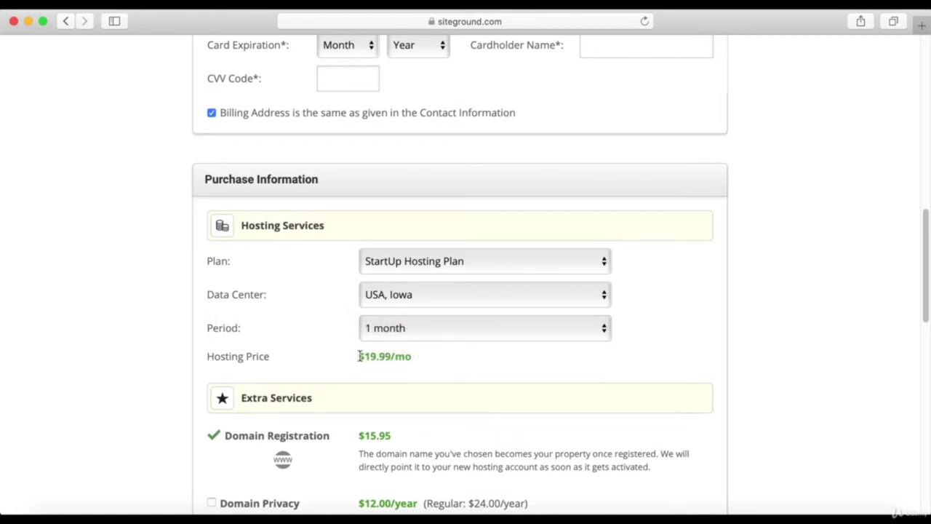
drag(359, 356, 412, 356)
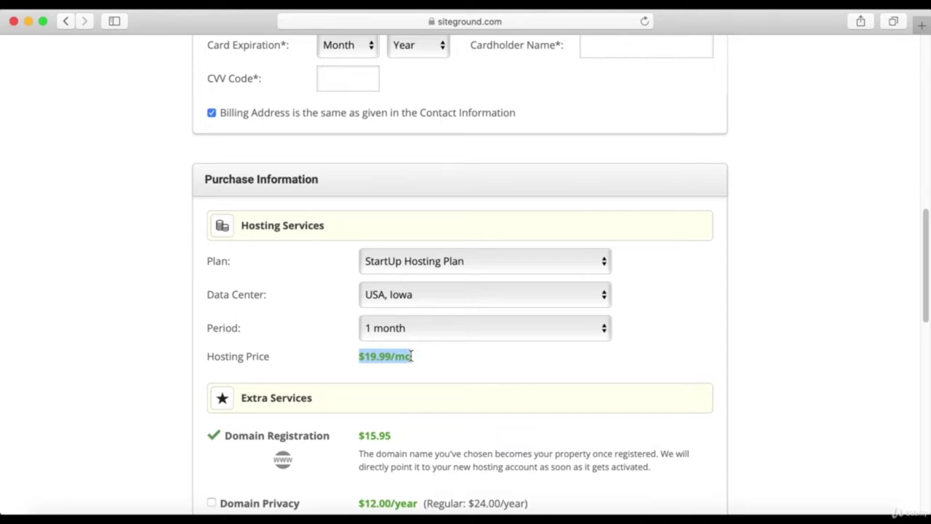
click(422, 335)
click(400, 356)
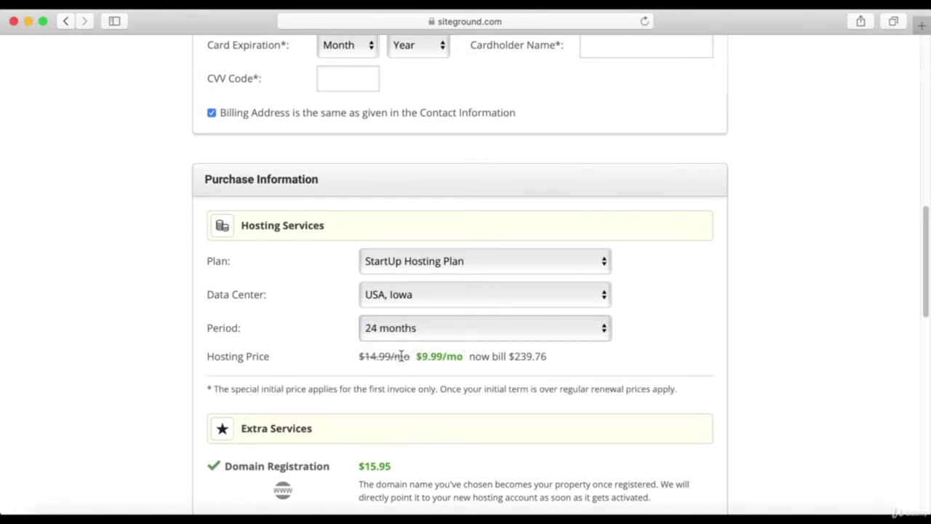
click(520, 336)
click(517, 343)
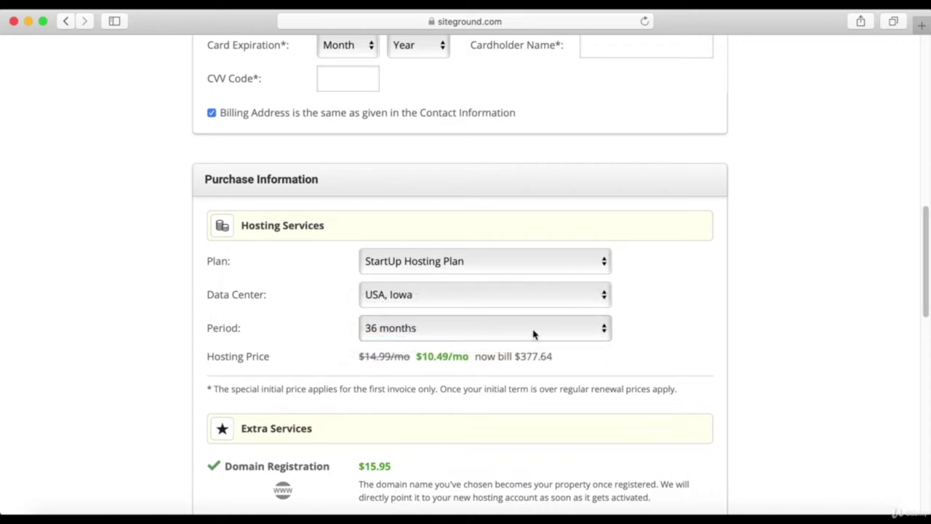
click(533, 333)
click(531, 306)
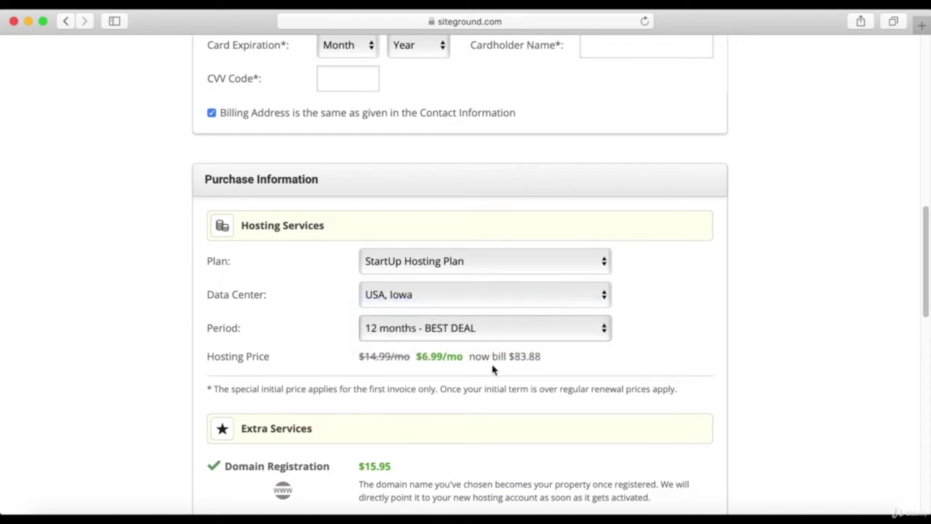
Review the Domain Registration extra service and tick the Terms of Service agreement checkbox.
scroll(480, 387, down, 5)
scroll(480, 387, down, 3)
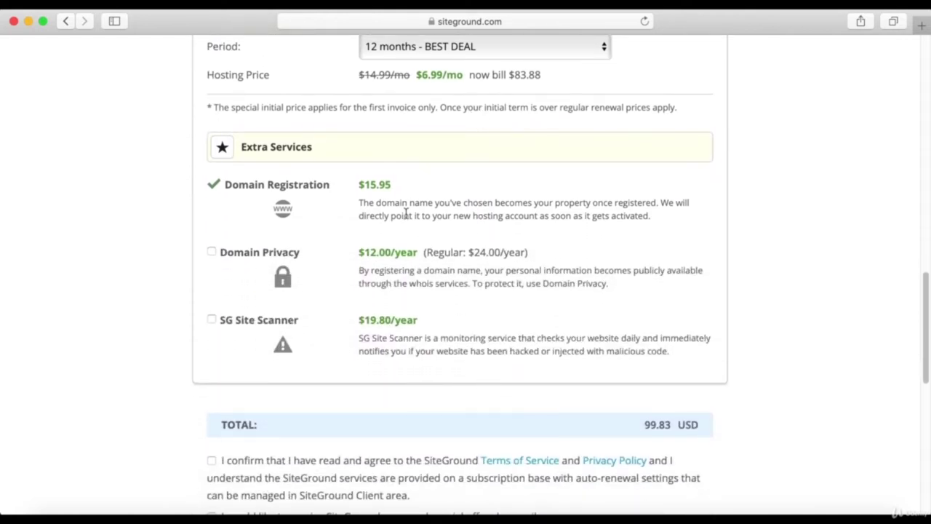
scroll(402, 235, down, 1)
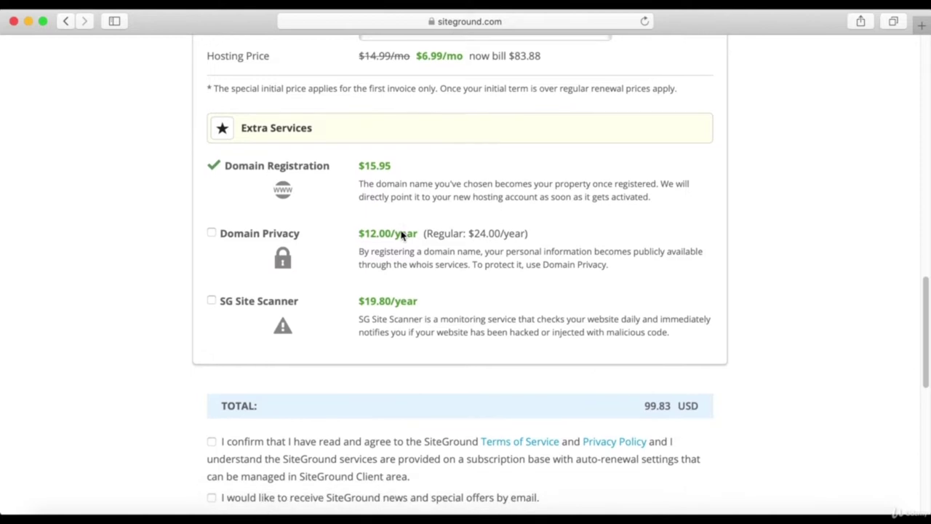
triple_click(237, 167)
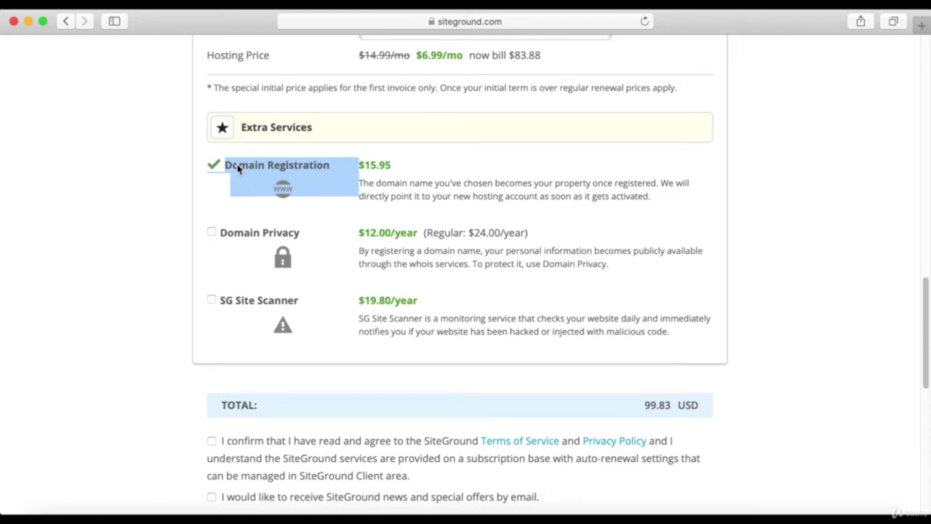
click(224, 202)
scroll(223, 203, down, 3)
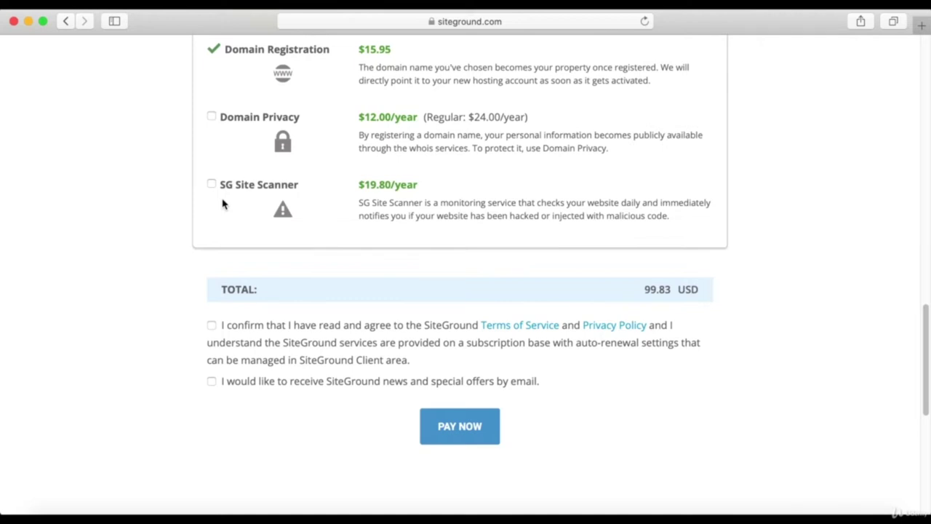
click(211, 326)
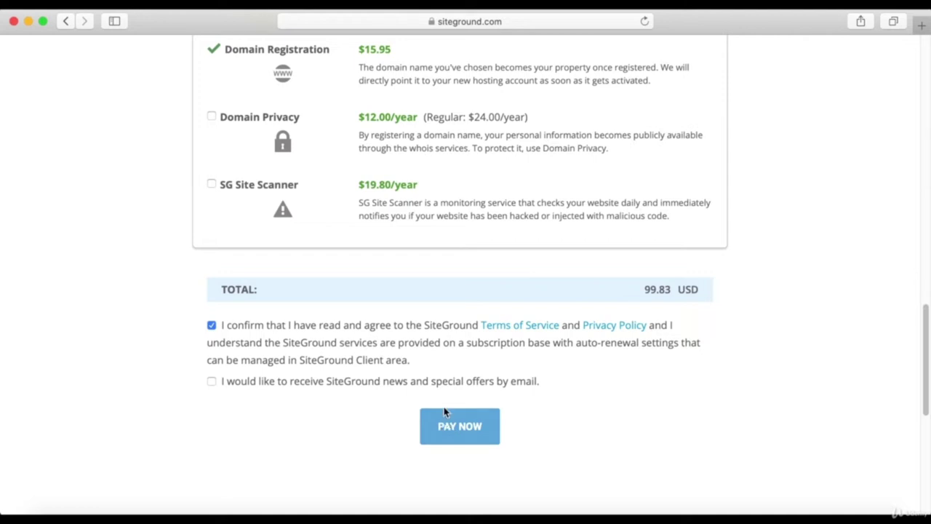
scroll(428, 255, up, 3)
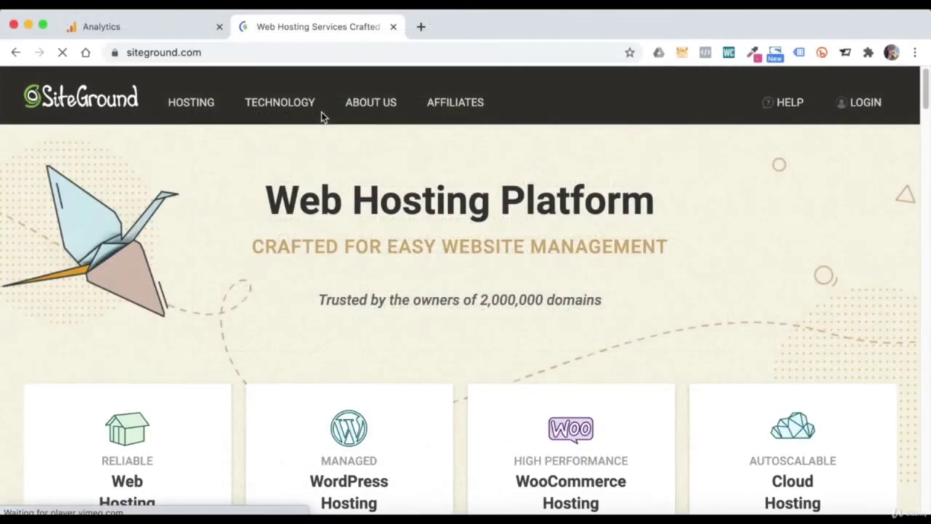
Log in to SiteGround, open Site Tools for mayastestingsite.com and expand the WordPress menu.
click(873, 106)
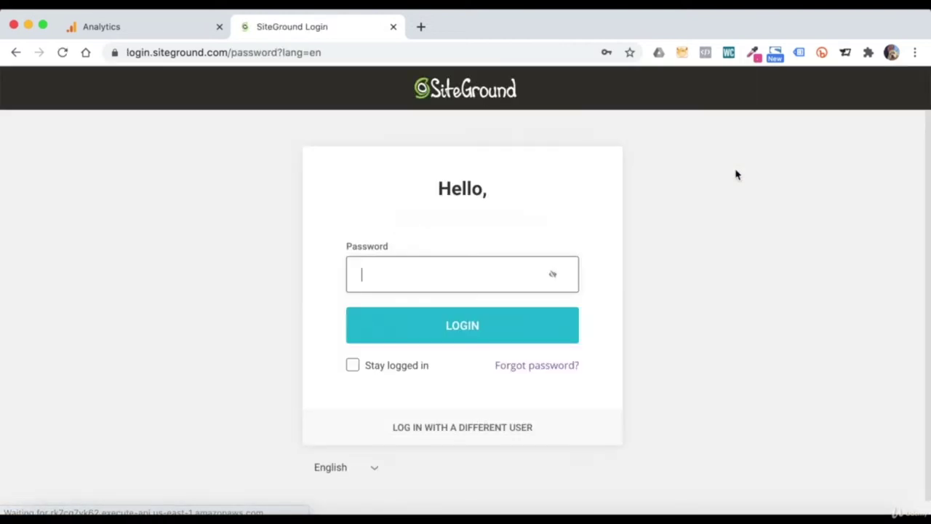
click(457, 325)
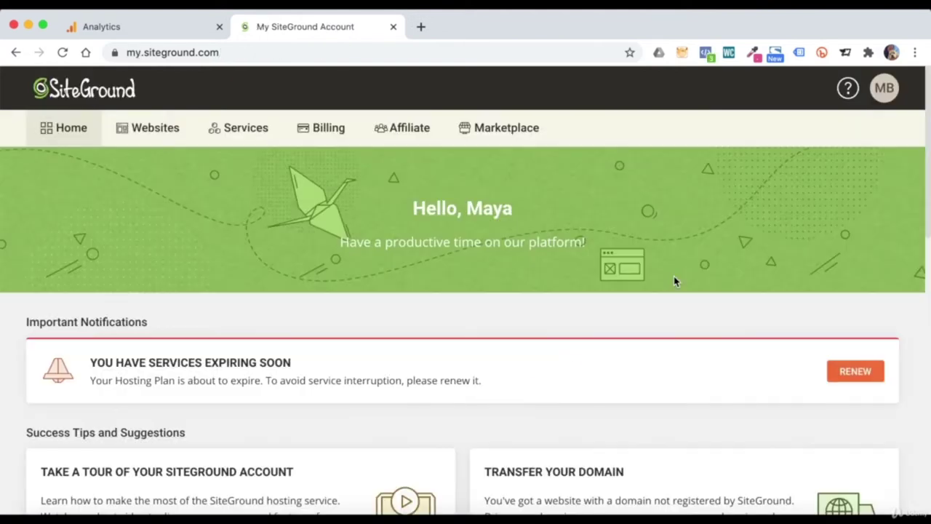
click(161, 134)
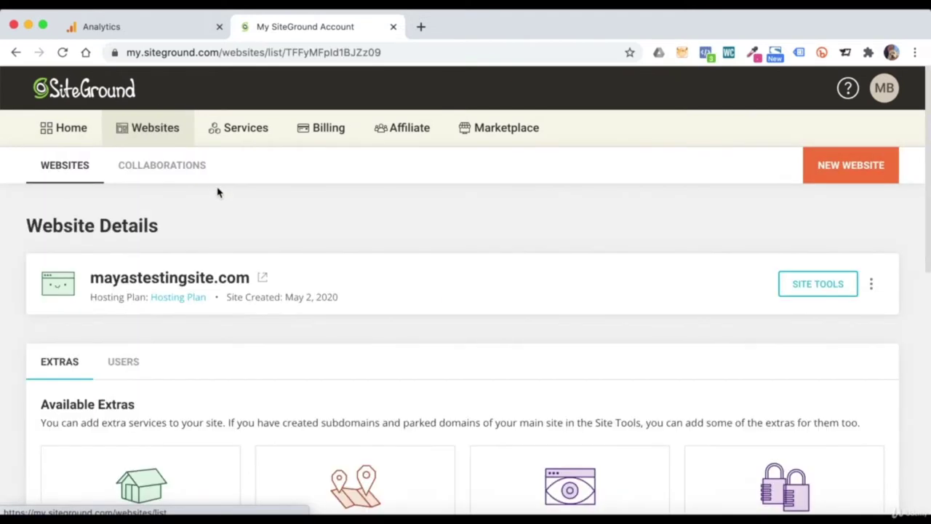
click(802, 283)
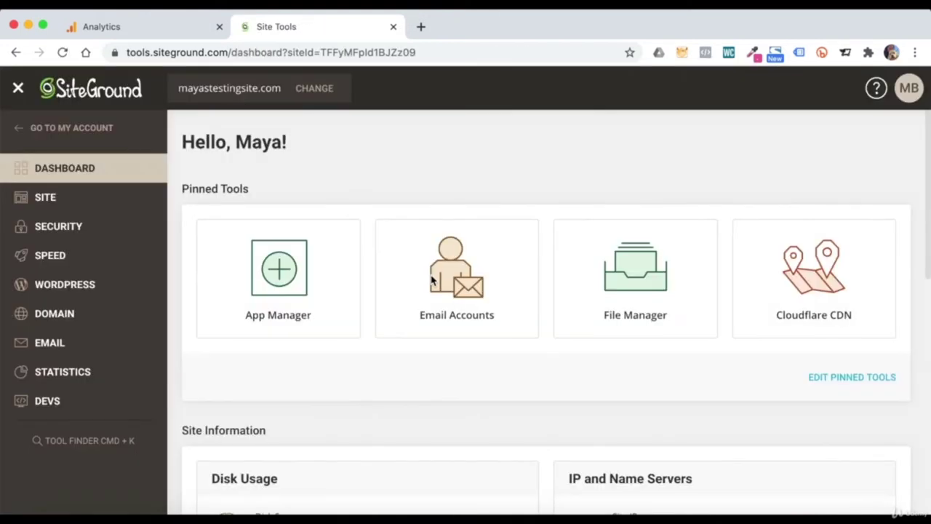
click(112, 287)
Select a plain WordPress install in English (United States) with WordPress Starter unticked.
click(82, 317)
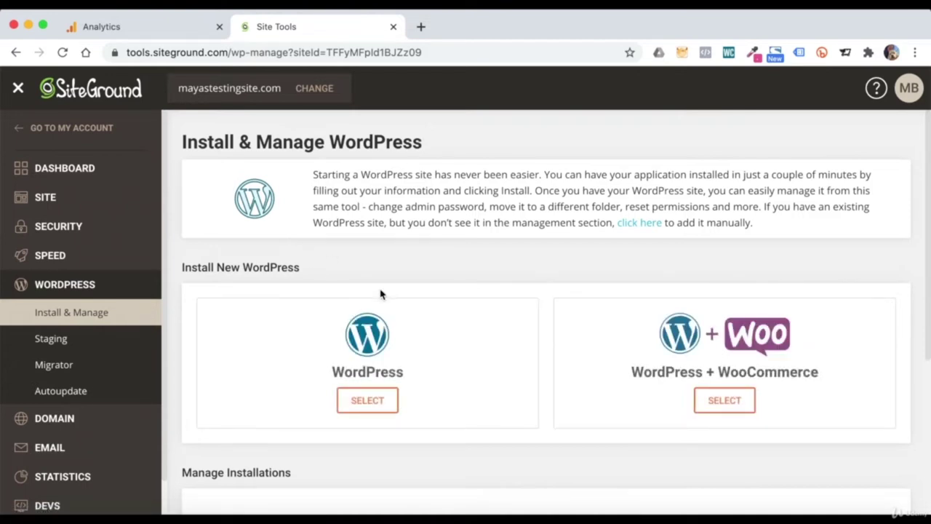
click(367, 401)
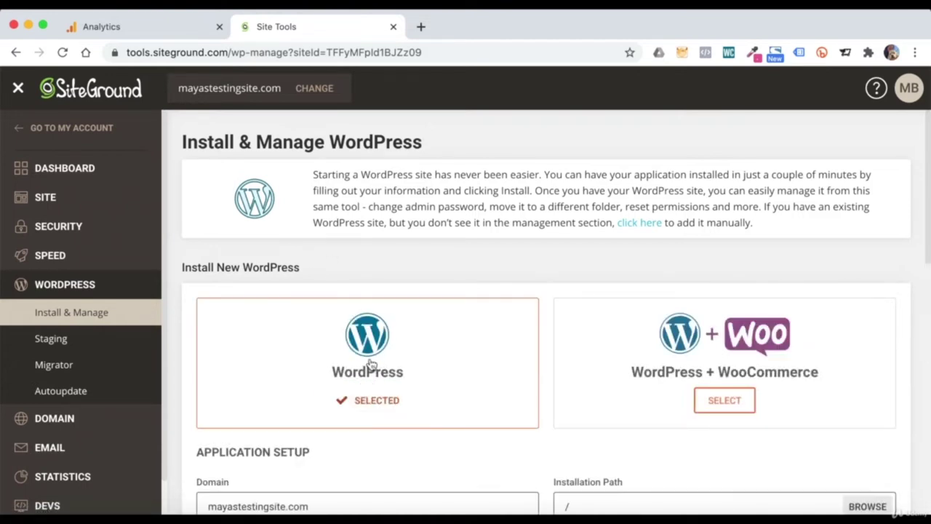
scroll(368, 367, down, 3)
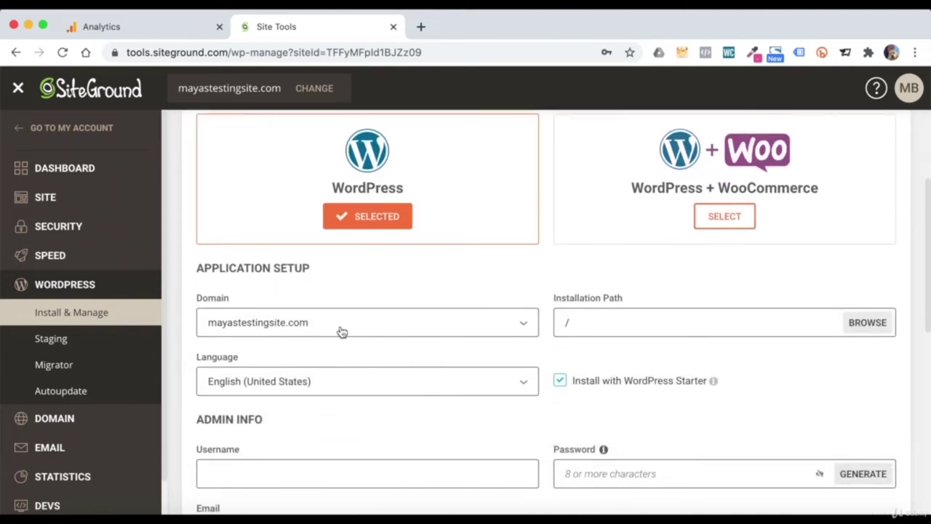
scroll(380, 376, down, 1)
click(333, 328)
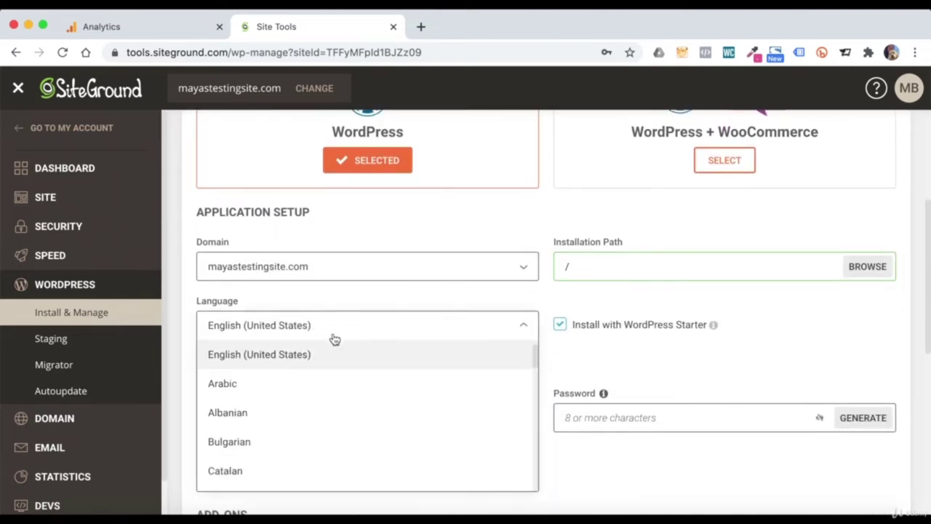
scroll(323, 430, down, 4)
scroll(325, 431, down, 2)
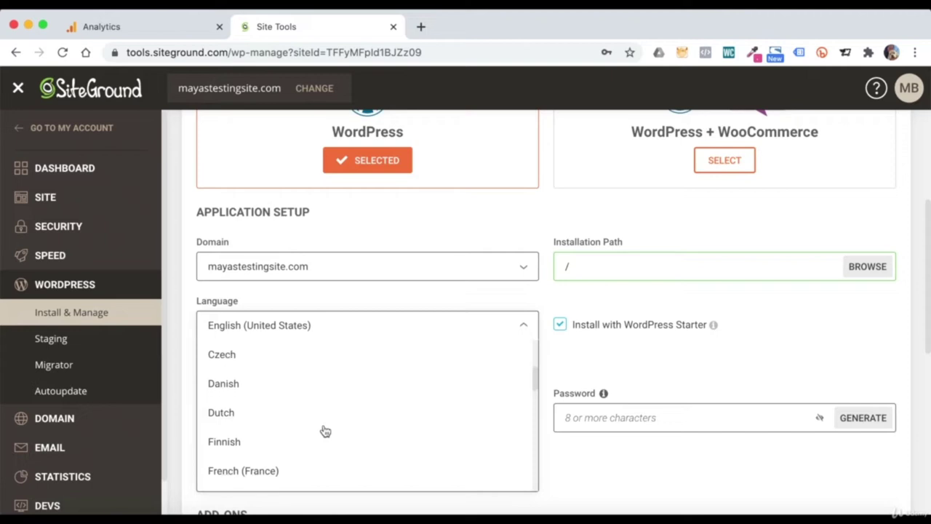
scroll(325, 431, up, 4)
scroll(322, 430, up, 2)
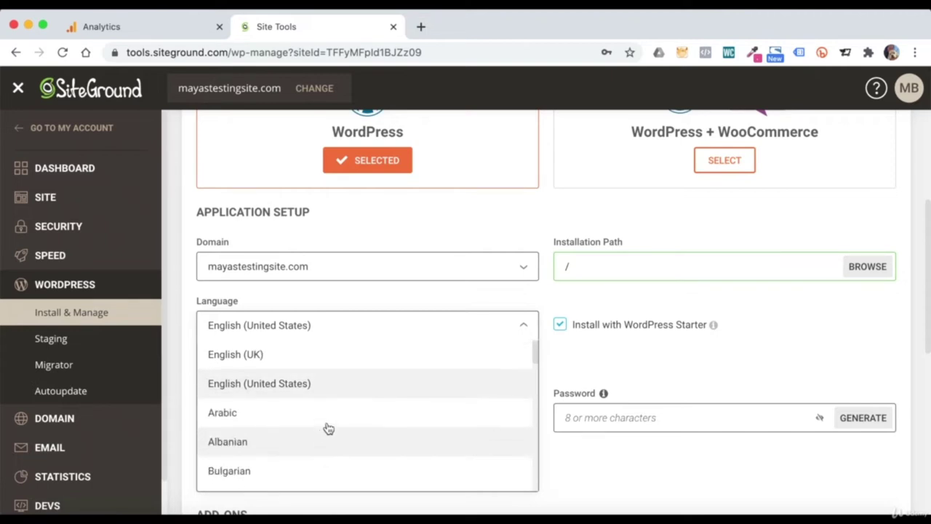
click(536, 320)
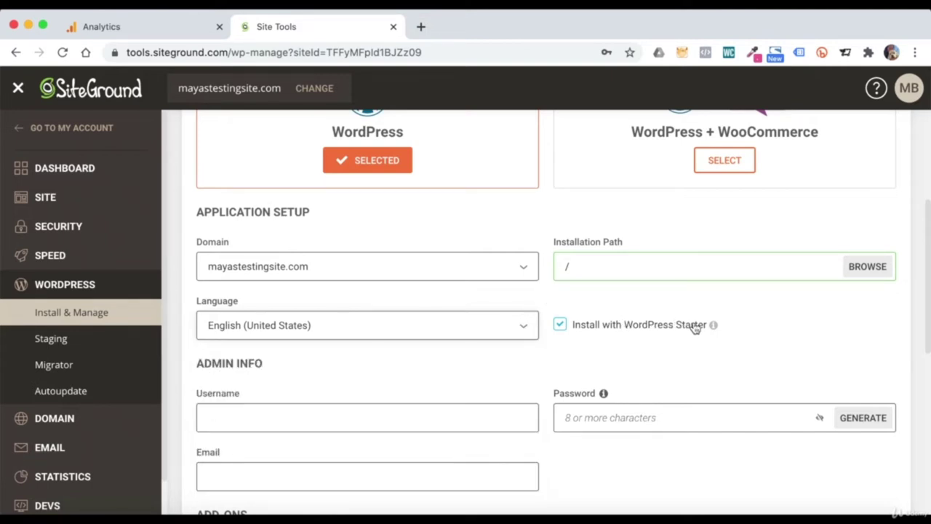
click(561, 325)
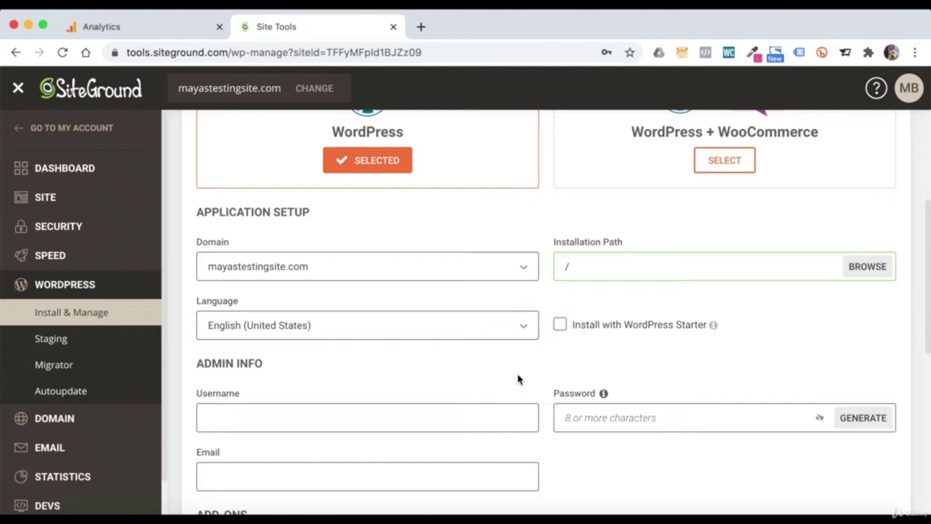
Fill in the suggested admin username and start the installation.
scroll(518, 378, down, 3)
scroll(517, 379, down, 1)
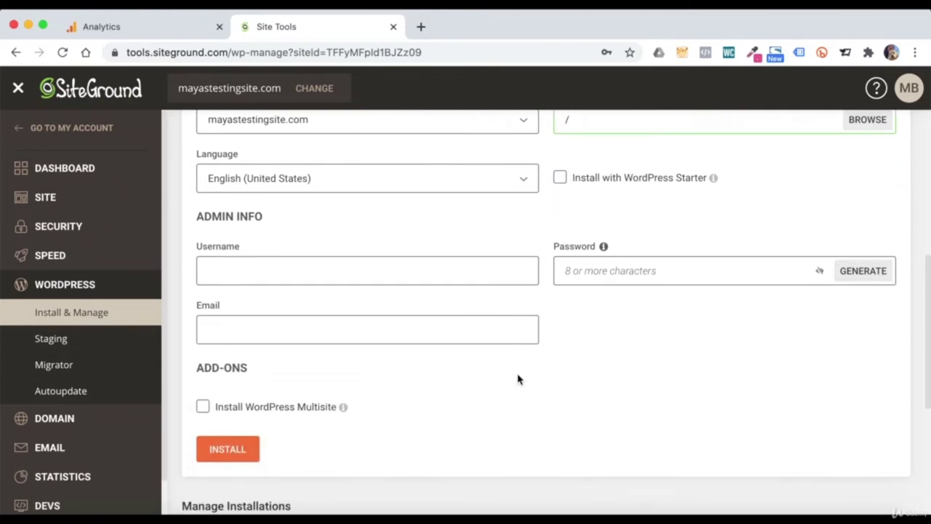
click(381, 266)
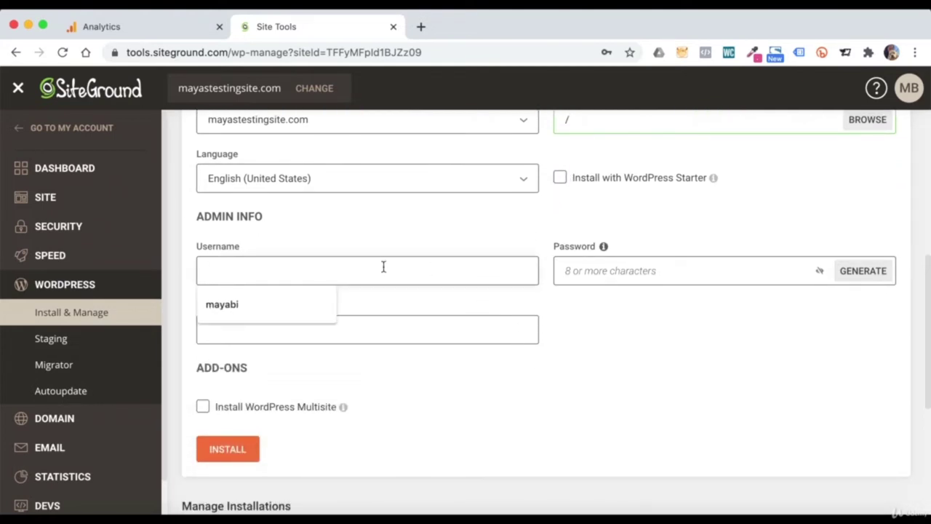
click(299, 303)
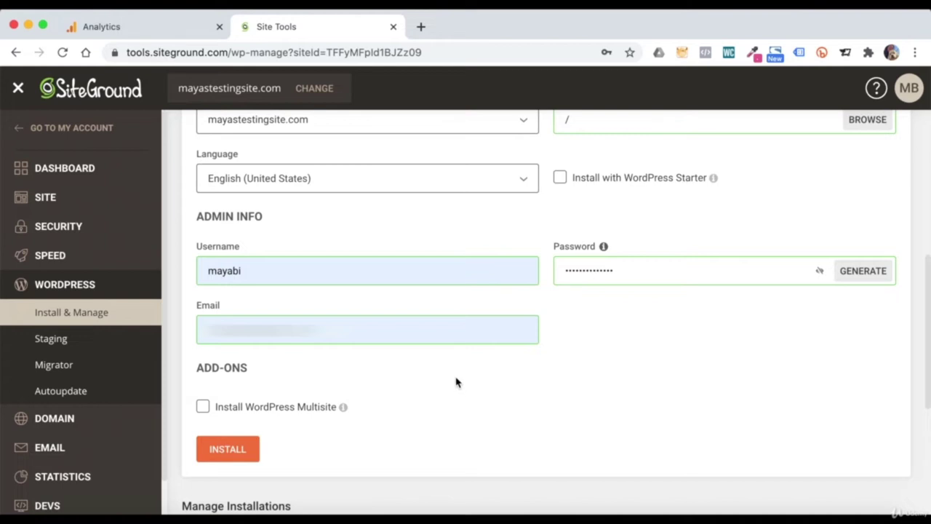
click(227, 457)
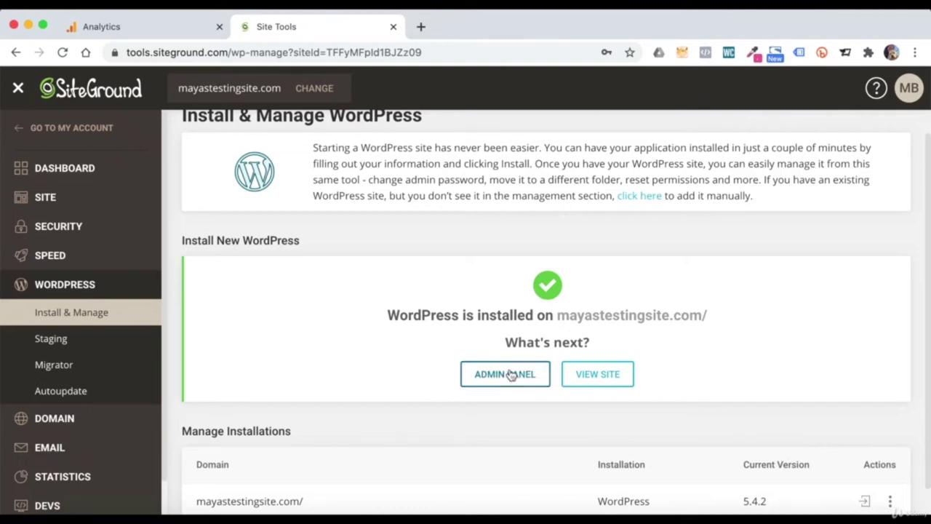
Open the new site's WordPress admin panel in its new tab.
click(513, 376)
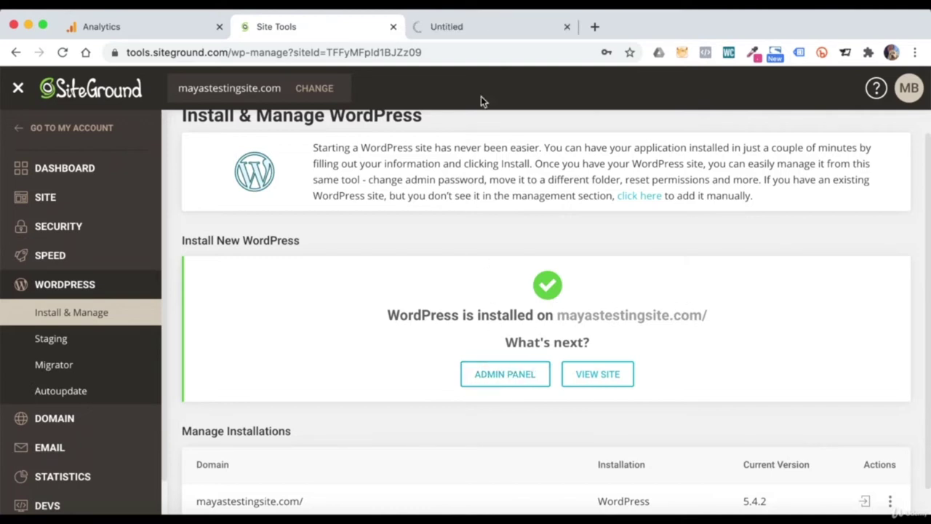
click(503, 28)
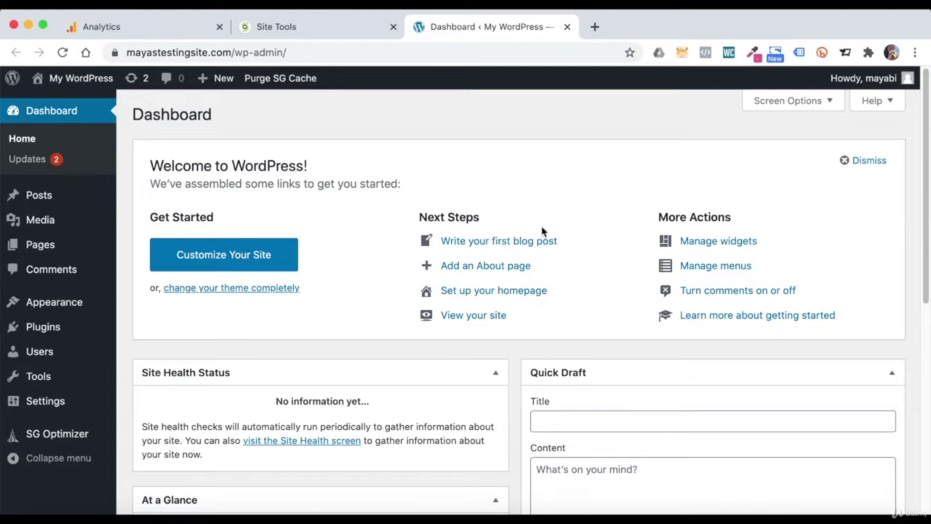
scroll(546, 236, down, 3)
scroll(539, 224, up, 3)
Preview the live Hello world homepage from Site Tools, then close it to return to the Dashboard.
click(354, 31)
click(598, 373)
click(630, 34)
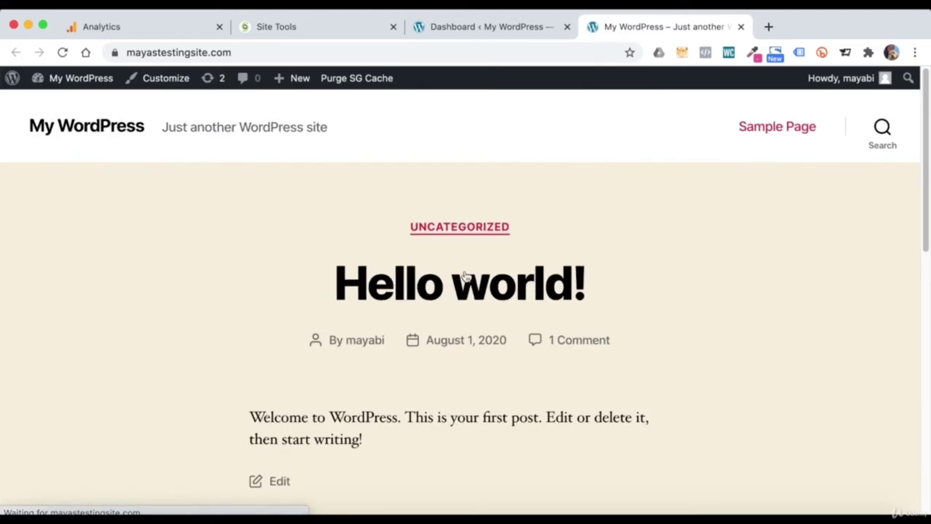
scroll(466, 295, down, 5)
scroll(466, 292, down, 12)
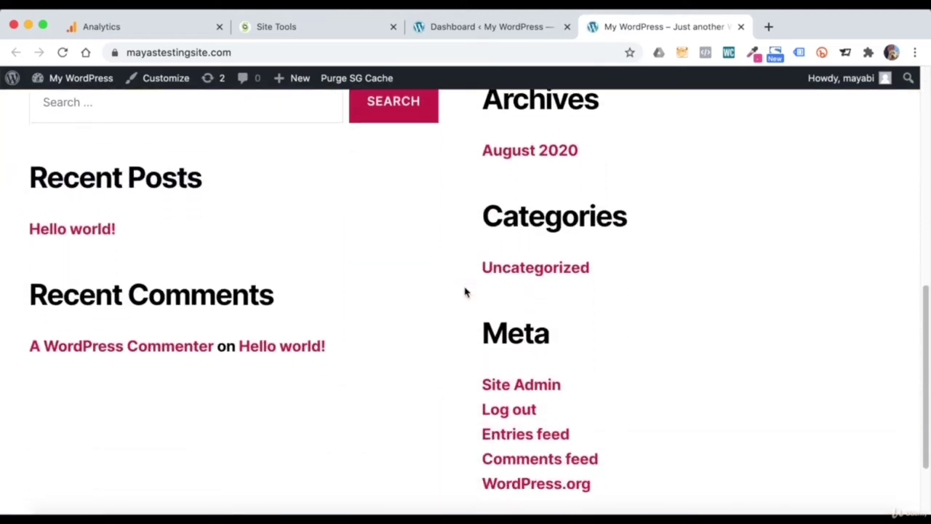
scroll(465, 292, up, 4)
scroll(465, 293, up, 15)
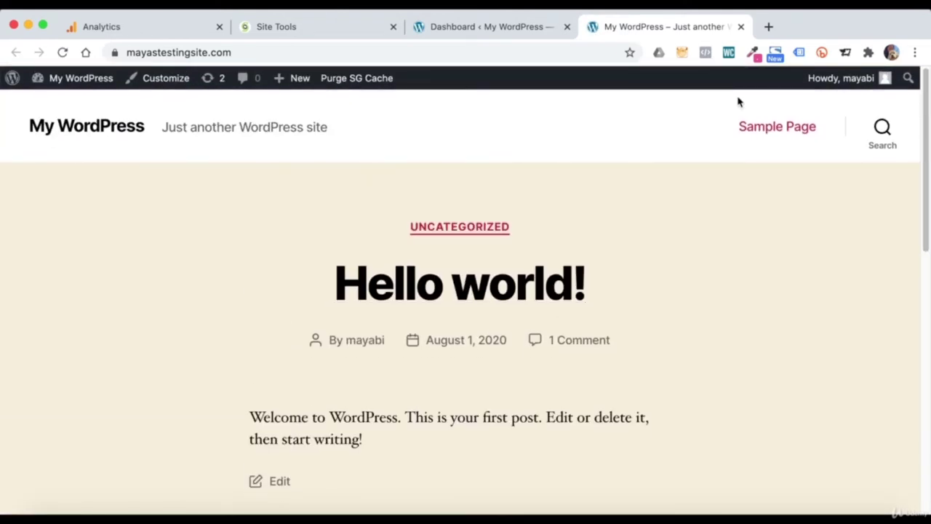
click(741, 28)
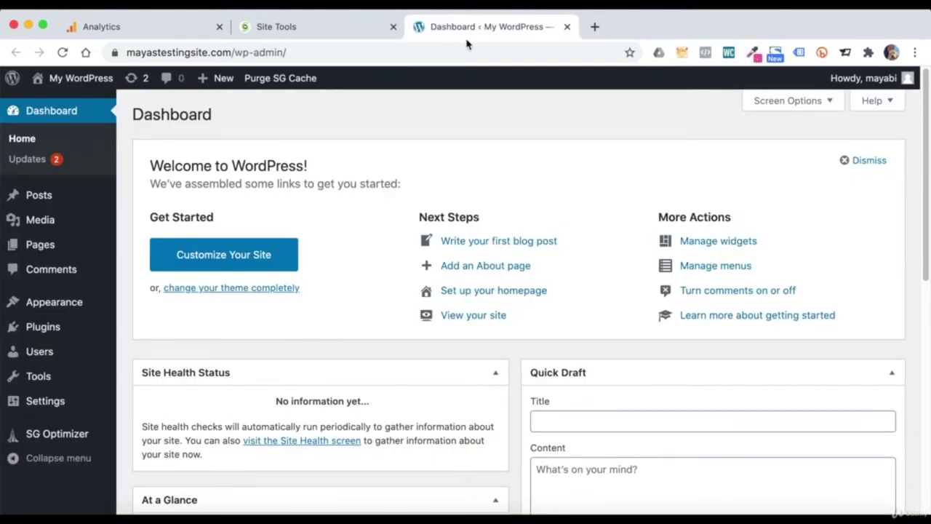
click(347, 29)
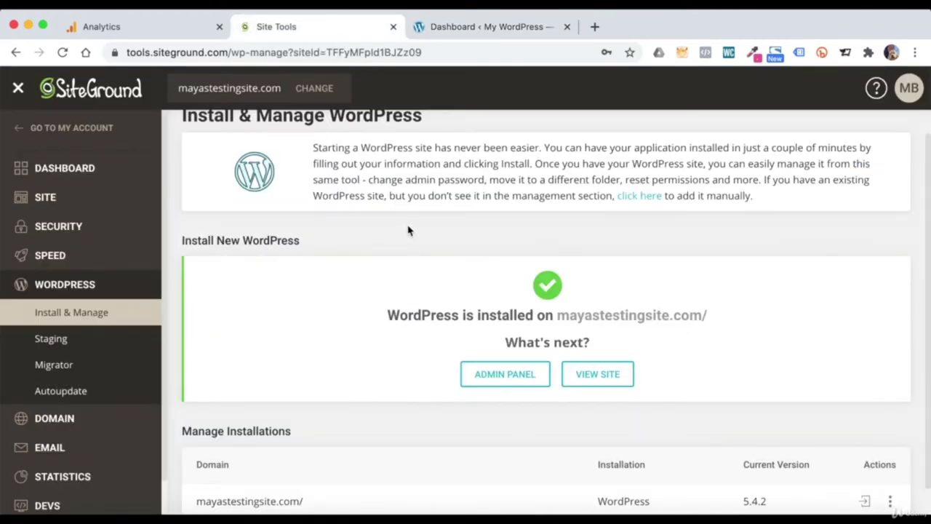
click(461, 27)
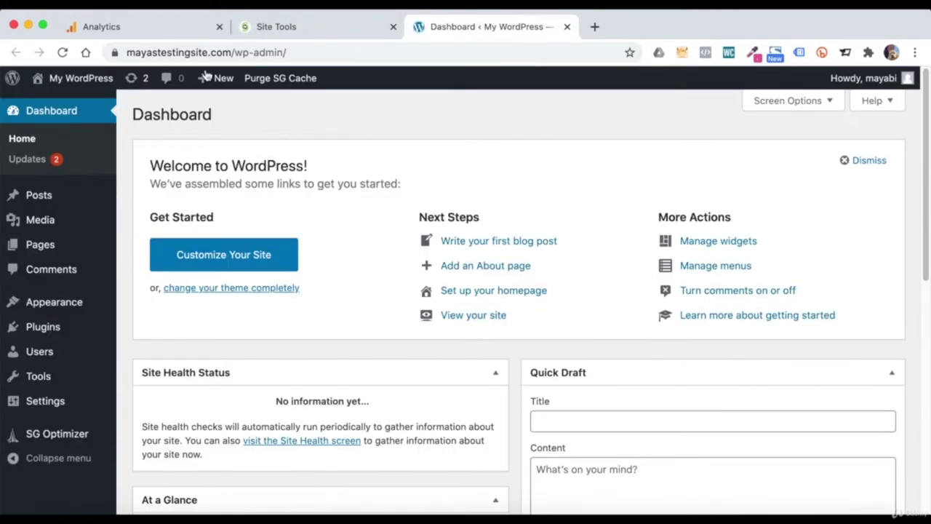
click(128, 52)
drag(128, 52, 327, 51)
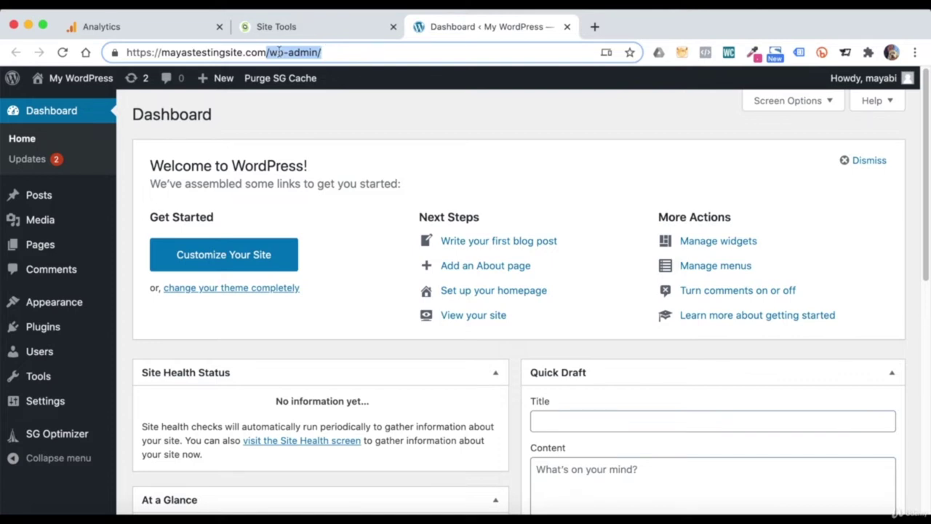
key(Return)
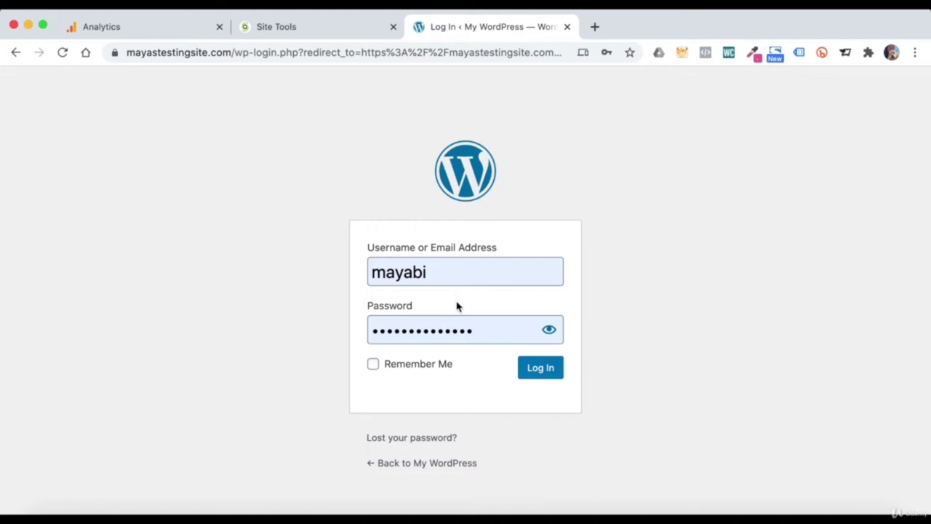
click(552, 371)
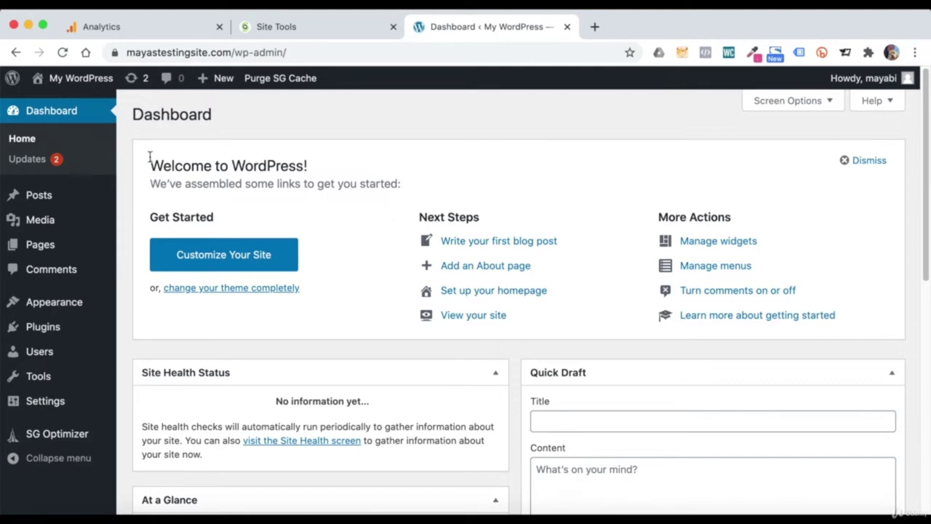
Visit the public site from the admin bar, then go back to the Dashboard via My WordPress.
mouse_move(91, 86)
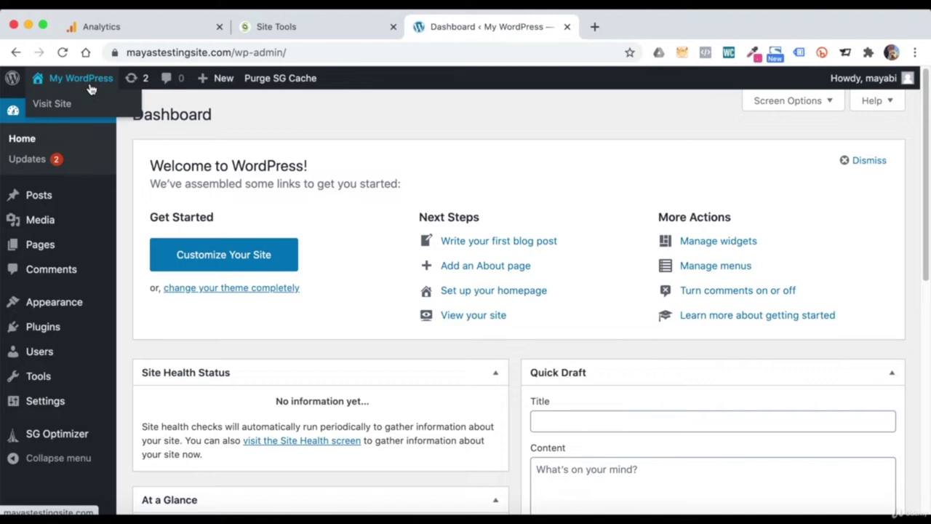
click(61, 104)
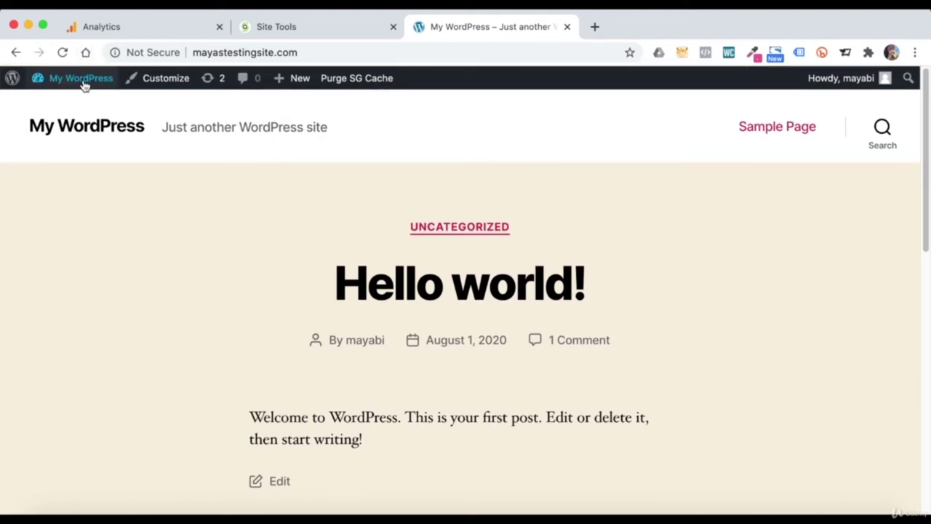
mouse_move(81, 80)
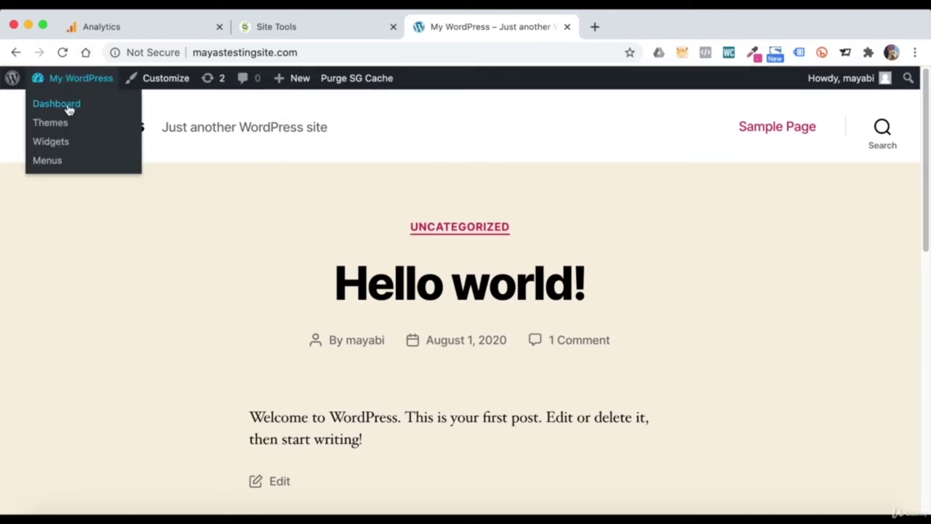
click(70, 106)
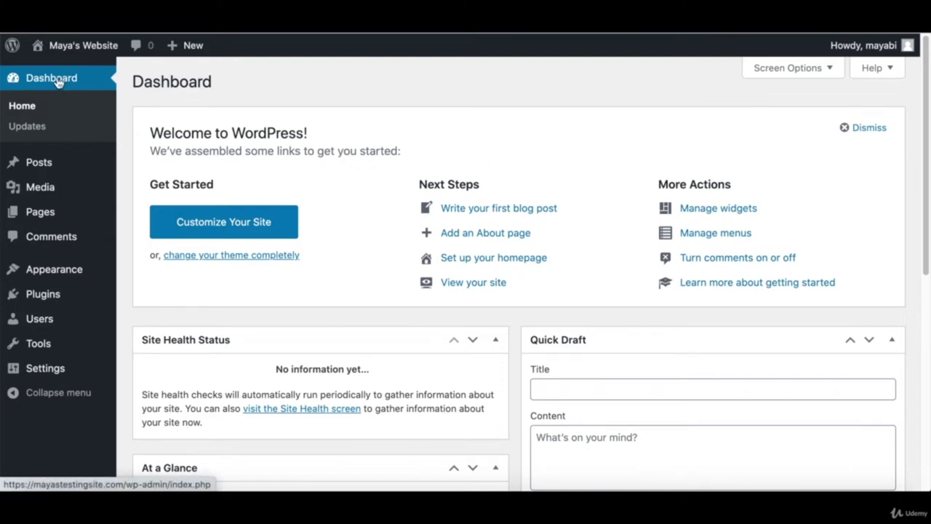
scroll(316, 181, down, 1)
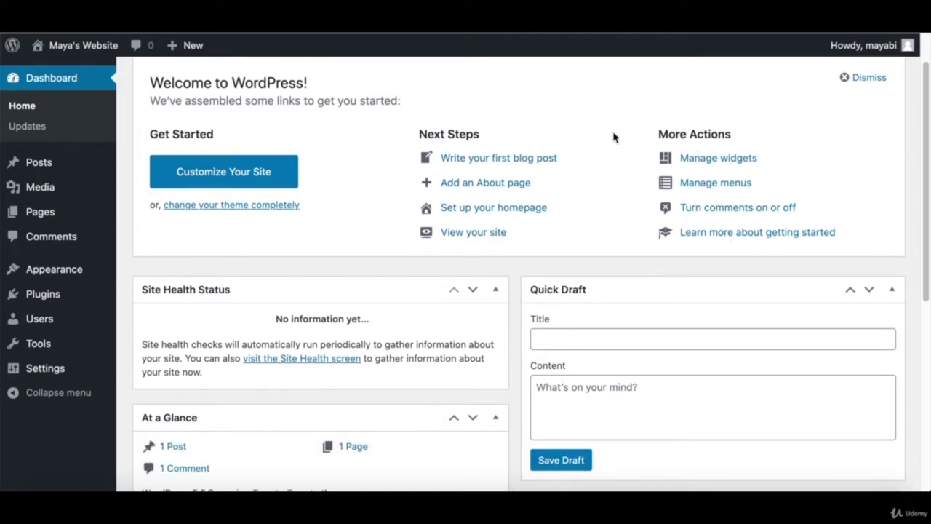
scroll(614, 137, down, 2)
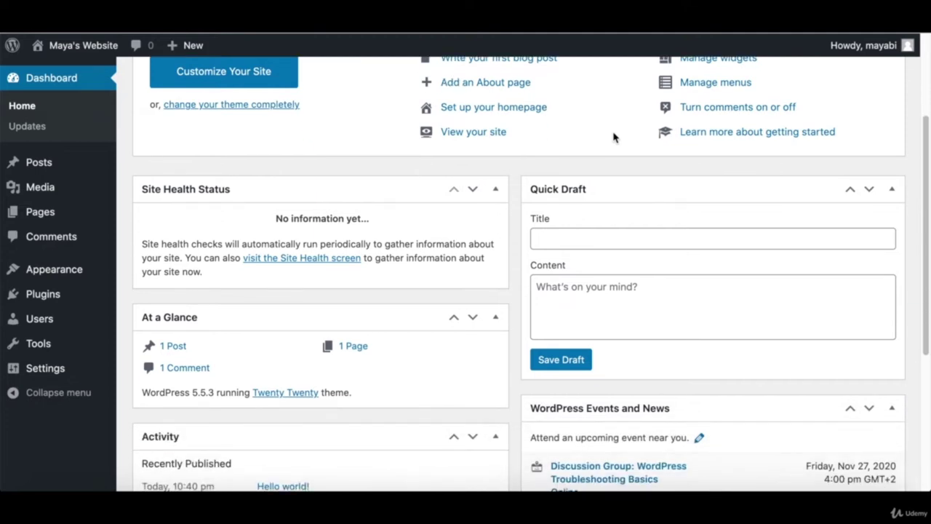
scroll(613, 137, down, 3)
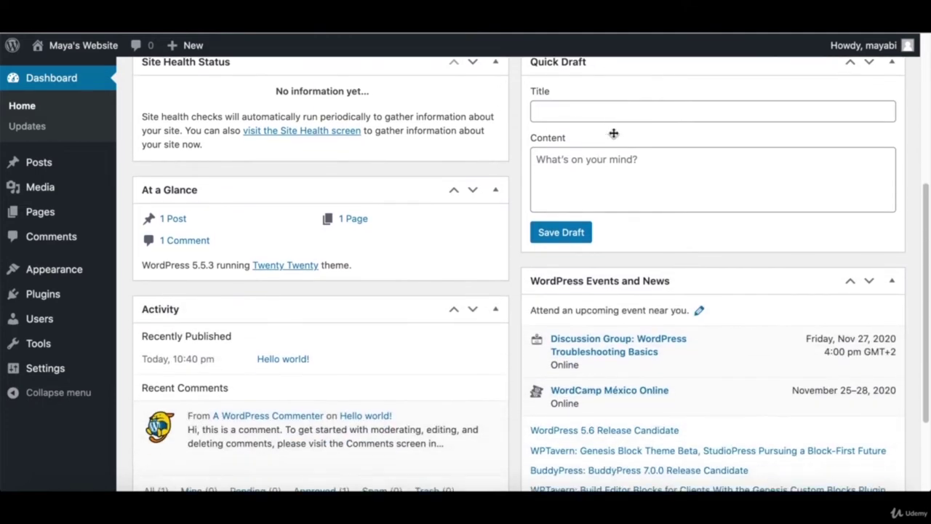
scroll(613, 133, down, 1)
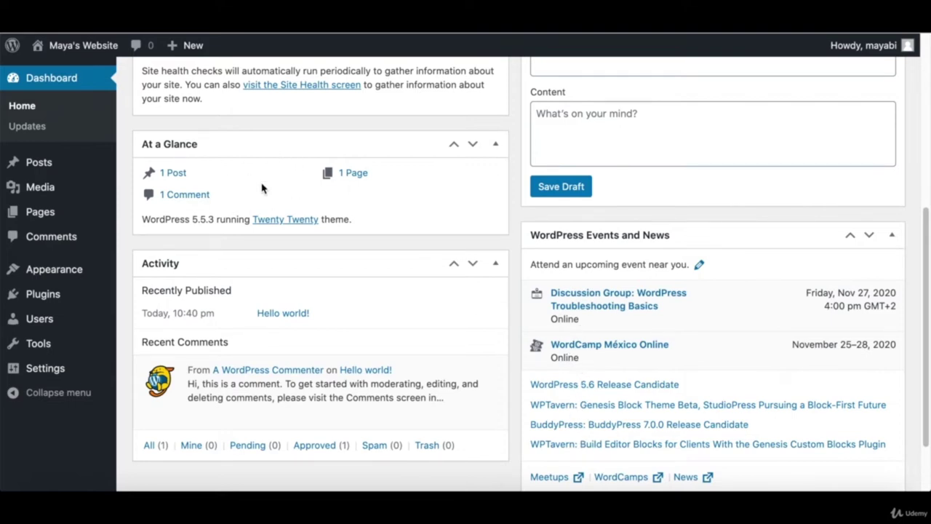
Open Dashboard > Updates and confirm WordPress 5.5.3, plugins and themes are all up to date.
click(27, 126)
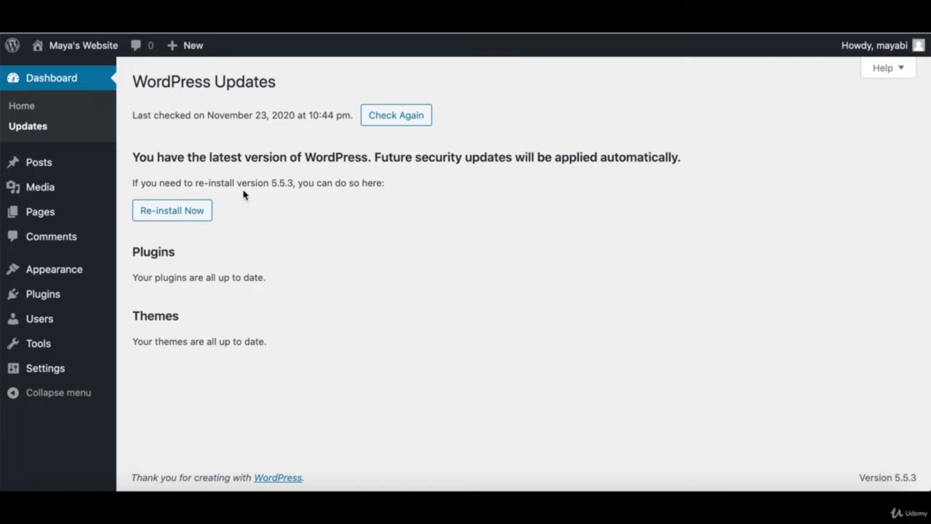
double_click(156, 251)
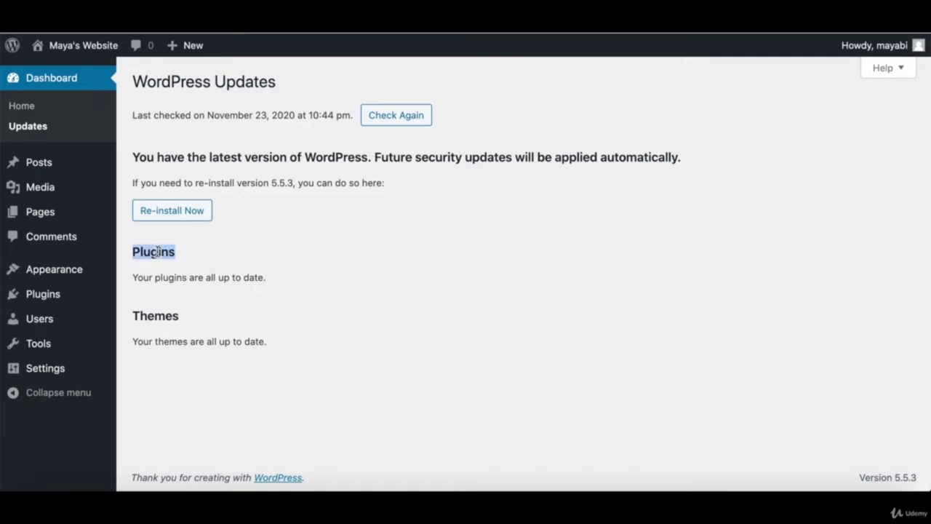
double_click(163, 315)
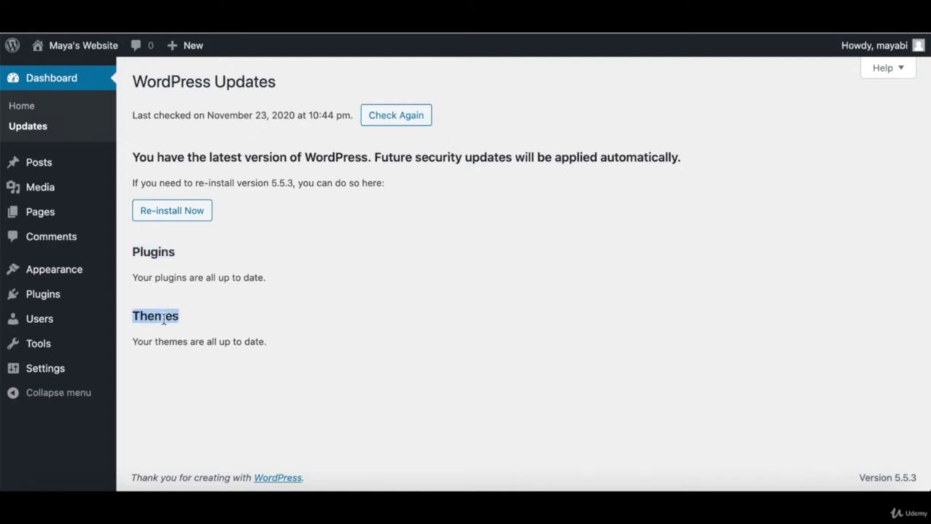
click(368, 297)
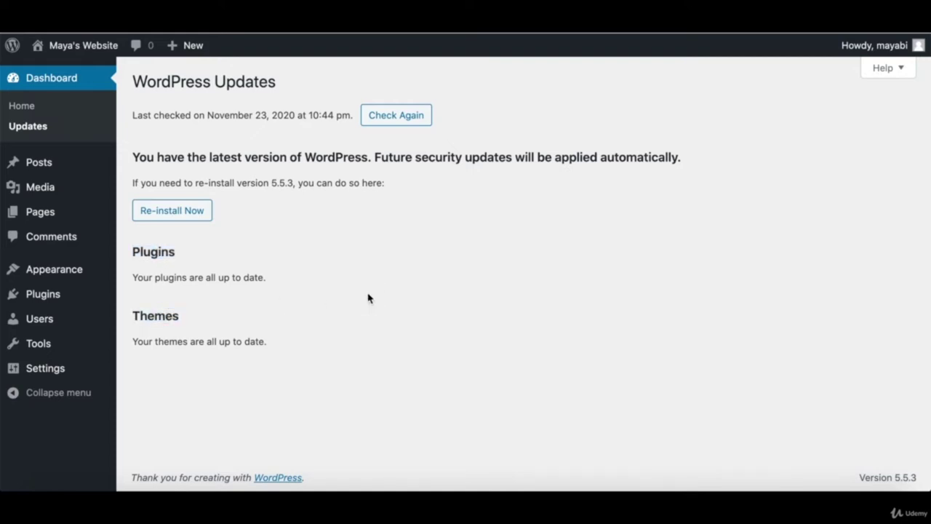
Look through the Media Library, then open the Pages list showing Privacy Policy and Sample Page.
mouse_move(50, 168)
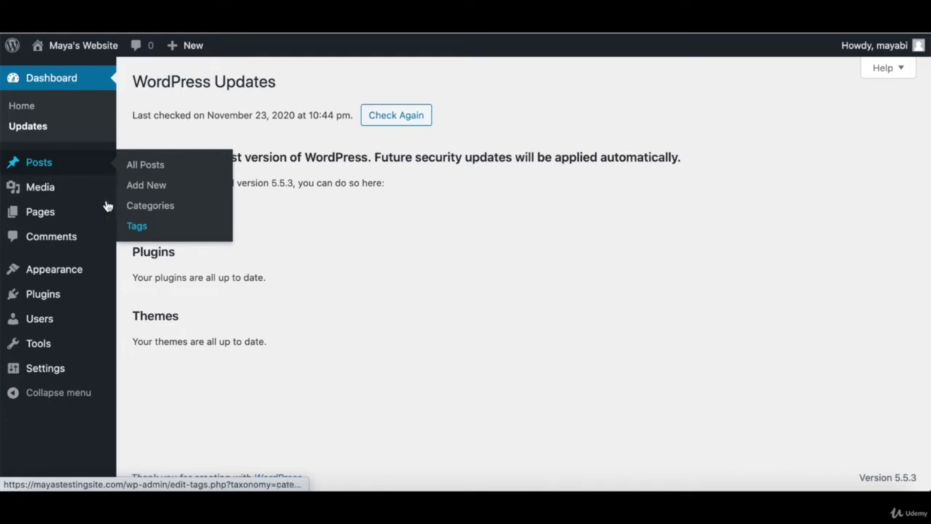
mouse_move(70, 187)
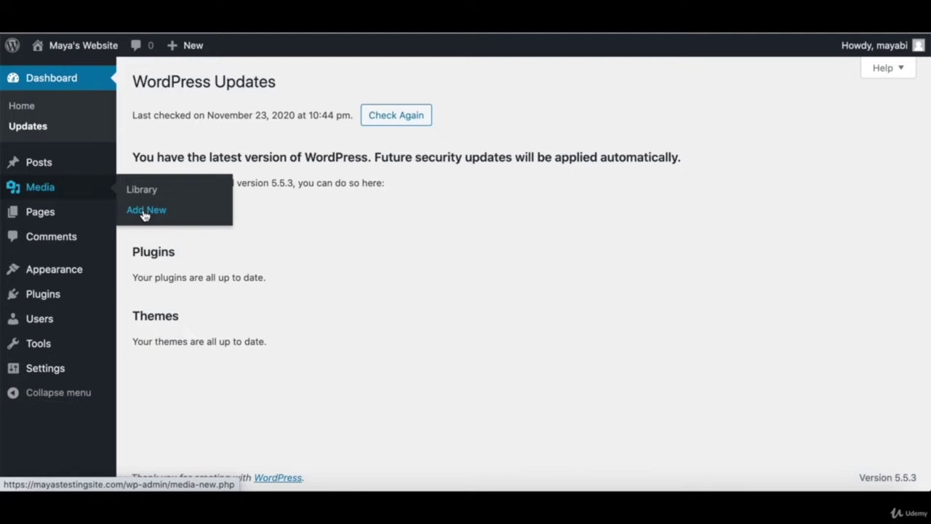
click(148, 191)
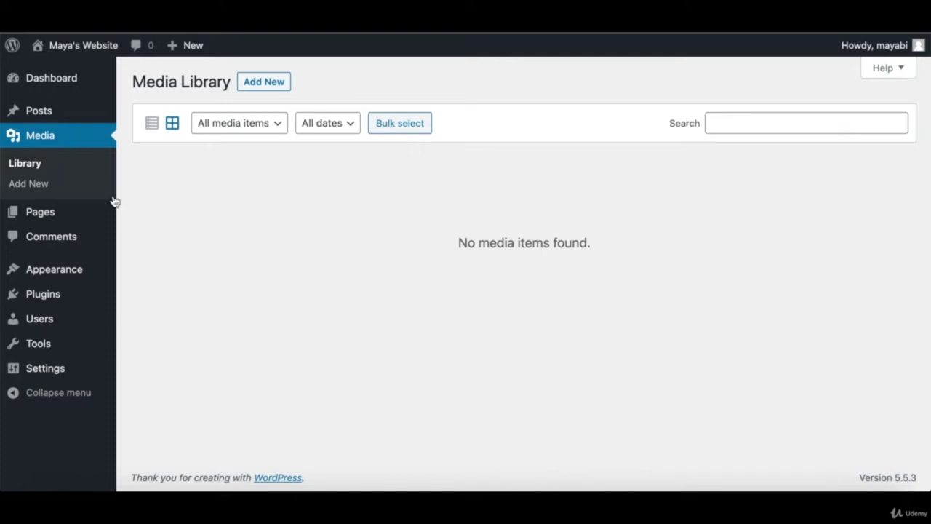
click(41, 214)
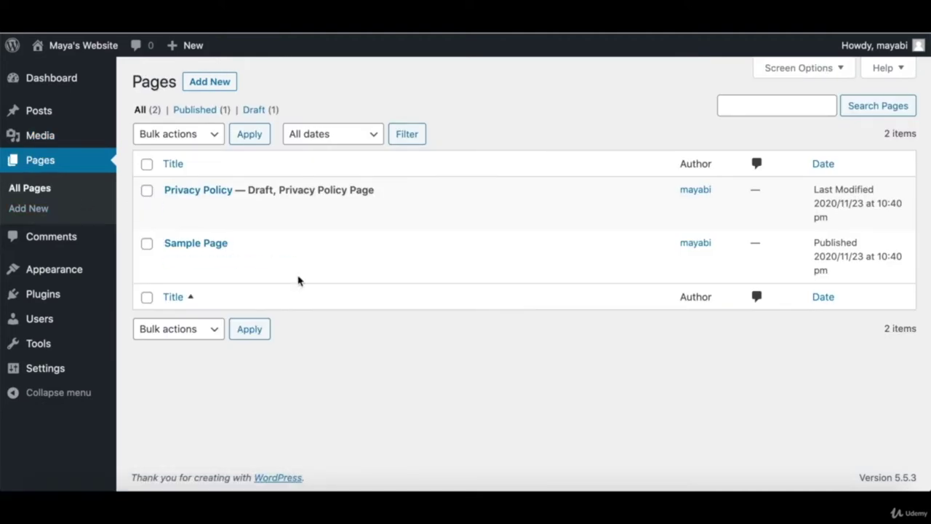
mouse_move(324, 229)
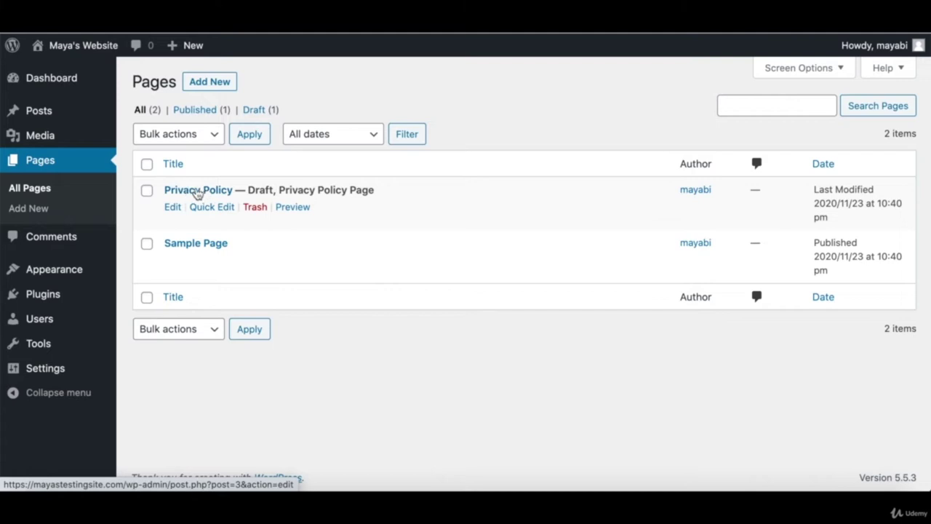
click(248, 189)
drag(248, 189, 274, 190)
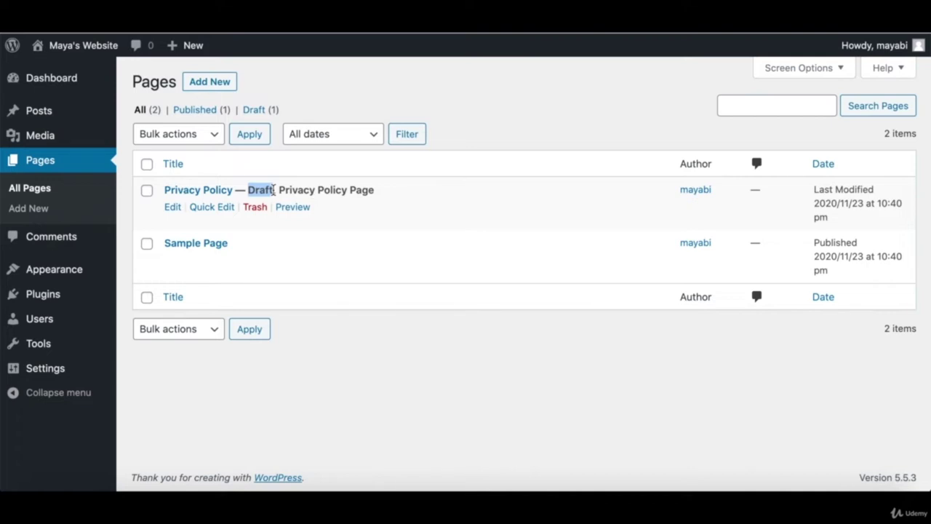
click(267, 189)
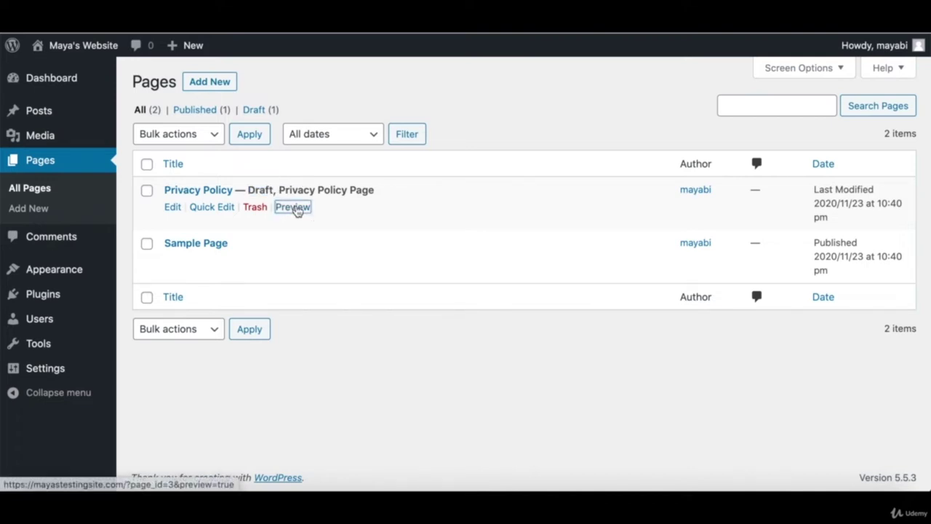
click(295, 209)
scroll(295, 208, down, 5)
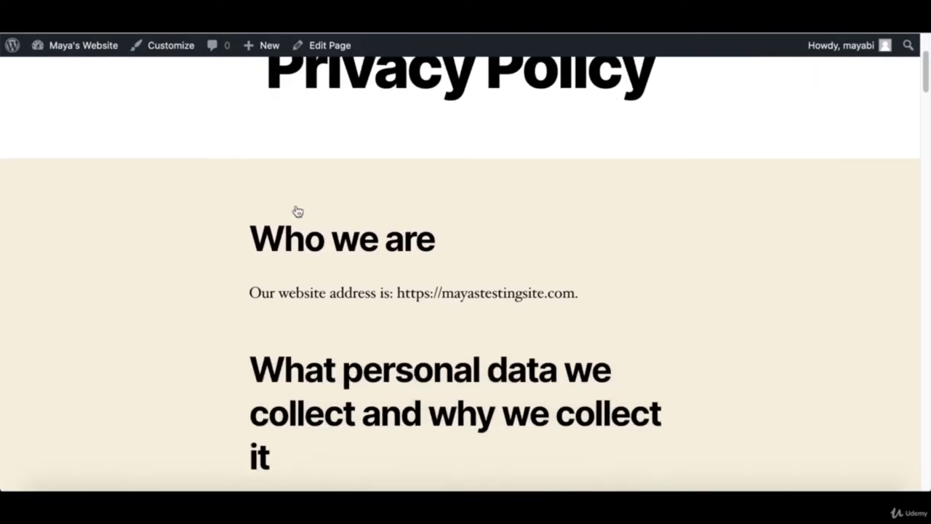
scroll(295, 211, down, 3)
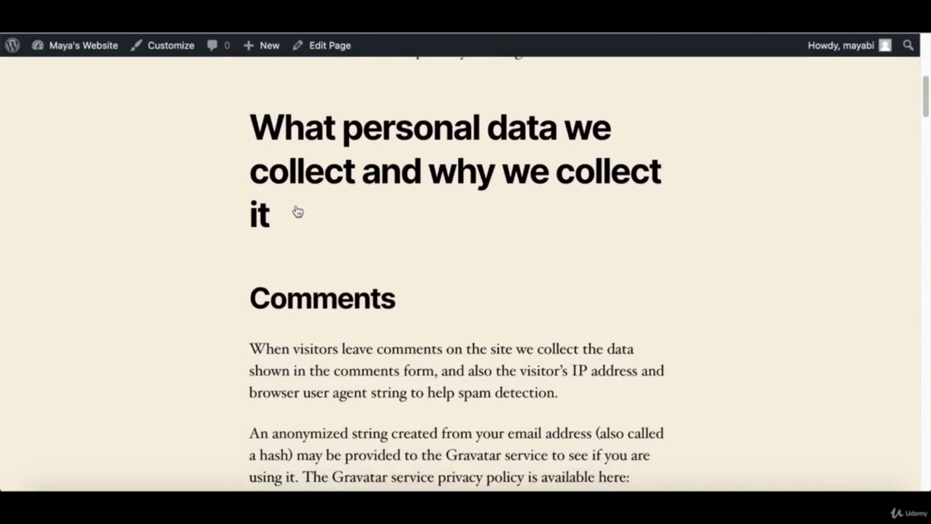
scroll(297, 211, down, 2)
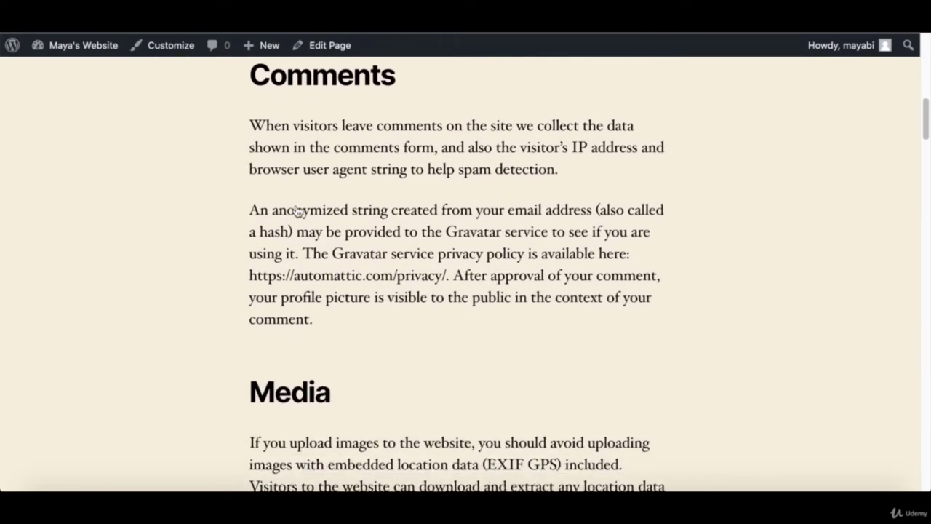
scroll(298, 211, down, 2)
scroll(298, 211, down, 2)
scroll(298, 211, left, 1)
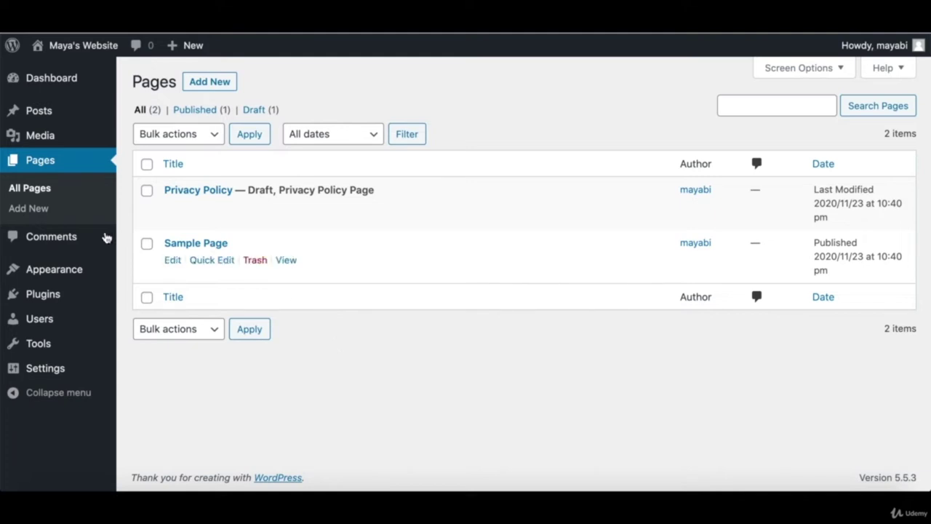
Open the Comments screen listing the one approved sample comment on Hello world!
click(65, 245)
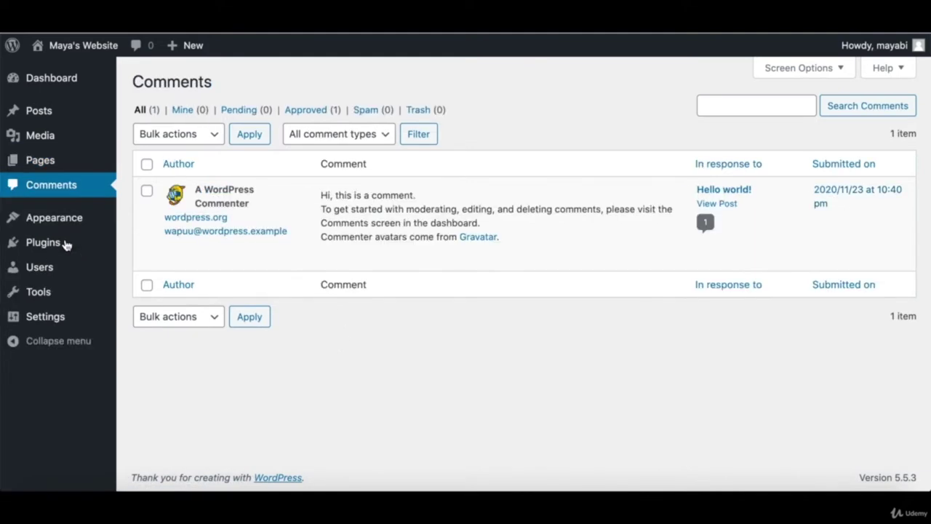
mouse_move(395, 210)
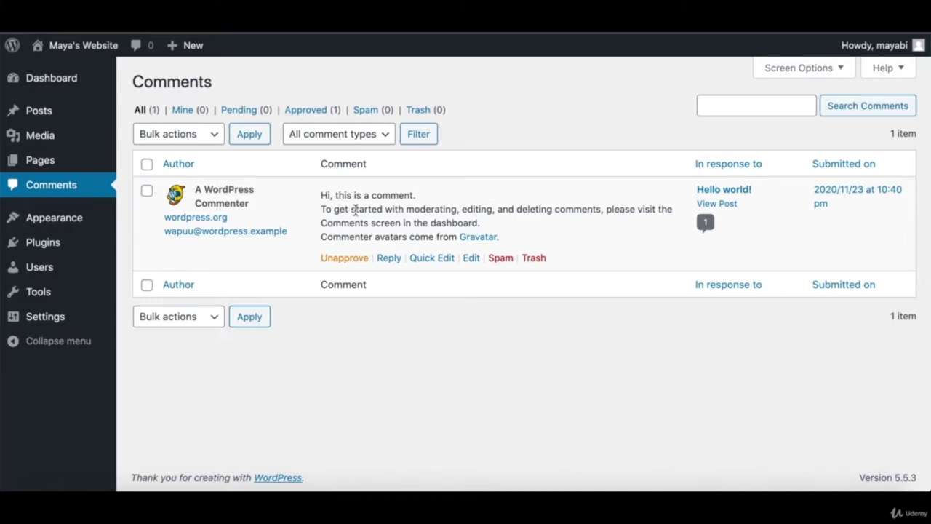
mouse_move(76, 224)
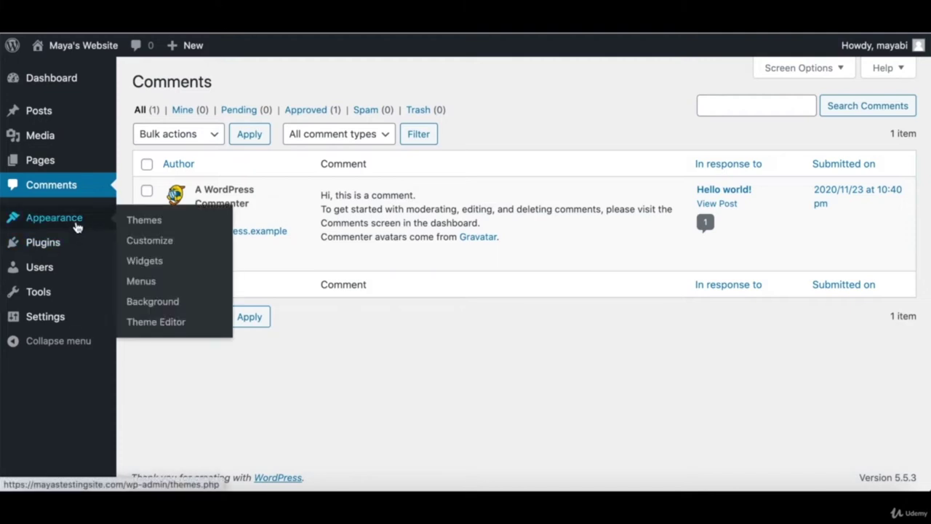
Activate the Twenty Nineteen theme from Appearance > Themes.
click(155, 222)
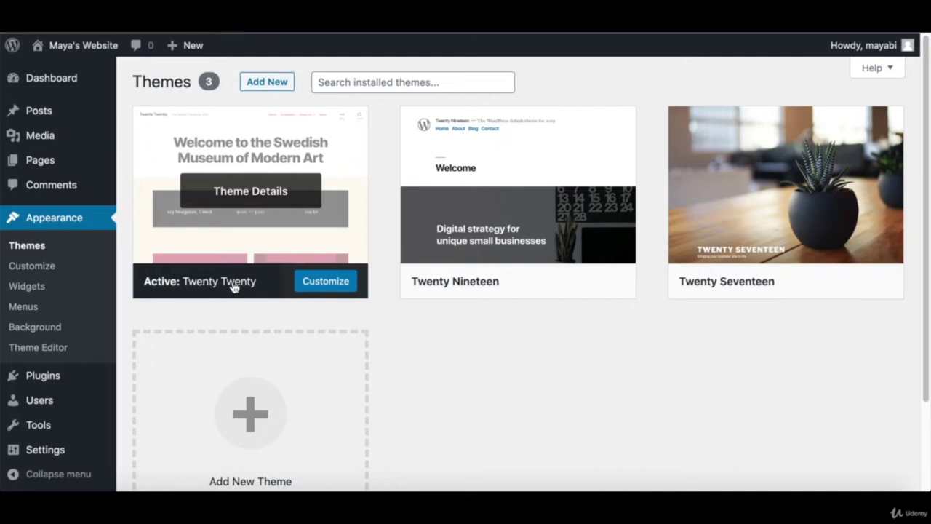
mouse_move(93, 47)
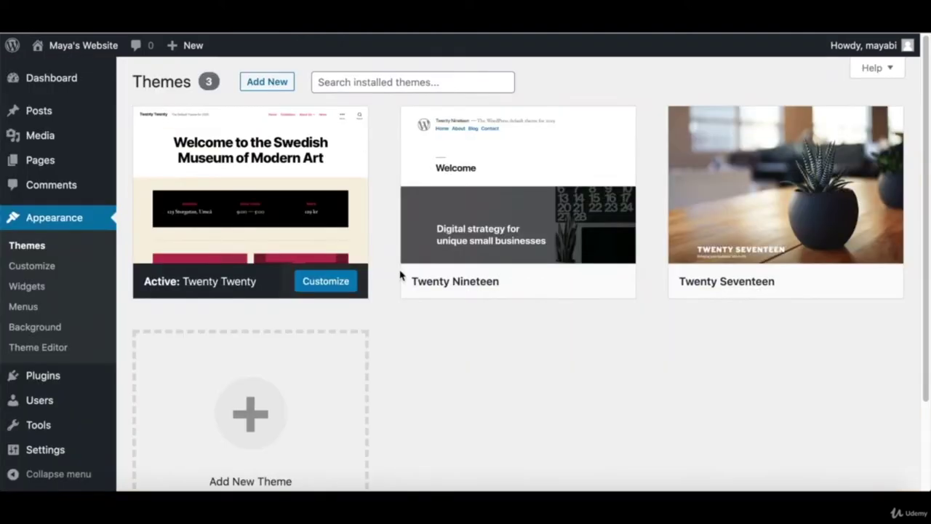
mouse_move(492, 218)
click(532, 287)
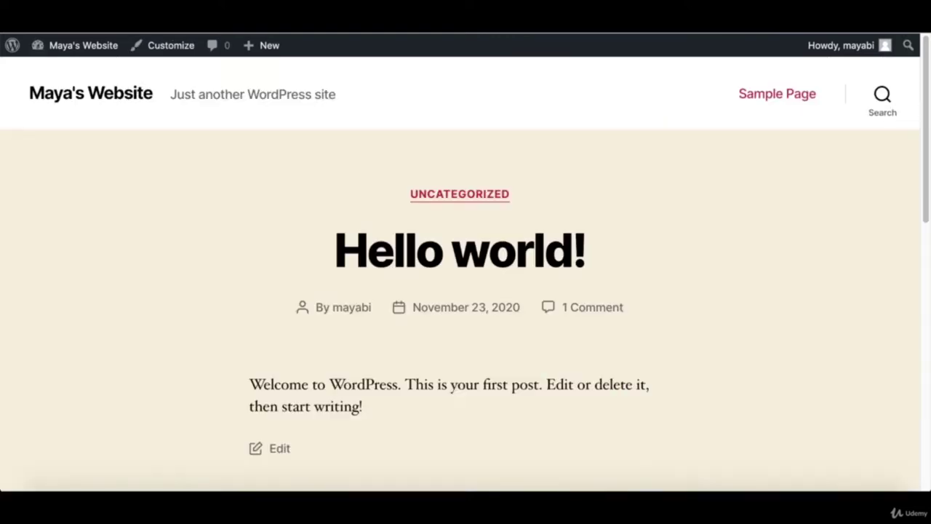
Reload the front page to view it in Twenty Nineteen, then return to the Themes page.
key(ctrl+r)
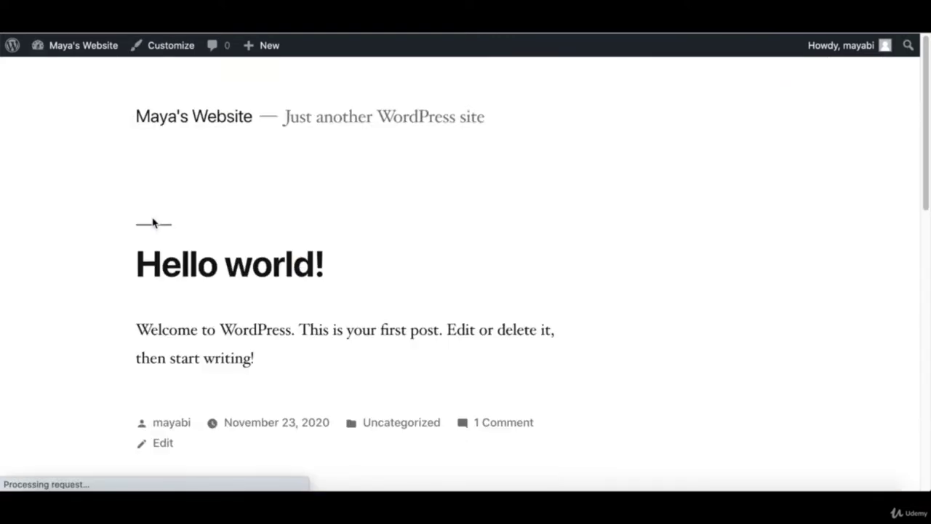
scroll(414, 269, down, 5)
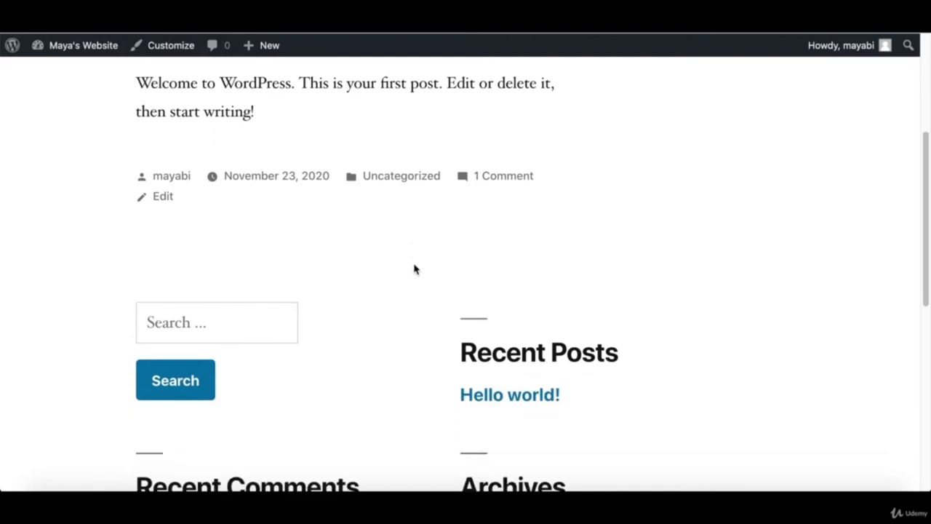
scroll(414, 269, up, 3)
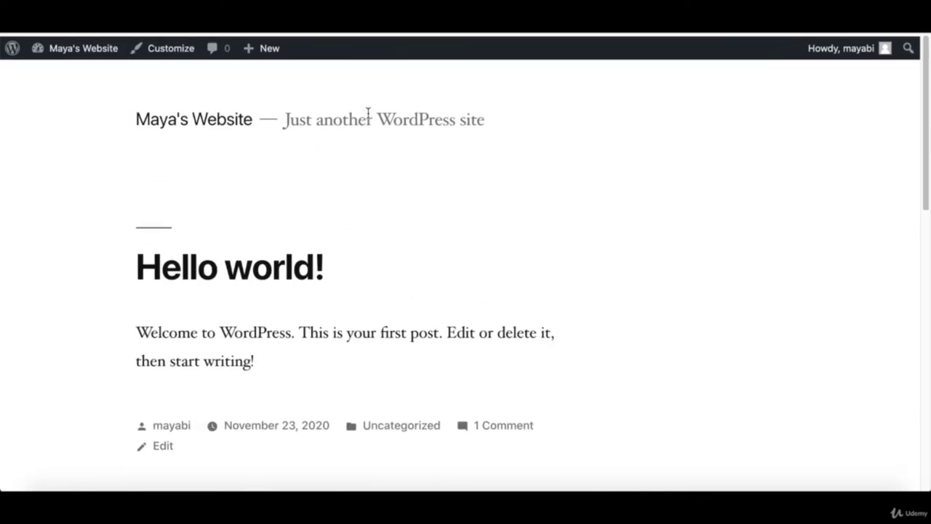
key(alt+Left)
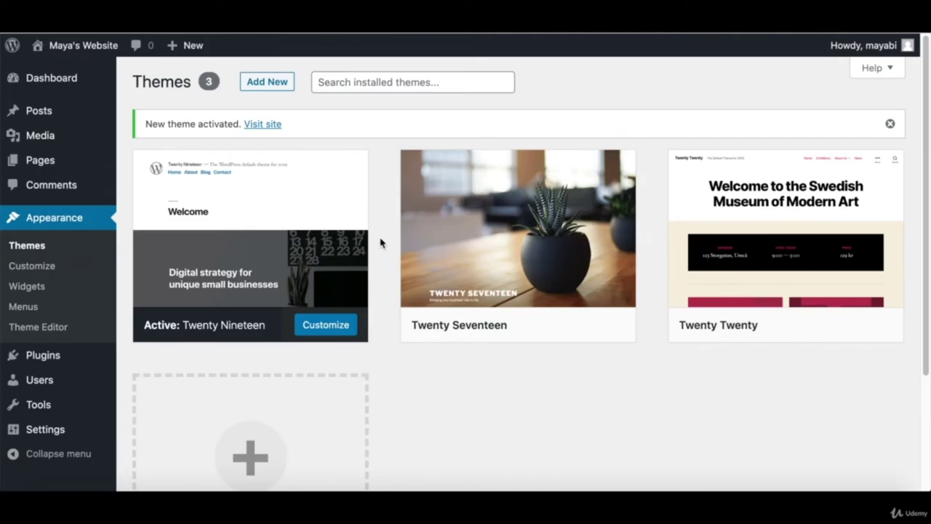
Browse the featured themes under Add New and preview the Chrisporate theme.
click(283, 91)
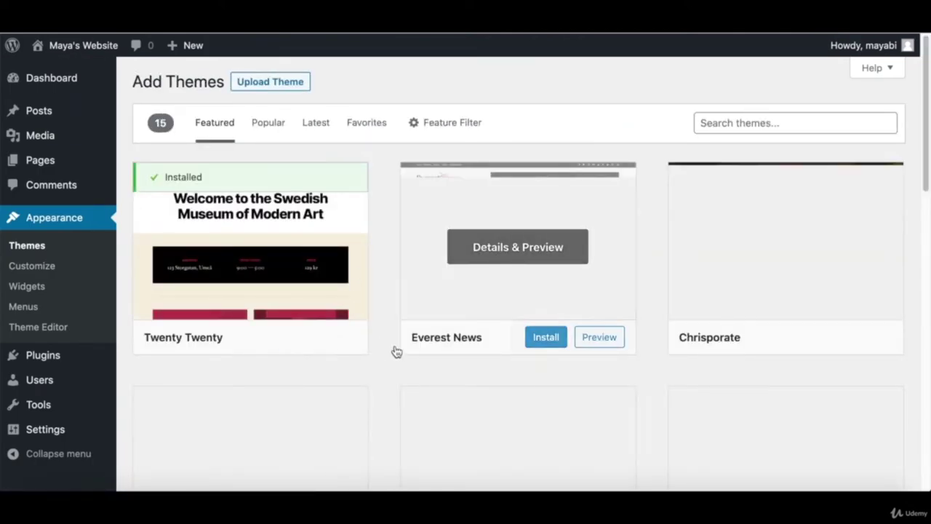
scroll(544, 270, down, 3)
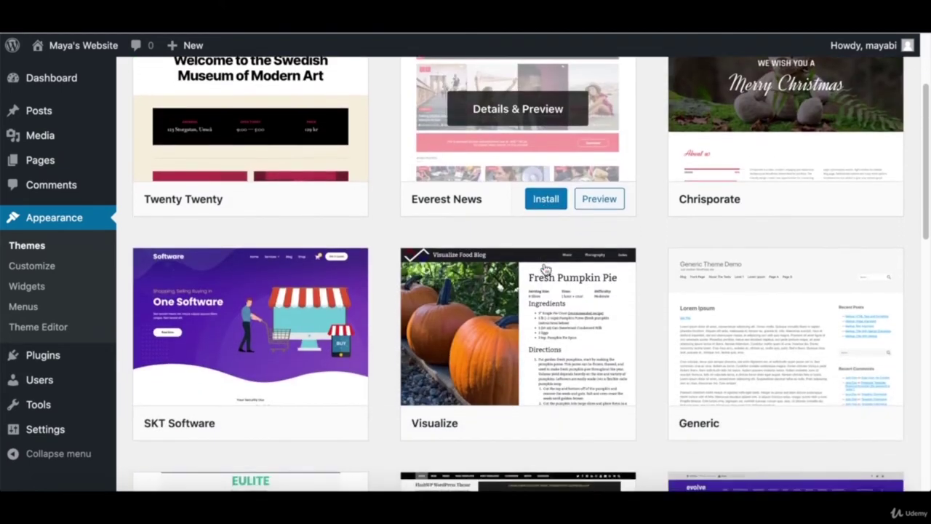
scroll(544, 269, down, 4)
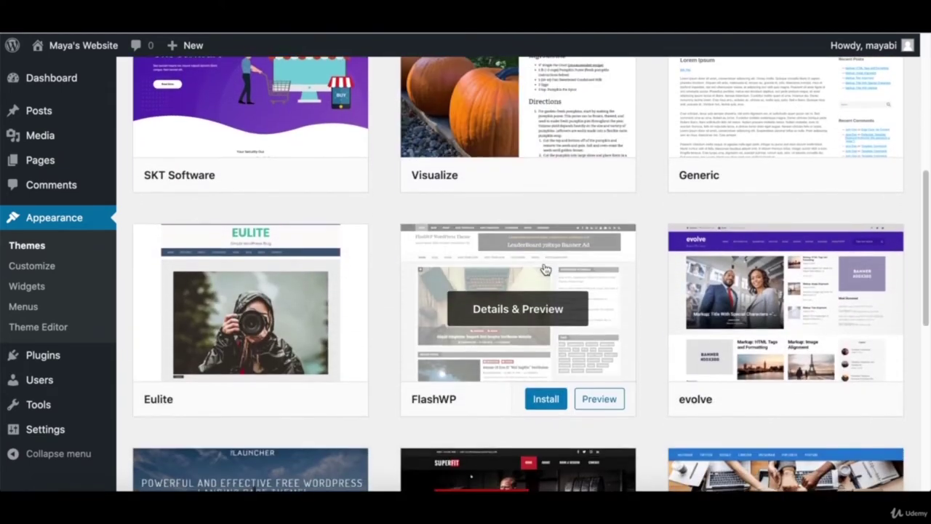
scroll(544, 270, down, 3)
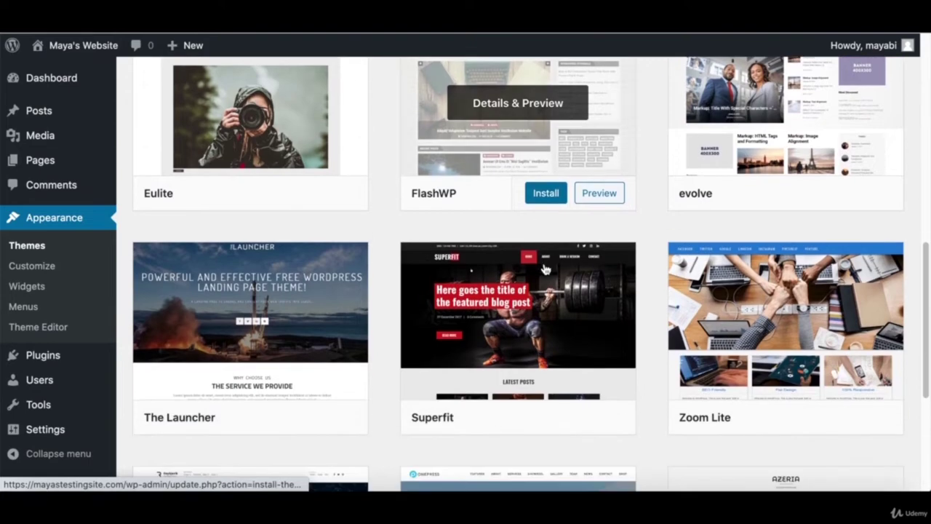
scroll(544, 270, down, 3)
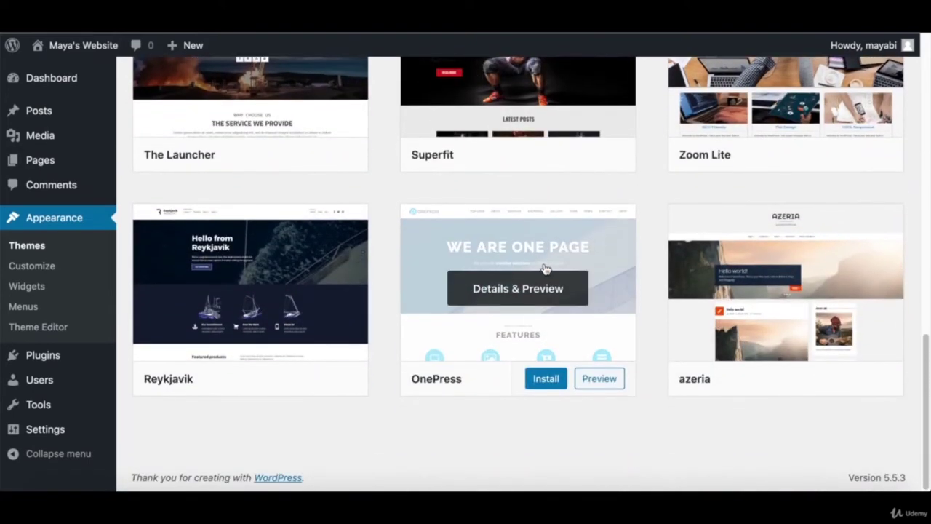
scroll(544, 270, up, 11)
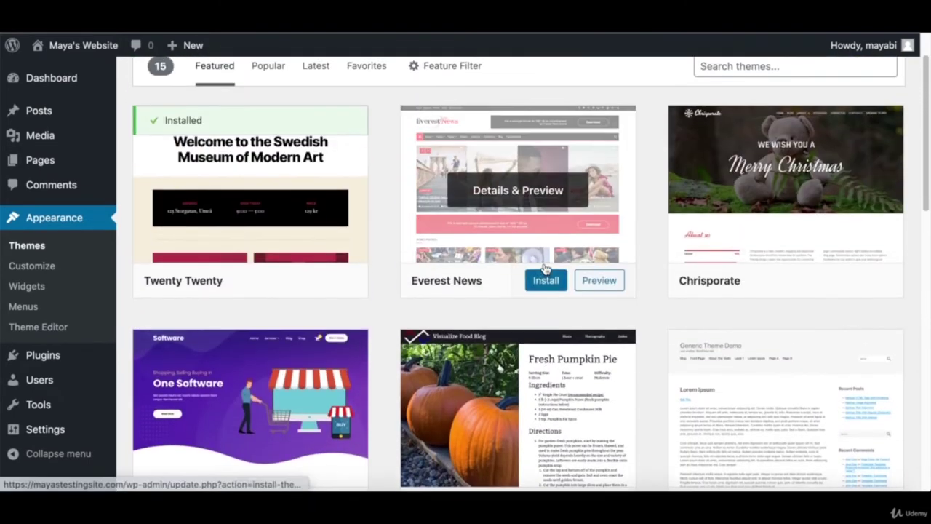
click(877, 287)
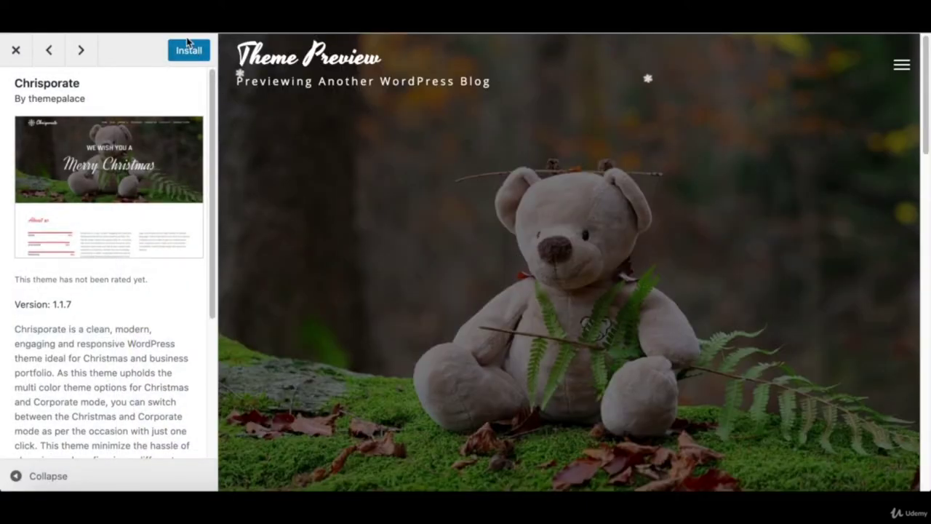
click(16, 49)
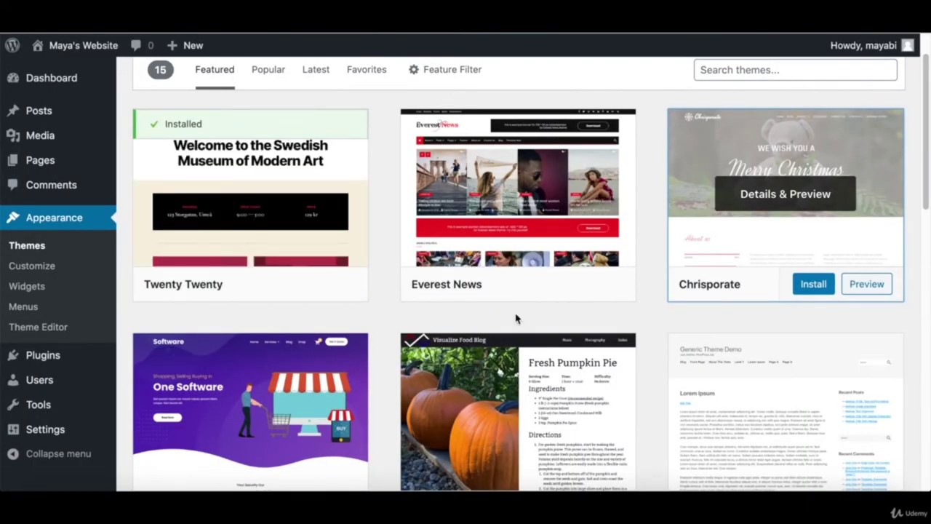
Install The Launcher theme from the featured list.
scroll(515, 318, down, 8)
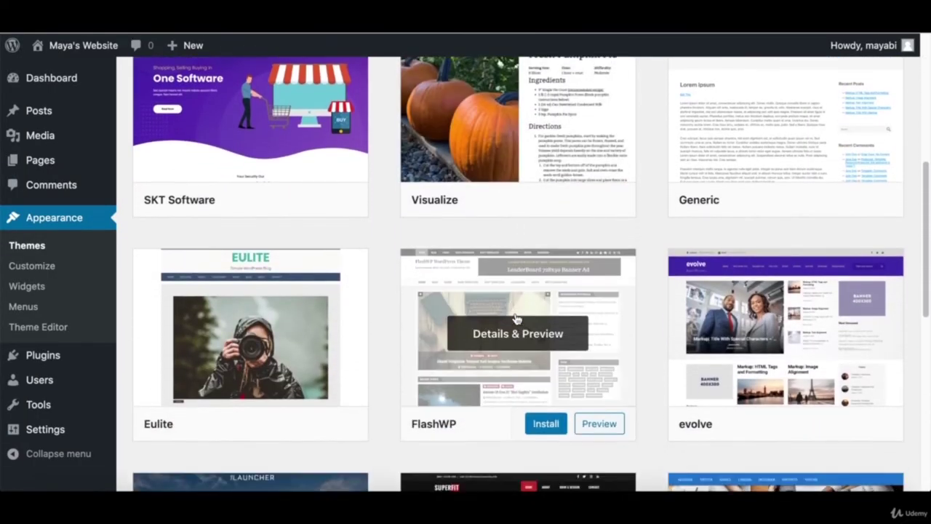
scroll(516, 318, down, 5)
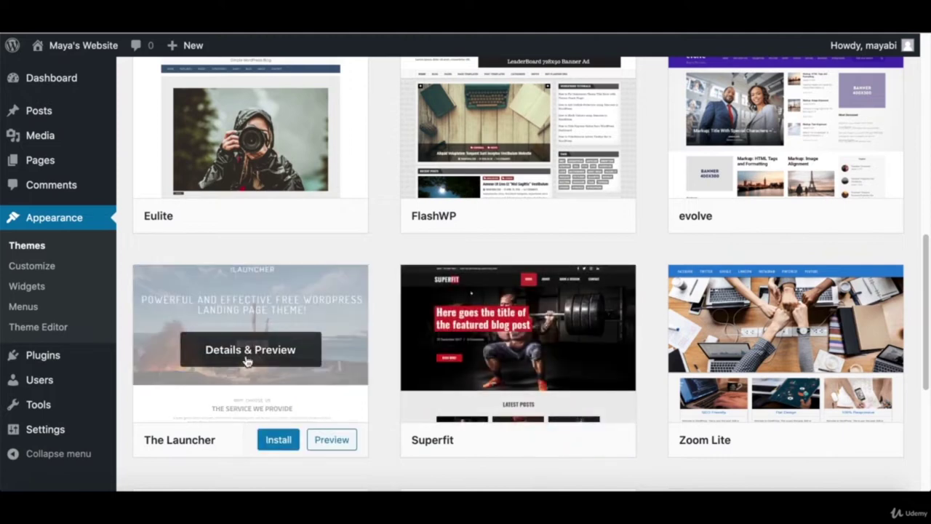
click(280, 441)
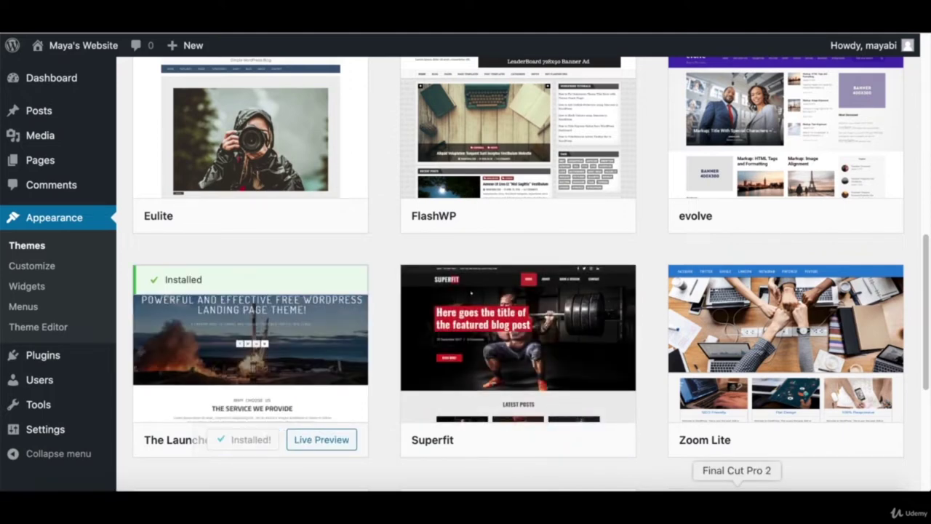
Activate The Launcher and reload the site's front page to view its new look.
click(244, 440)
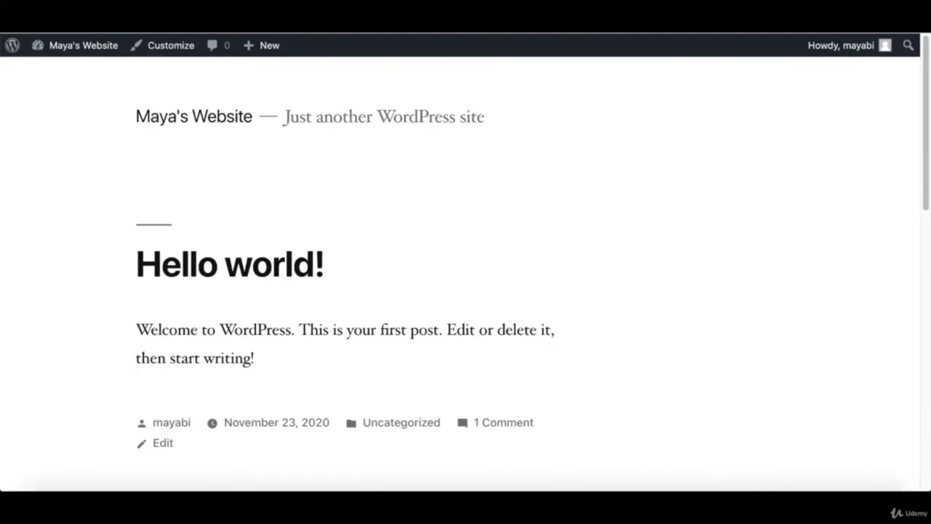
key(super+r)
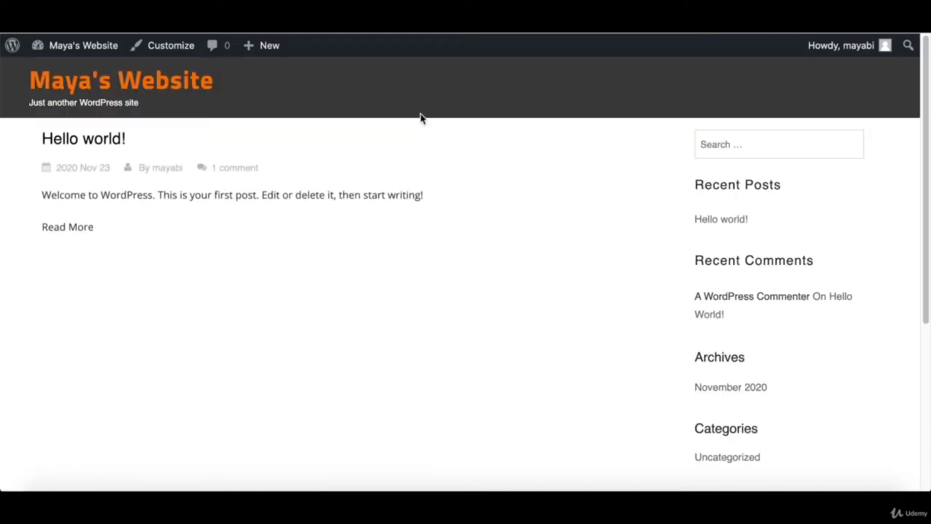
scroll(345, 237, down, 2)
scroll(345, 238, up, 3)
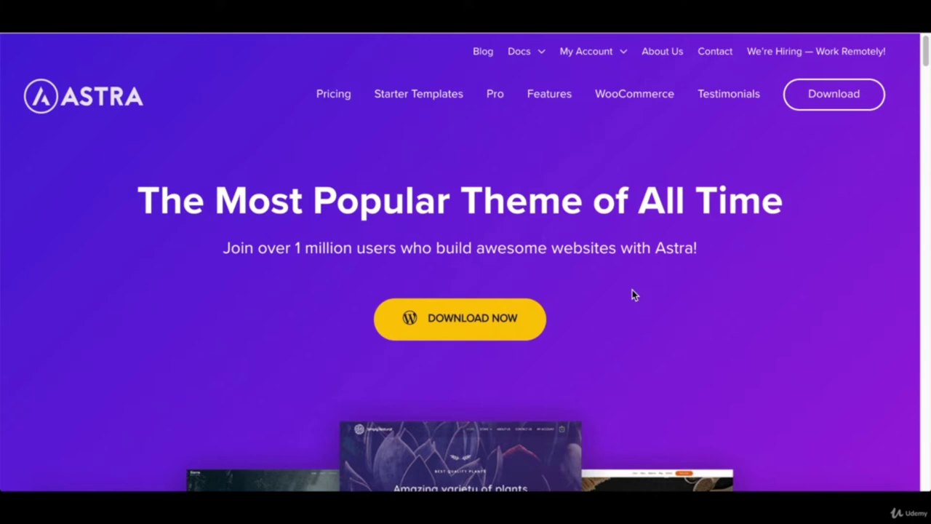
Try downloading Astra from wpastra.com and dismiss the signup popup.
scroll(505, 170, down, 1)
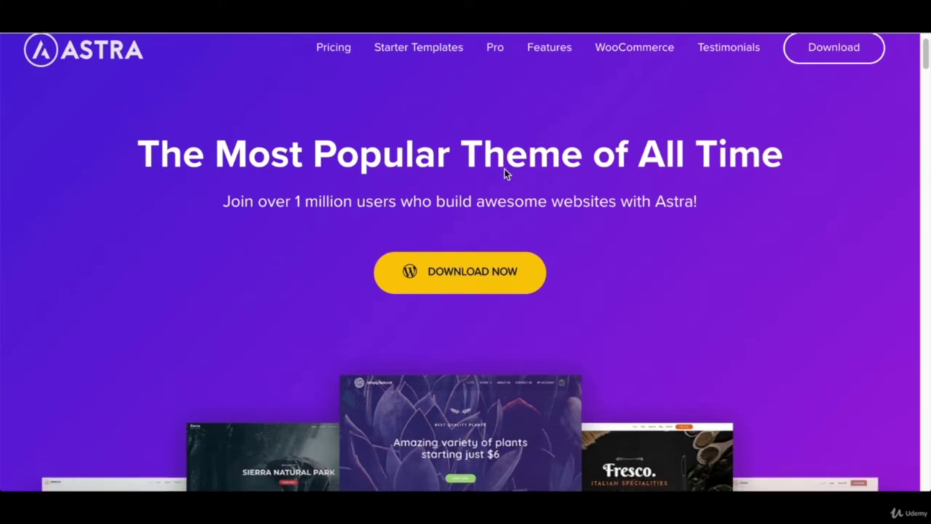
scroll(504, 168, up, 1)
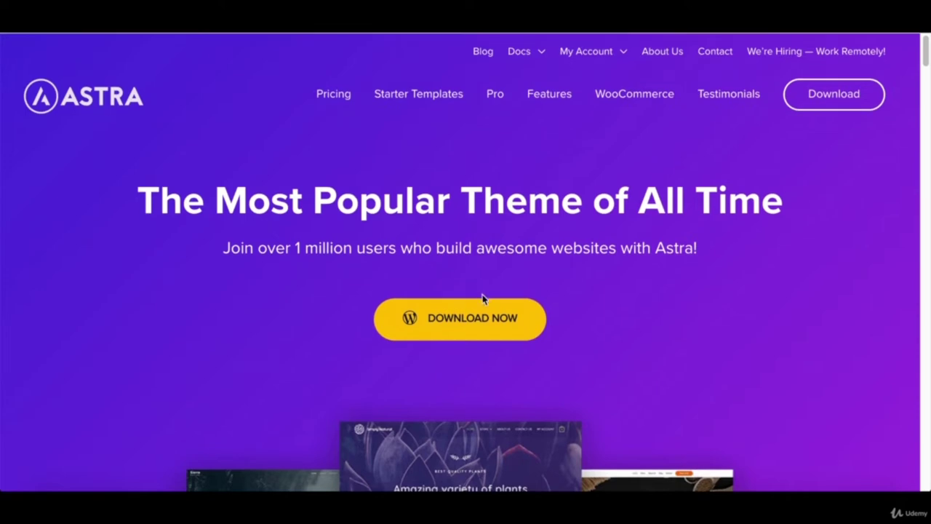
click(469, 328)
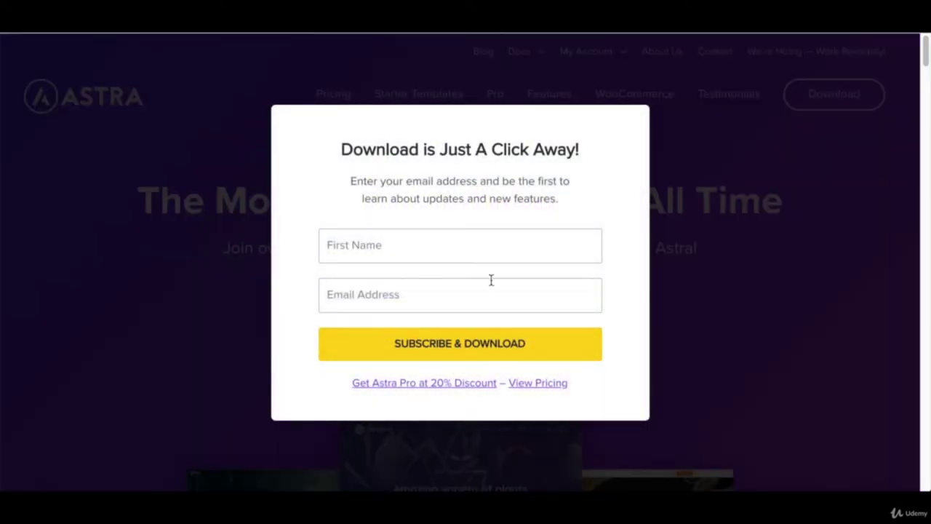
click(703, 181)
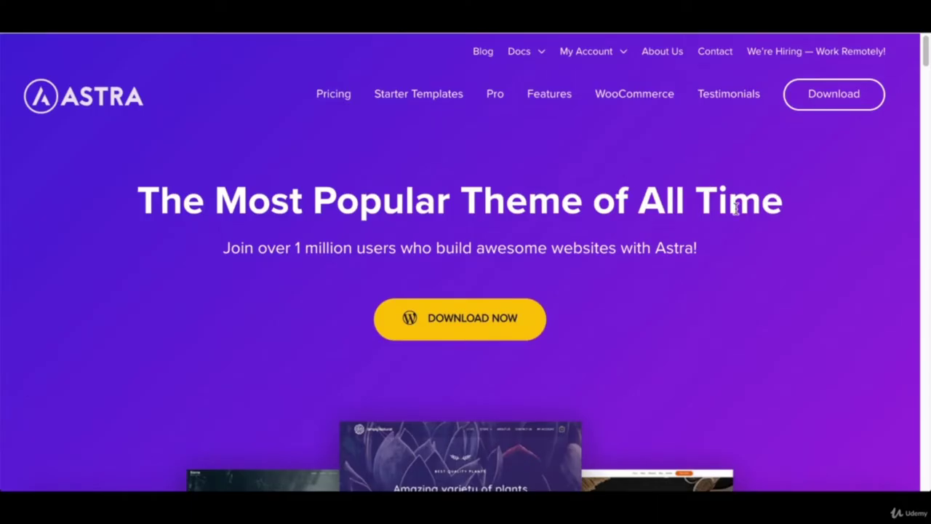
Scroll through the Astra Pro features page.
click(497, 98)
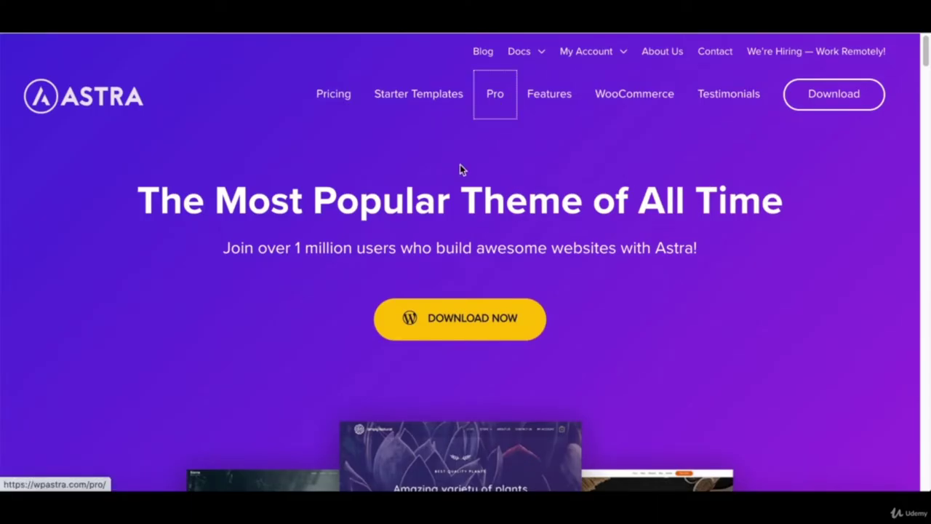
scroll(460, 169, down, 4)
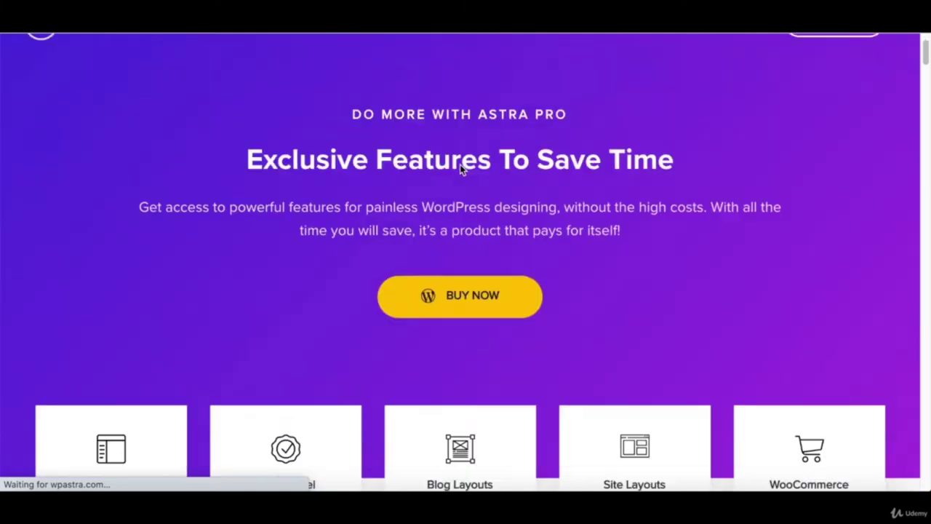
scroll(460, 169, down, 4)
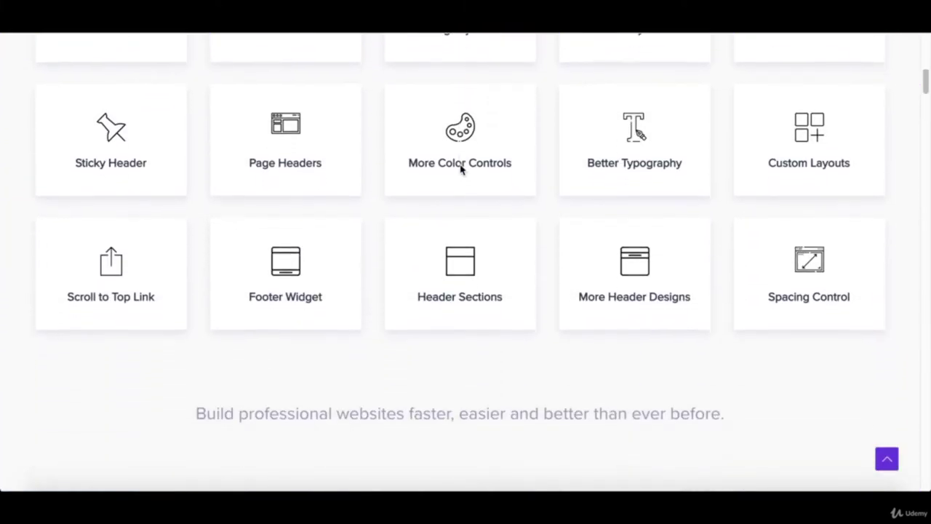
scroll(460, 170, down, 3)
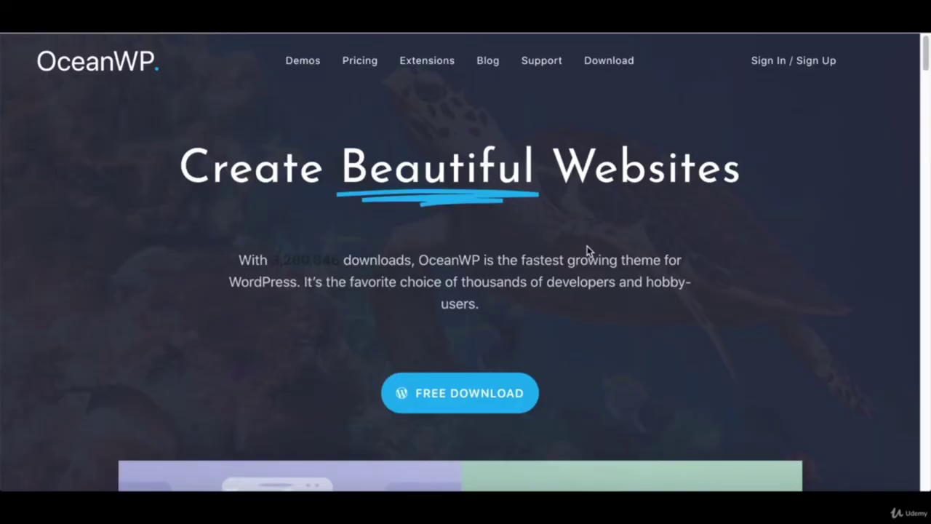
scroll(587, 247, down, 2)
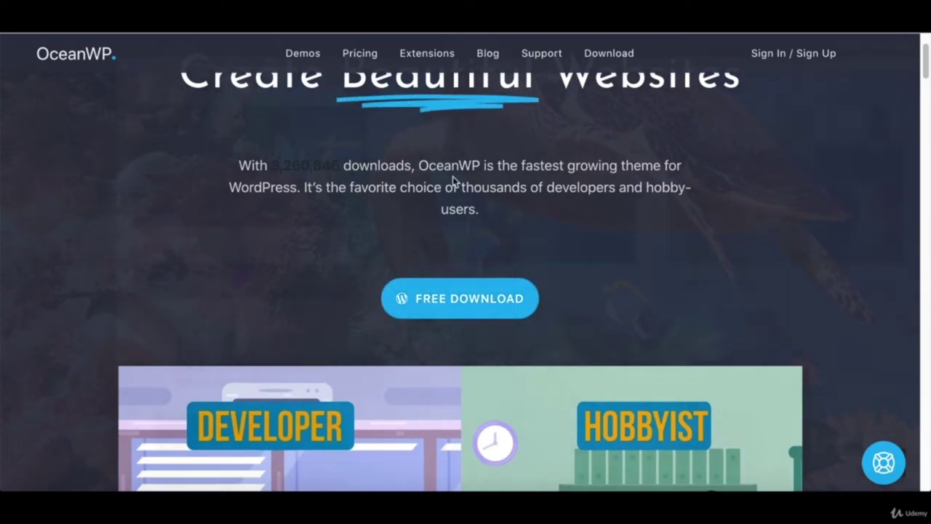
scroll(452, 176, up, 2)
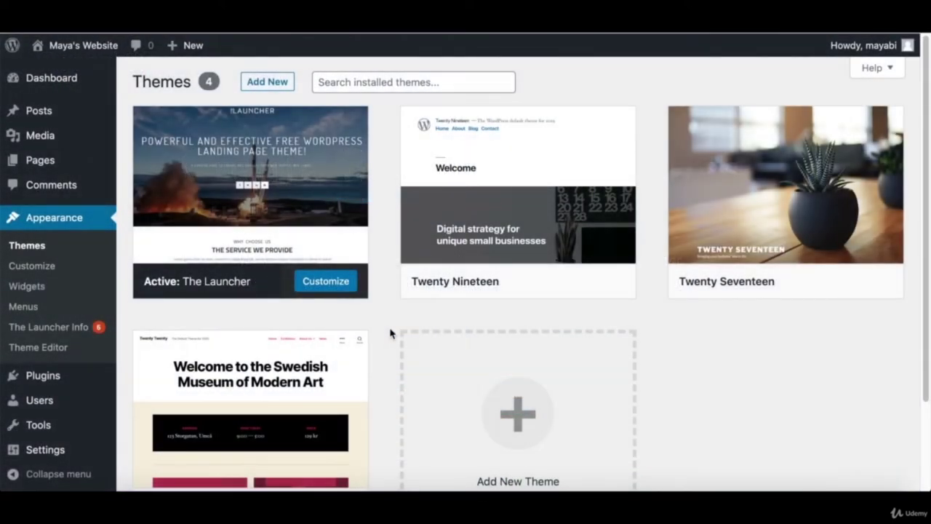
Search Add Themes for oceanwp, then bring up the Upload Theme panel.
click(262, 83)
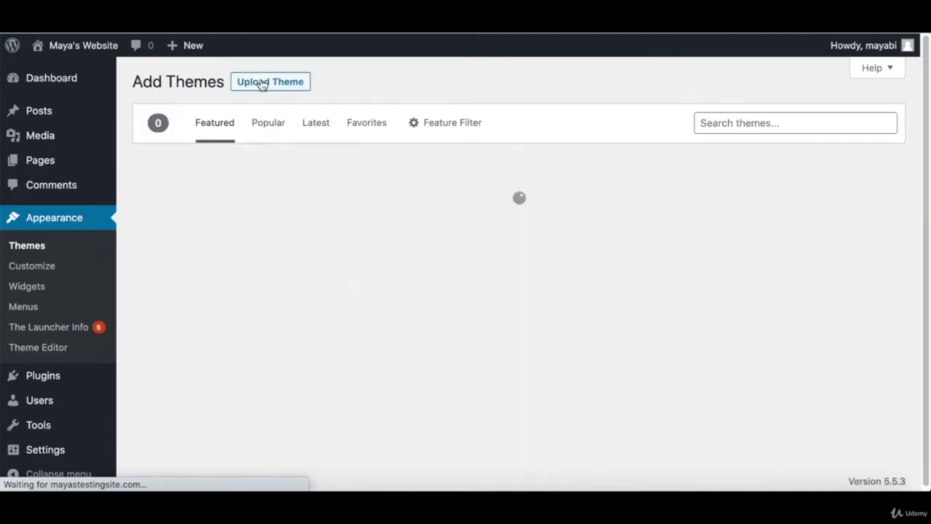
click(737, 122)
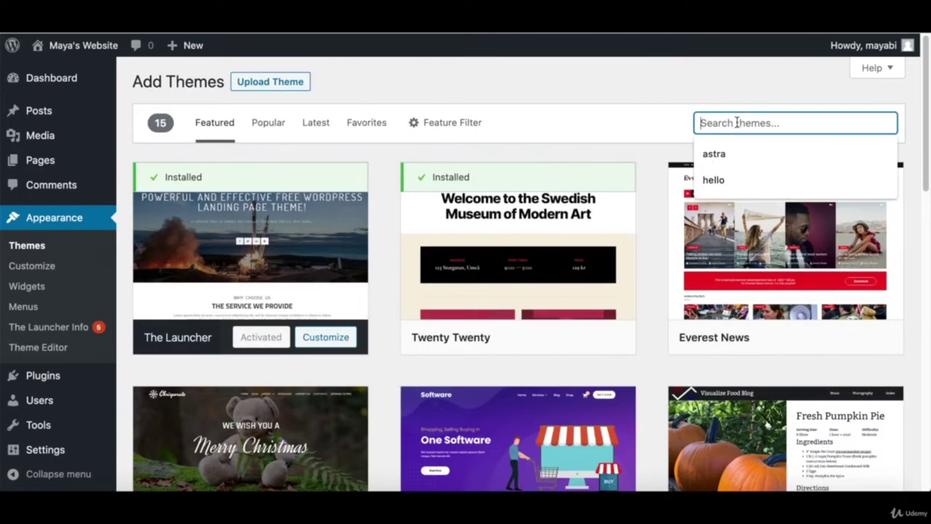
text(oceanwp)
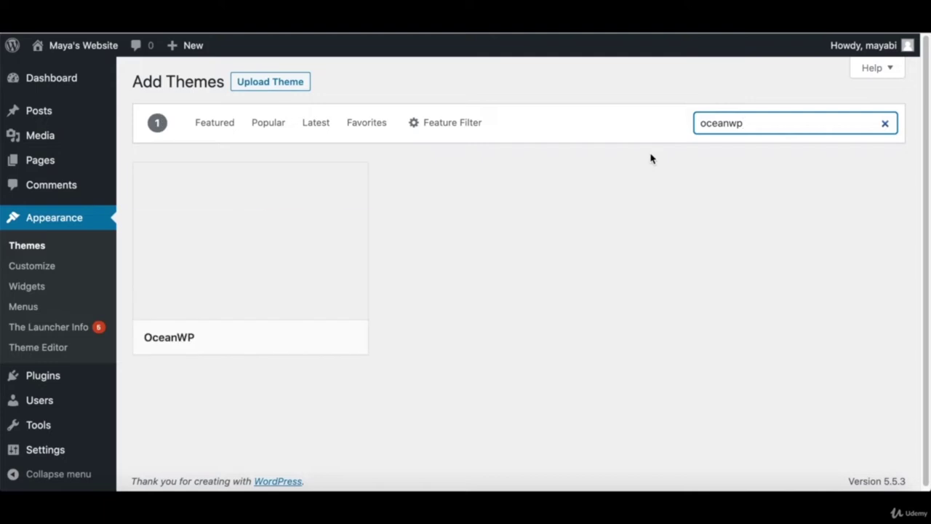
mouse_move(202, 284)
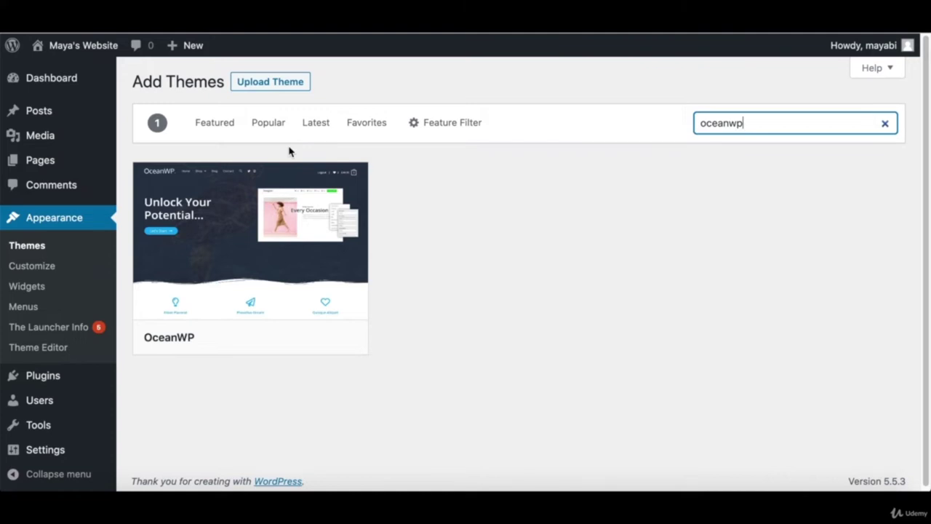
click(284, 86)
Upload astra.zip, install it, and activate the Astra theme.
click(405, 211)
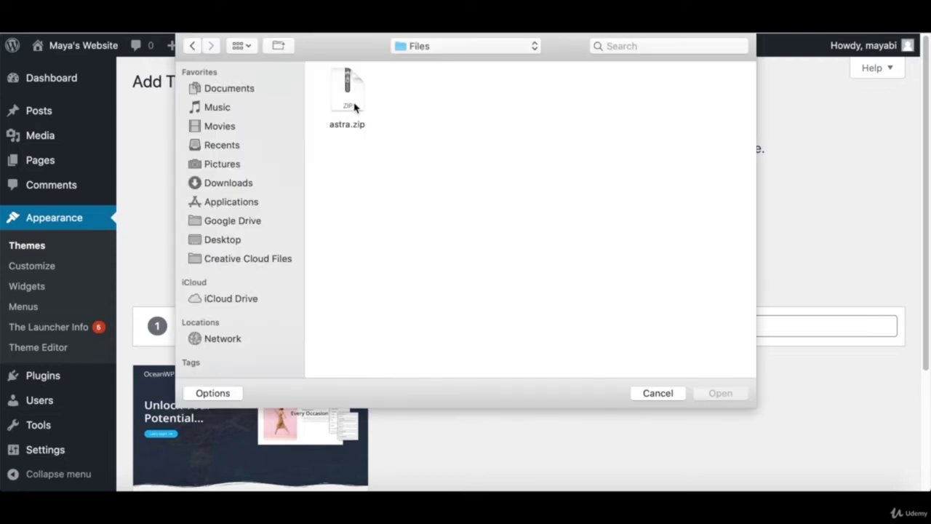
double_click(352, 105)
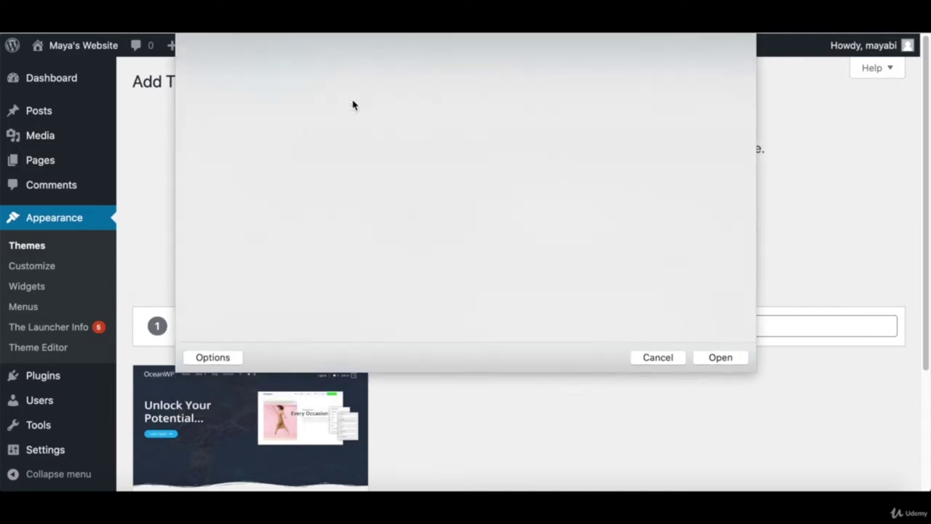
click(622, 215)
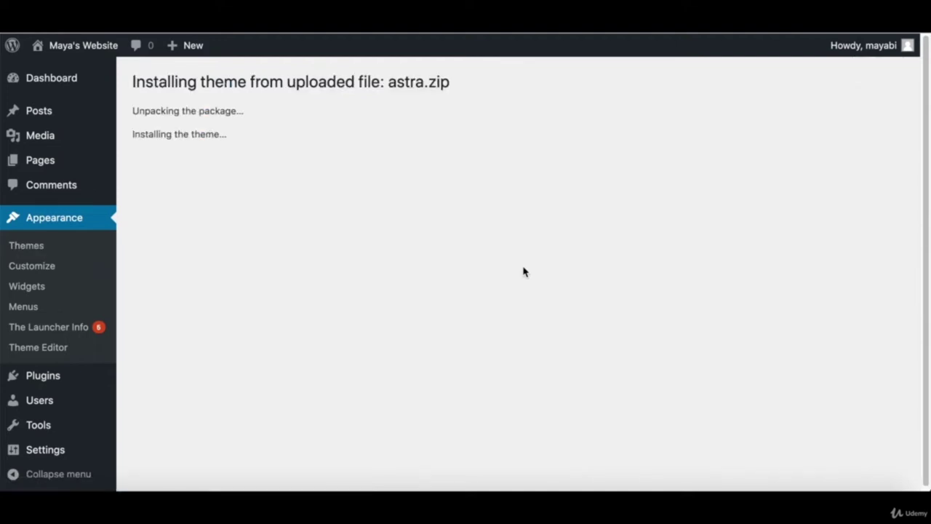
click(213, 182)
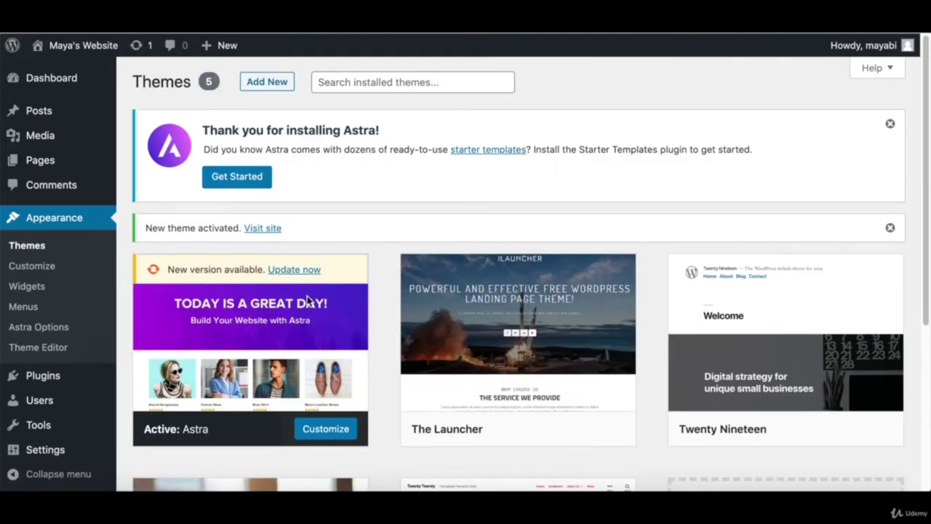
Visit the live site from the admin bar to see the Astra-styled front page.
mouse_move(91, 46)
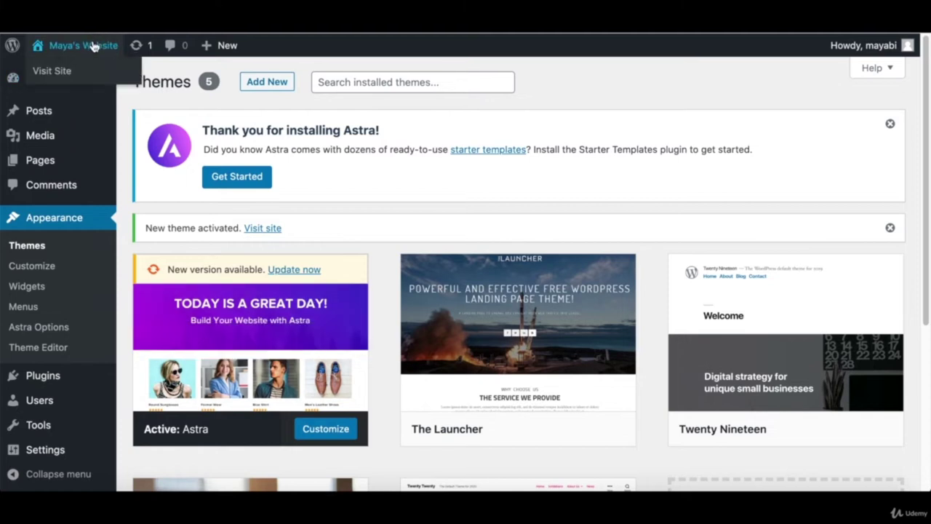
click(65, 70)
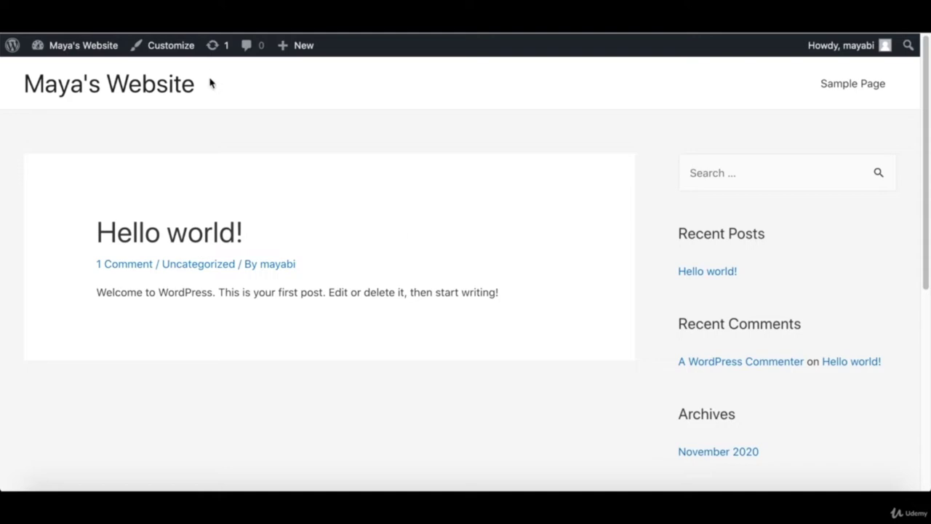
click(167, 52)
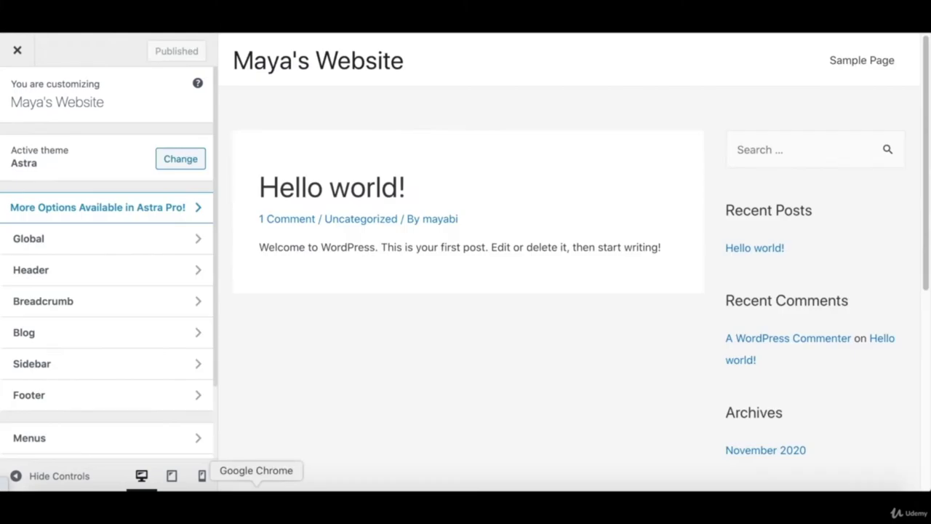
scroll(151, 366, down, 2)
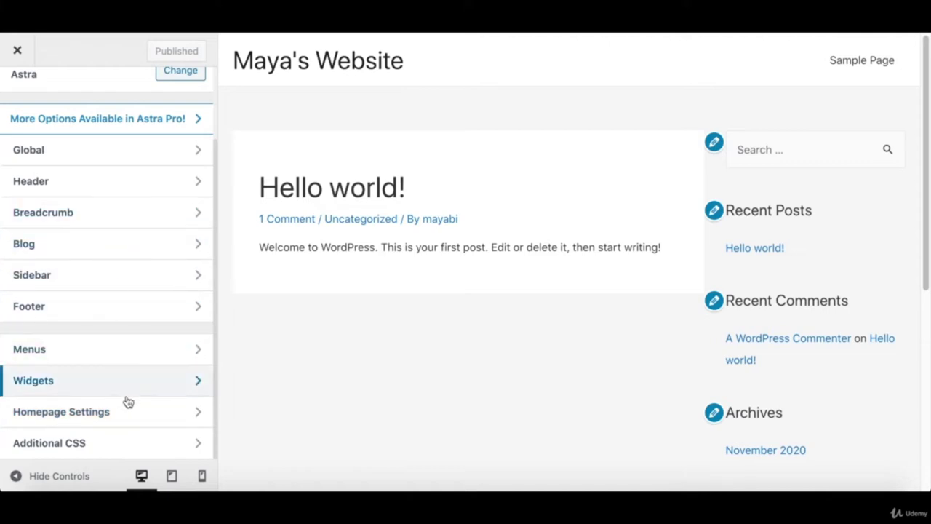
scroll(129, 342, up, 2)
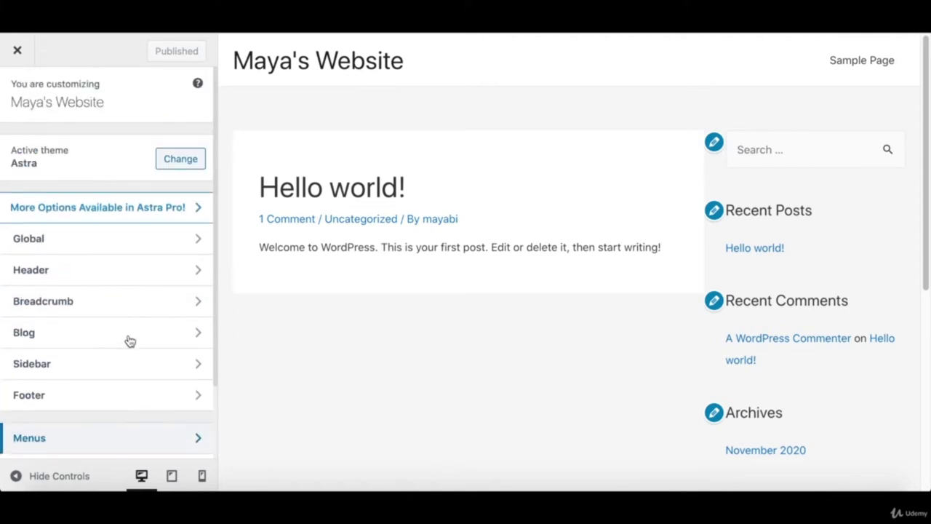
Open Global > Typography and browse Base Typography's font families without changing them.
click(99, 243)
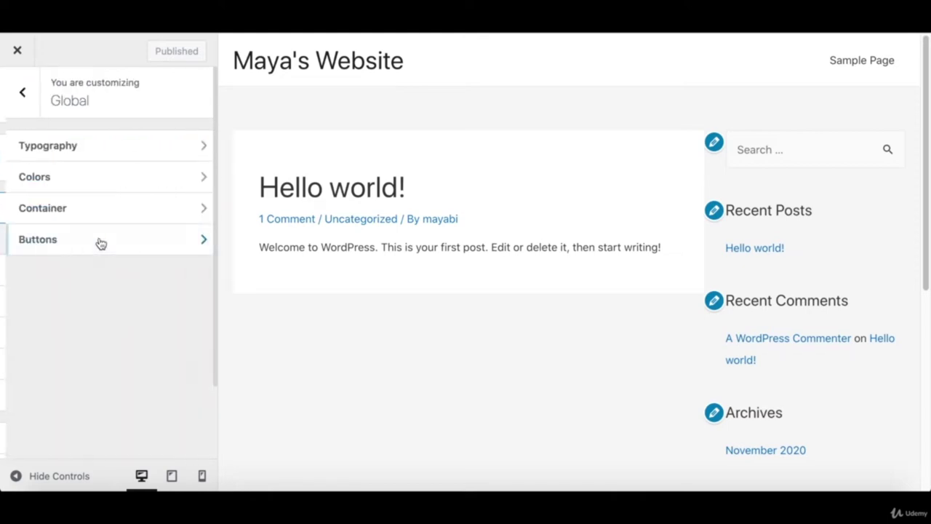
click(89, 147)
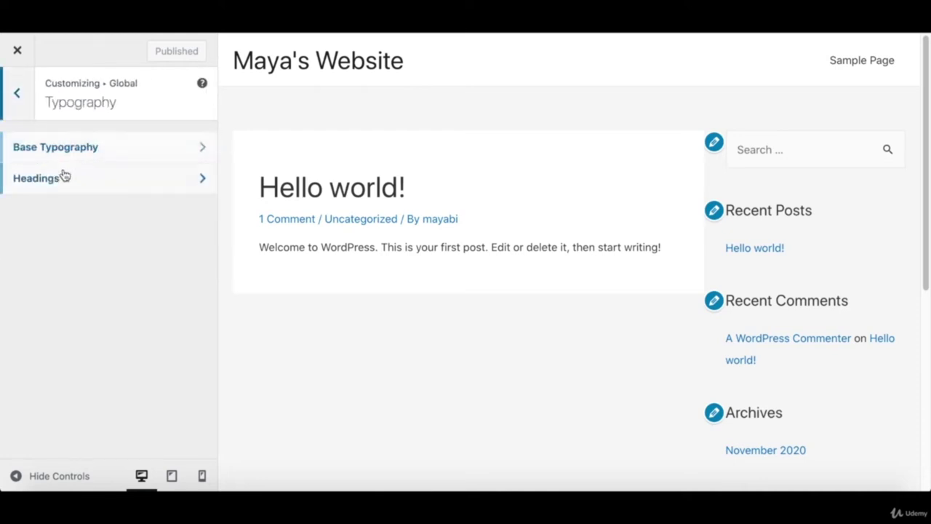
click(69, 148)
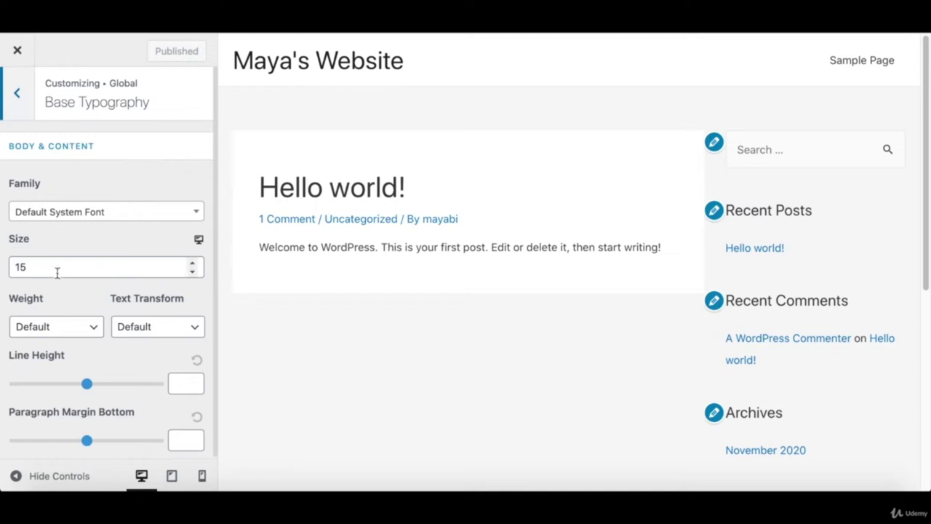
click(77, 213)
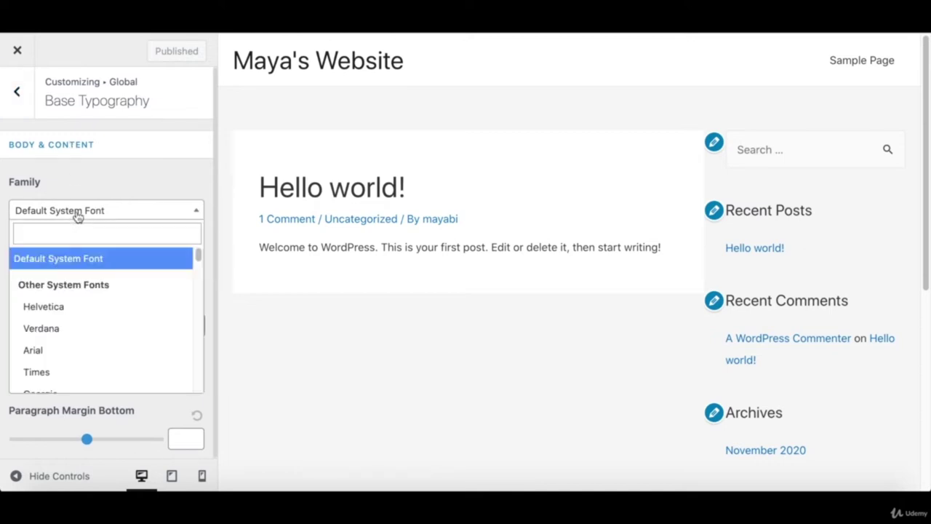
scroll(70, 313, down, 5)
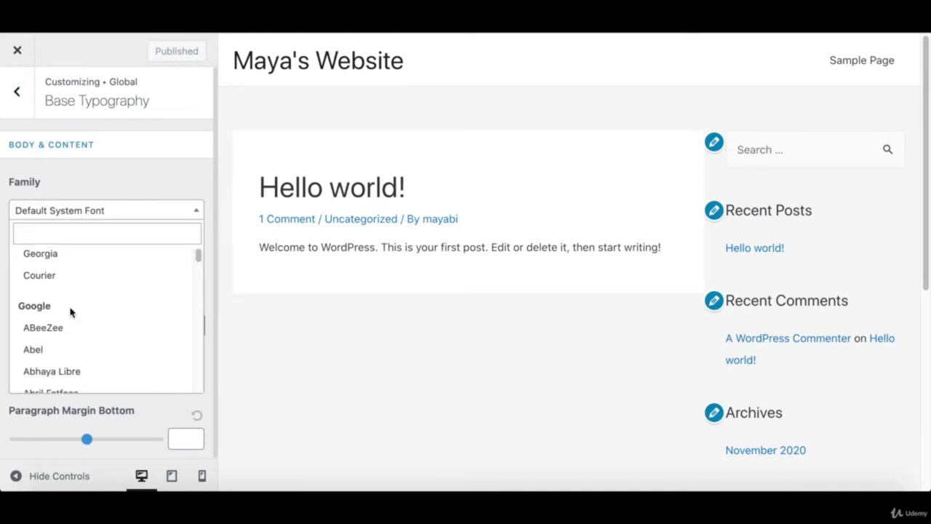
scroll(68, 349, down, 3)
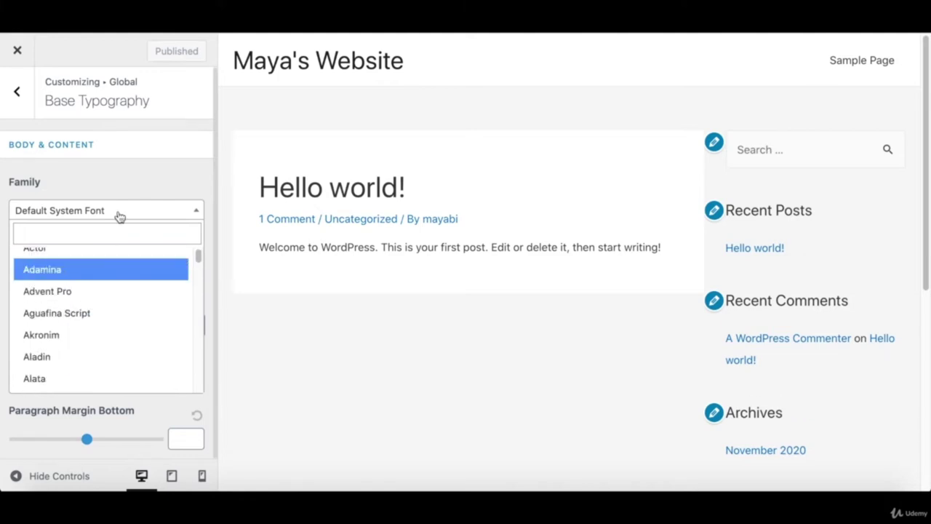
click(138, 189)
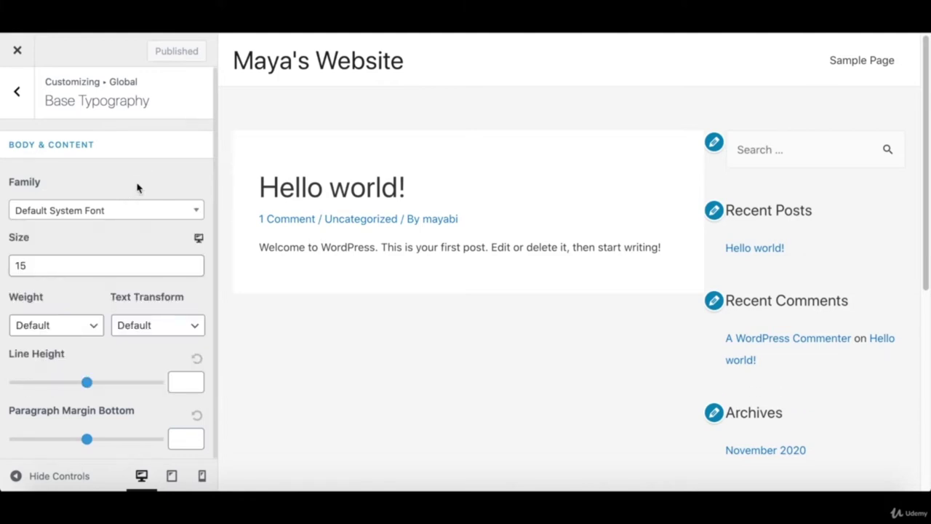
click(21, 113)
Look over the Headings typography sizes, then return to the Global settings list.
click(62, 177)
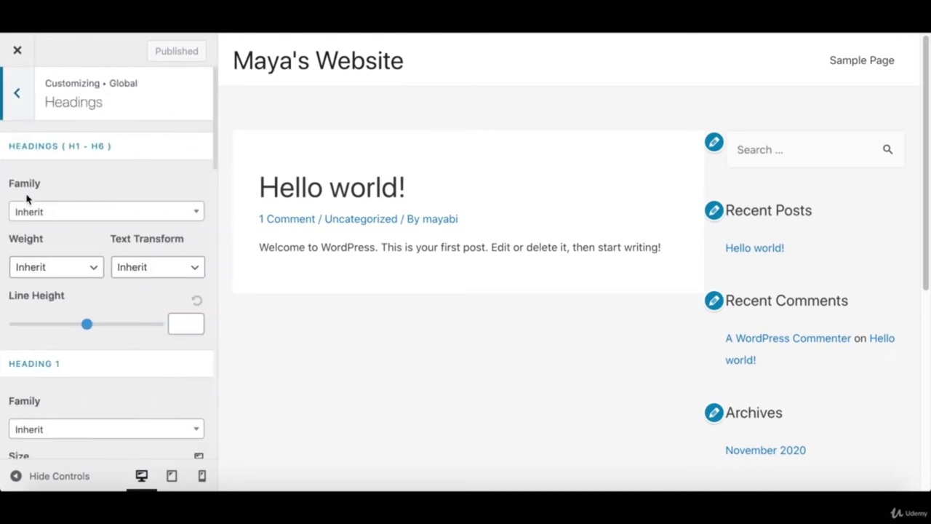
scroll(45, 271, down, 1)
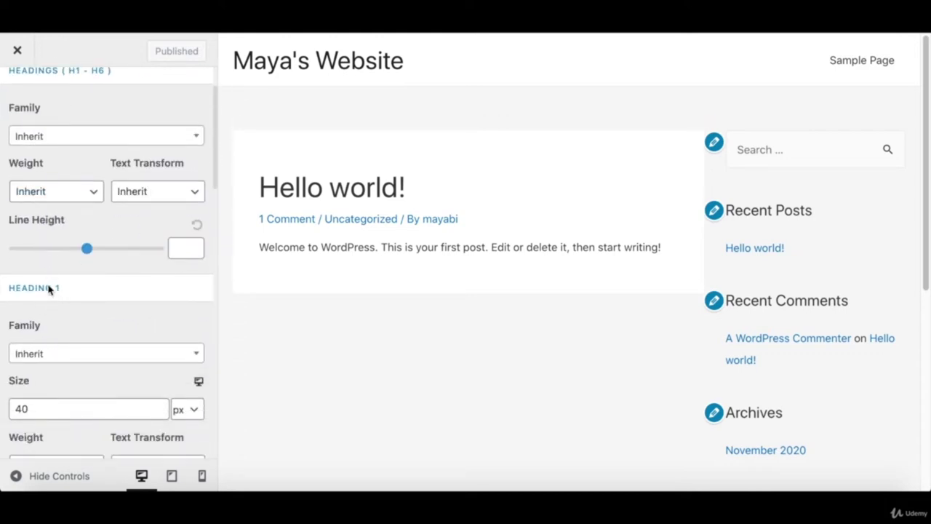
scroll(44, 305, down, 8)
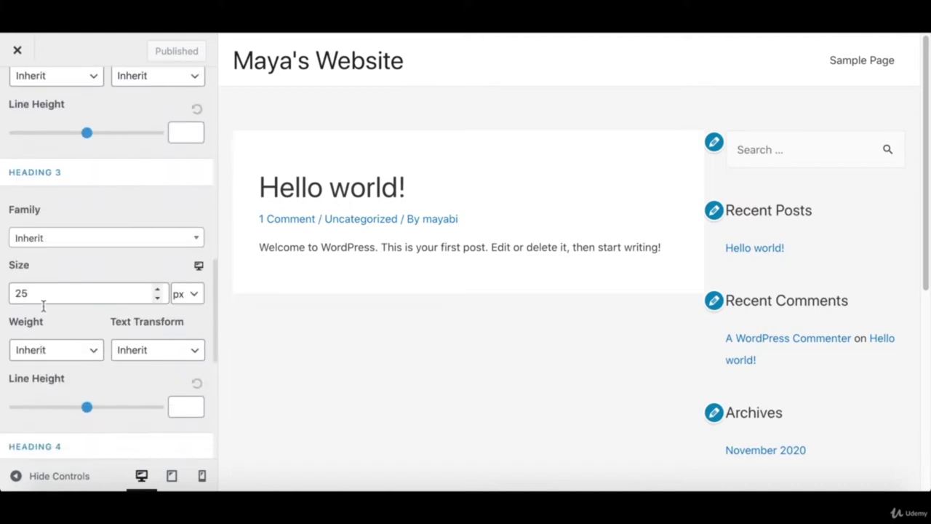
scroll(43, 305, down, 9)
scroll(121, 305, up, 12)
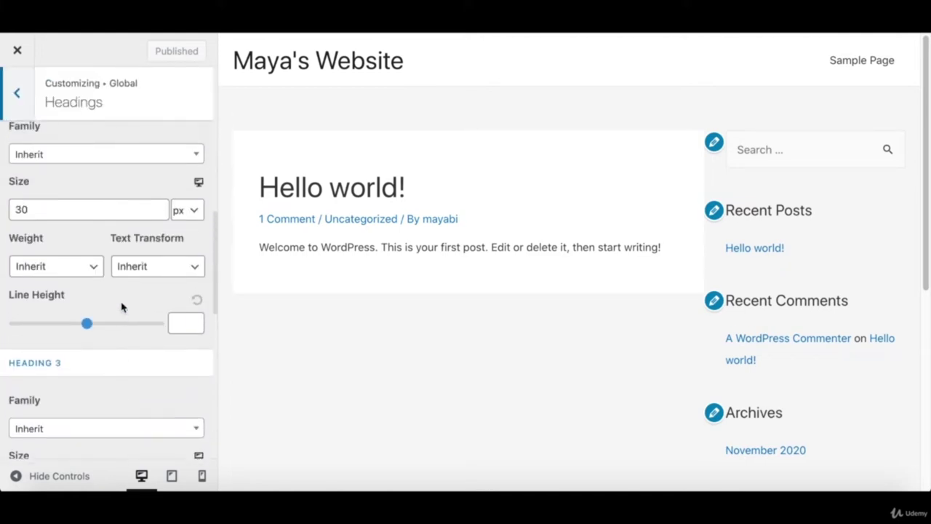
scroll(120, 305, up, 3)
scroll(122, 306, up, 1)
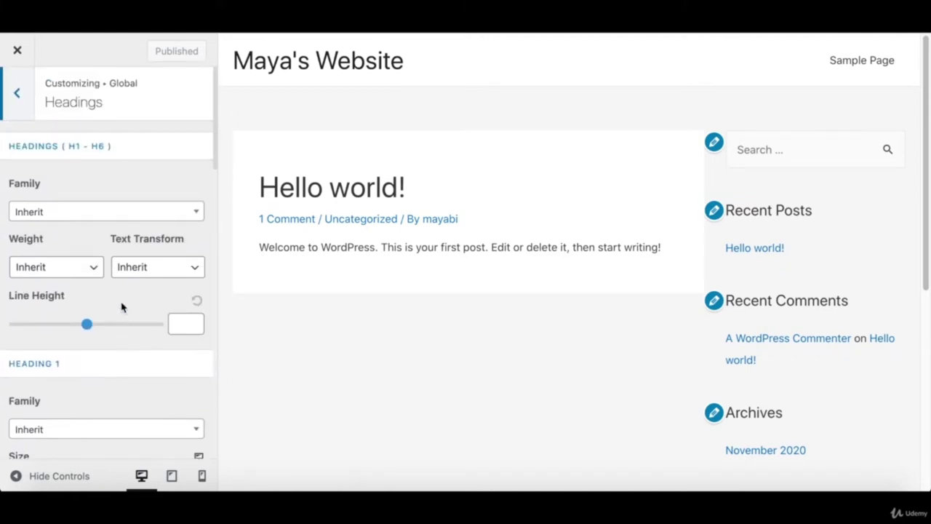
click(22, 104)
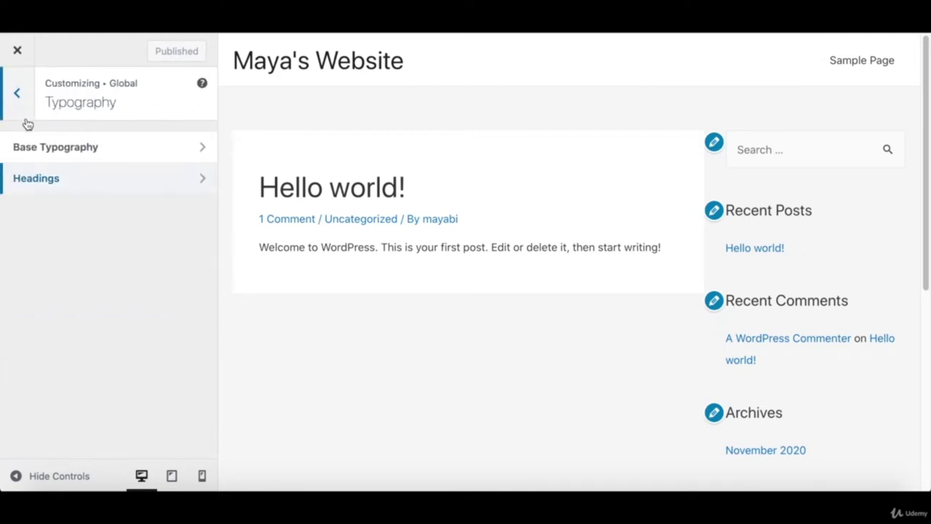
click(62, 150)
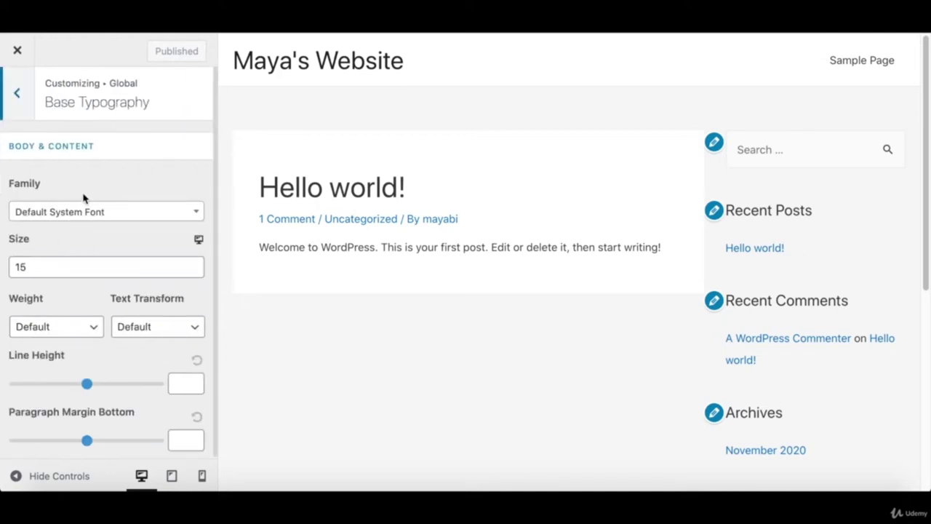
click(22, 111)
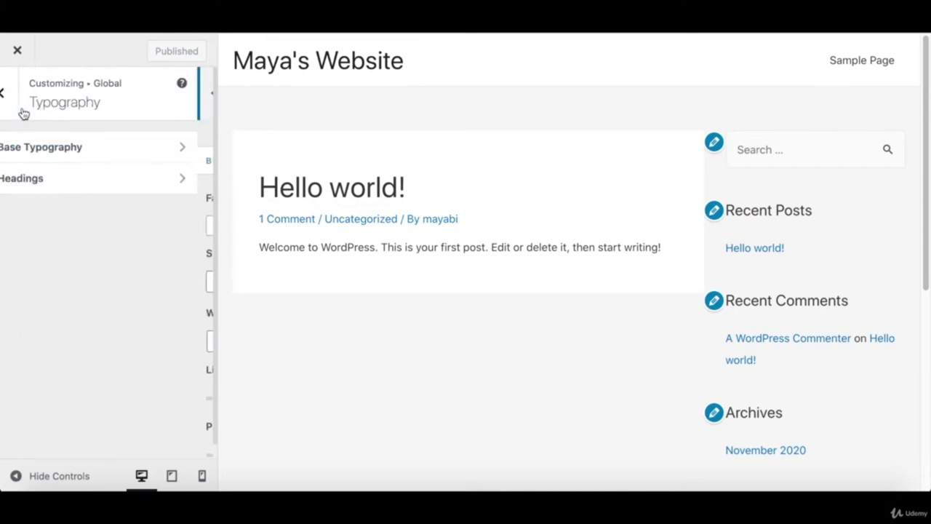
click(22, 112)
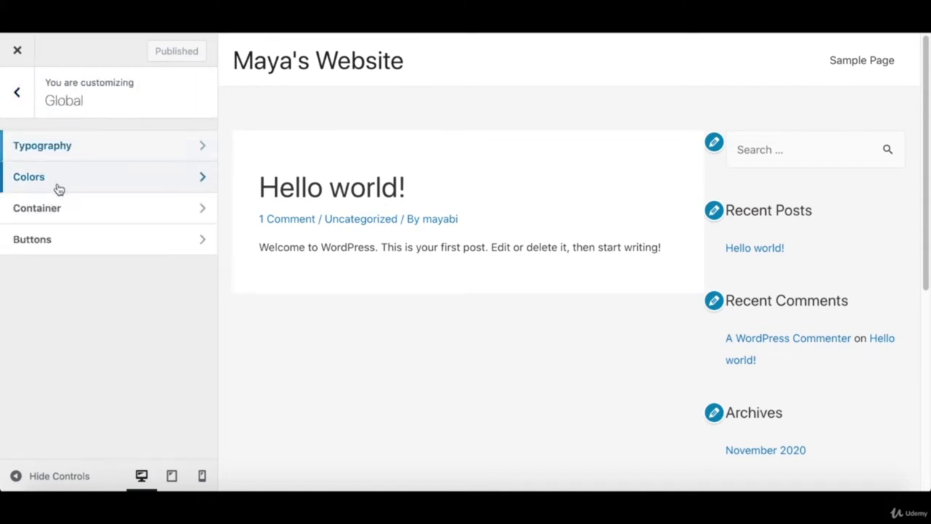
click(59, 185)
click(75, 150)
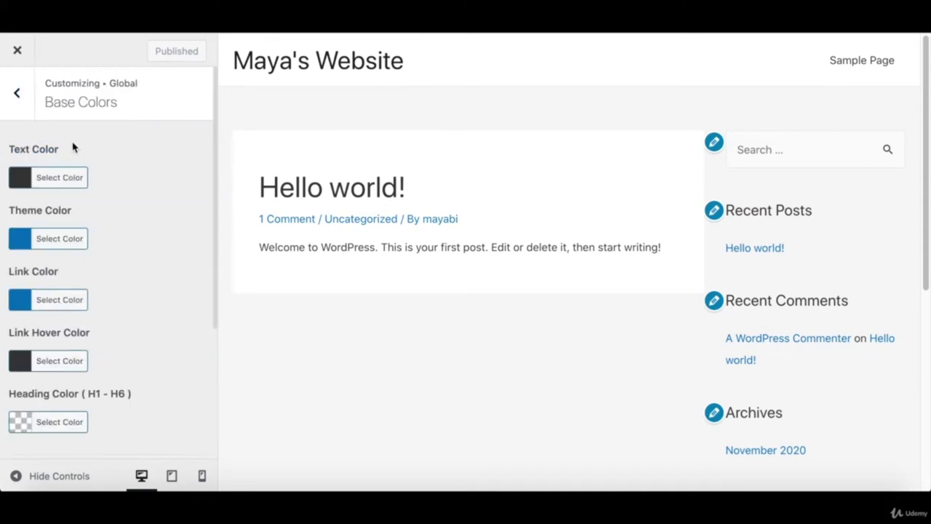
click(29, 89)
click(29, 90)
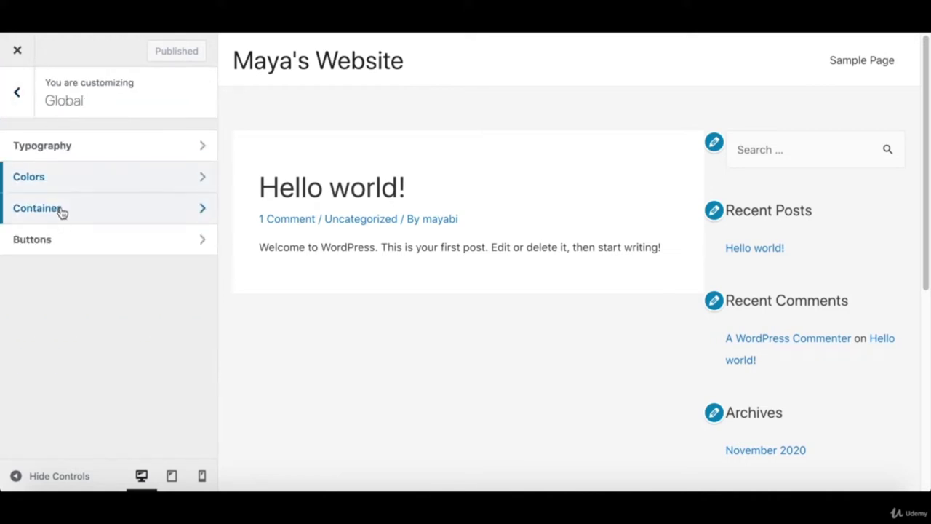
click(62, 211)
scroll(131, 214, down, 2)
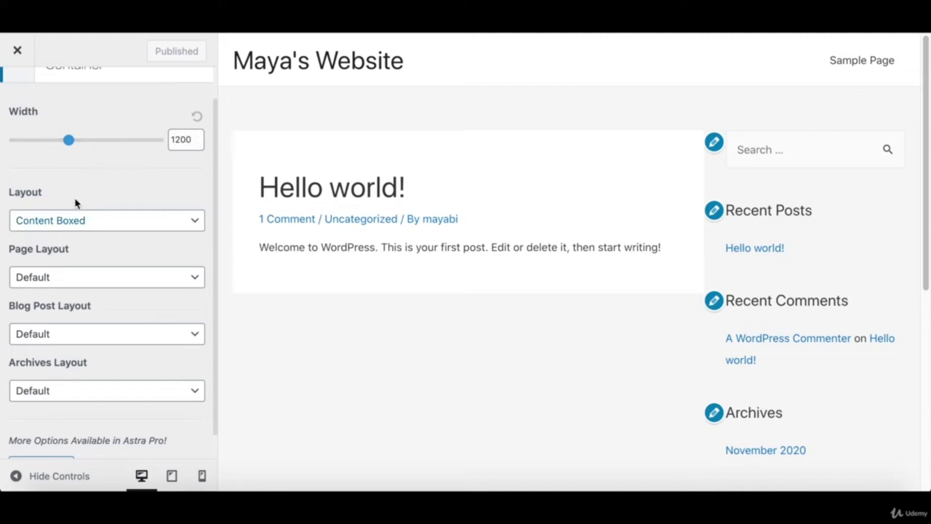
scroll(77, 202, down, 1)
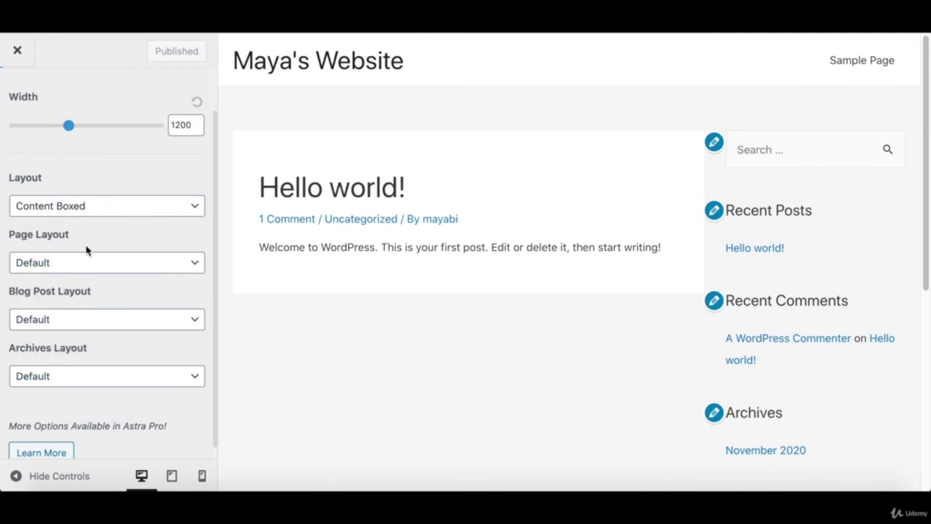
scroll(86, 250, up, 1)
scroll(85, 250, down, 1)
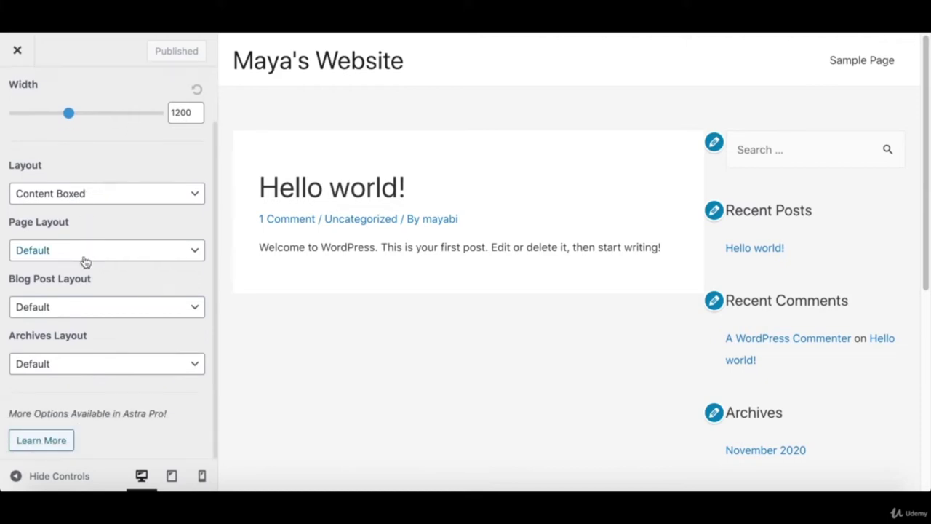
click(16, 478)
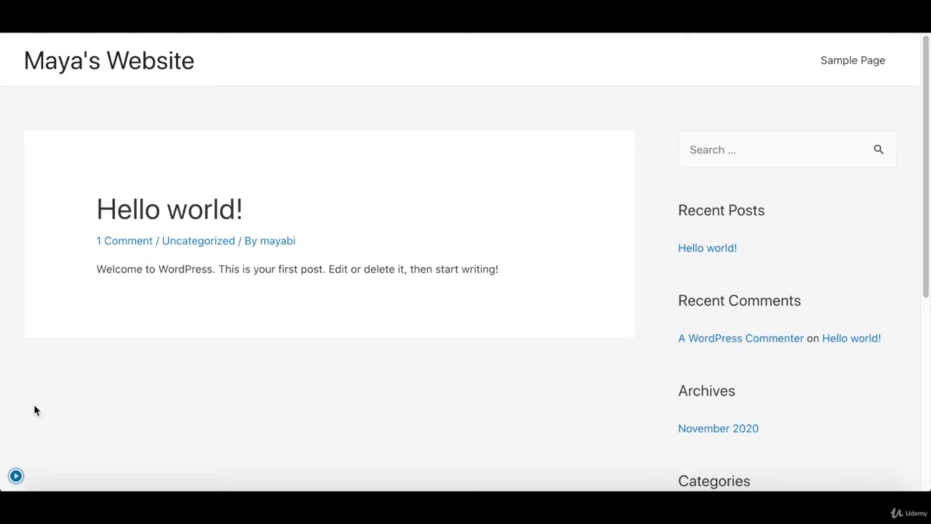
click(15, 476)
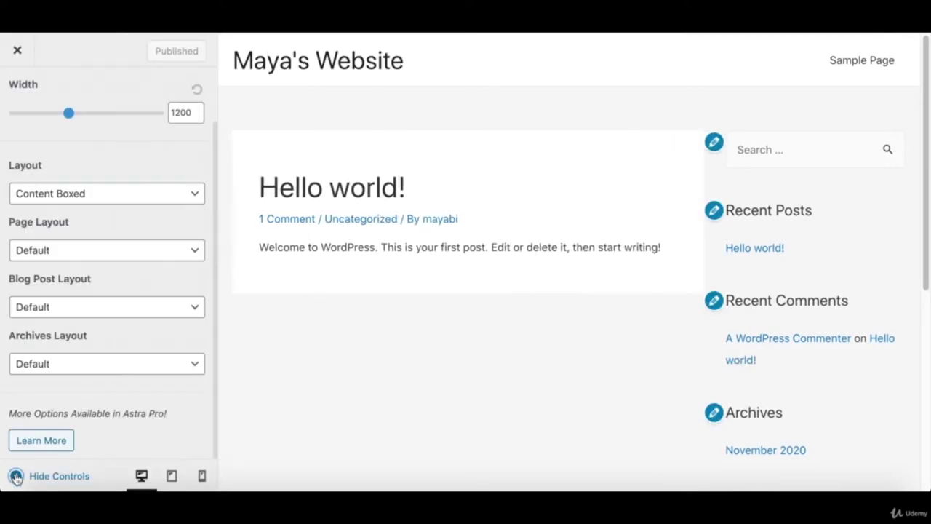
scroll(144, 197, up, 1)
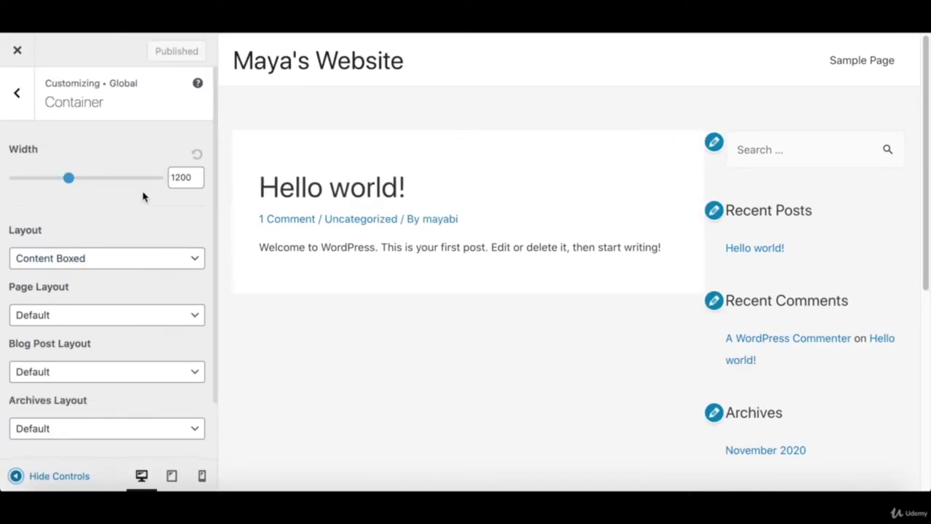
double_click(183, 176)
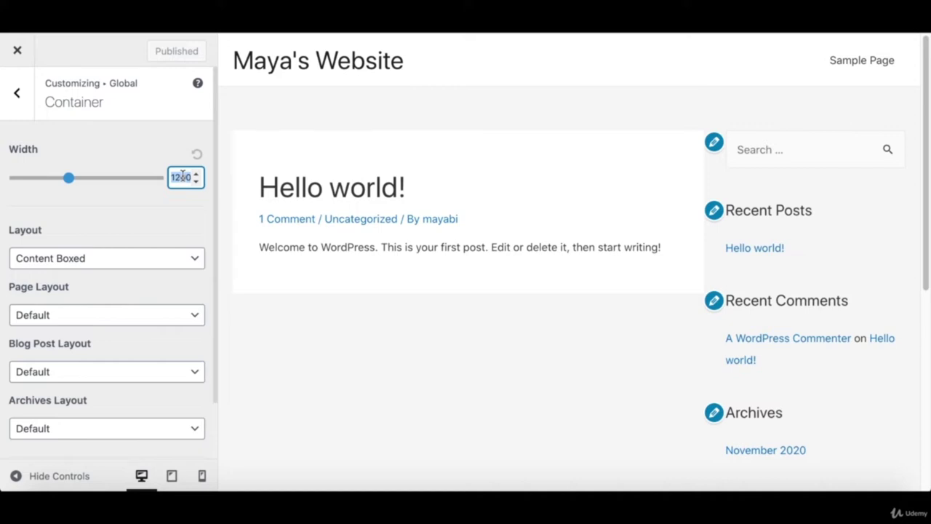
text(900)
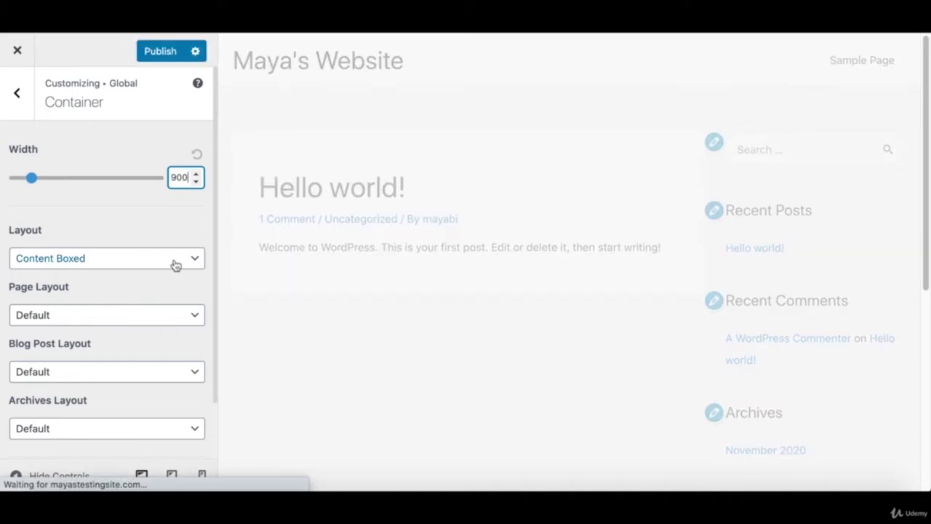
click(16, 476)
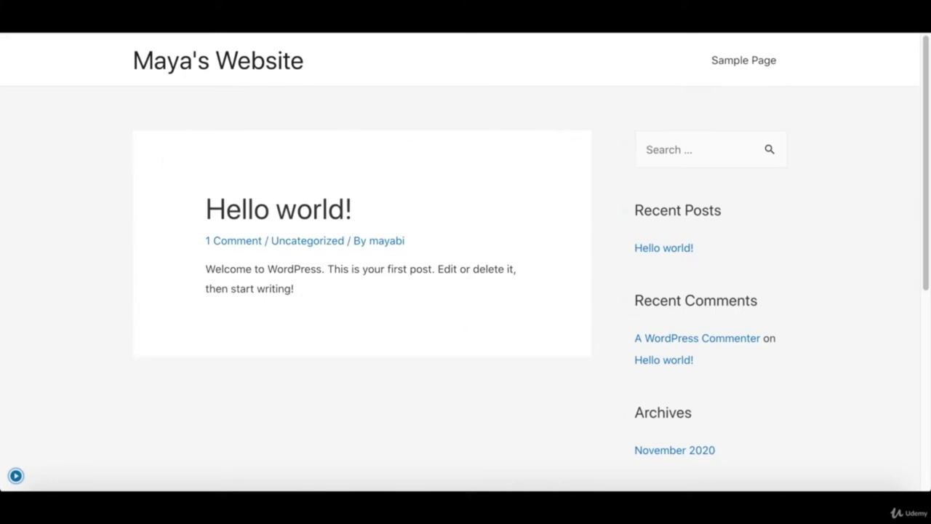
click(16, 475)
double_click(180, 177)
text(1200)
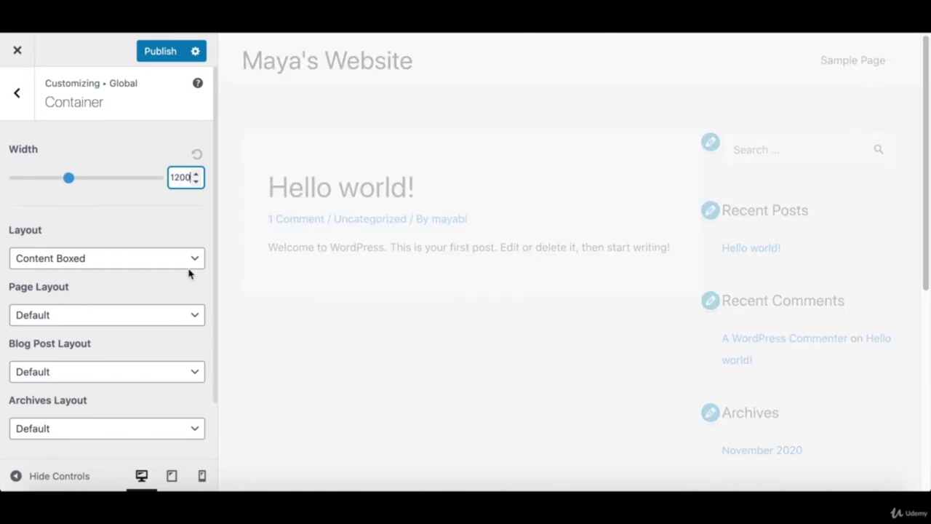
click(19, 111)
Glance at Global button settings and Header's Site Identity, ending on the Header list.
click(45, 239)
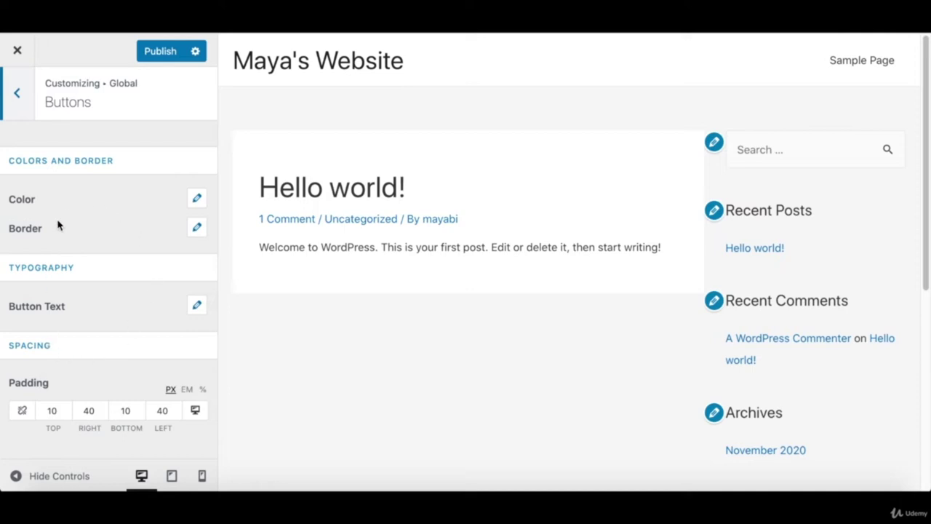
click(12, 112)
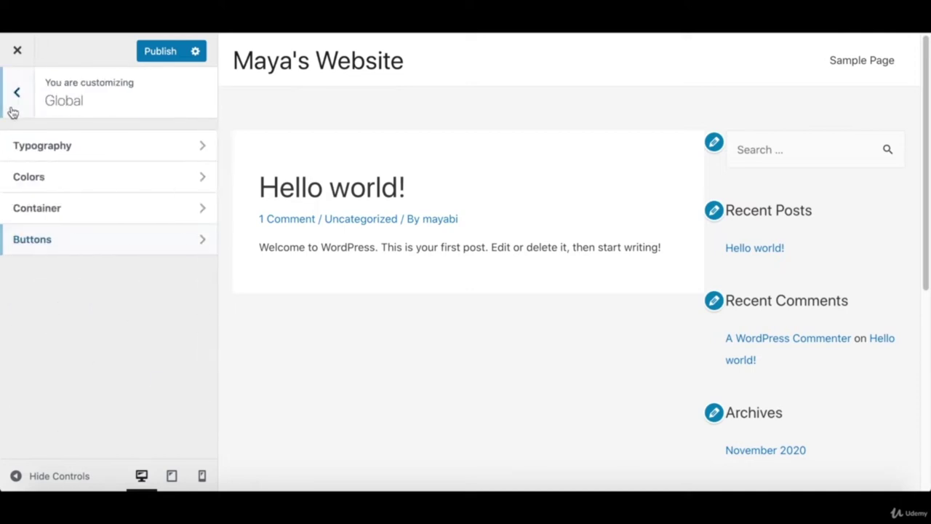
click(13, 112)
click(64, 272)
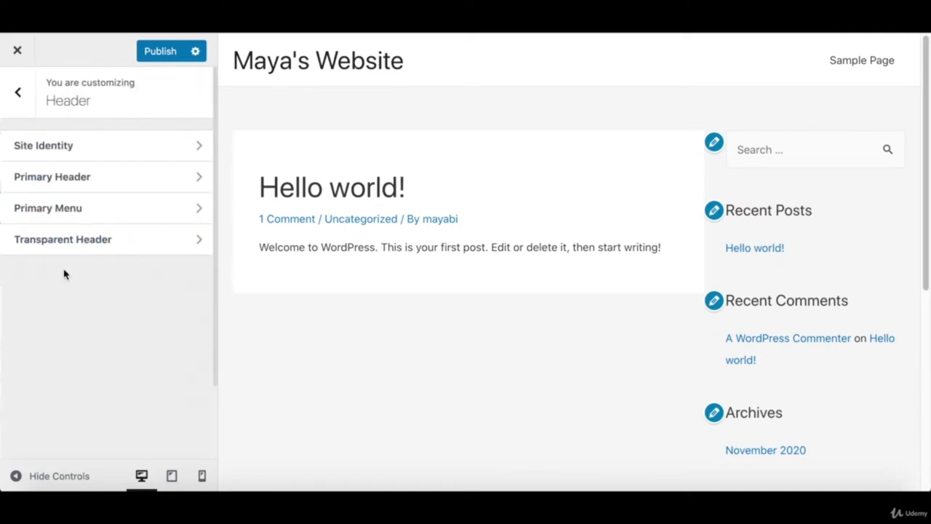
click(80, 159)
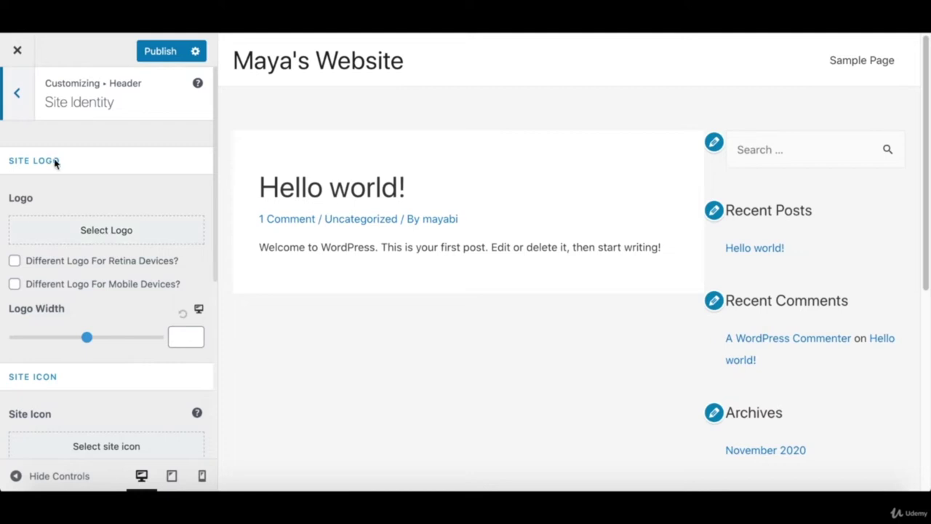
click(16, 96)
In Primary Header, try the centered and right-title layouts, then restore the left layout.
click(80, 176)
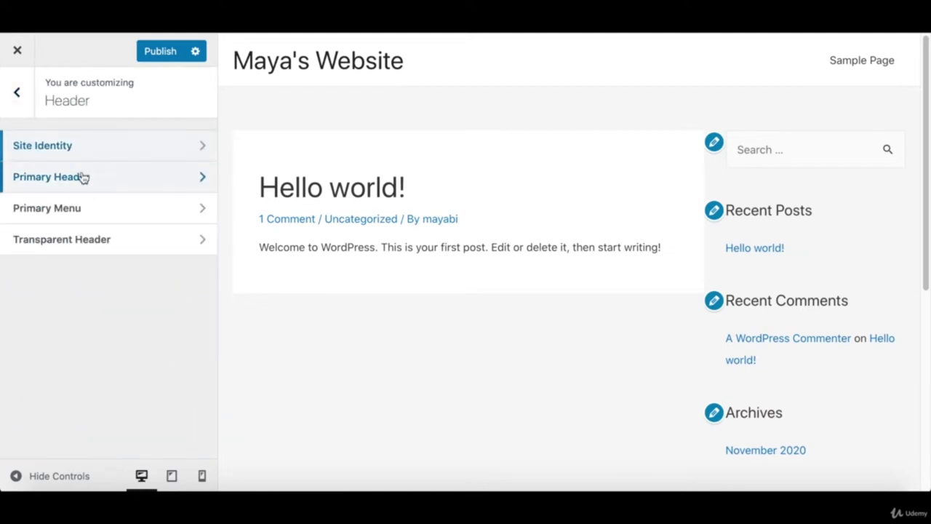
click(110, 190)
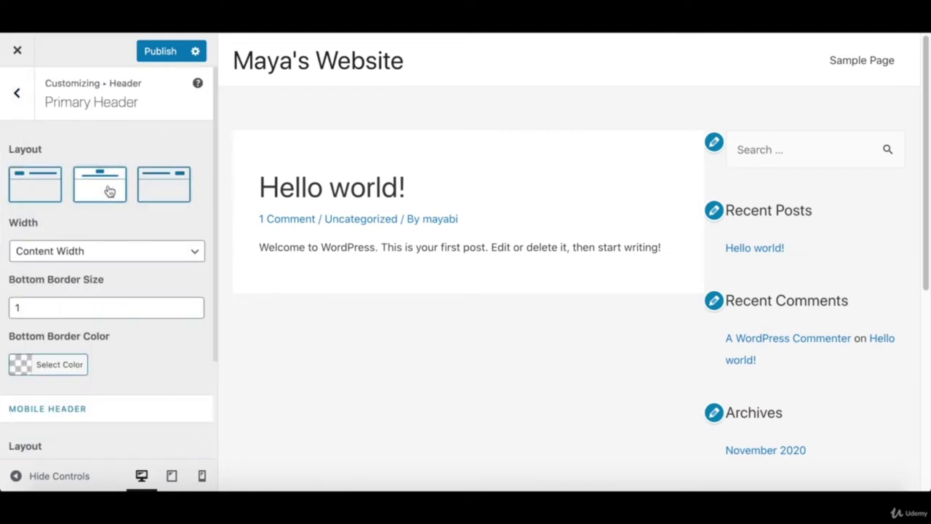
click(166, 187)
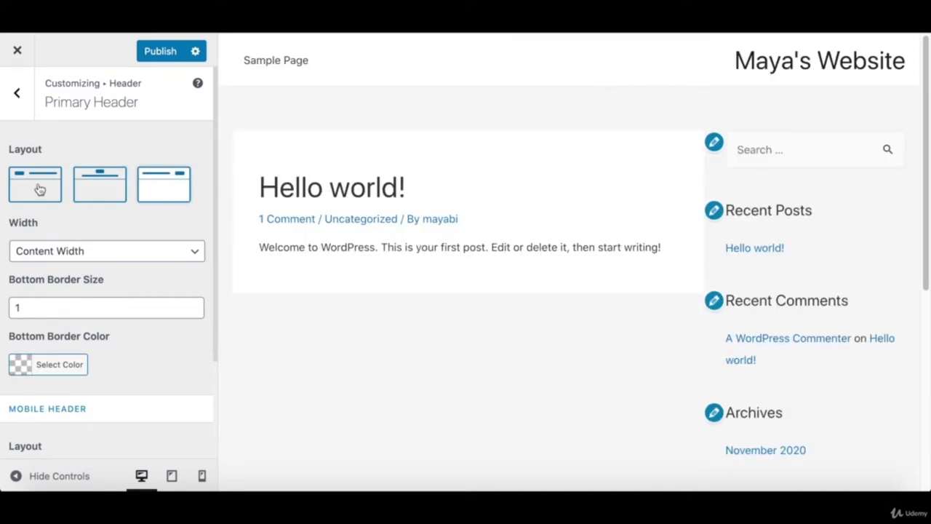
click(40, 189)
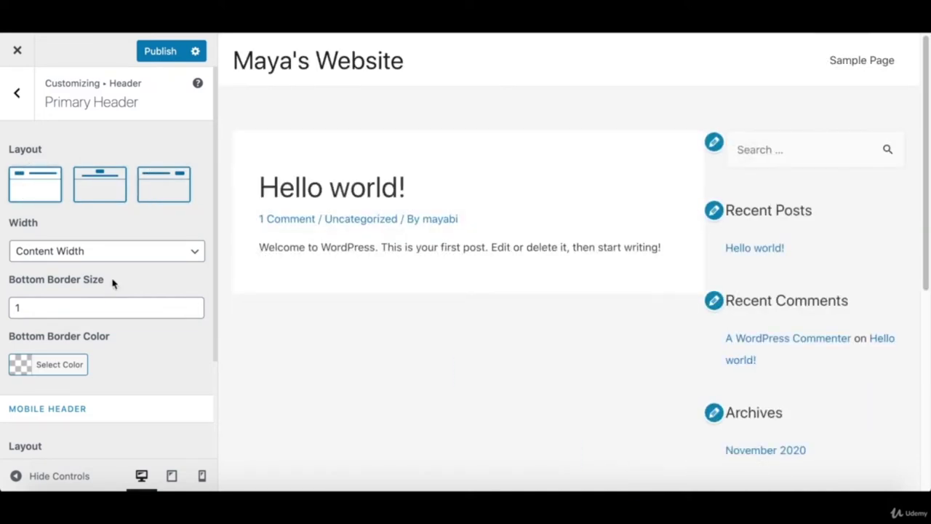
Look over the Primary Menu settings, then open the Transparent Header options.
click(17, 93)
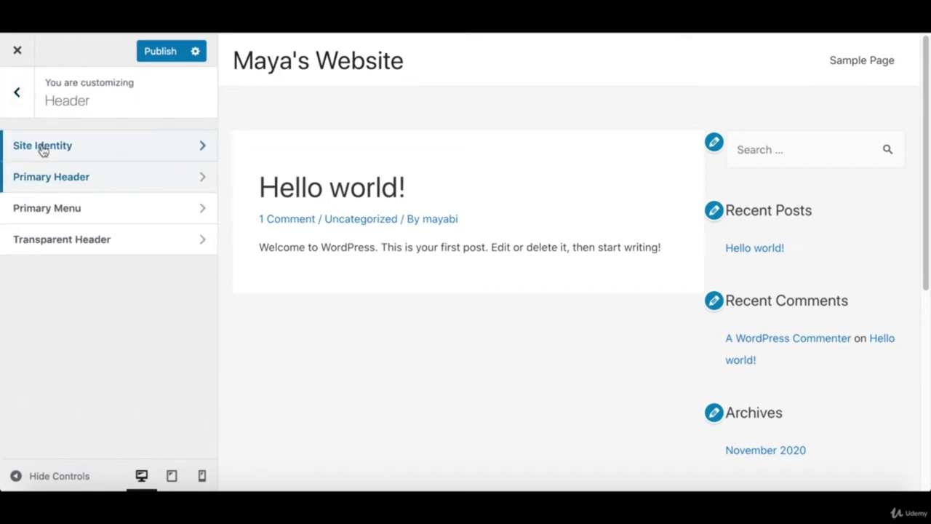
click(79, 208)
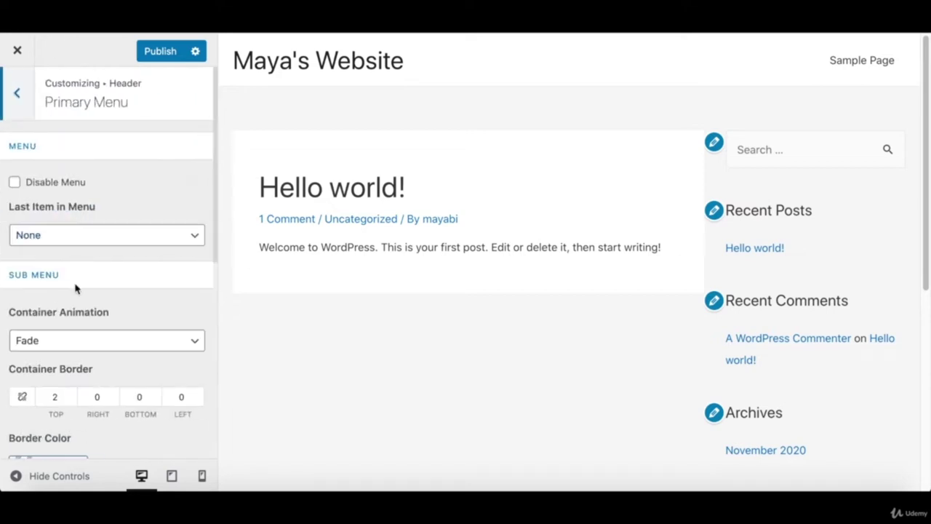
scroll(77, 216, down, 5)
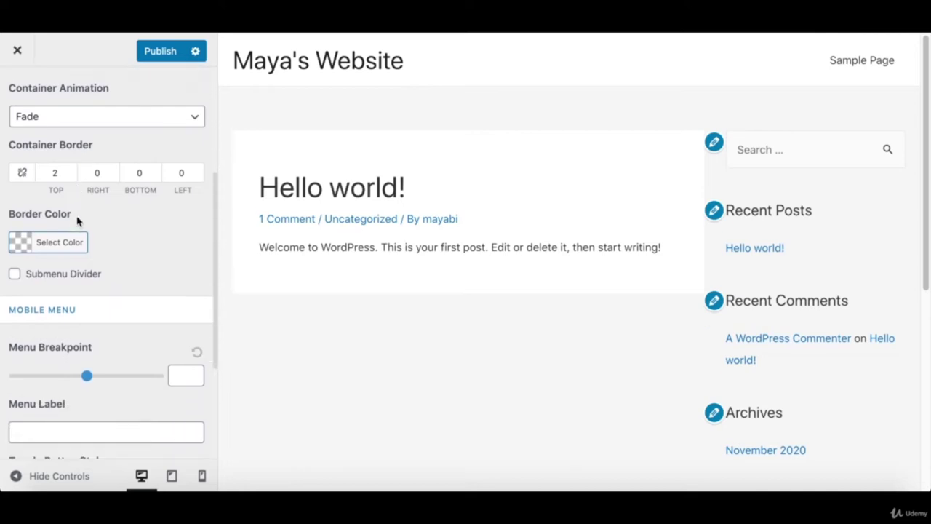
scroll(79, 218, up, 5)
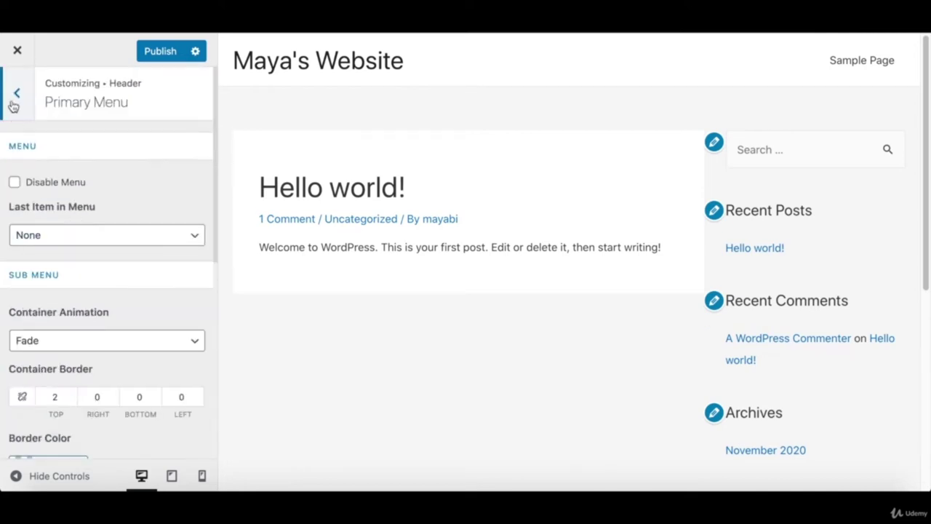
click(16, 100)
click(73, 242)
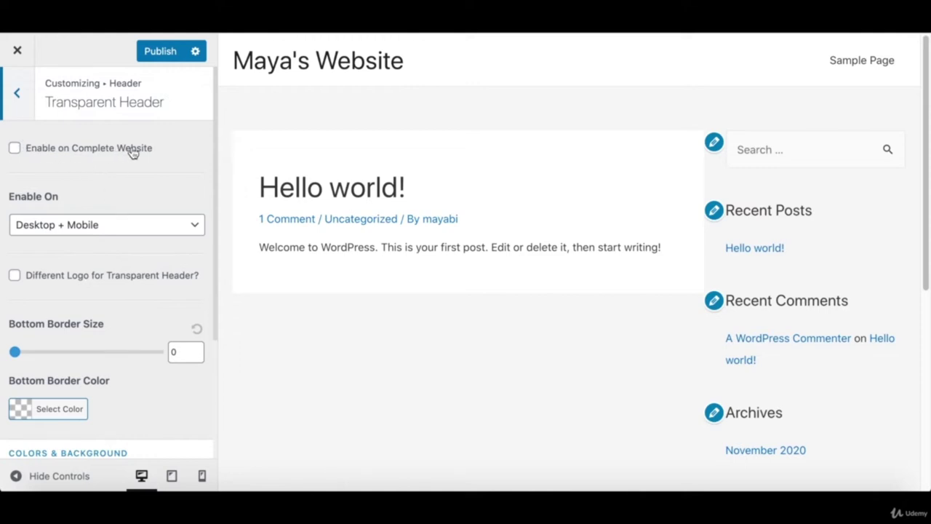
Set the breadcrumb position to Inside Header.
click(20, 108)
click(20, 106)
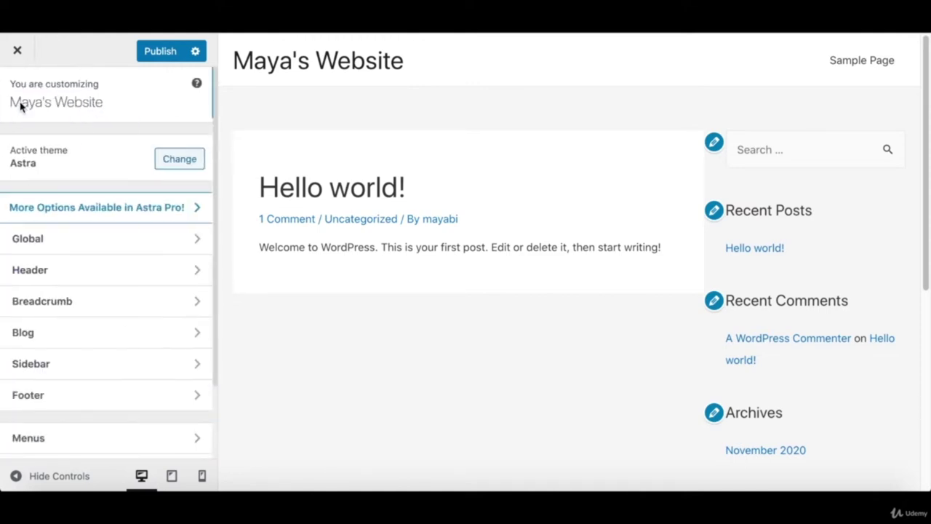
click(114, 299)
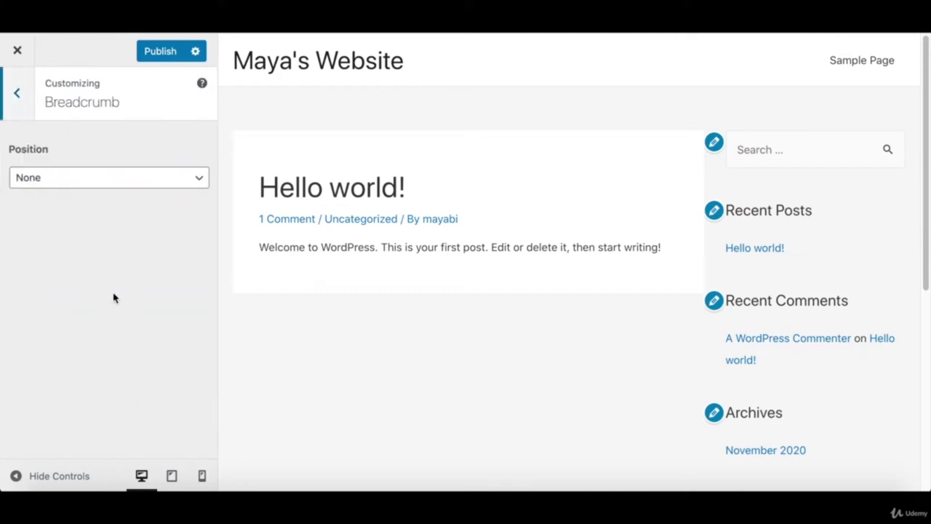
click(128, 178)
click(130, 191)
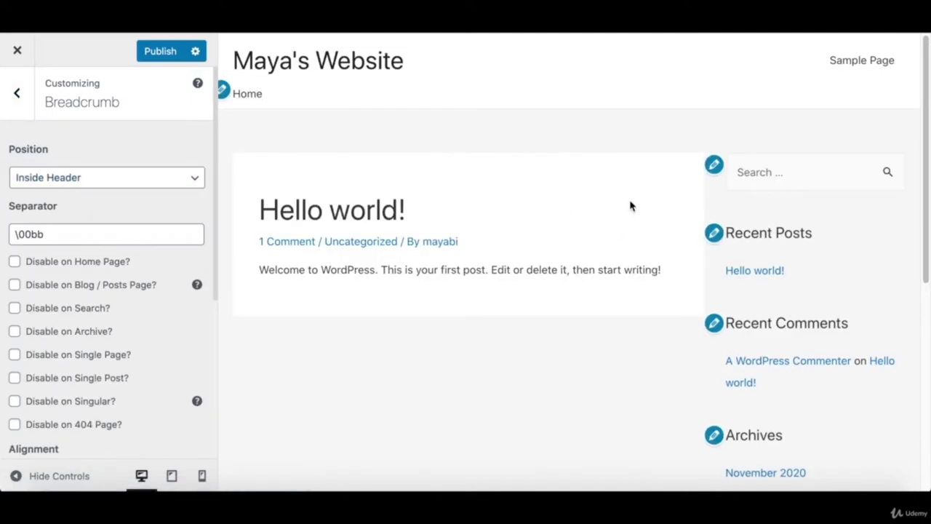
Preview the Sample Page with its breadcrumb, then bring up the Blog settings.
click(843, 63)
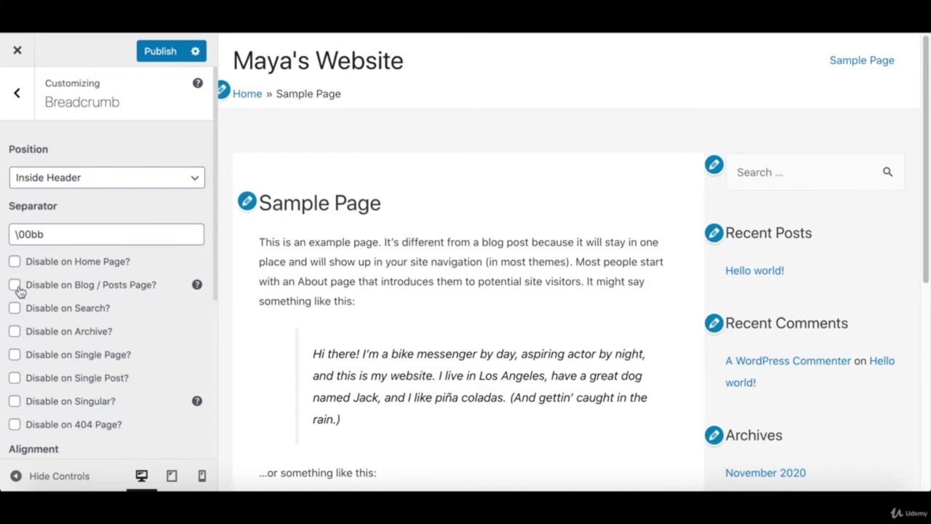
click(12, 114)
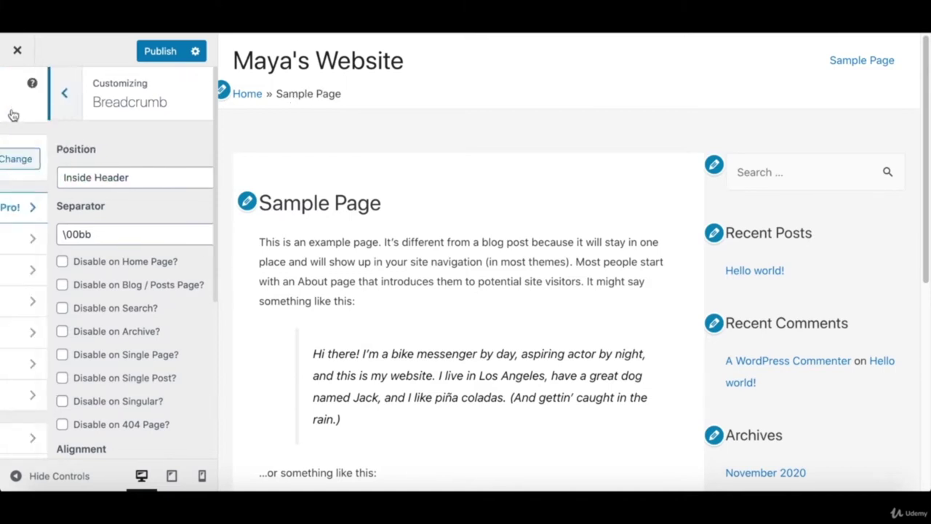
click(60, 338)
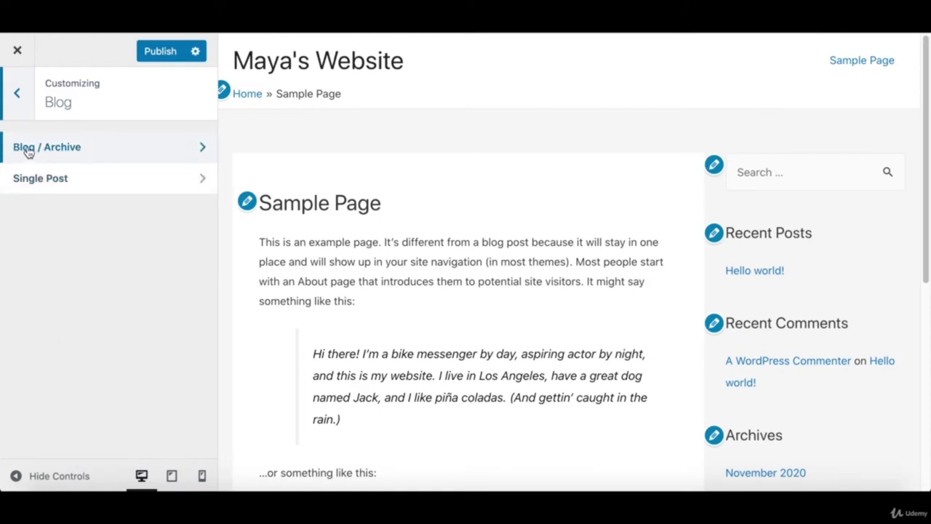
Hide the Featured Image on single blog posts.
click(61, 187)
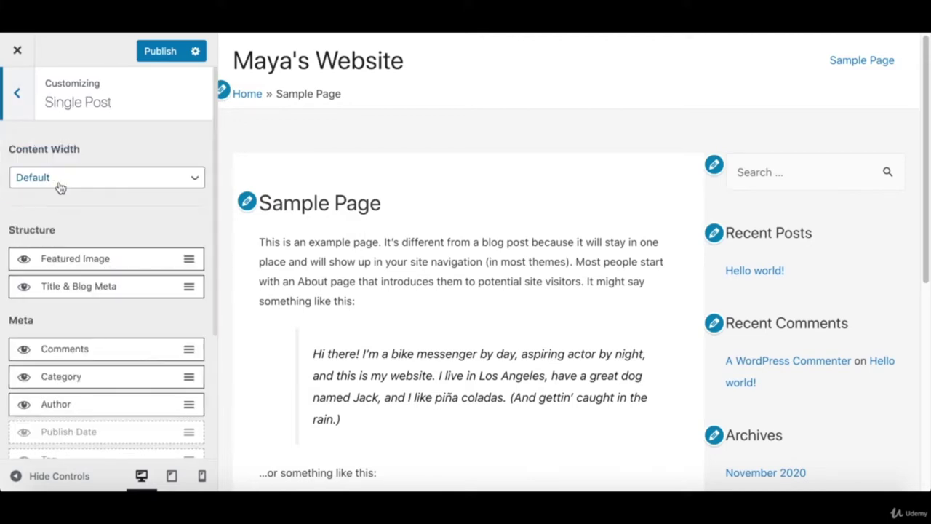
scroll(94, 209, down, 2)
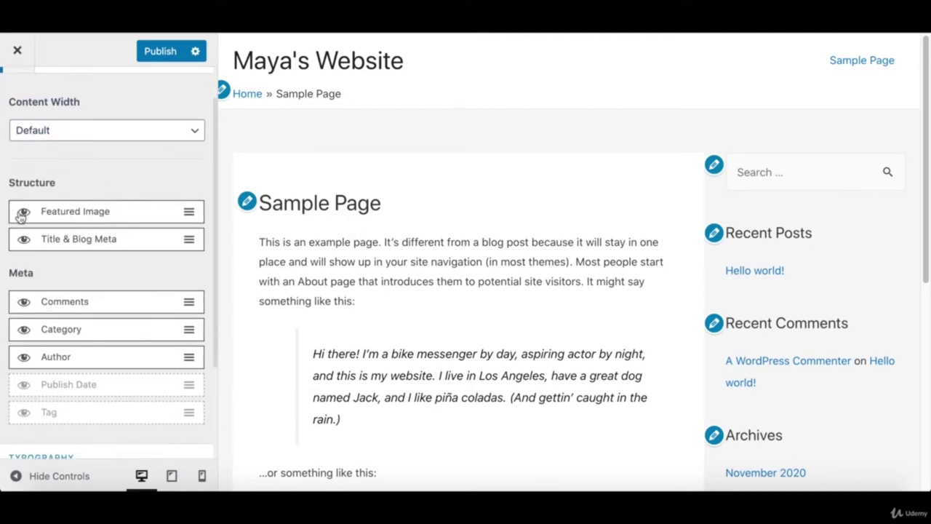
click(23, 213)
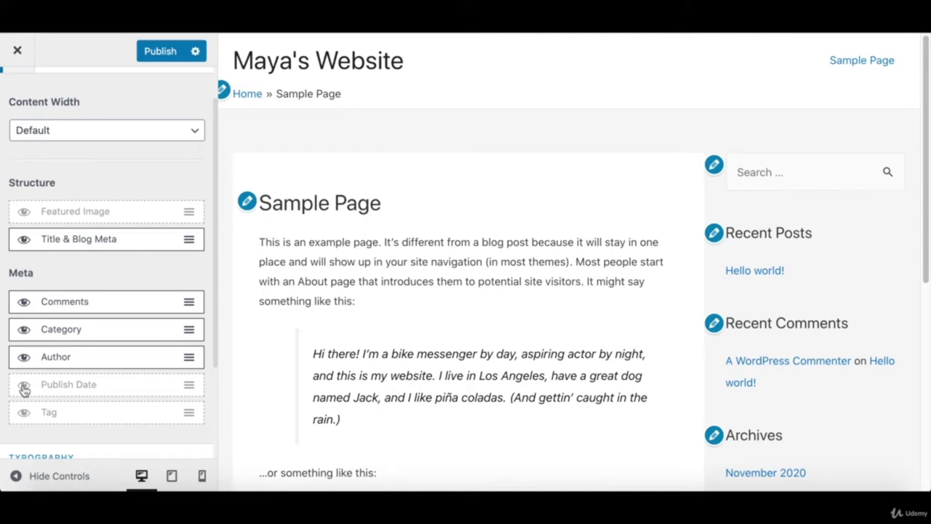
scroll(72, 160, up, 2)
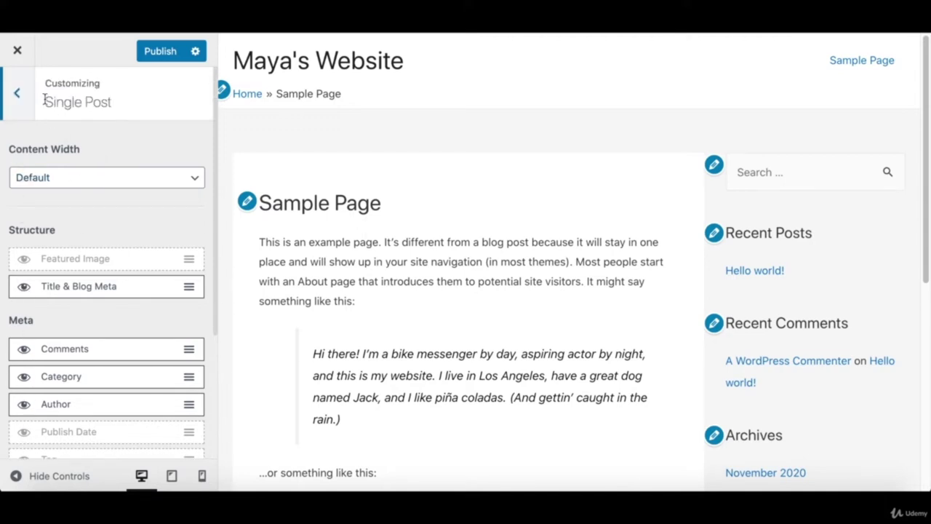
Glance at the blog archive settings, then bring up the Sidebar layout settings.
click(18, 93)
click(81, 149)
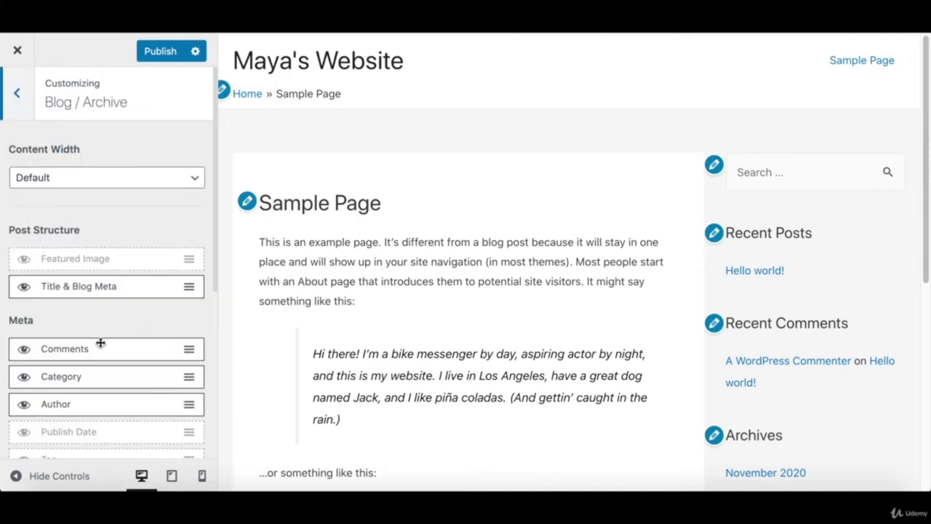
click(18, 93)
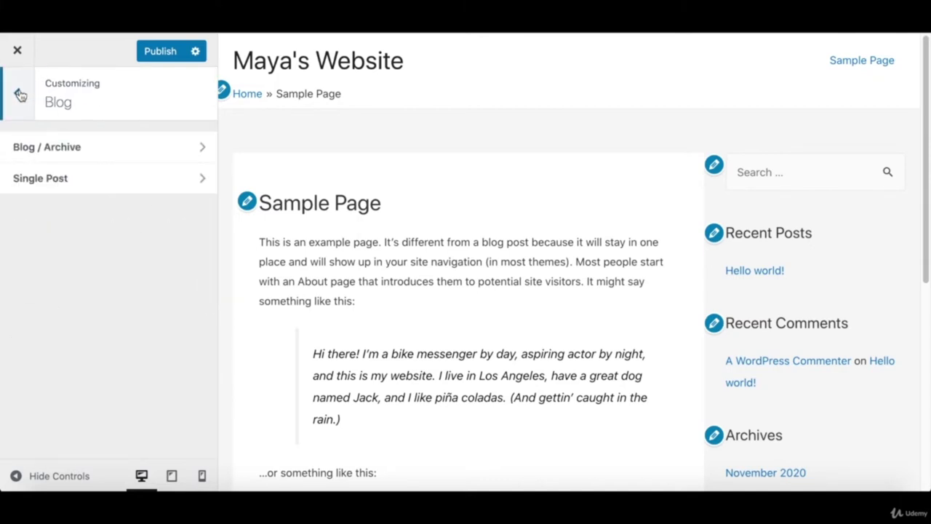
click(18, 93)
click(71, 362)
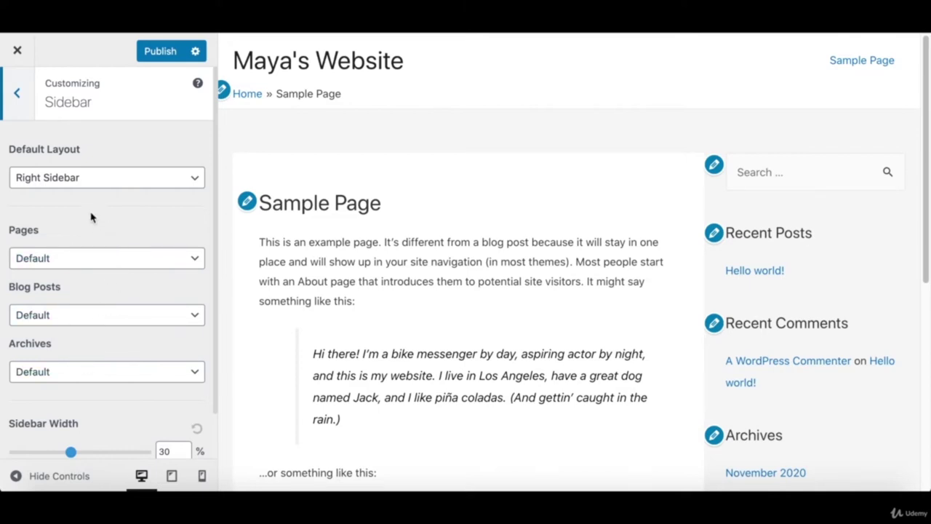
Look over the Customizer sections, briefly checking the Footer options, and return to the main list.
scroll(100, 233, down, 2)
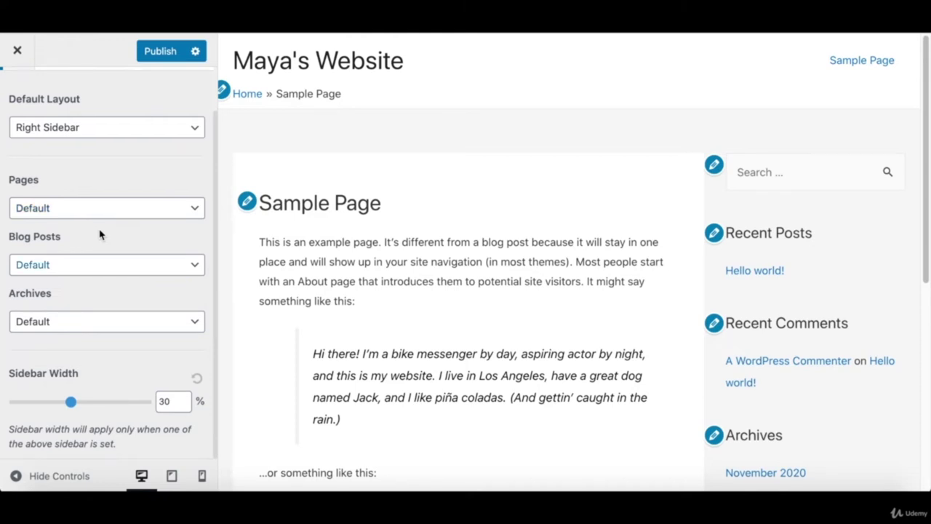
scroll(100, 234, up, 2)
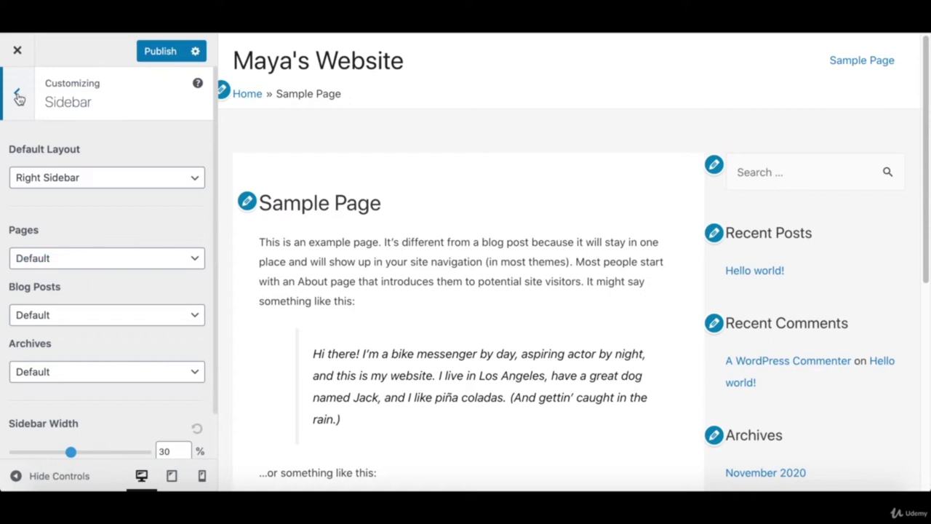
click(17, 92)
click(67, 356)
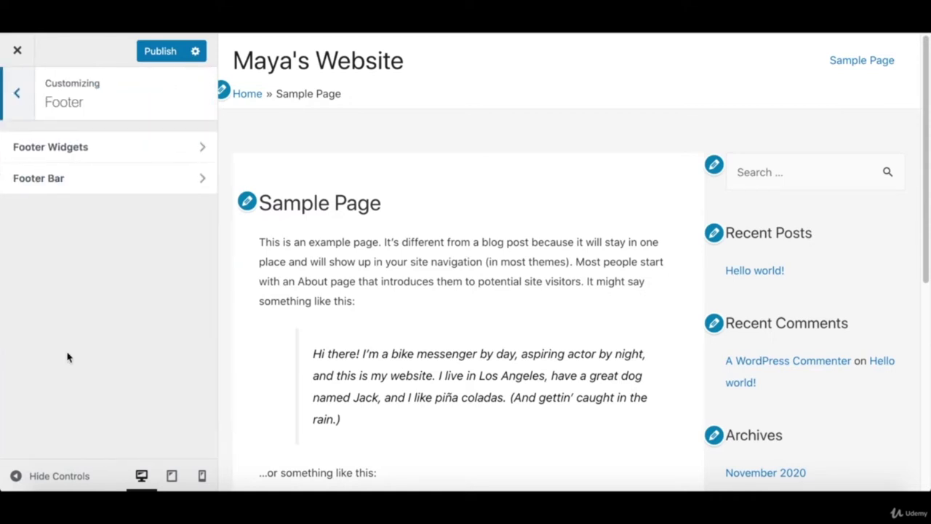
click(17, 104)
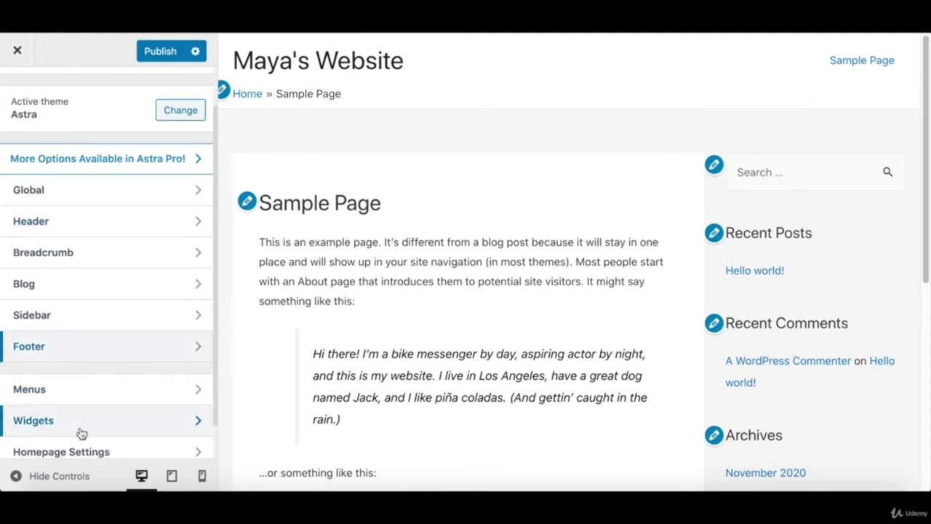
scroll(81, 433, down, 1)
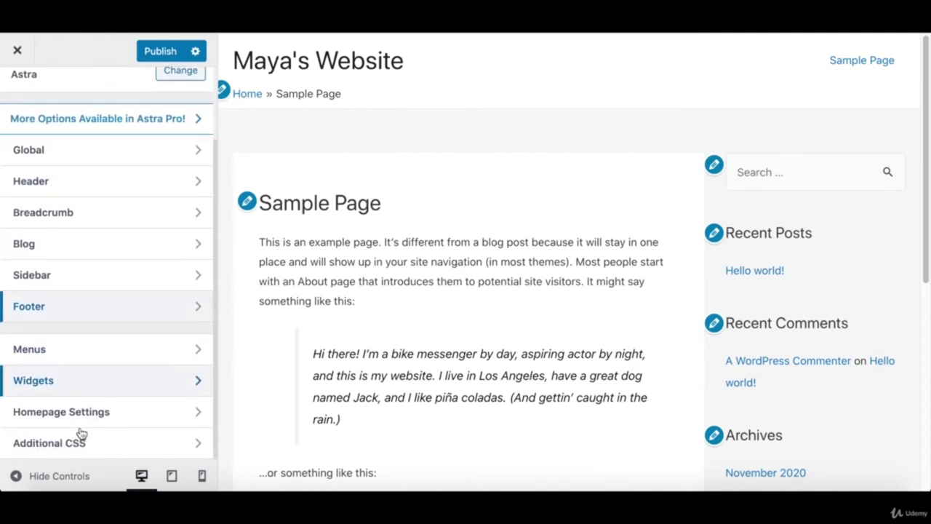
scroll(80, 432, up, 2)
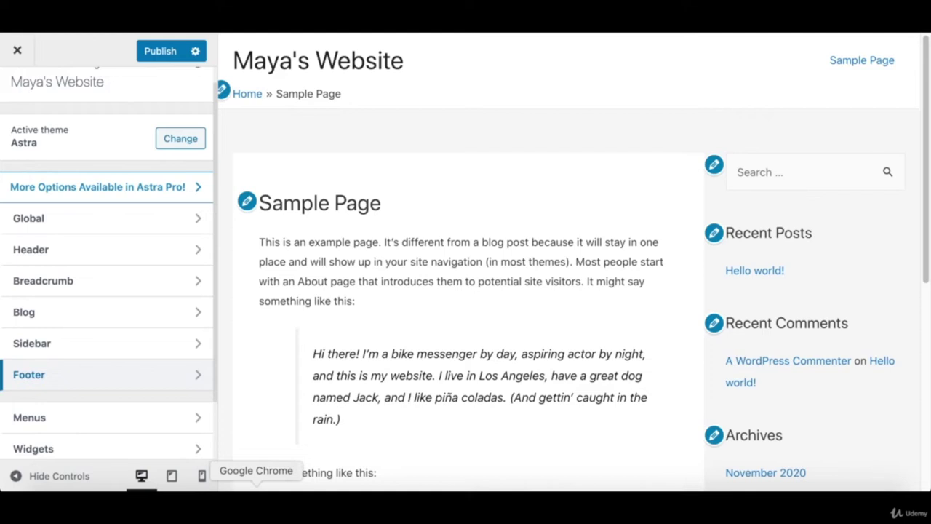
scroll(197, 398, down, 2)
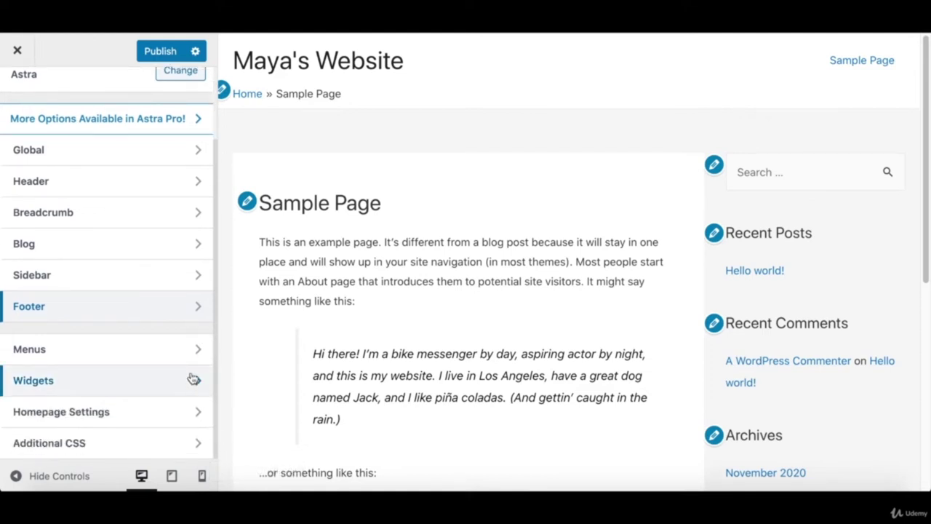
scroll(154, 260, up, 2)
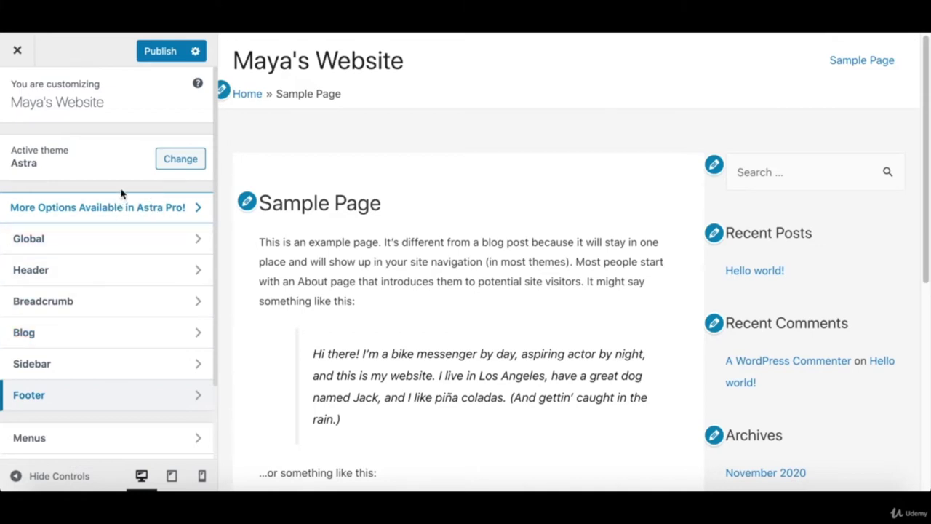
Publish the Customizer changes, exit the Customizer and return to the admin Dashboard.
click(156, 49)
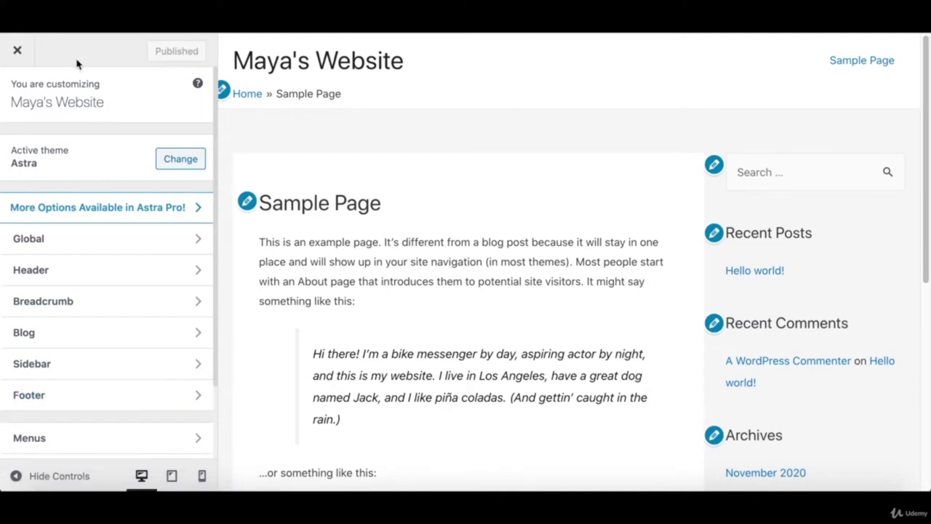
click(18, 52)
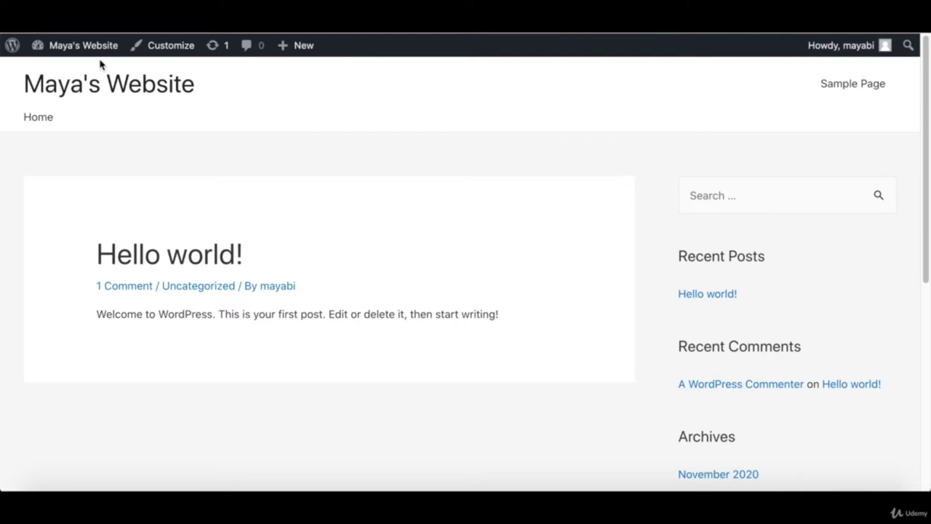
mouse_move(110, 48)
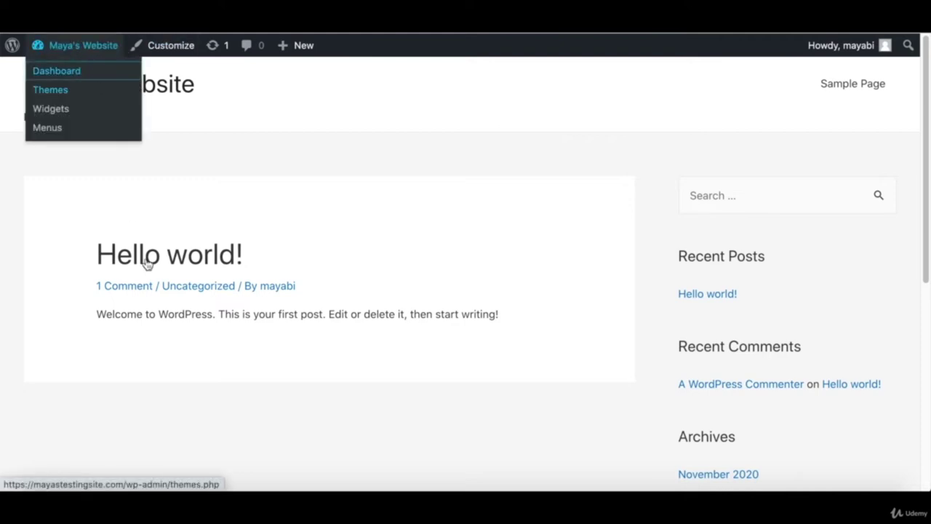
click(150, 276)
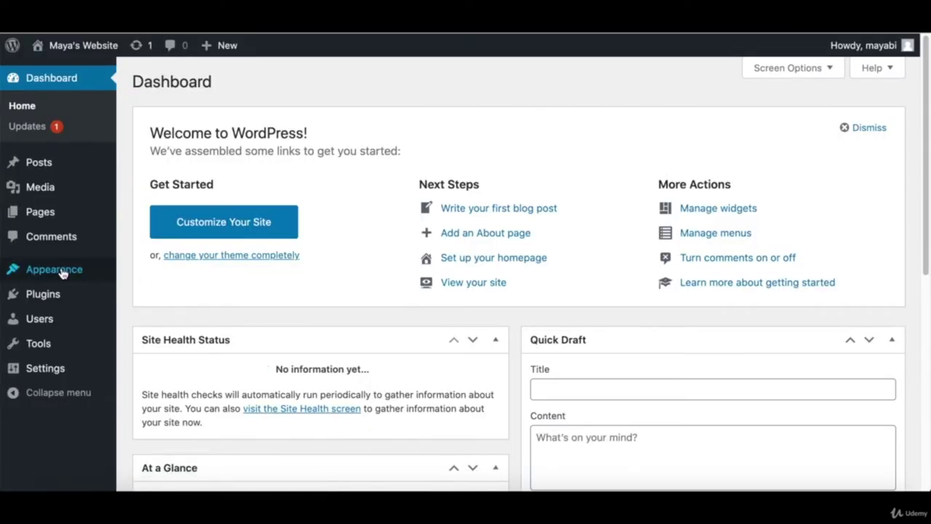
mouse_move(62, 273)
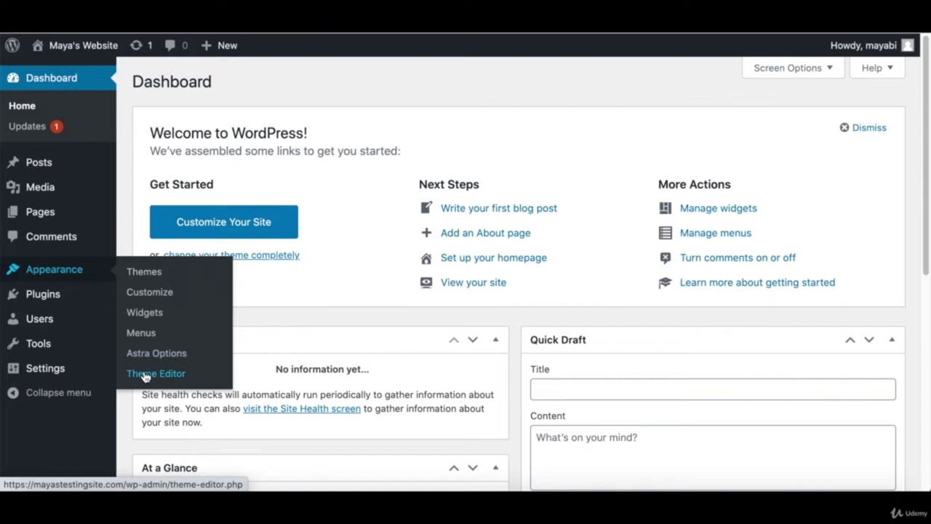
Go to Plugins > Add New and browse the listed plugins.
click(73, 293)
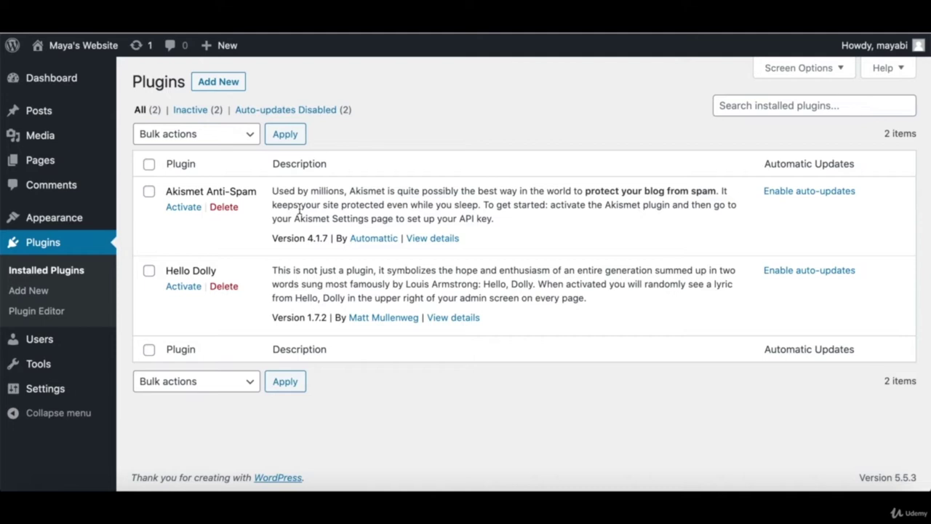
click(234, 85)
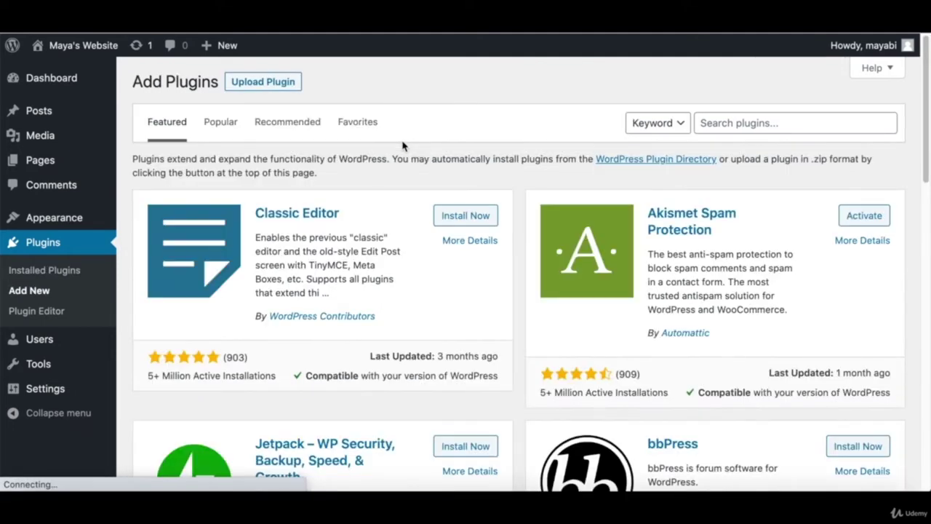
scroll(403, 145, down, 5)
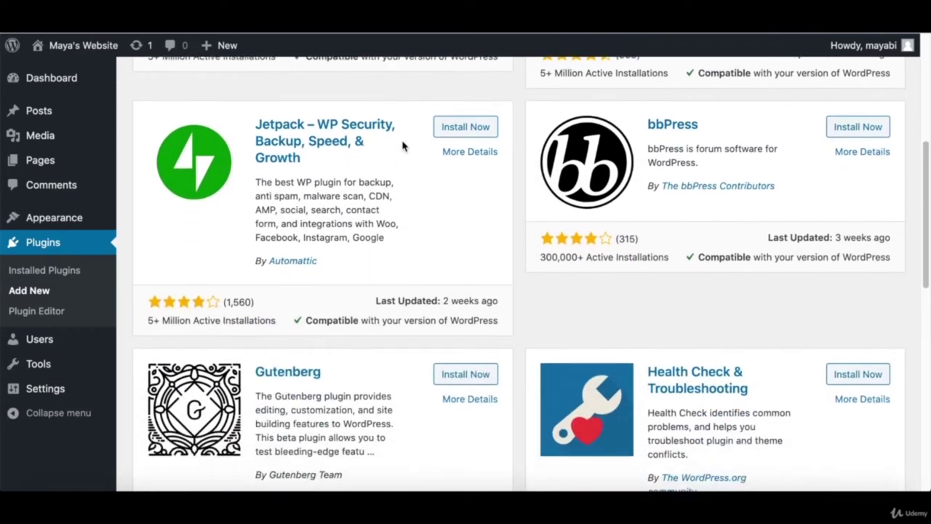
scroll(403, 145, down, 5)
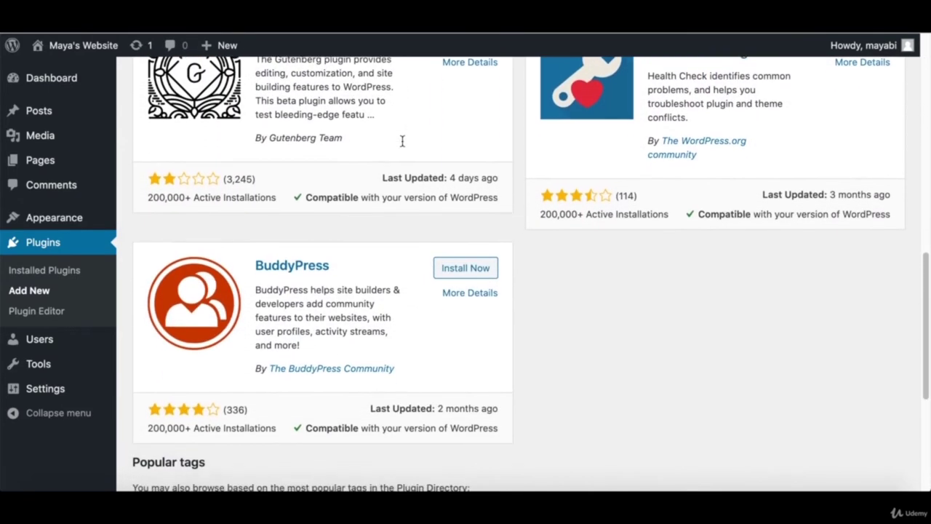
scroll(402, 142, down, 2)
scroll(403, 146, up, 7)
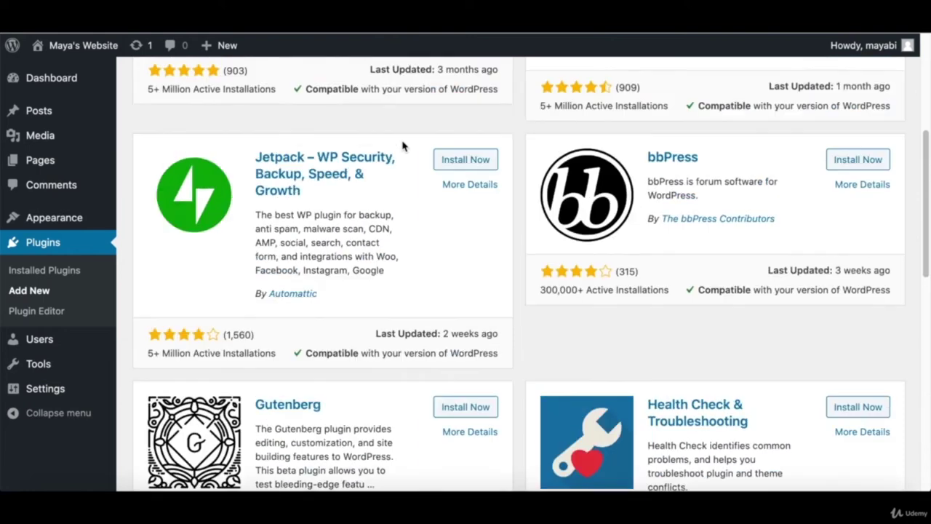
scroll(403, 146, up, 4)
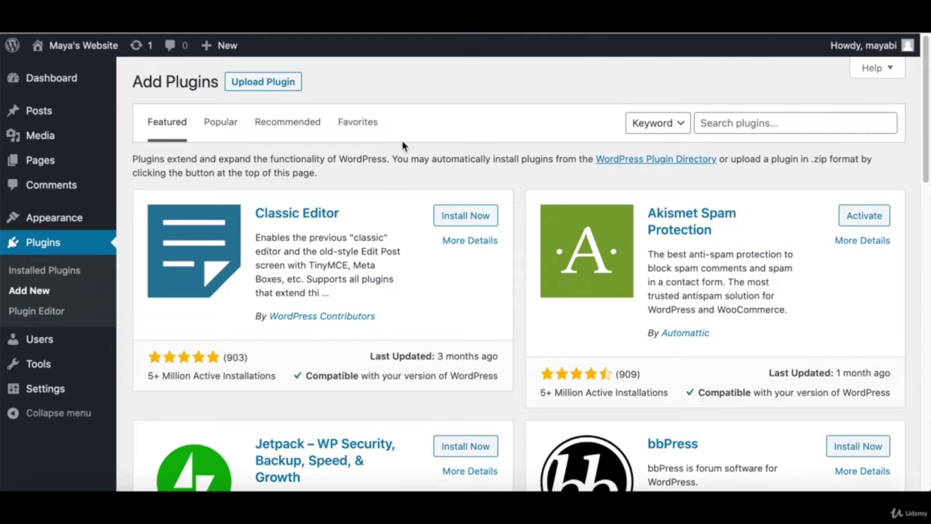
Search the plugin directory for 'elementor'.
click(748, 120)
text(elementor)
key(Return)
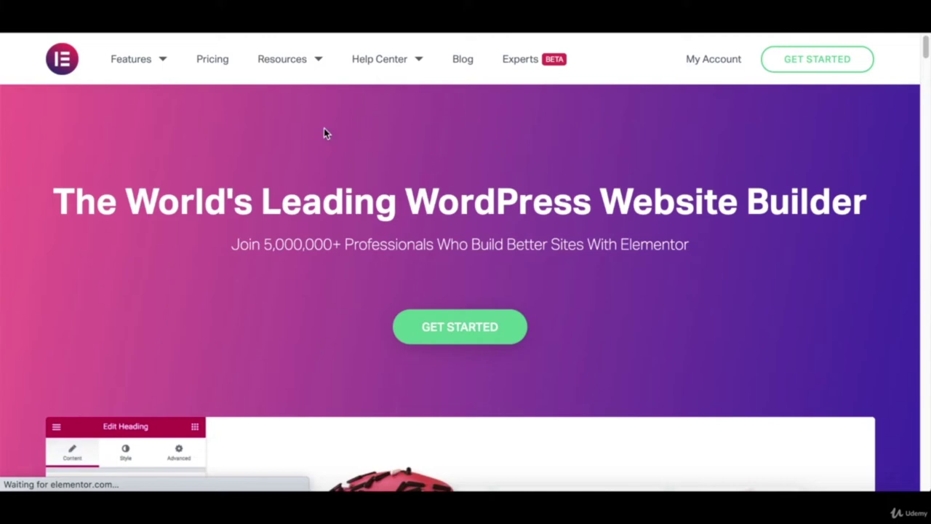
Scroll down through the elementor.com homepage.
scroll(480, 222, down, 3)
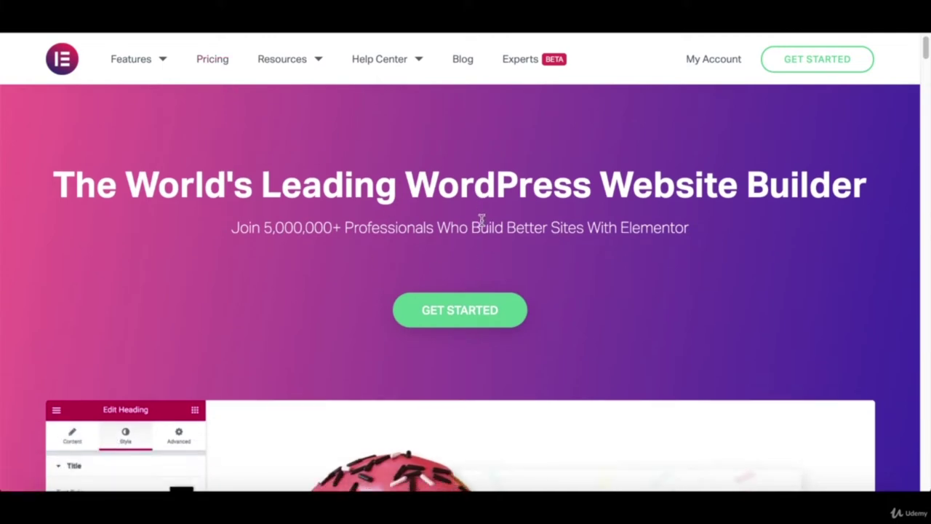
scroll(480, 222, down, 10)
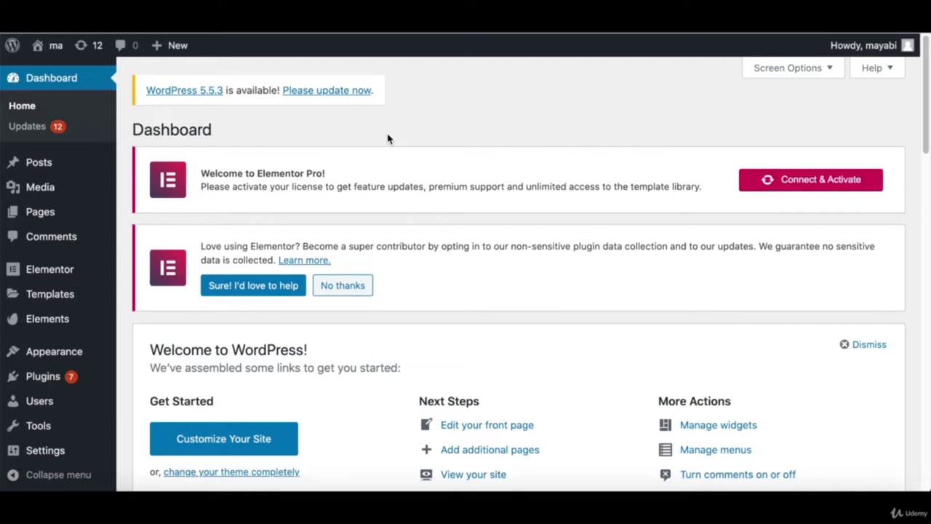
Review the Updates page and plugin list, browse the sidebar menus, then return to the Dashboard.
click(33, 127)
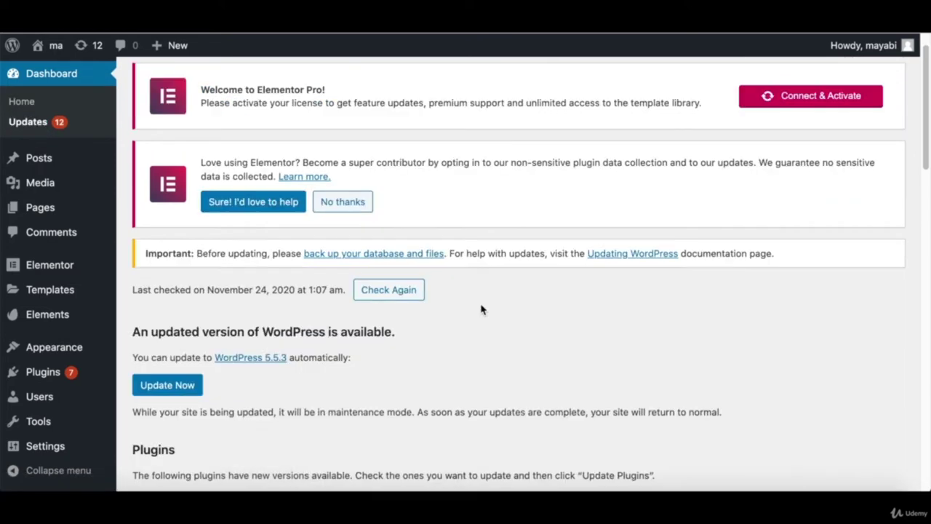
scroll(481, 309, down, 5)
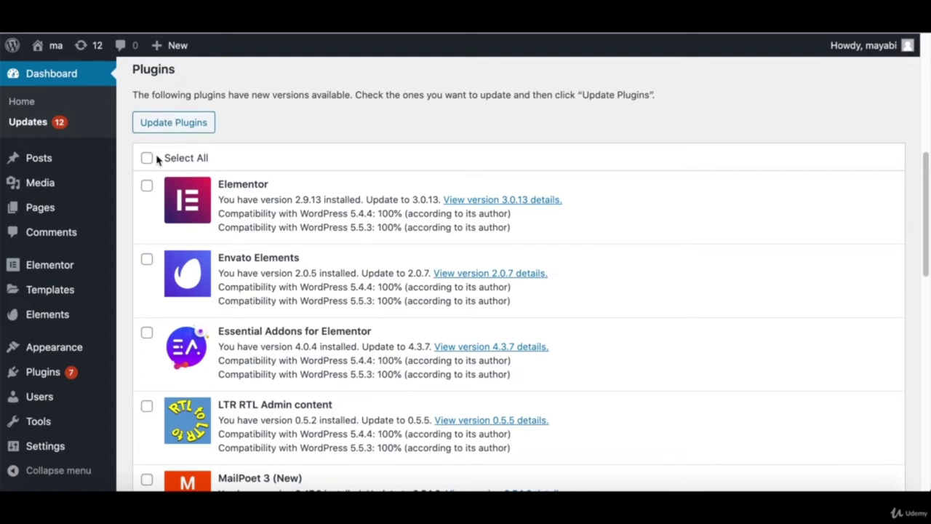
mouse_move(76, 378)
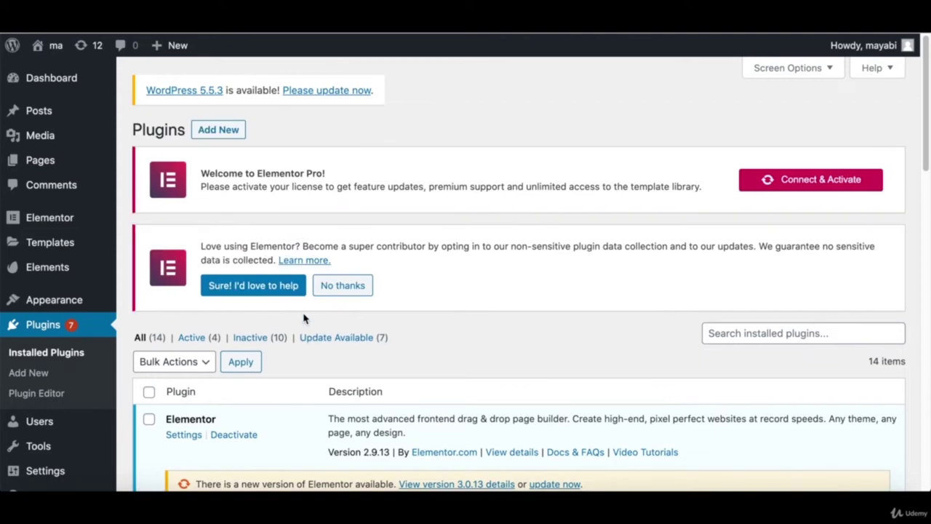
scroll(304, 318, down, 3)
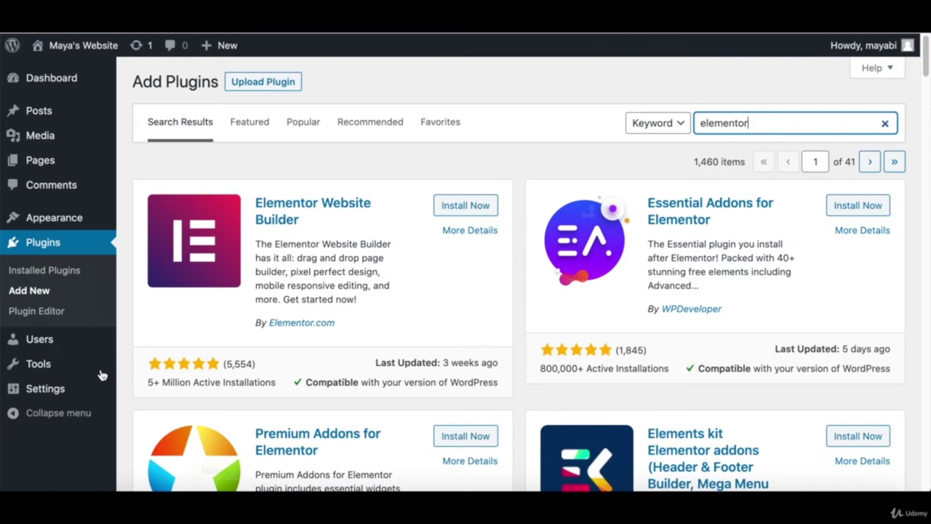
mouse_move(74, 342)
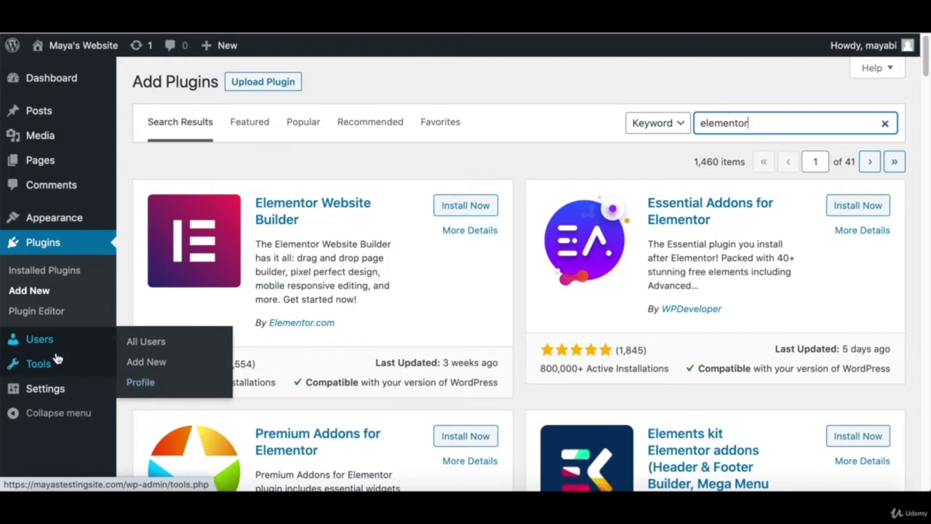
mouse_move(49, 363)
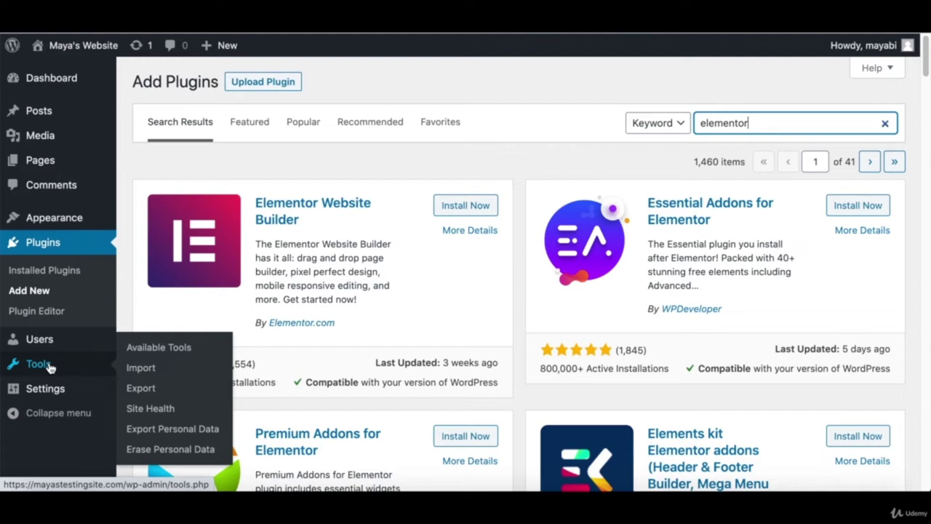
mouse_move(54, 395)
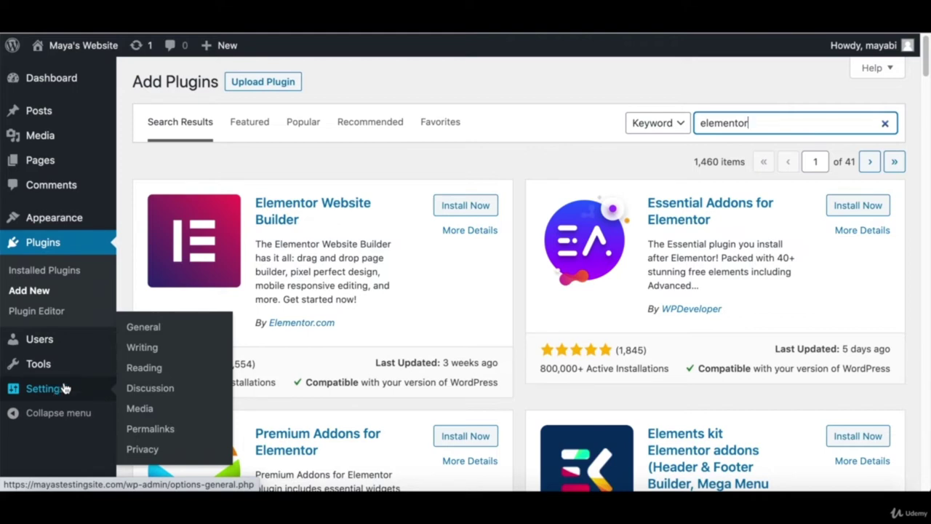
click(195, 104)
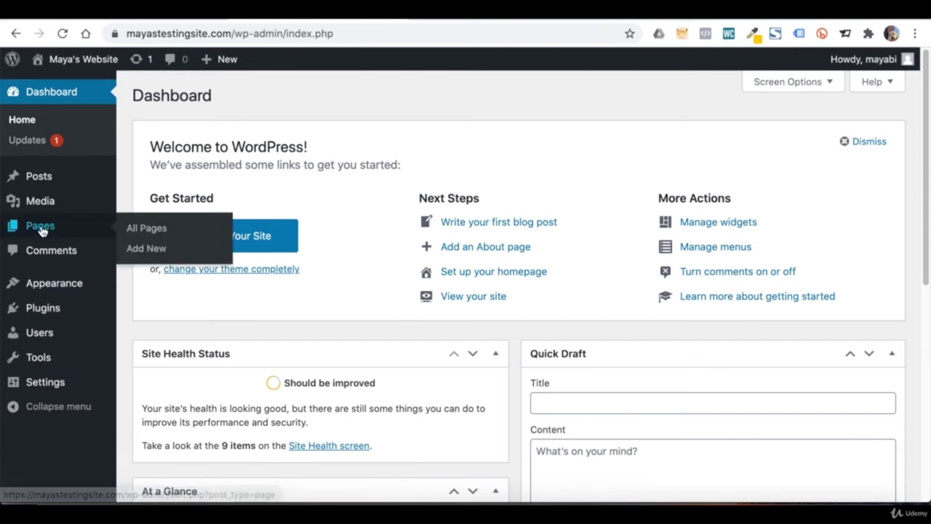
mouse_move(38, 179)
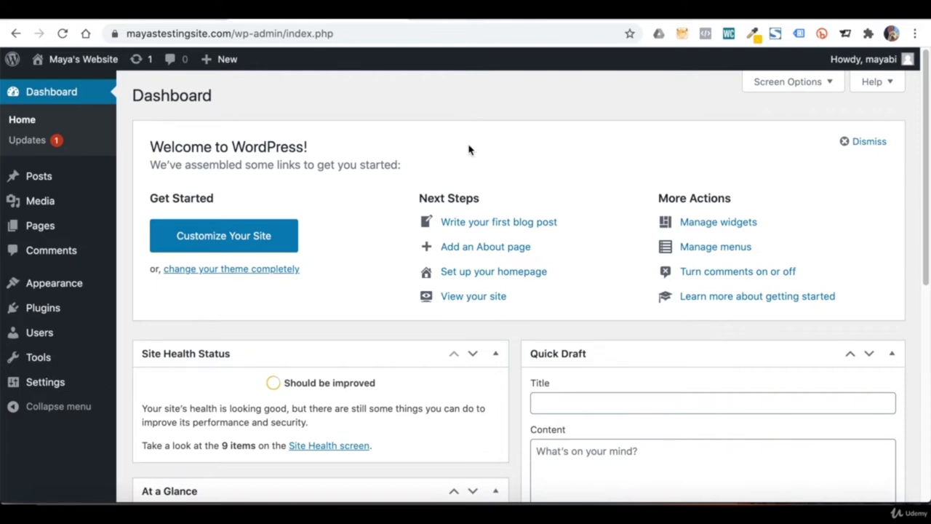
Trash the Sample Page from All Pages and start a new page.
mouse_move(31, 230)
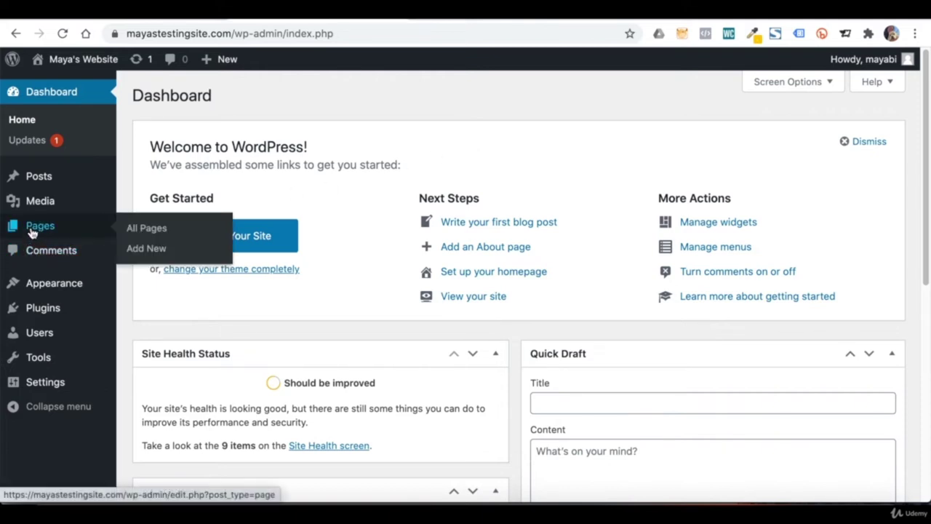
click(147, 230)
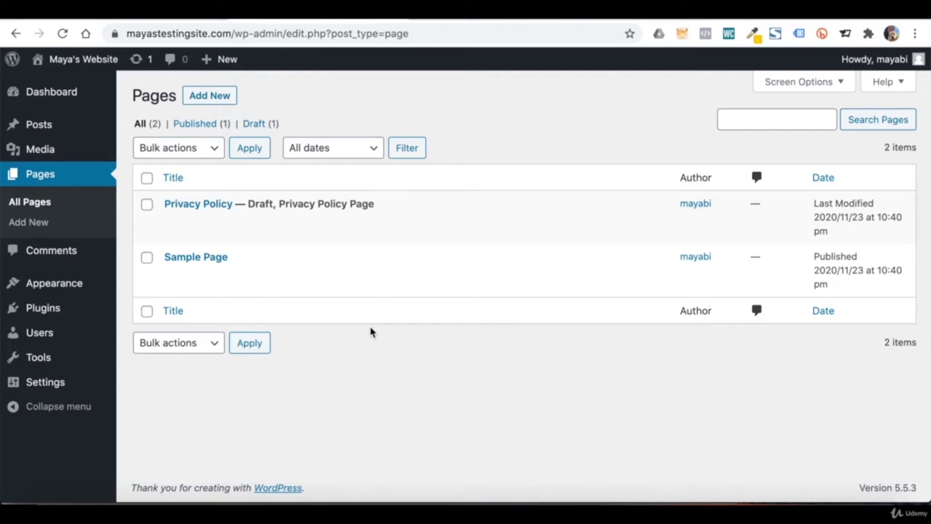
mouse_move(216, 272)
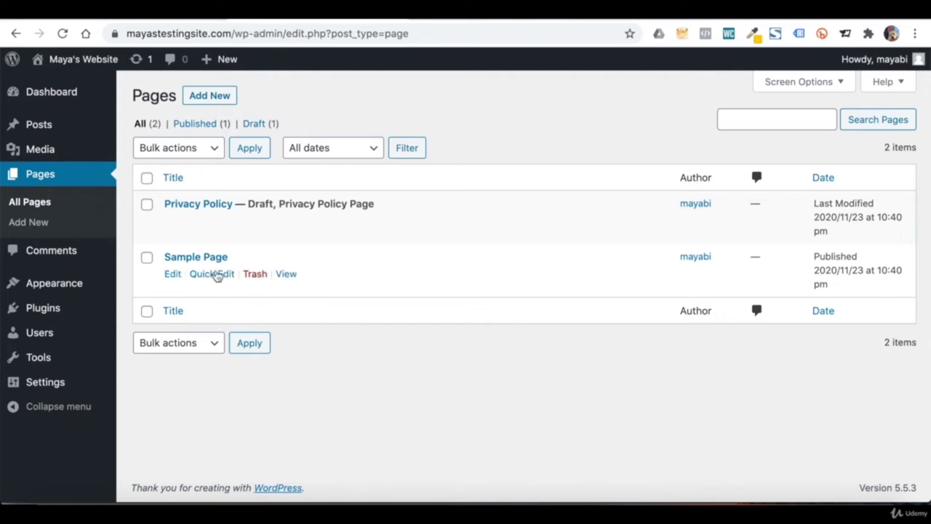
click(260, 281)
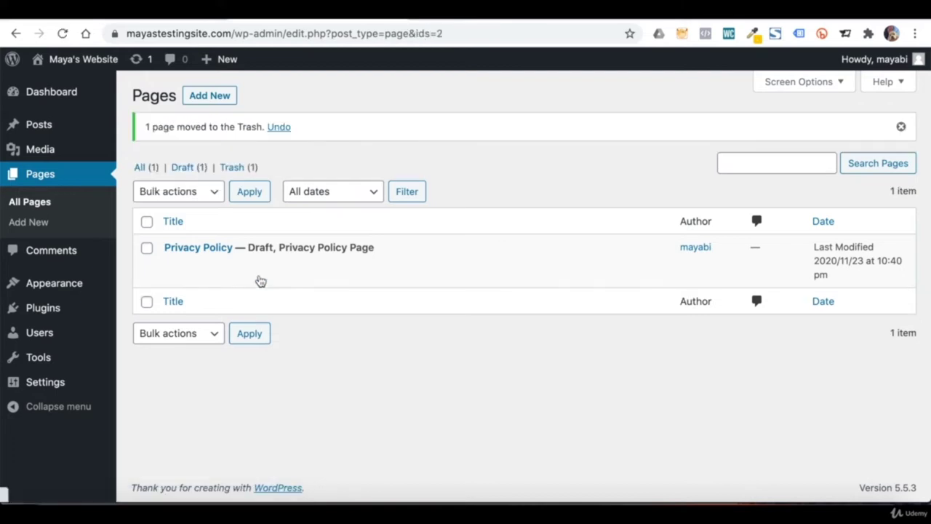
click(211, 99)
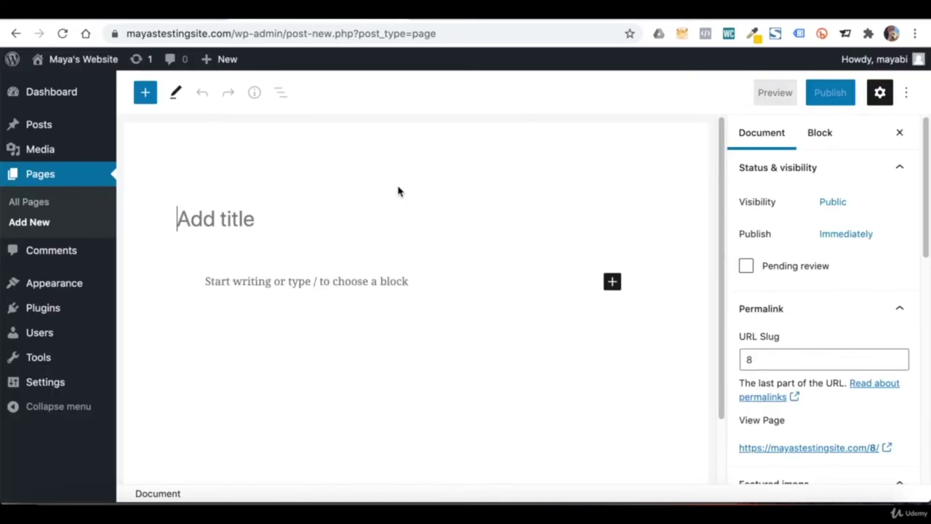
Title the new page 'About Us' and paste placeholder text into a paragraph block below.
text(About Us)
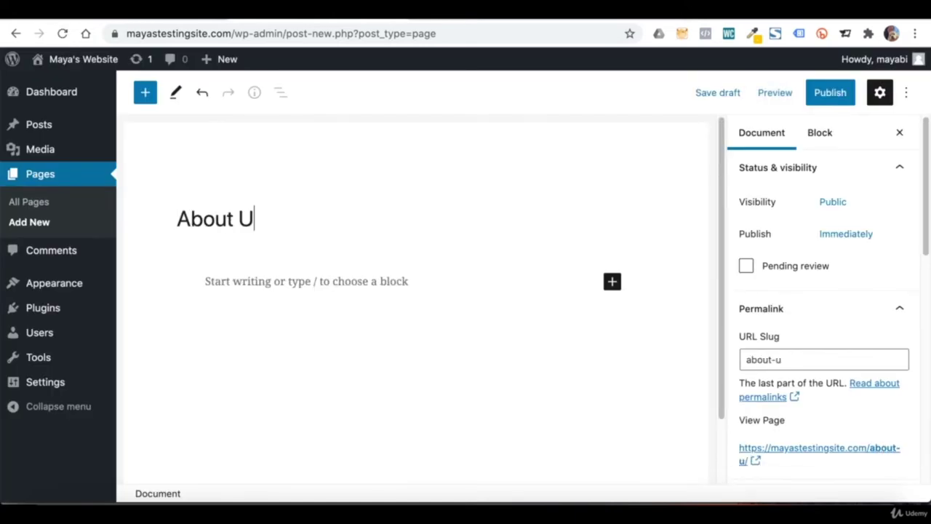
click(339, 280)
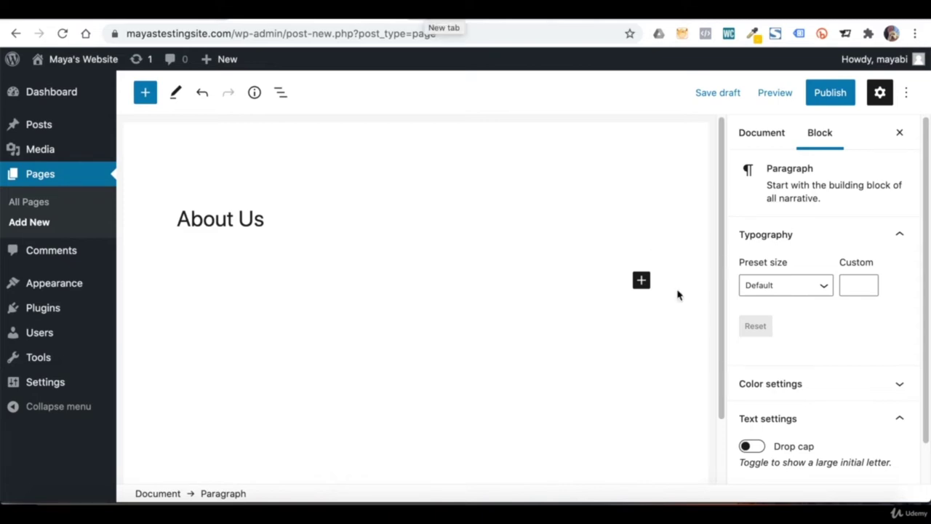
click(641, 282)
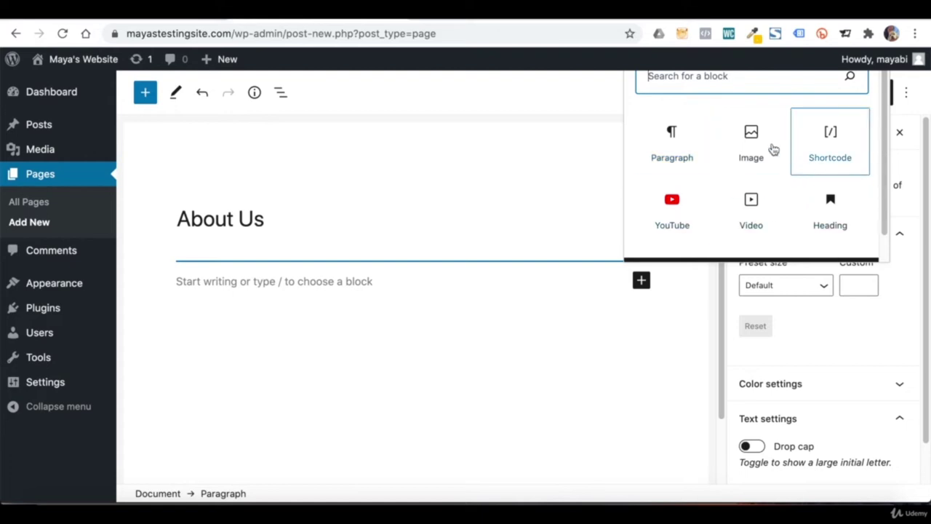
click(675, 146)
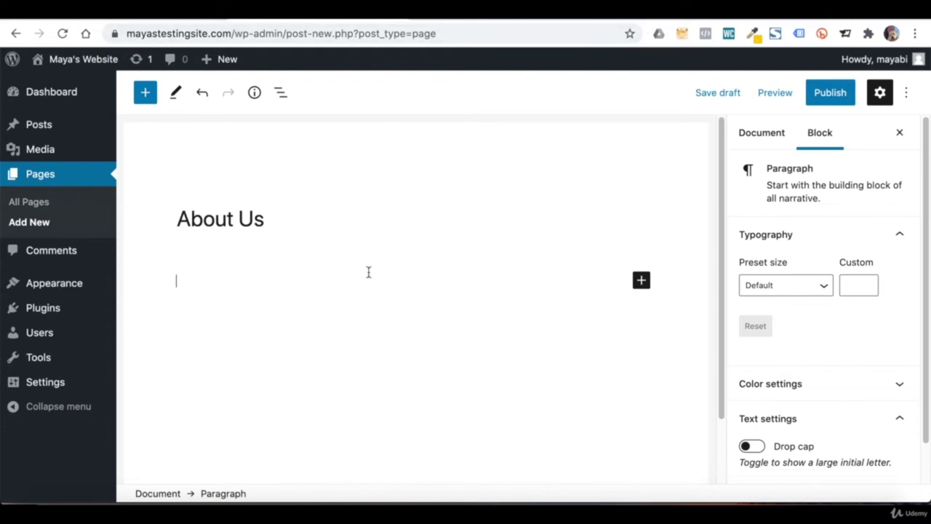
text(Lorem ipsum dolor sit amet, consectetur adipiscing elit, sed do eiusmod tempor incididunt ut labore et dolore magna aliqua. Ut enim ad minim veniam, quis nostrud exercitation ullamco laboris nisi ut aliquip ex ea commodo consequat. Duis aute irure dolor in reprehenderit in voluptate velit esse cillum dolore eu fugiat nulla pariatur. Excepteur sint occaecat cupidatat non proident, sunt in culpa qui officia deserunt mollit anim id est laborum)
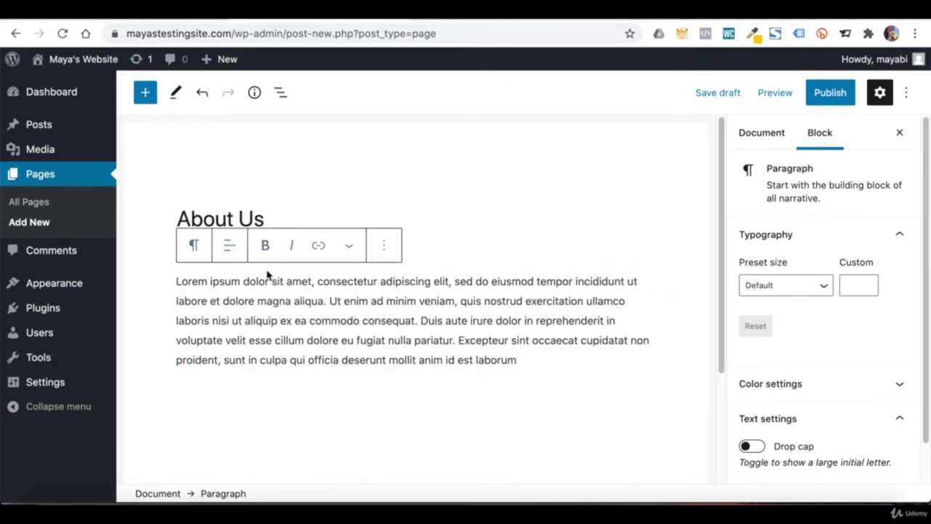
drag(176, 281, 241, 281)
click(264, 247)
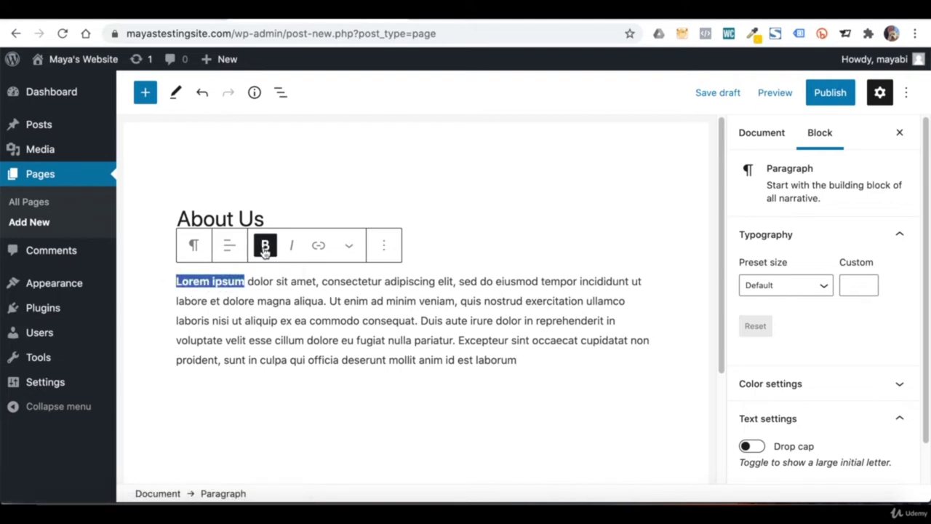
click(319, 246)
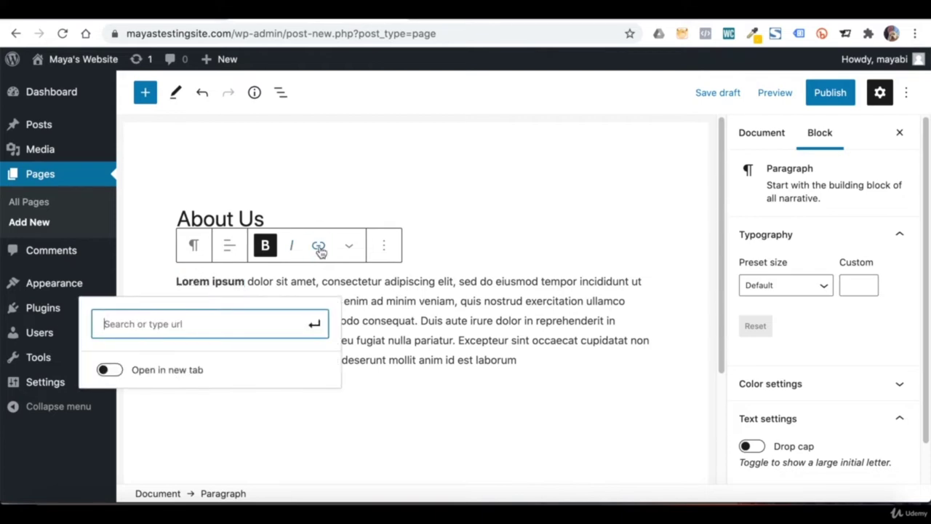
text(www.google.c)
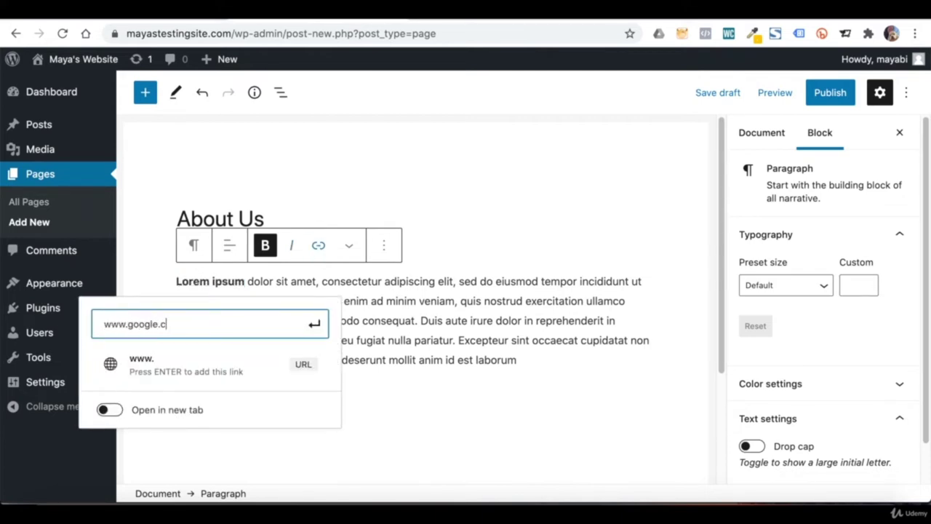
text(om)
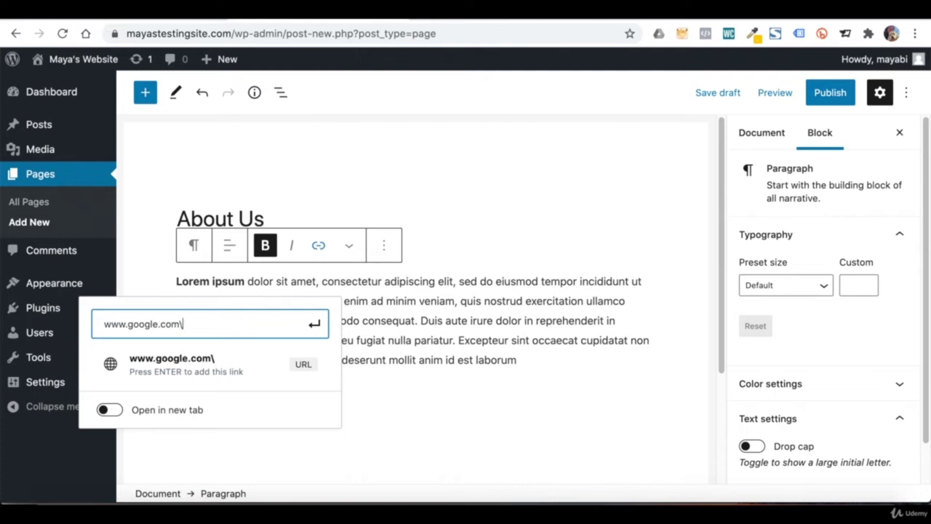
key(Return)
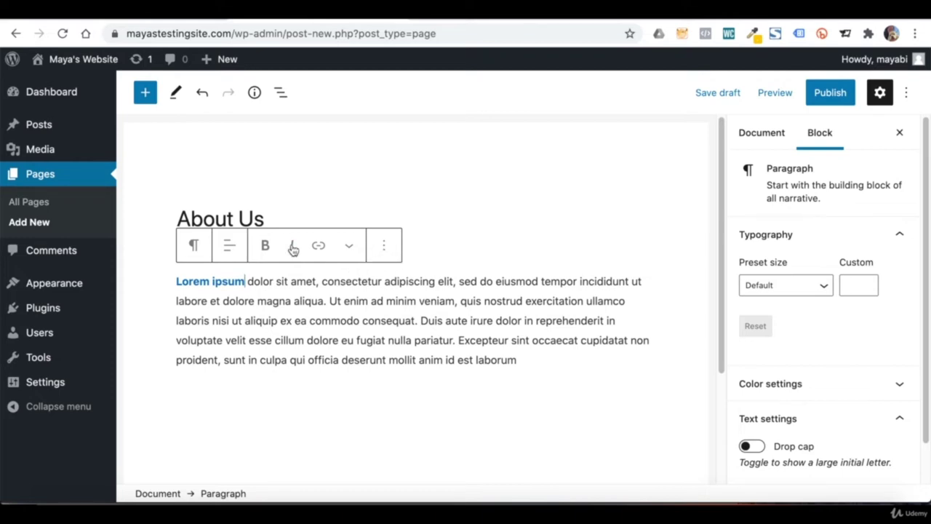
click(396, 382)
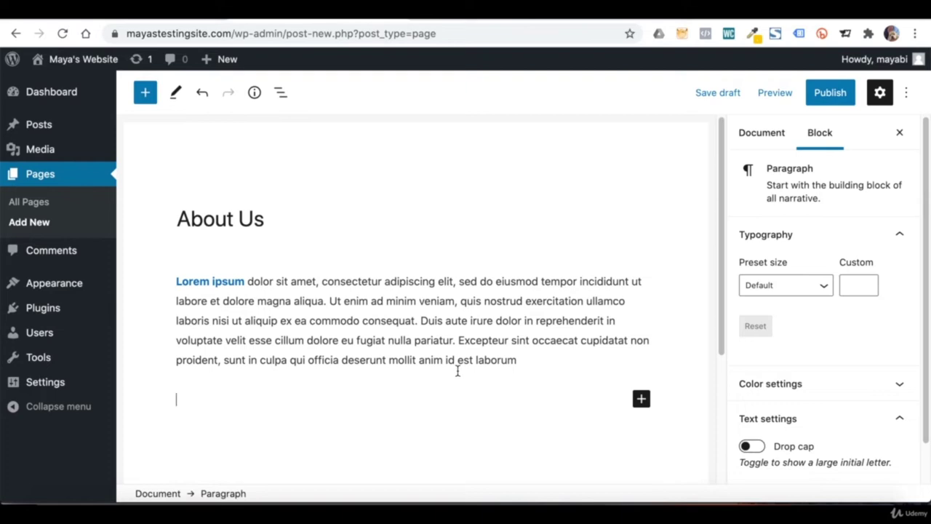
Insert an Image block from the full block library below the Lorem ipsum paragraph.
click(642, 400)
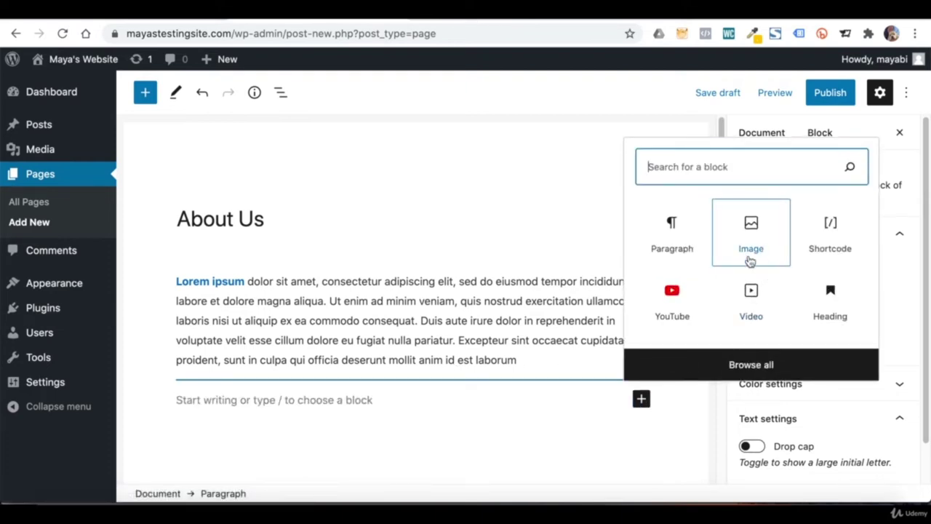
click(800, 372)
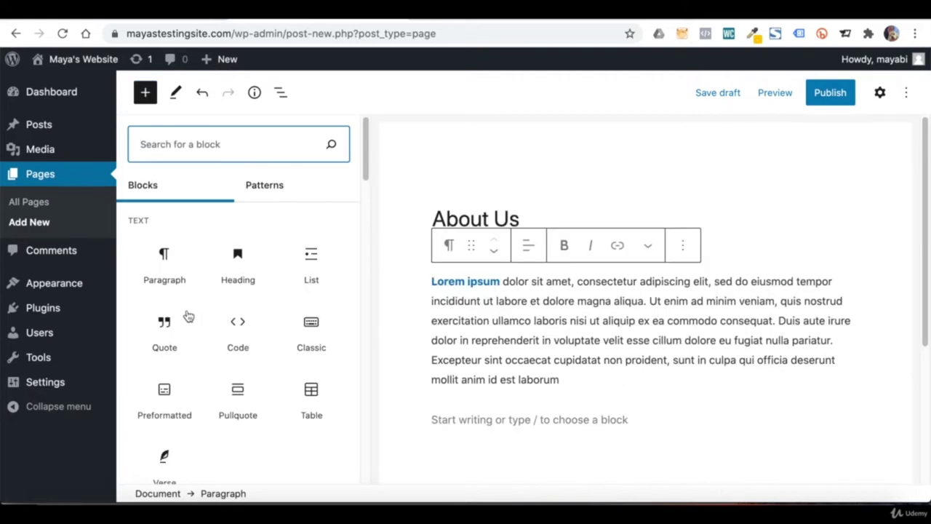
scroll(246, 414, down, 5)
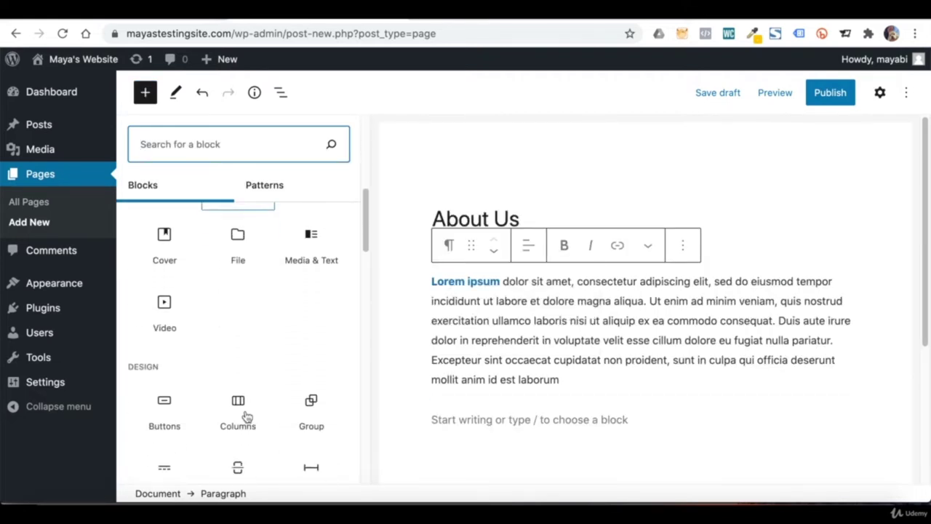
scroll(246, 414, down, 10)
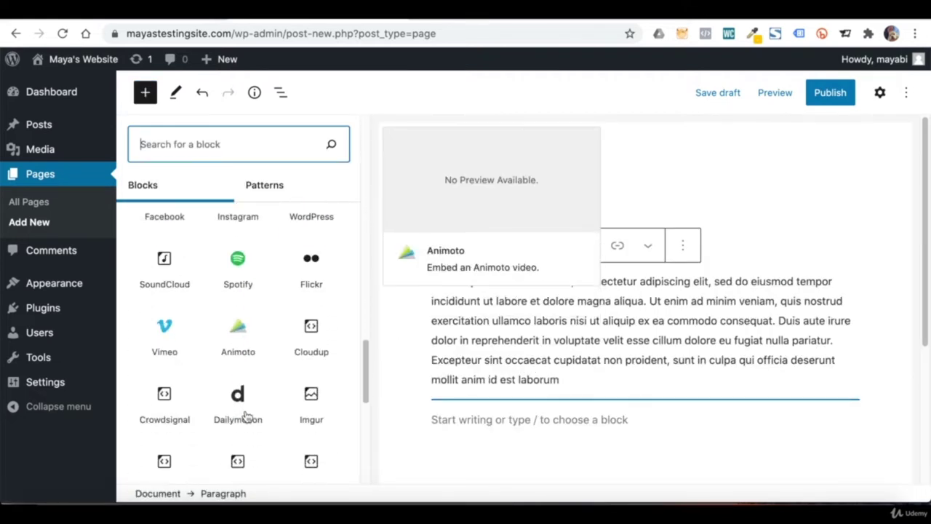
scroll(246, 417, down, 5)
scroll(246, 417, up, 20)
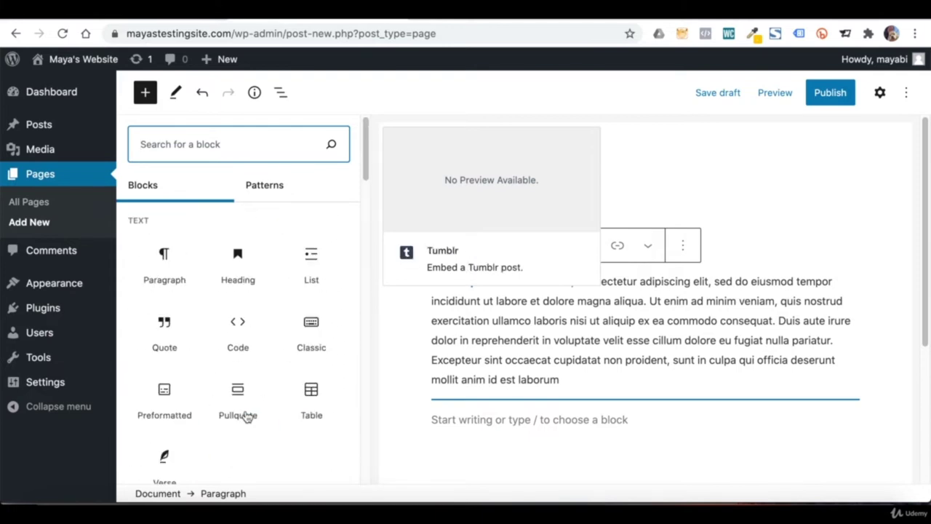
scroll(240, 272, down, 3)
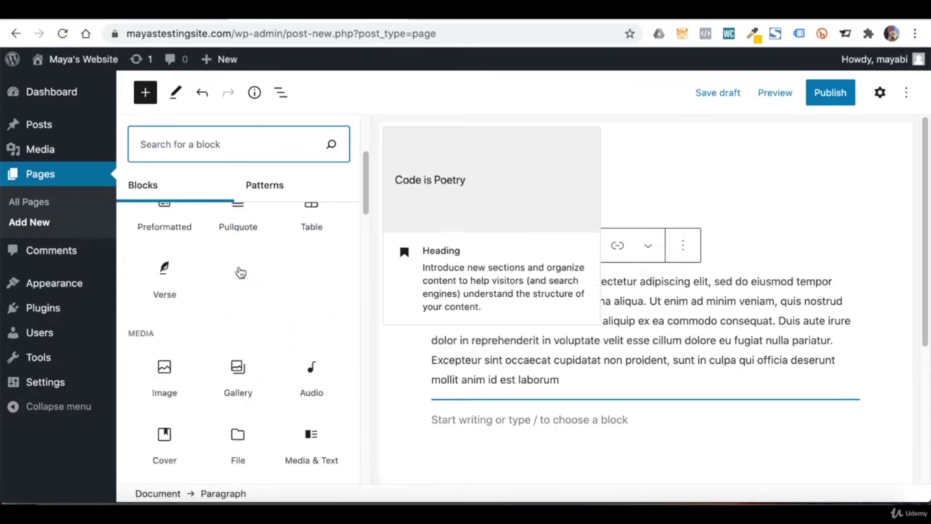
click(166, 326)
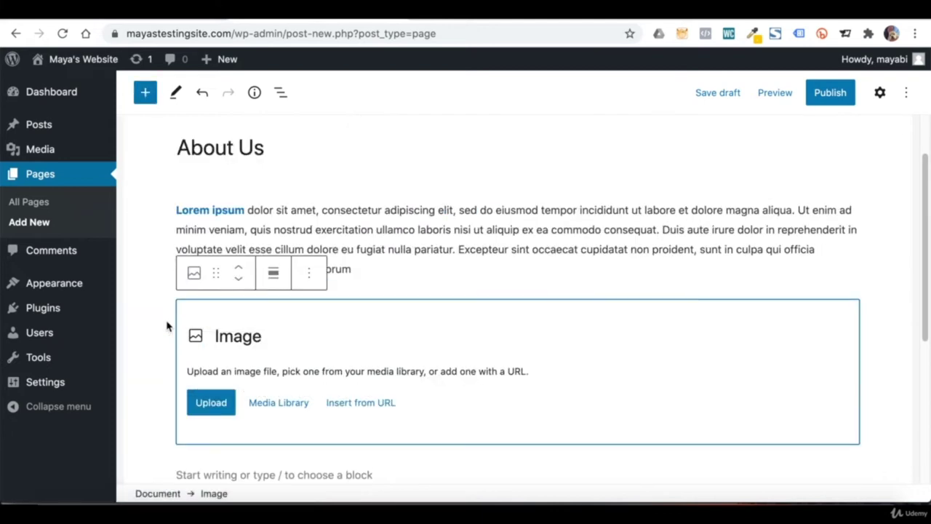
Upload the photo IMG_8901 copy 2.JPG into the image block and resize it.
click(209, 402)
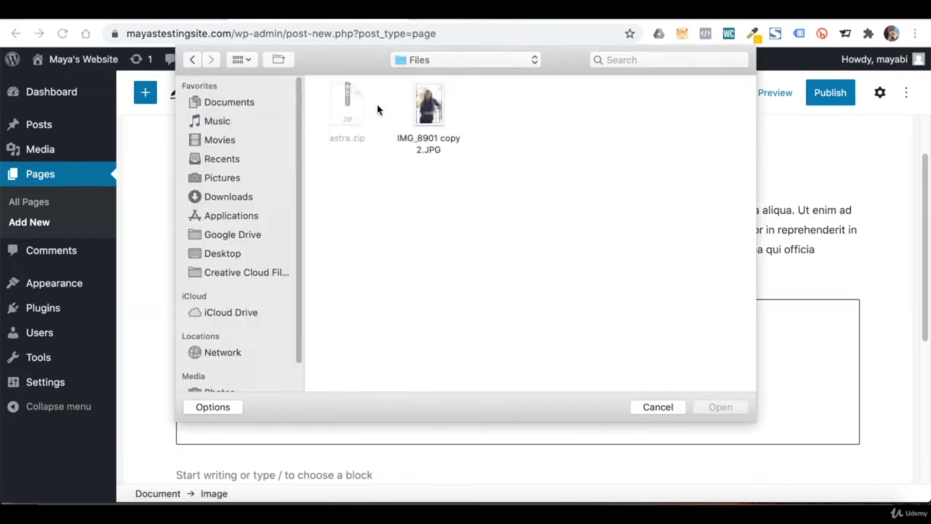
double_click(428, 106)
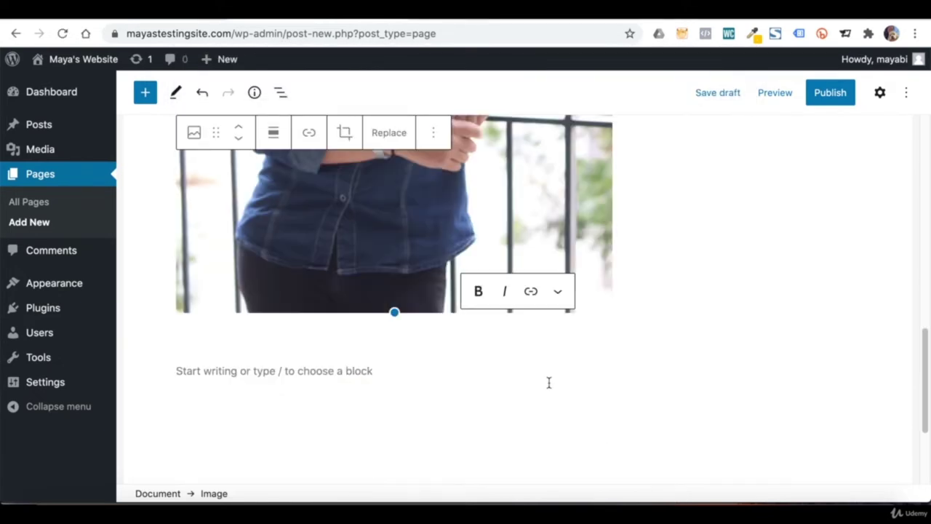
scroll(505, 349, up, 10)
scroll(584, 270, down, 5)
scroll(584, 270, down, 3)
scroll(584, 268, up, 2)
drag(393, 459, 344, 270)
scroll(345, 270, up, 5)
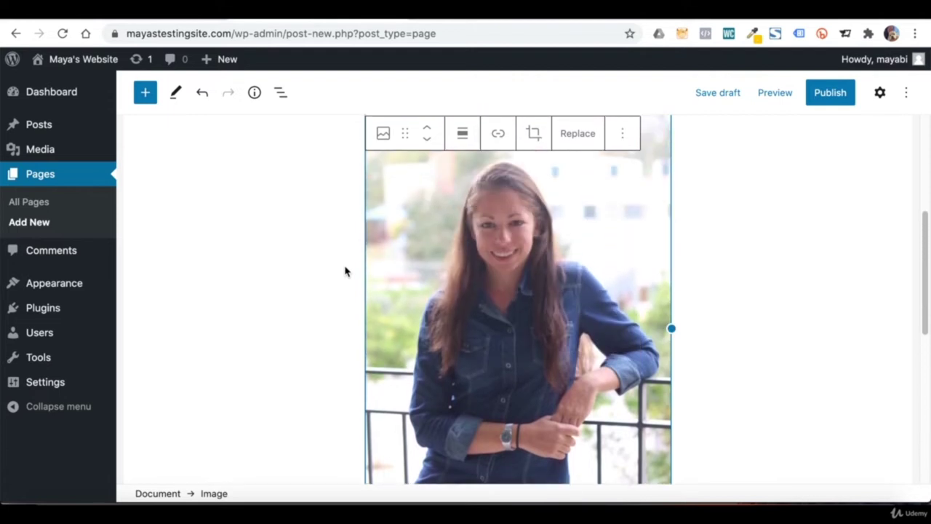
scroll(345, 271, up, 2)
Center the photo on the page, leaving it uncropped.
click(534, 145)
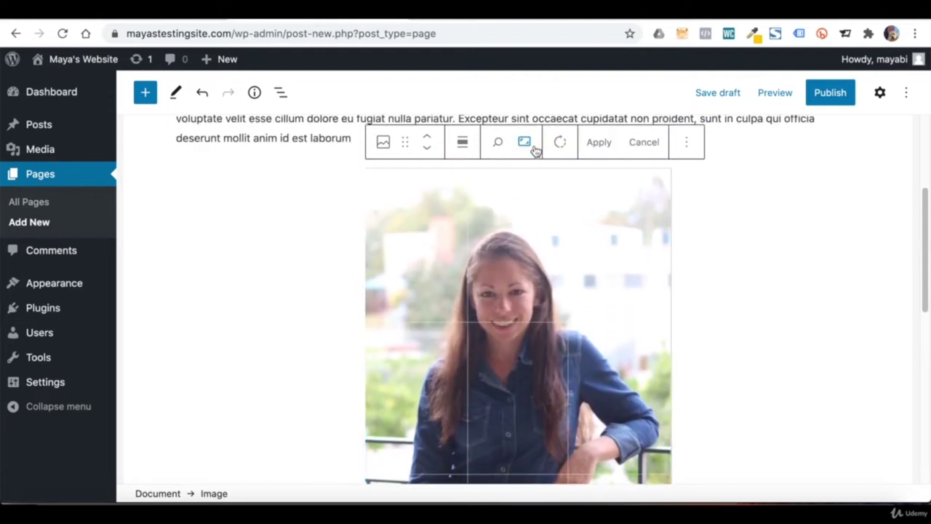
click(458, 146)
click(463, 211)
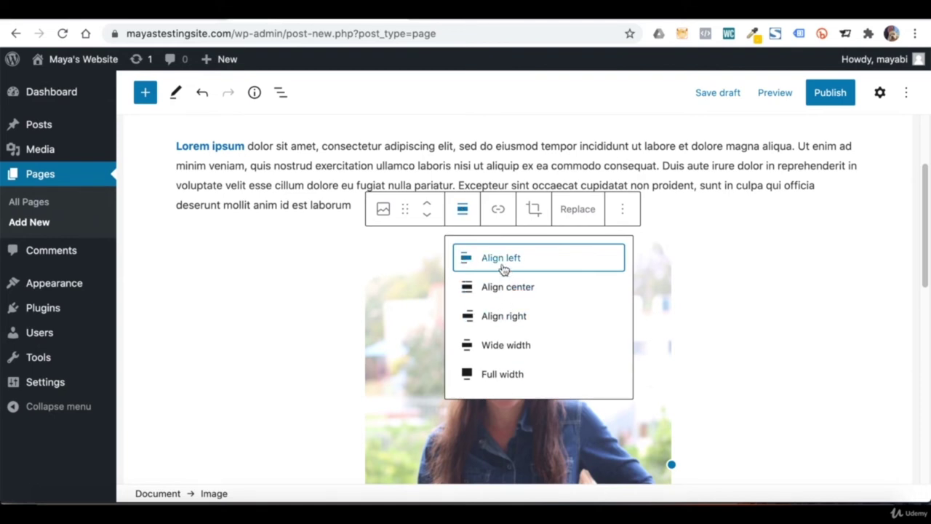
click(502, 266)
scroll(376, 280, up, 5)
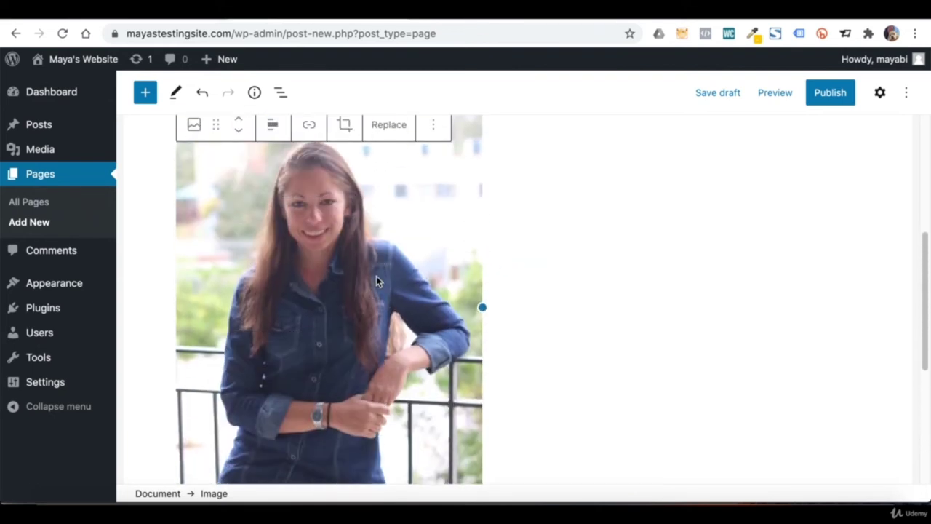
click(273, 133)
click(296, 212)
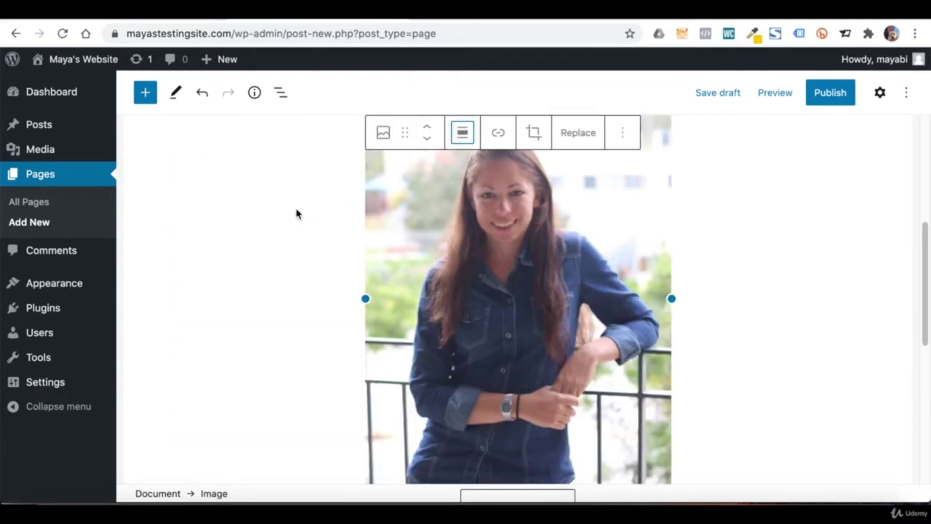
Caption the photo 'That's me! :-)' without adding a link.
click(498, 137)
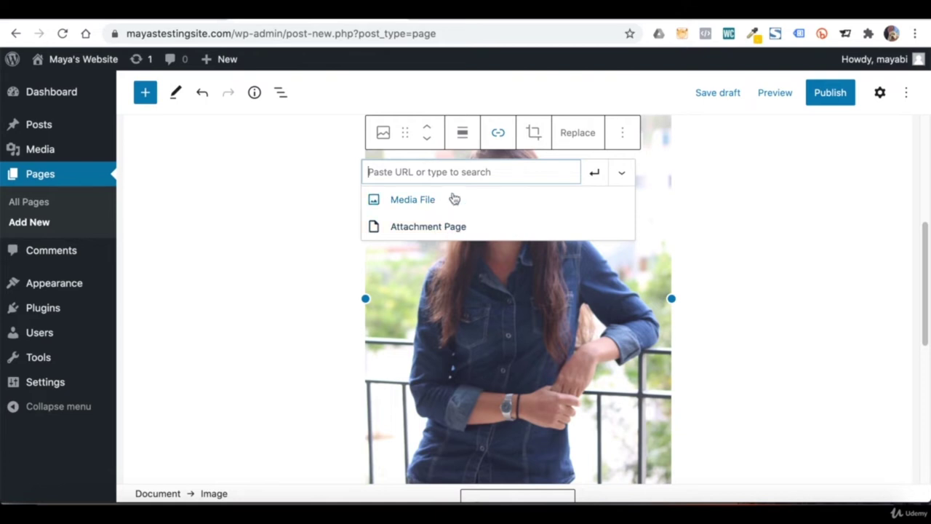
click(733, 247)
click(532, 232)
scroll(532, 232, down, 3)
click(518, 332)
text(That)
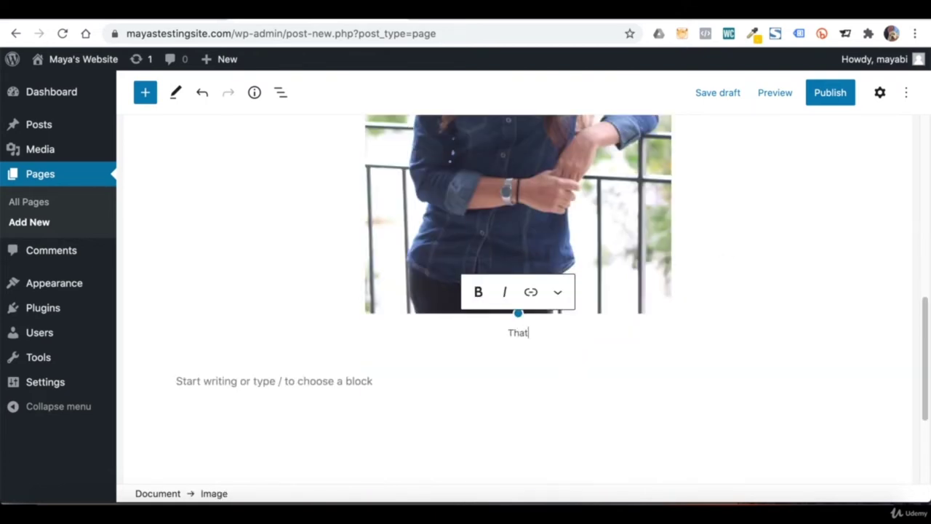
text('s me! :-))
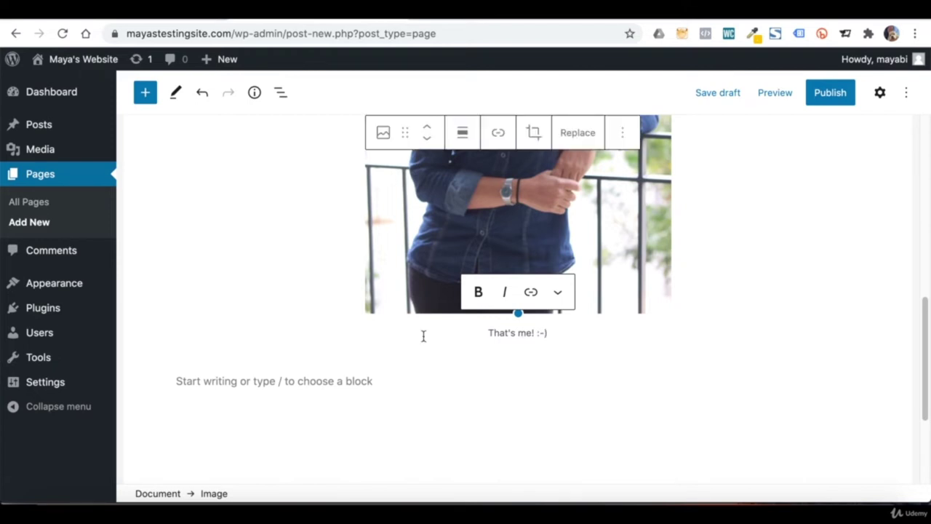
click(441, 378)
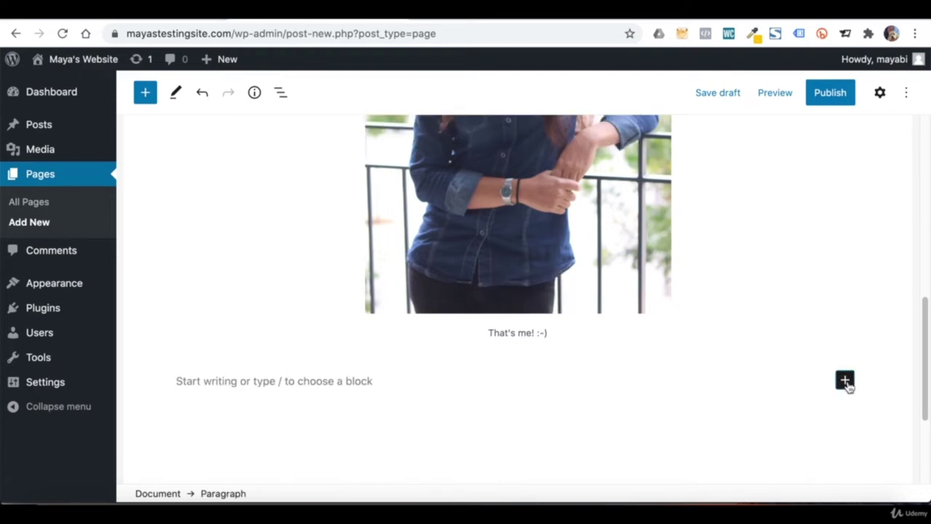
Add a Video block and embed the Walking NYC (Narrated) Fifth Avenue YouTube video by URL.
click(844, 380)
click(735, 281)
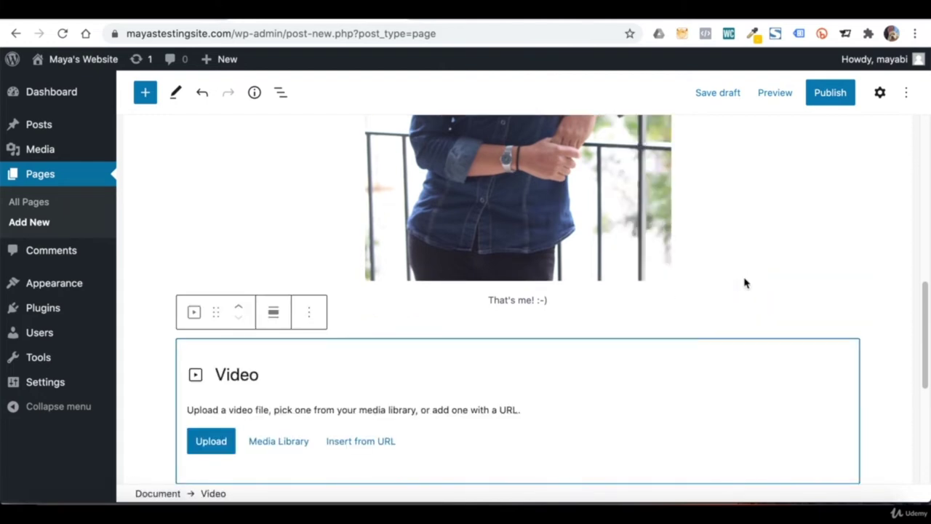
scroll(404, 398, down, 1)
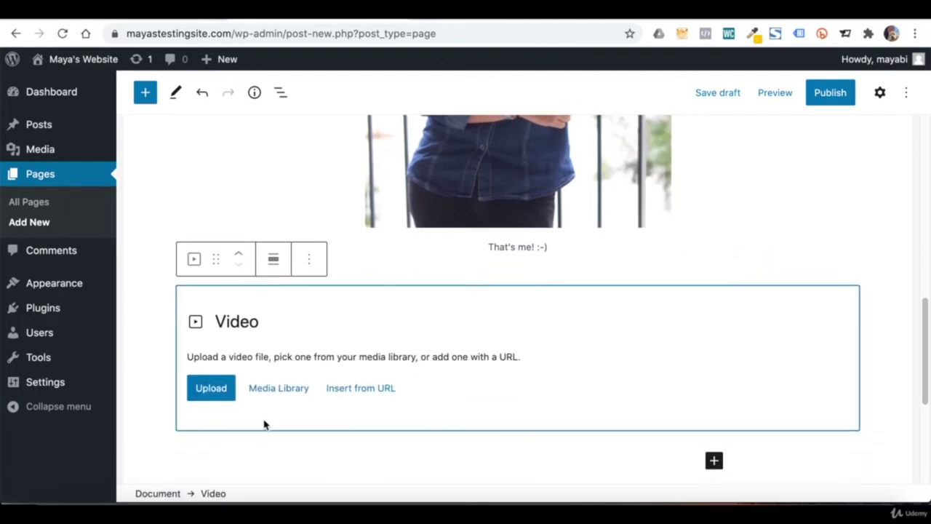
click(359, 391)
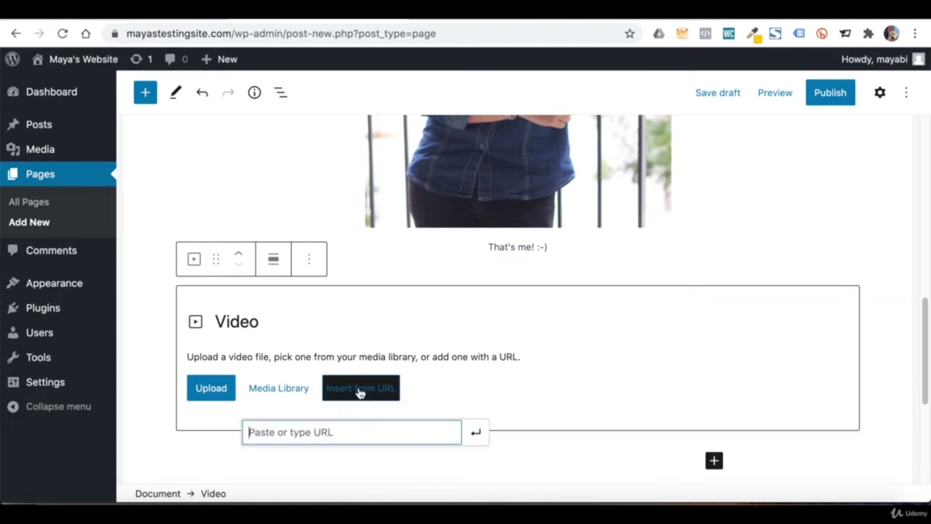
text(https://www.youtube.com/watch?v=u28EnyGxPCg)
key(Return)
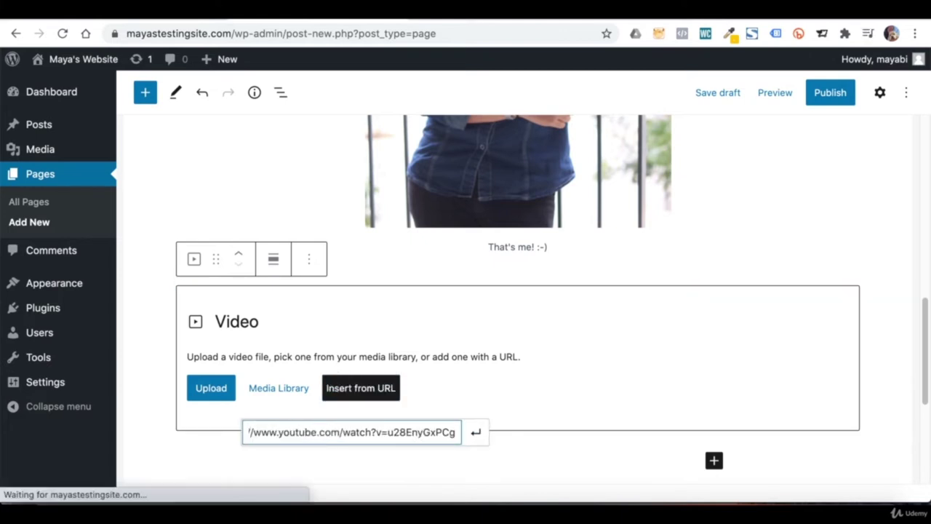
scroll(499, 340, down, 5)
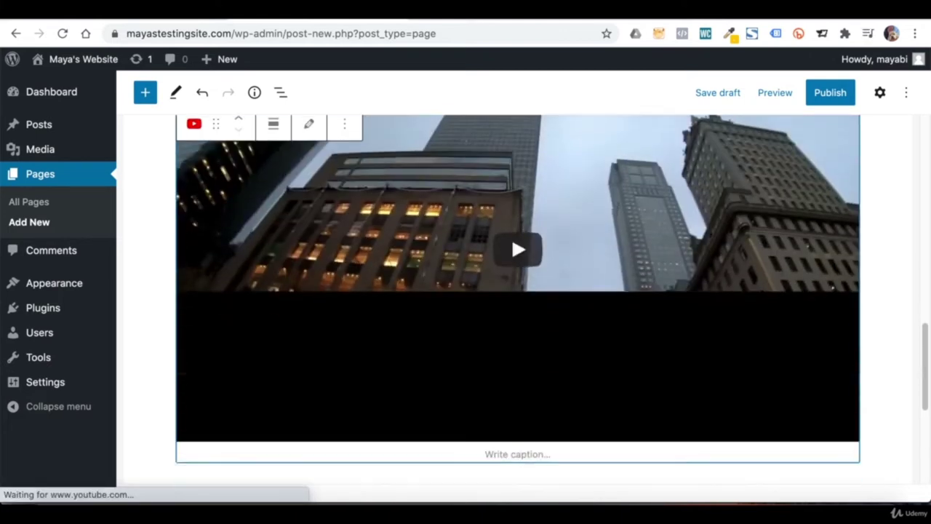
scroll(506, 242, up, 2)
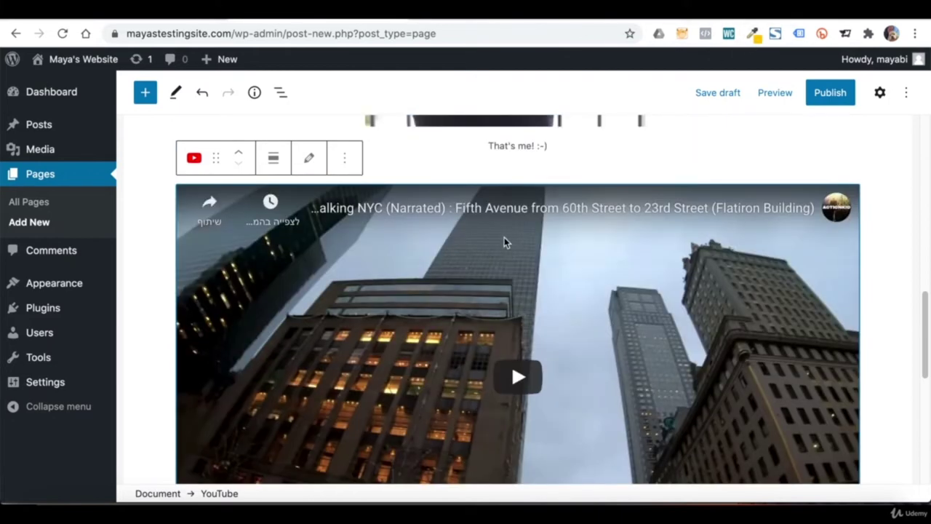
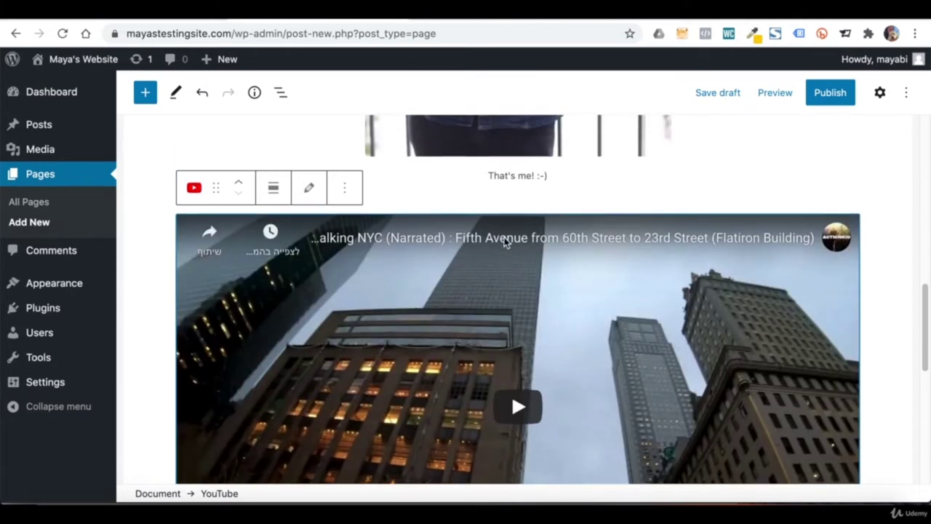
Scroll the About Us page and bring up the pre-publish panel via Publish.
scroll(504, 238, down, 5)
scroll(504, 237, up, 15)
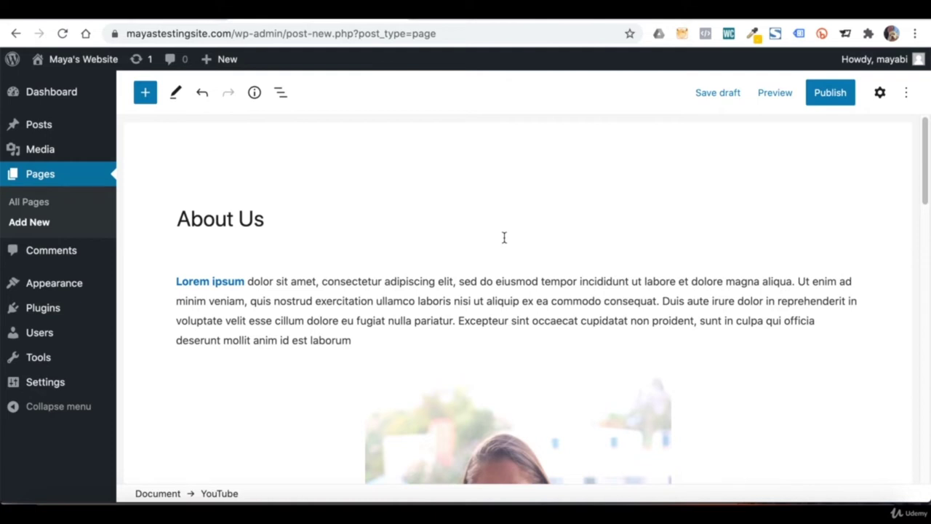
click(831, 94)
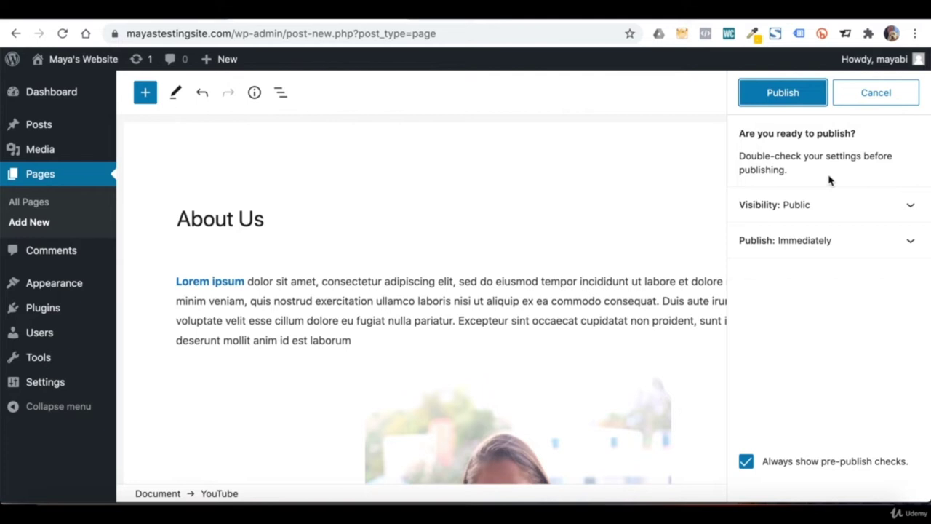
Try Private and Password Protected visibility, revert to Public, and open the publish date picker.
click(772, 208)
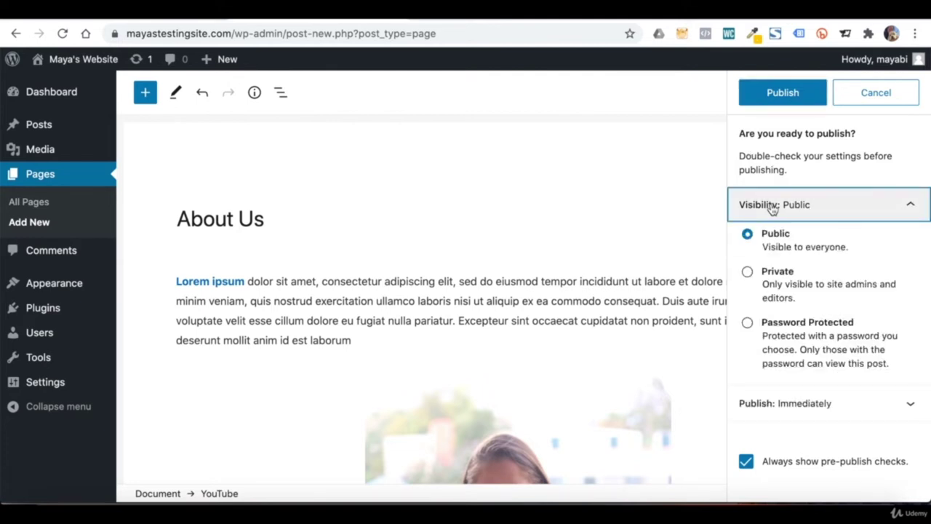
click(747, 271)
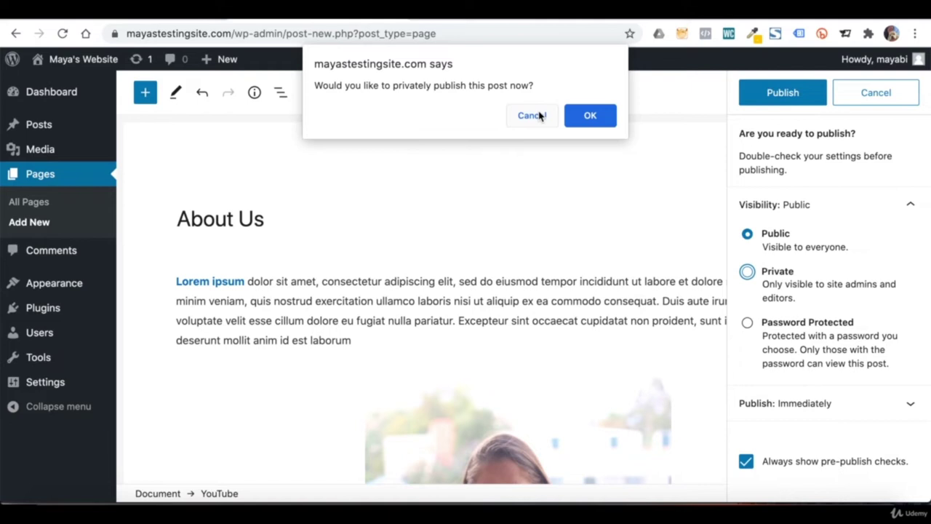
click(539, 116)
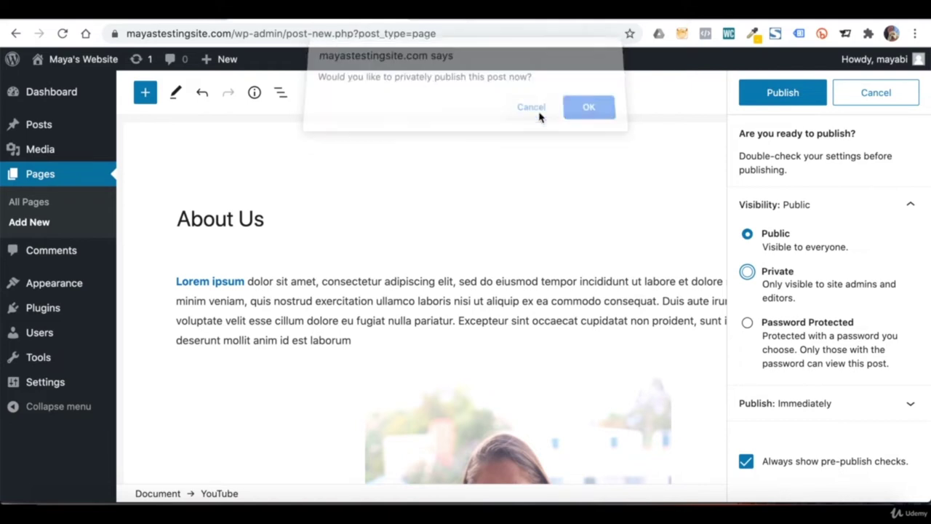
click(747, 324)
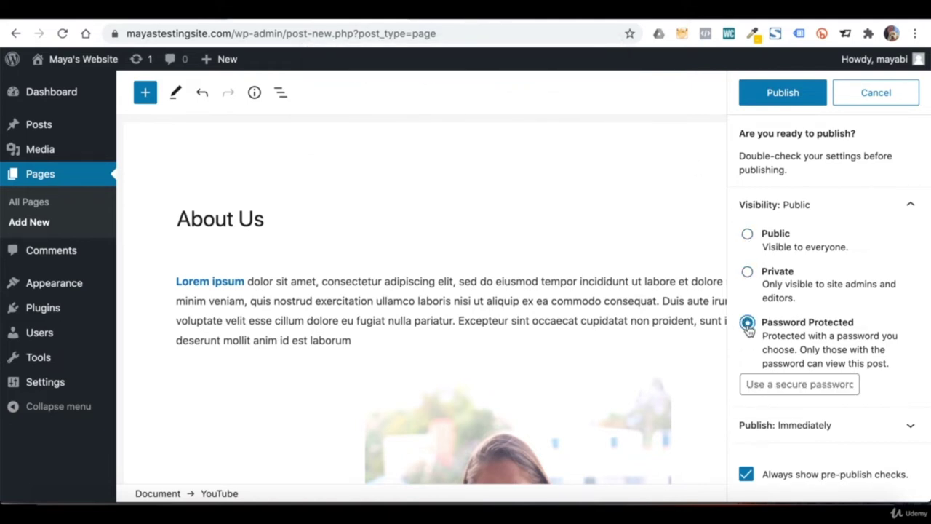
click(762, 391)
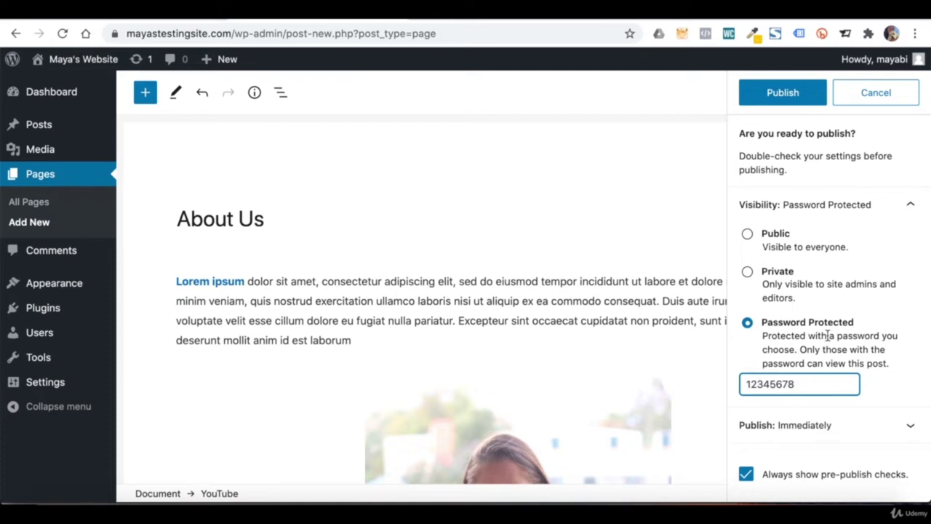
click(747, 233)
click(781, 405)
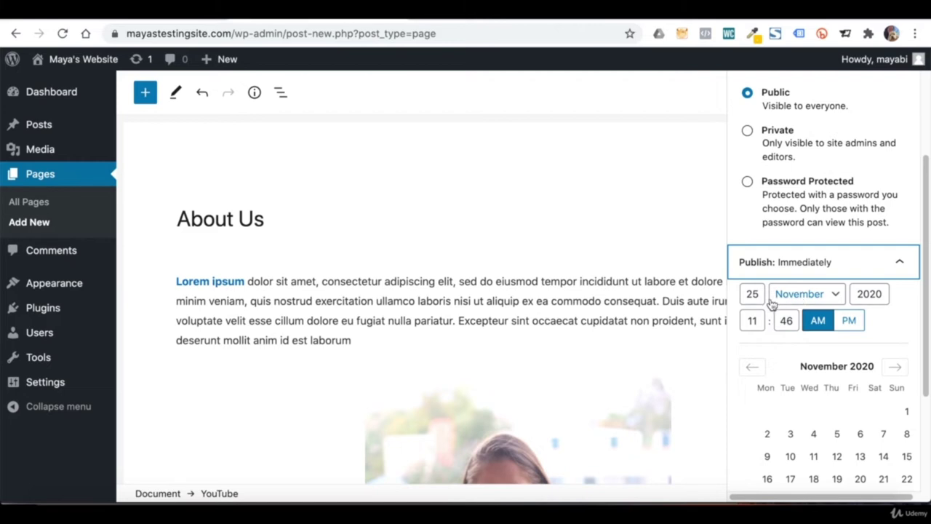
scroll(771, 302, down, 2)
scroll(772, 304, down, 3)
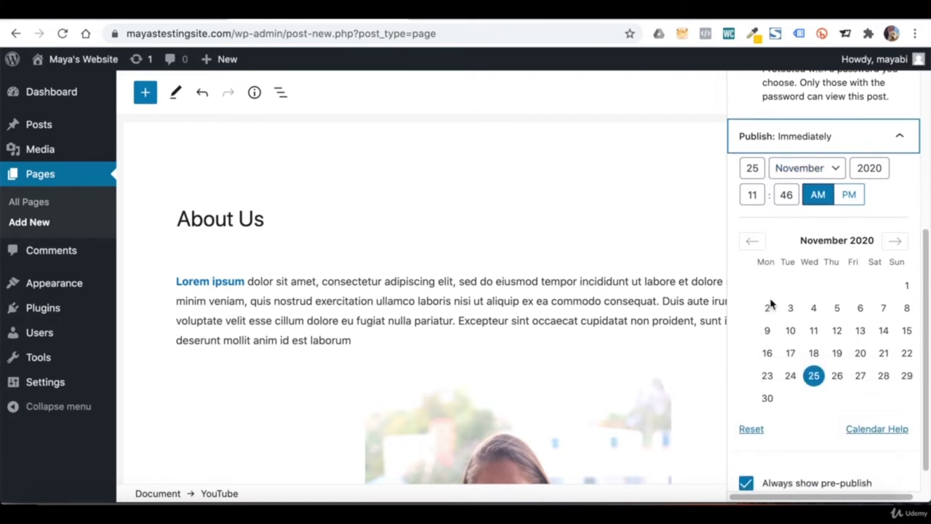
click(895, 212)
click(894, 232)
click(895, 231)
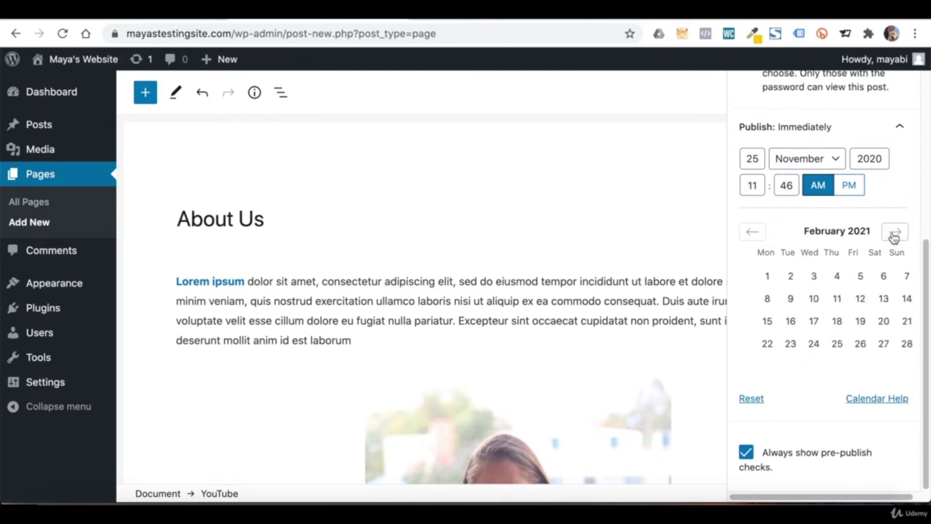
click(894, 231)
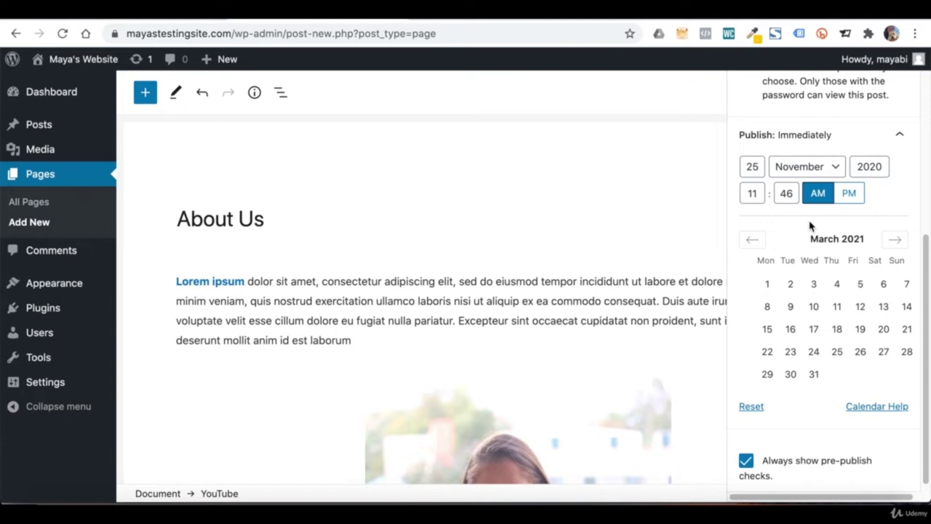
scroll(810, 226, up, 5)
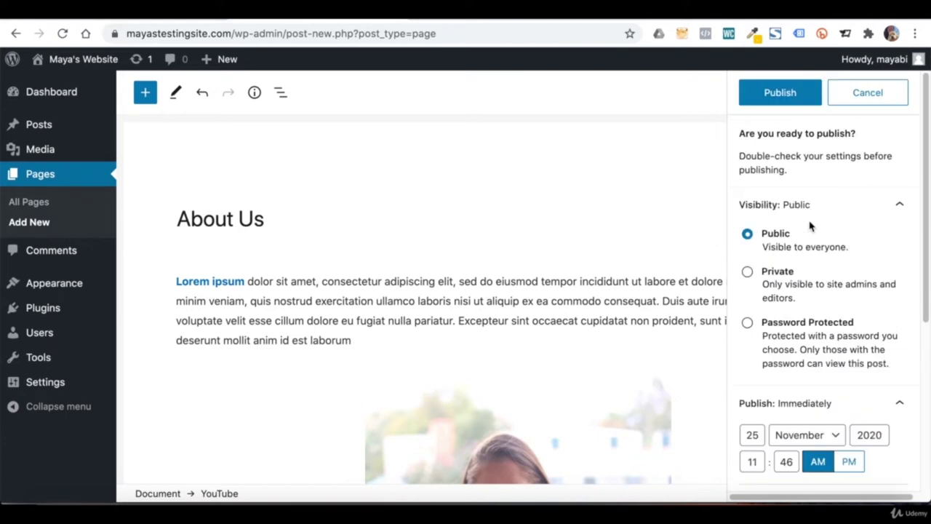
Publish About Us, scroll through the live page, and return to its editor via Edit Page.
click(773, 99)
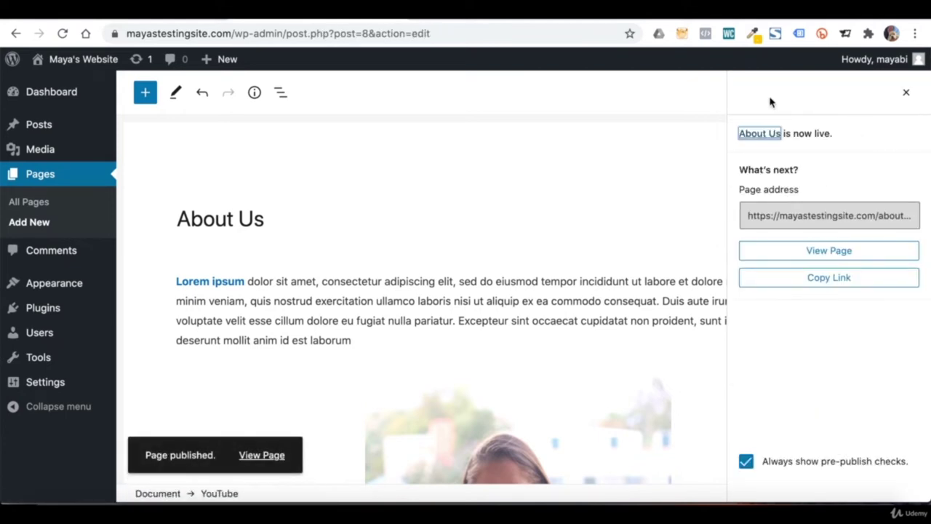
click(816, 259)
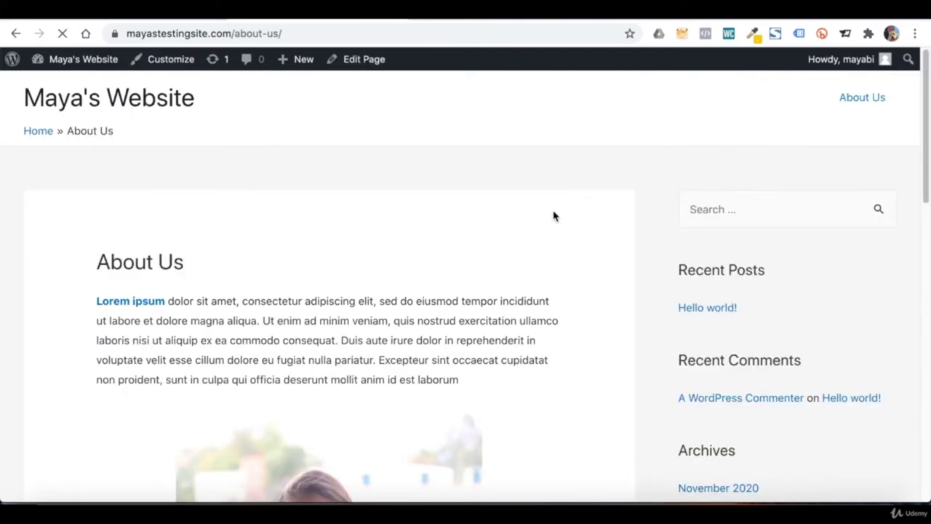
scroll(553, 216, down, 2)
scroll(553, 216, down, 10)
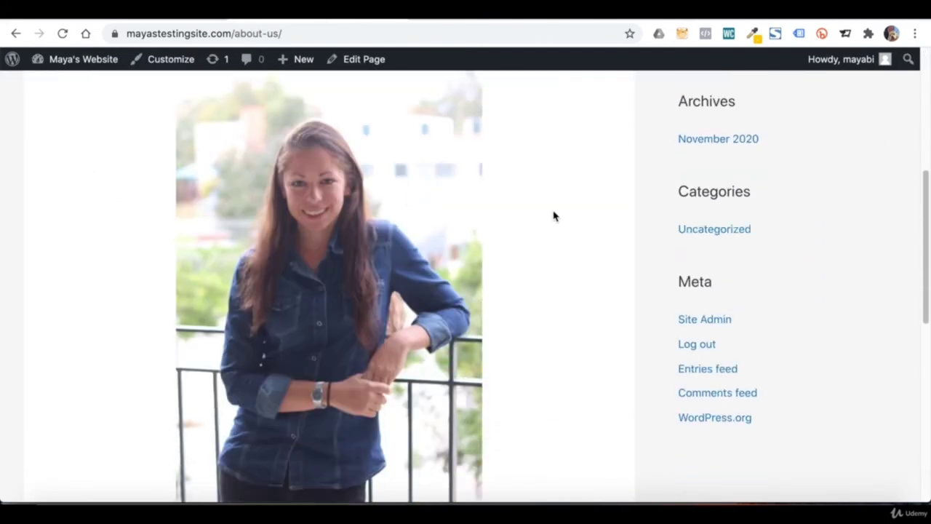
scroll(552, 216, down, 2)
scroll(553, 216, up, 12)
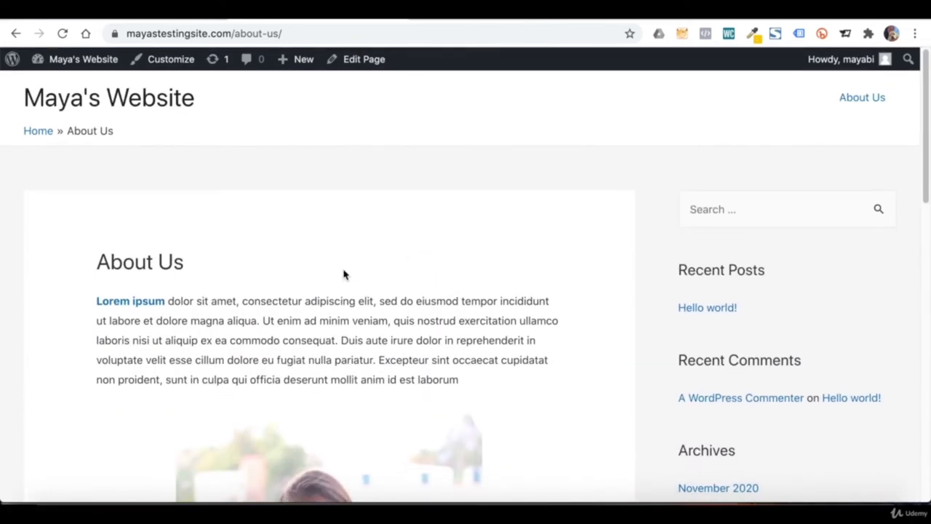
click(357, 61)
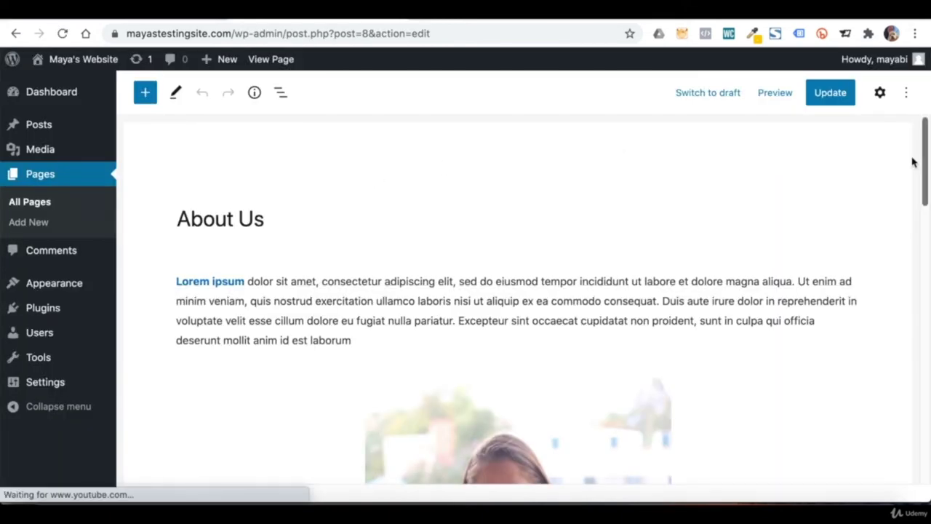
Show the settings panel and inspect the intro paragraph and photo block settings.
click(882, 94)
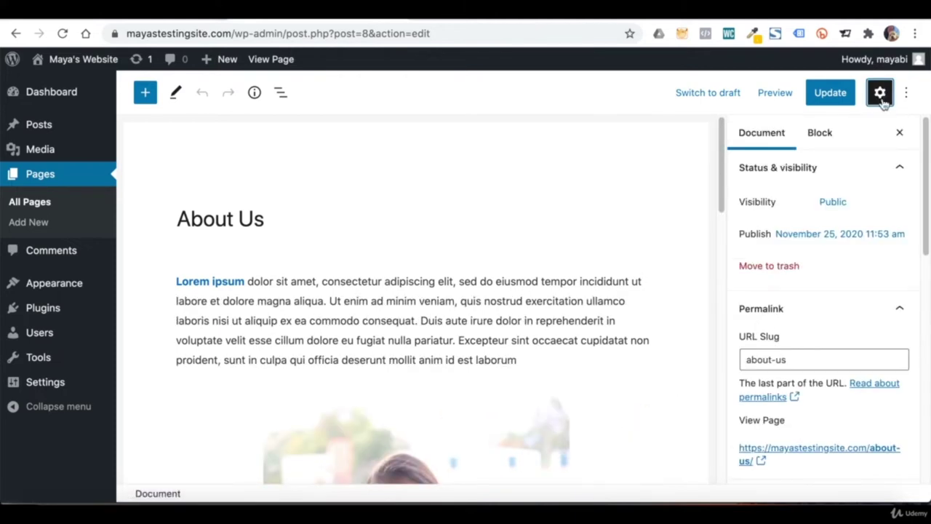
click(466, 304)
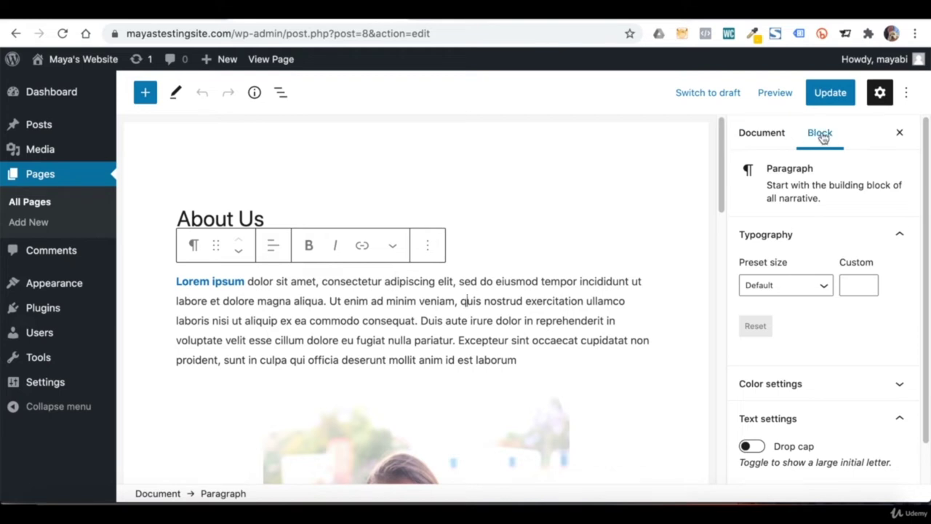
scroll(512, 363, down, 3)
click(511, 363)
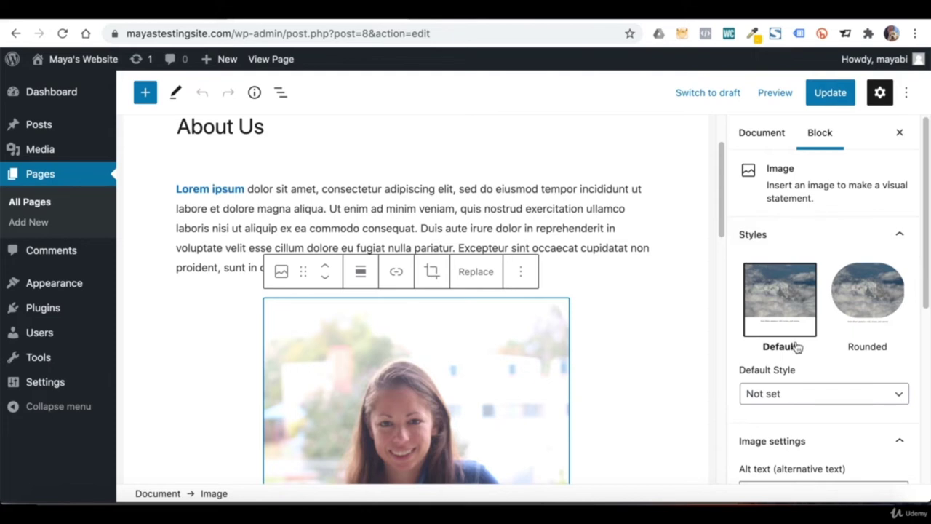
click(568, 246)
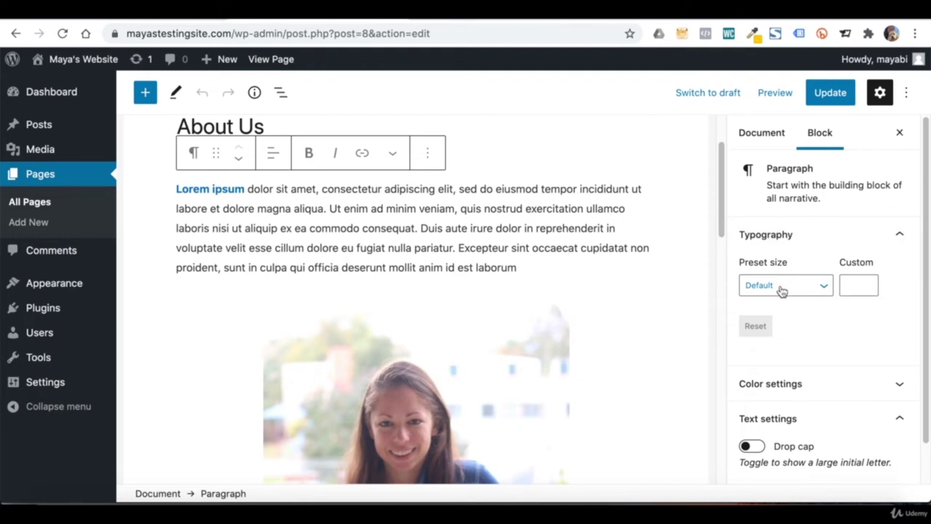
Switch to the whole-page Document settings and scroll down to Discussion and Astra options.
click(764, 134)
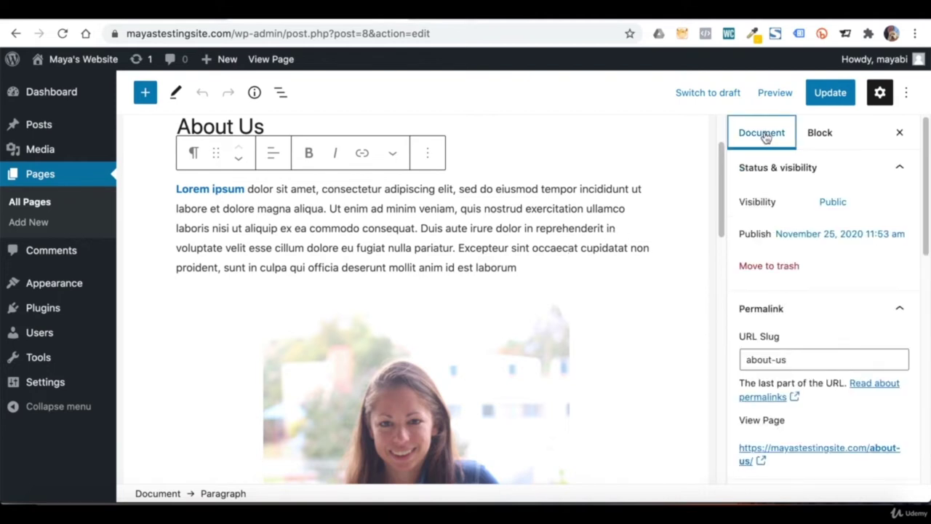
scroll(794, 210, down, 1)
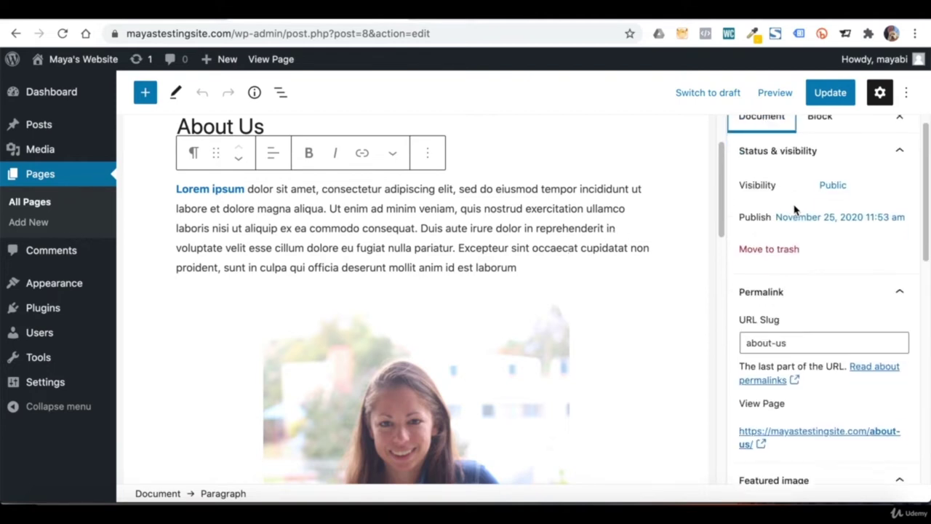
scroll(794, 210, down, 9)
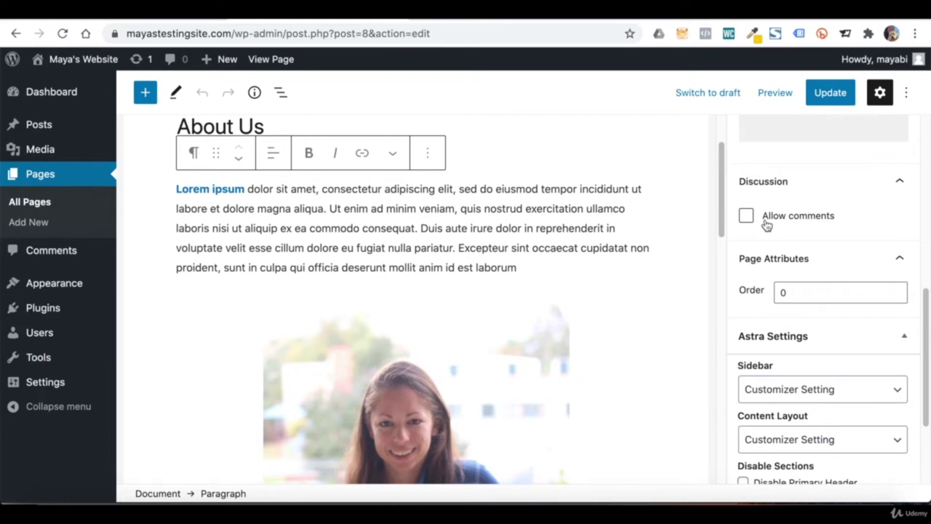
Toggle Allow comments on and back off, leaving comments disabled.
click(746, 219)
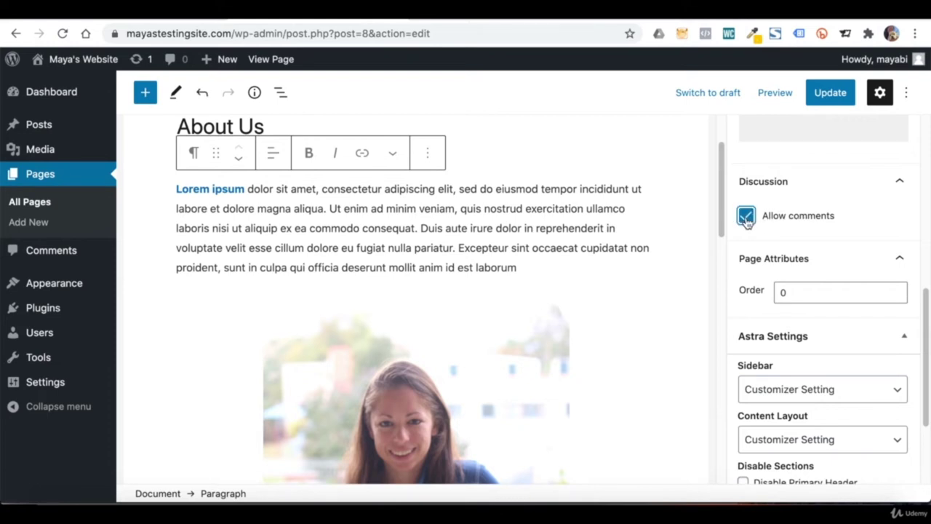
click(746, 220)
scroll(747, 240, down, 4)
scroll(749, 257, down, 1)
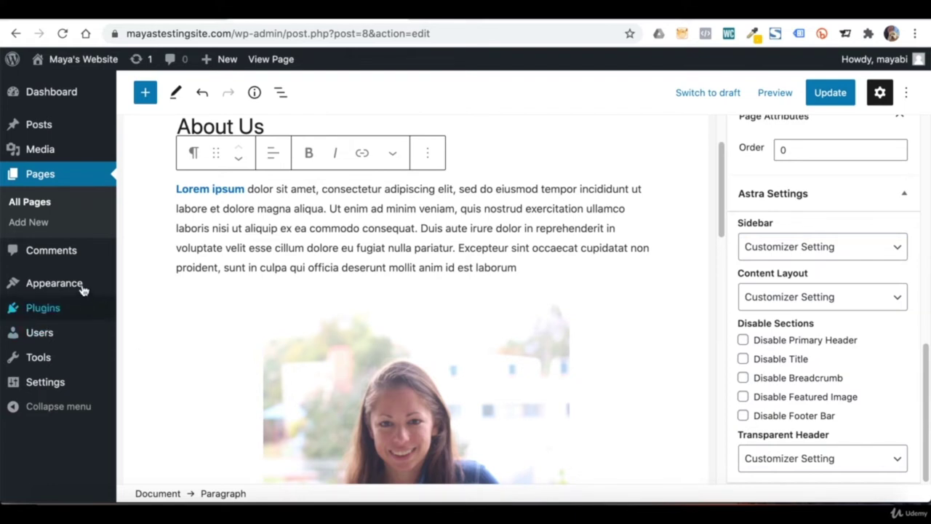
Check the Astra Sidebar and Content Layout choices without changing them, then update the page.
mouse_move(92, 284)
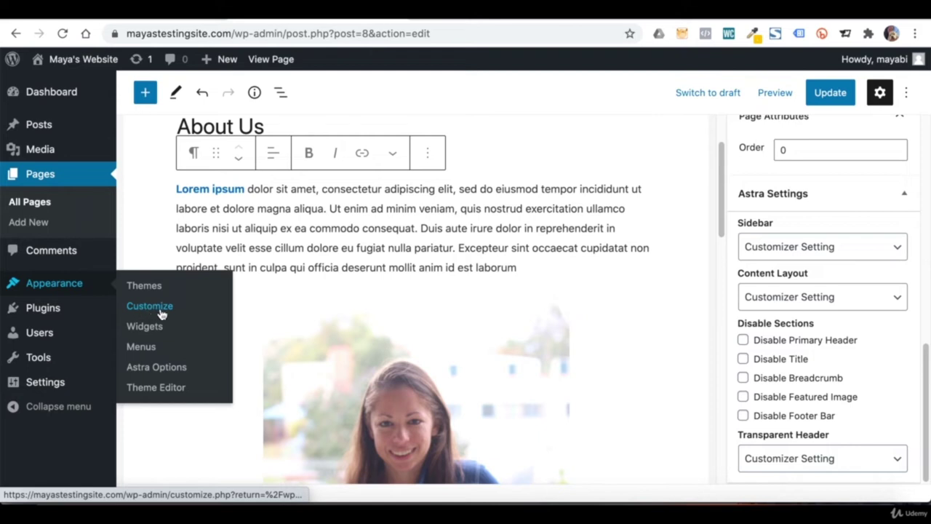
click(793, 256)
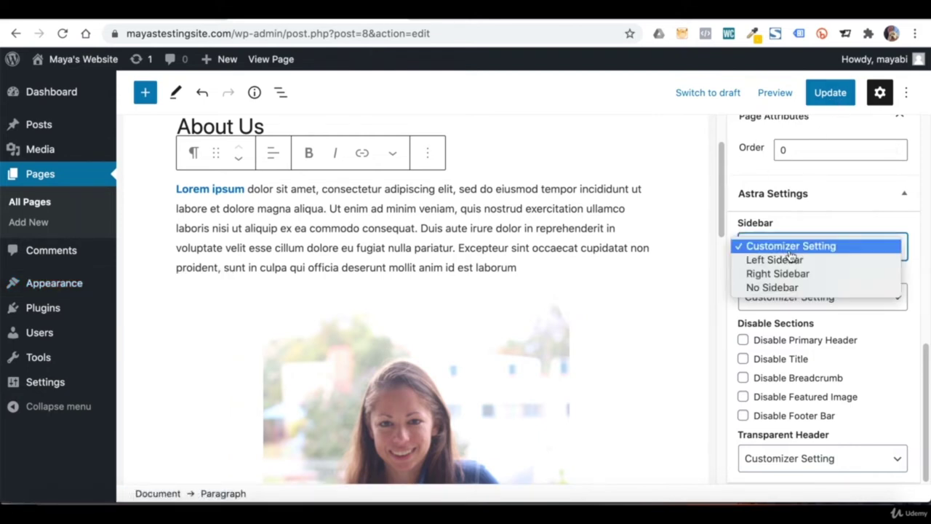
click(844, 325)
click(831, 298)
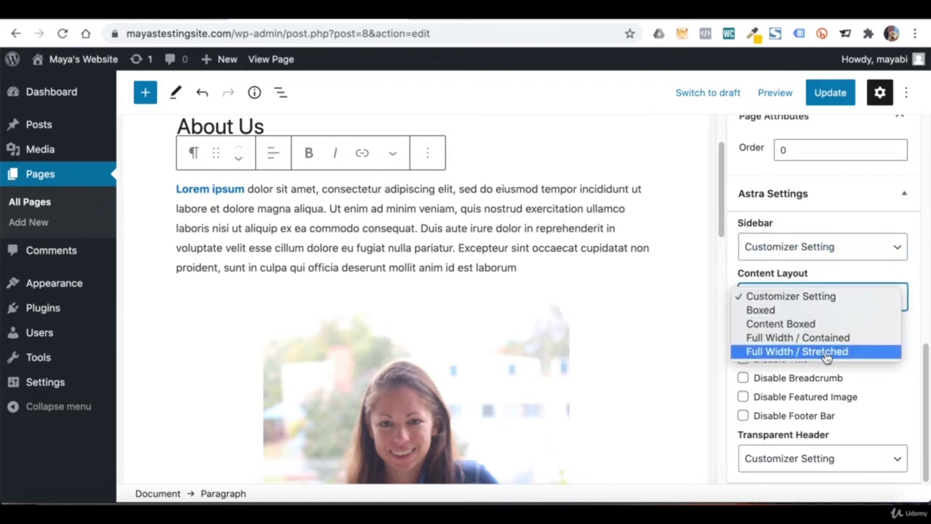
click(902, 321)
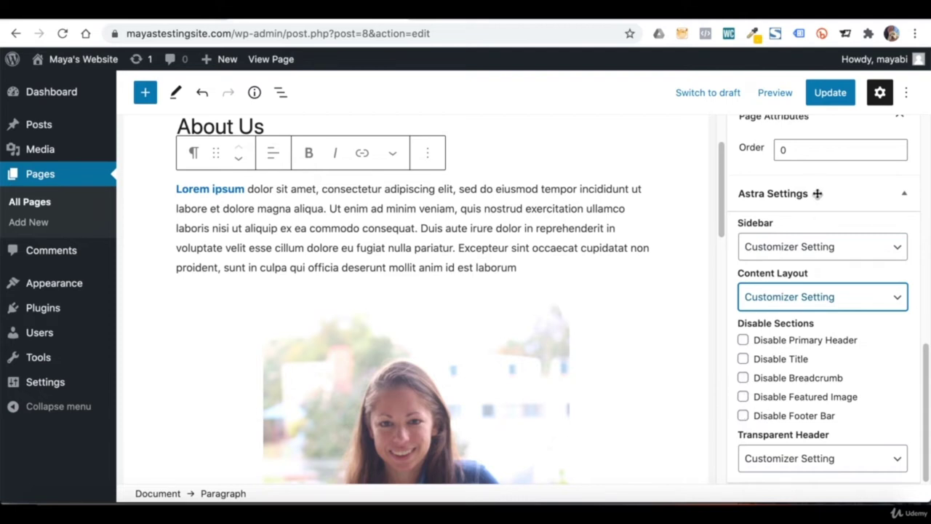
click(827, 94)
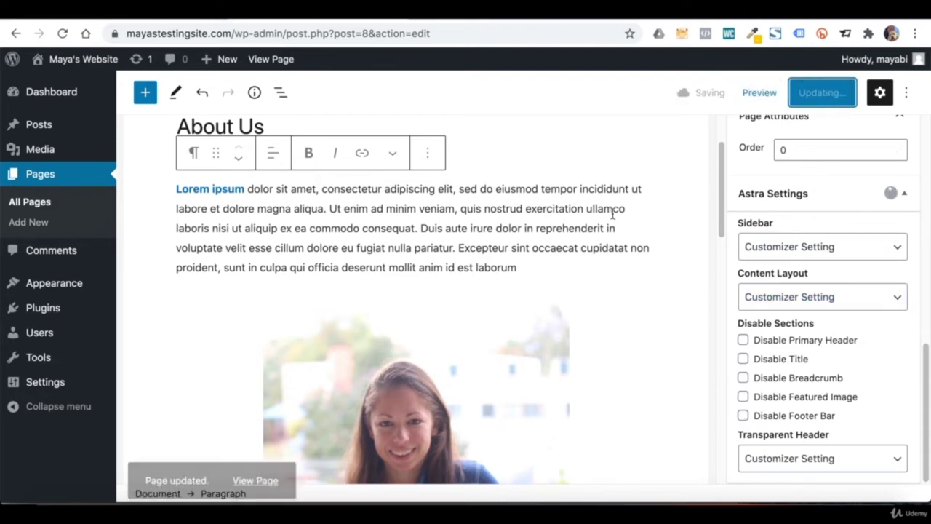
Go to Pages > All Pages and look over the About Us and Privacy Policy rows.
click(44, 204)
mouse_move(187, 210)
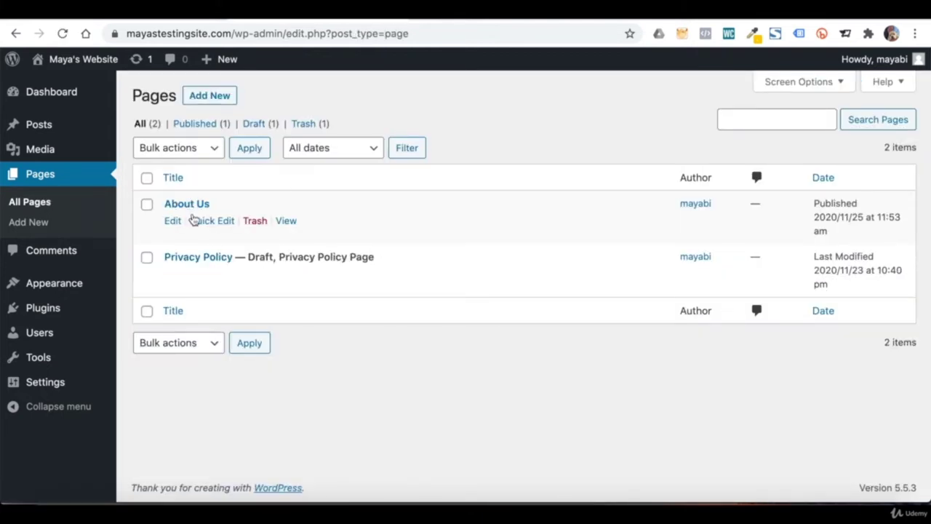
mouse_move(203, 275)
Search plugins for 'classic editor', install and activate Classic Editor, then open All Pages.
mouse_move(66, 312)
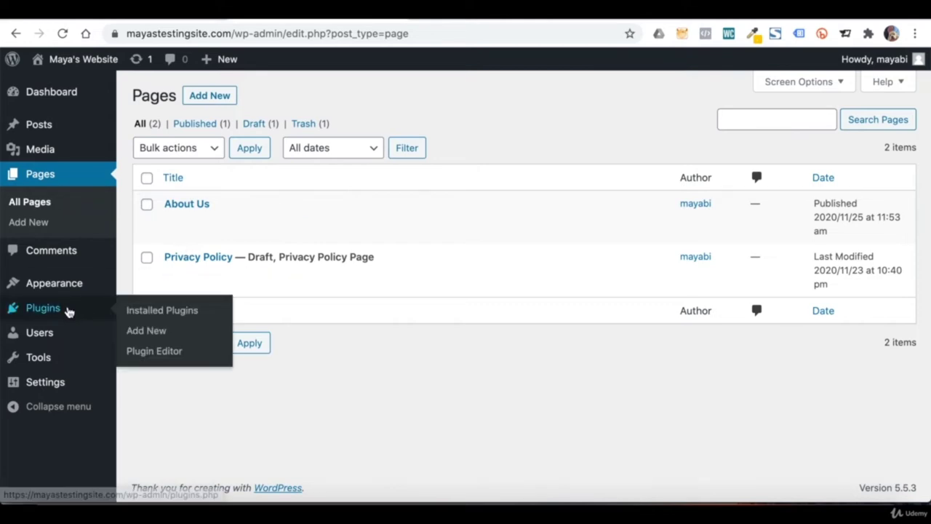
click(131, 333)
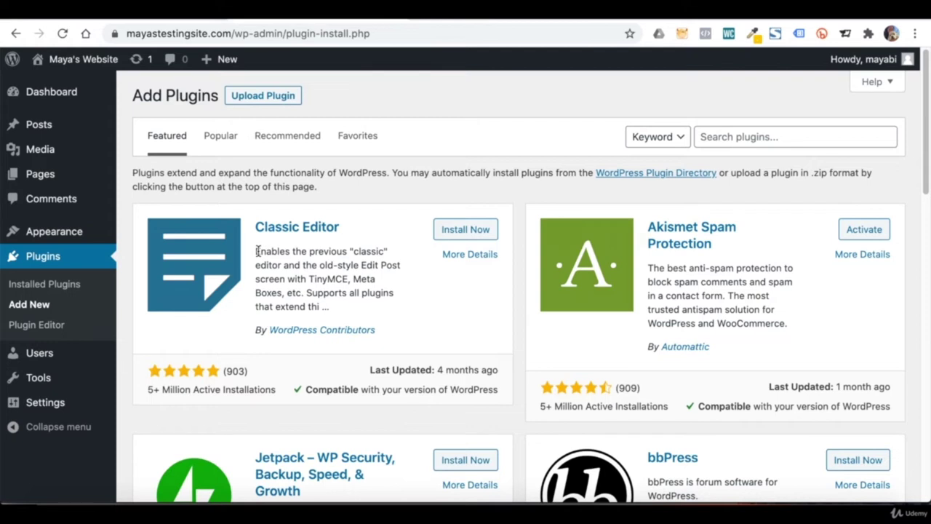
click(764, 137)
text(classic editor)
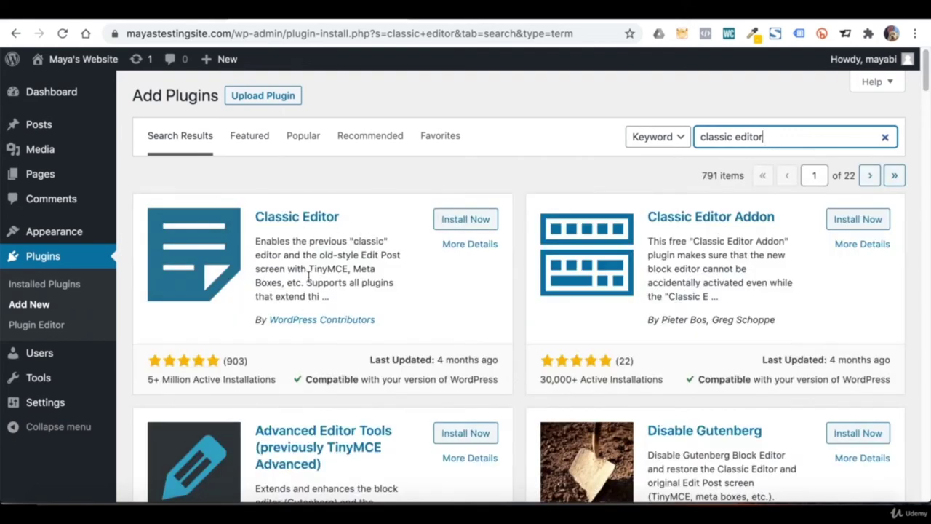
click(454, 227)
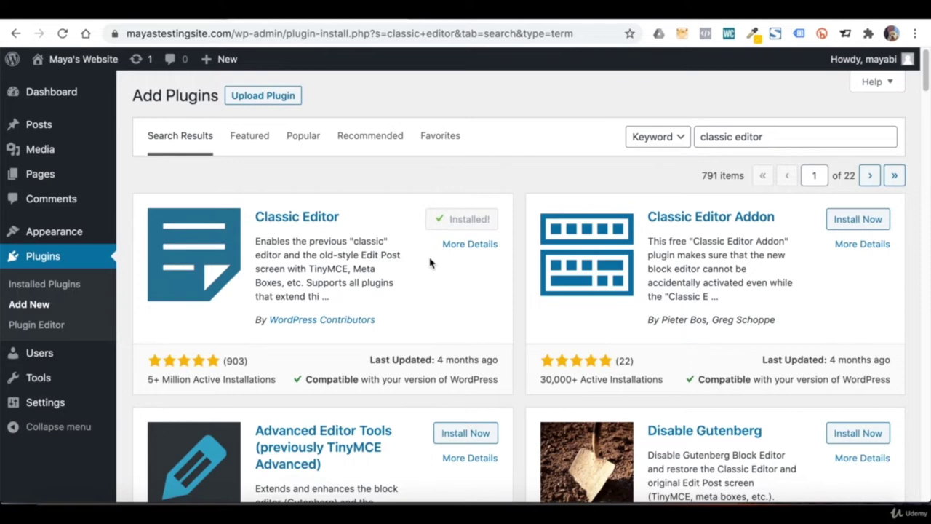
click(470, 219)
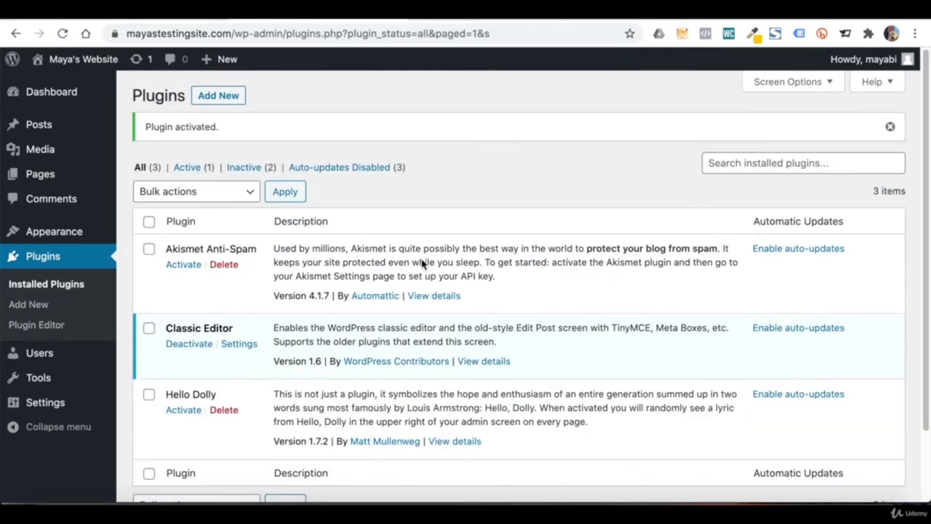
click(60, 182)
Open About Us in the classic editor and type 'Text text text text' below the paragraph.
click(173, 222)
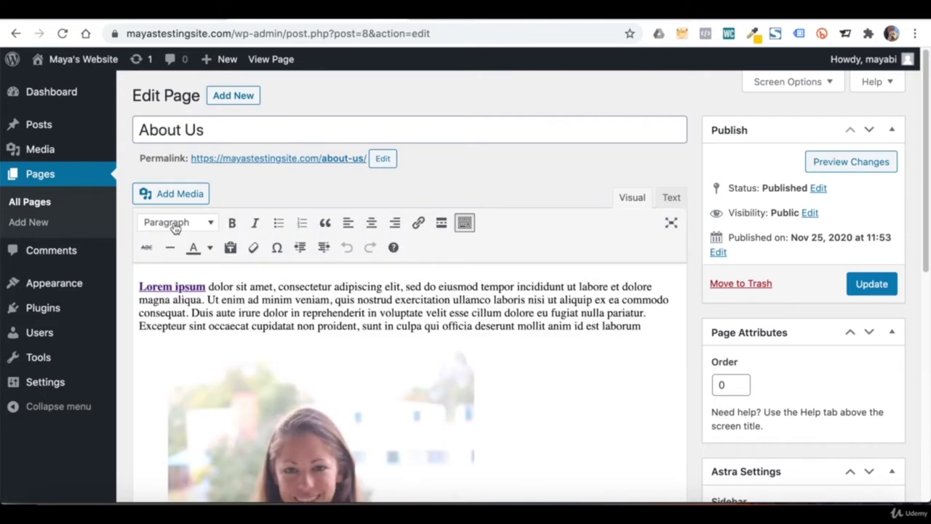
scroll(390, 250, down, 1)
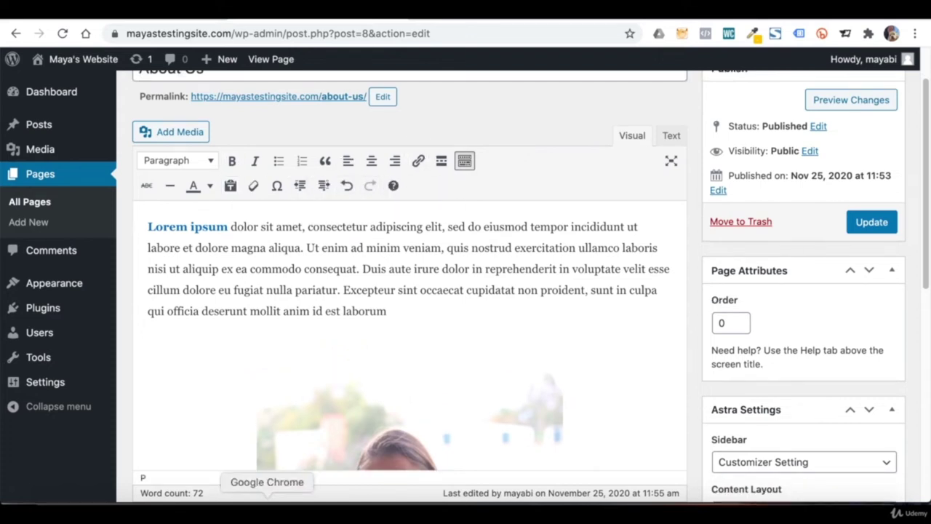
text(Text te)
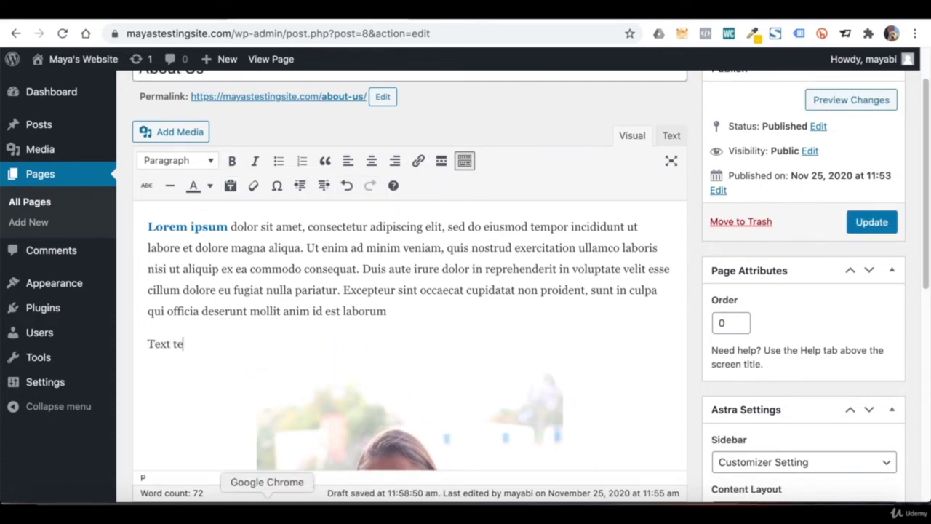
text(xt text text)
Select the new line, try center and right alignment, and leave it left-aligned.
click(147, 344)
drag(147, 344, 243, 343)
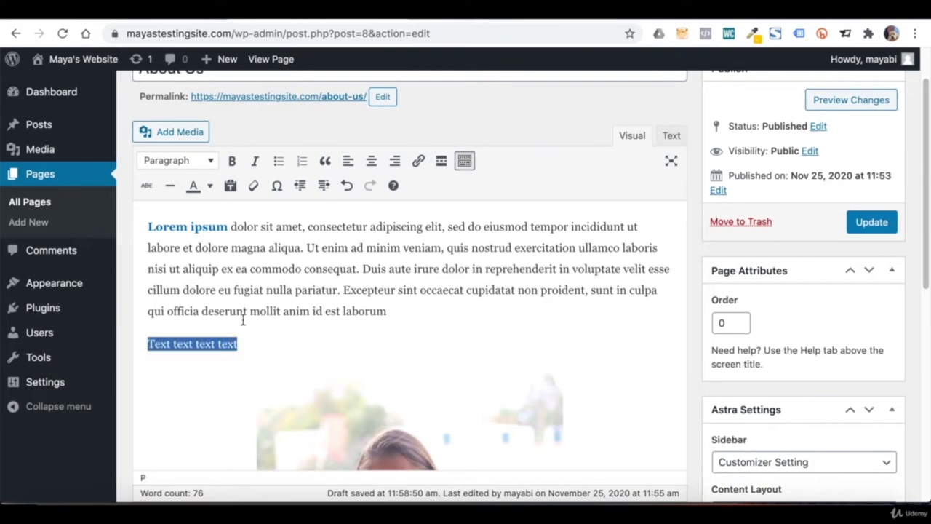
click(371, 164)
click(394, 164)
click(372, 165)
click(348, 162)
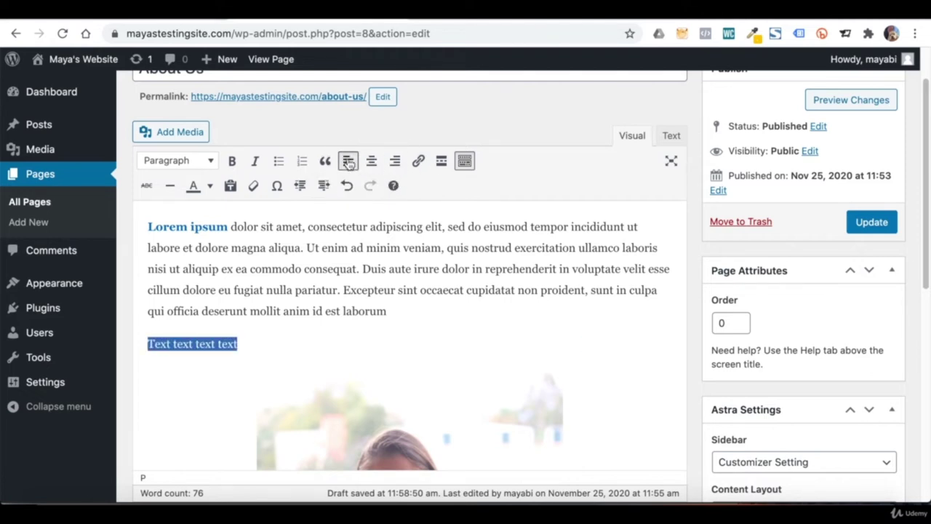
Copy the 'Text text text text' line and paste a duplicate on a new line below.
click(247, 342)
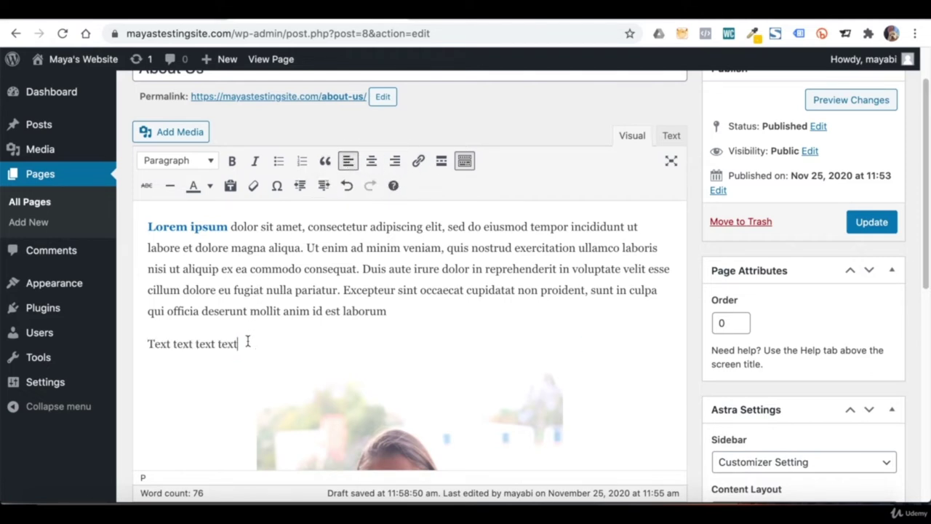
triple_click(245, 341)
key(ctrl+c)
click(243, 343)
key(Return)
key(ctrl+v)
key(ctrl+v)
drag(212, 278, 238, 345)
click(298, 129)
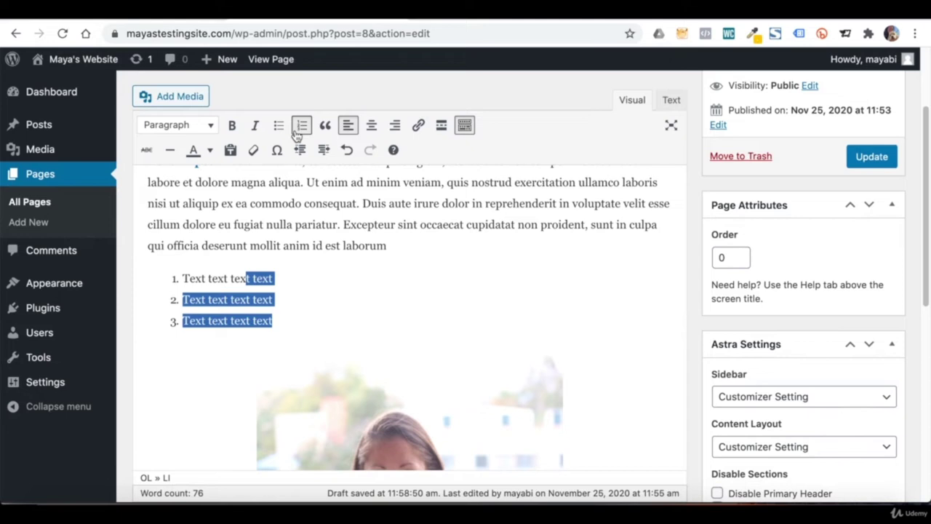
click(319, 309)
drag(231, 278, 230, 320)
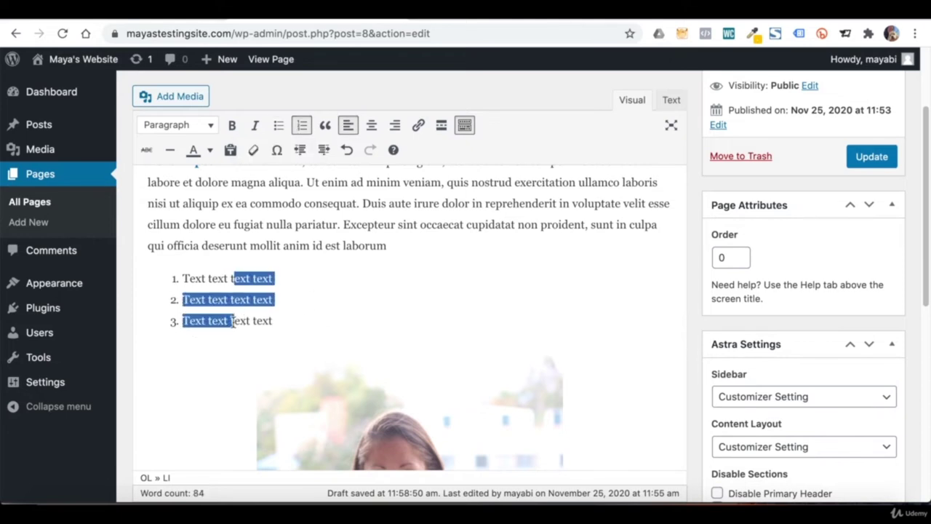
click(278, 126)
click(281, 298)
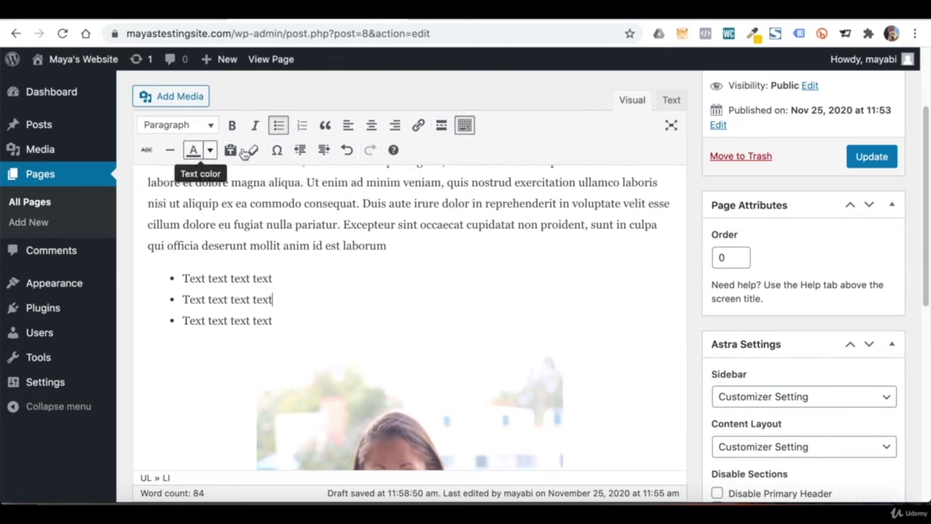
click(465, 128)
click(464, 128)
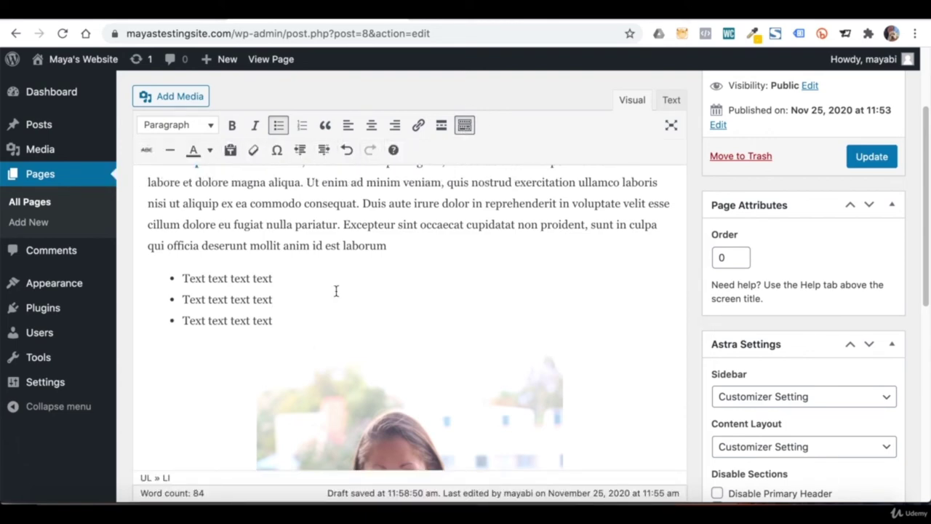
scroll(335, 288, down, 5)
scroll(335, 290, up, 8)
scroll(335, 289, up, 1)
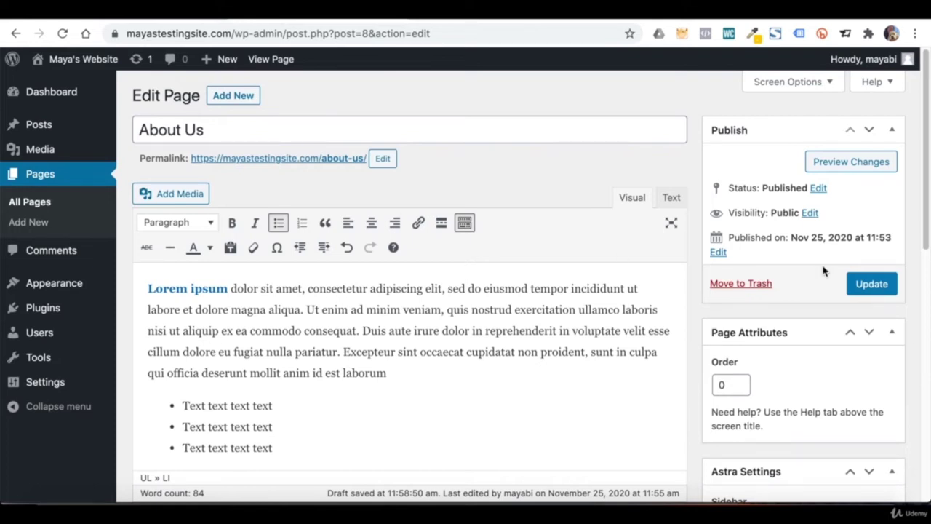
Update the About Us page, then go to the All Posts list.
click(886, 285)
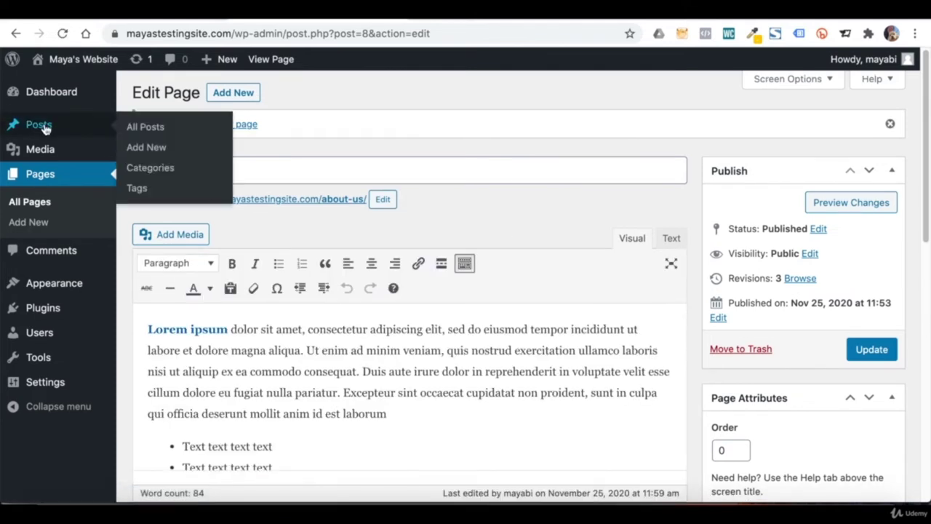
click(41, 125)
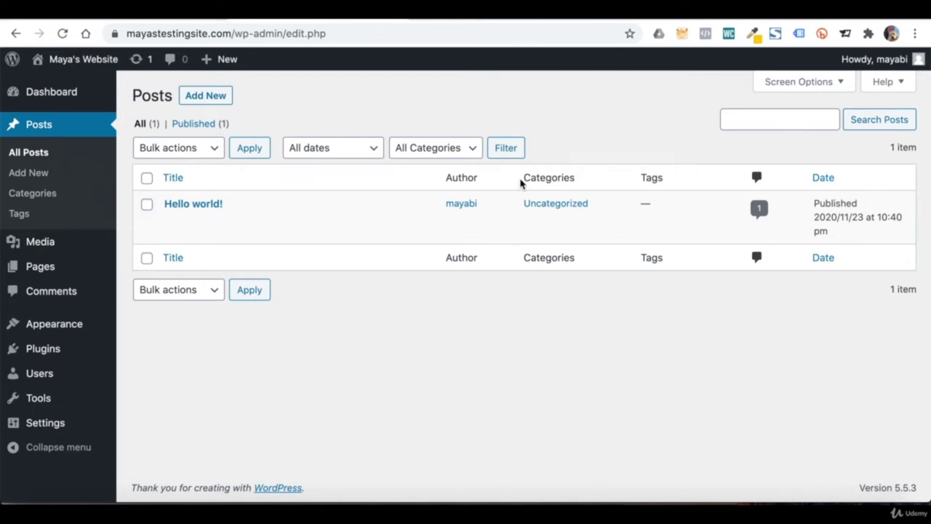
Highlight the Categories and Tags column headings in the posts list, then clear the selection.
drag(524, 177, 579, 181)
drag(641, 177, 664, 180)
click(609, 140)
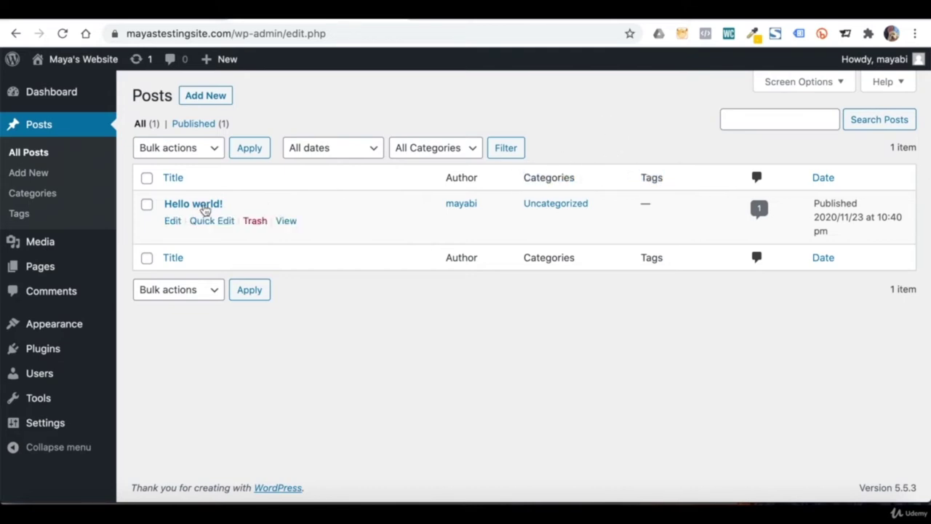
Preview the Hello world! post on the site, then move it to the Trash.
click(285, 221)
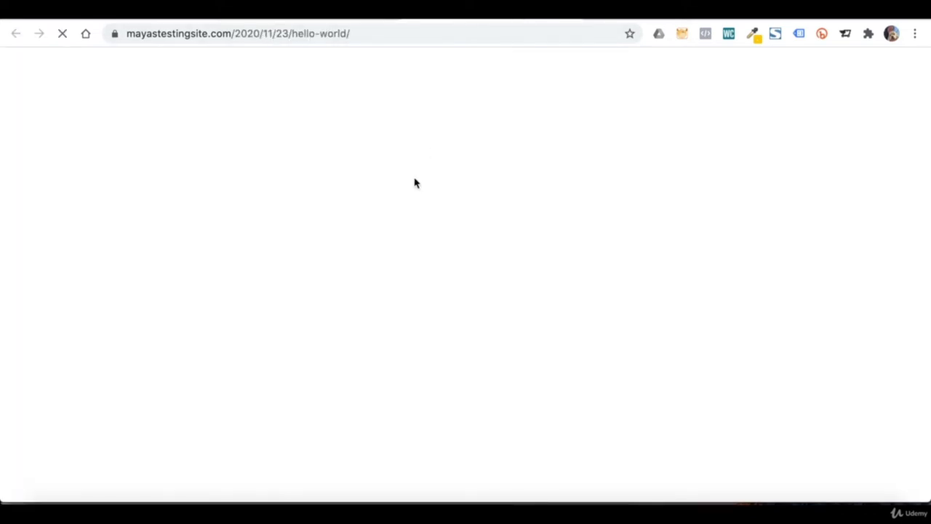
scroll(414, 182, down, 4)
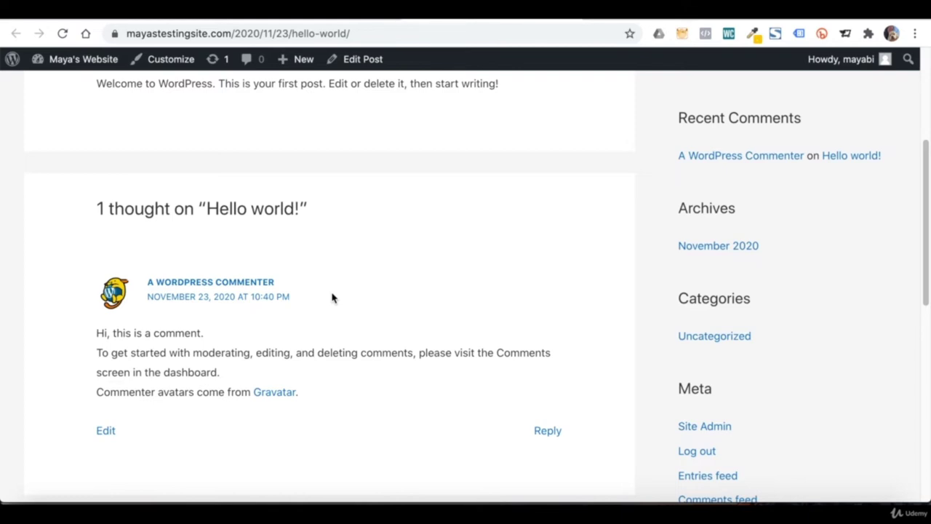
click(313, 22)
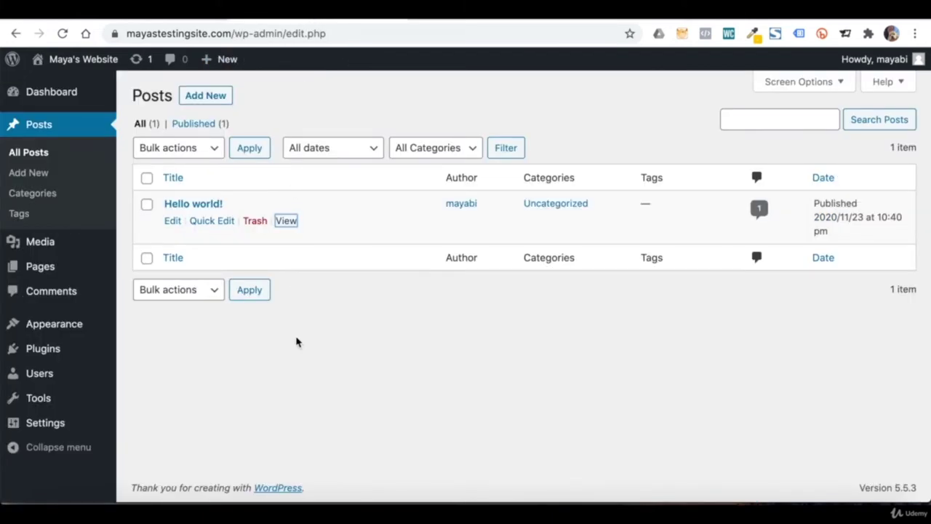
click(256, 221)
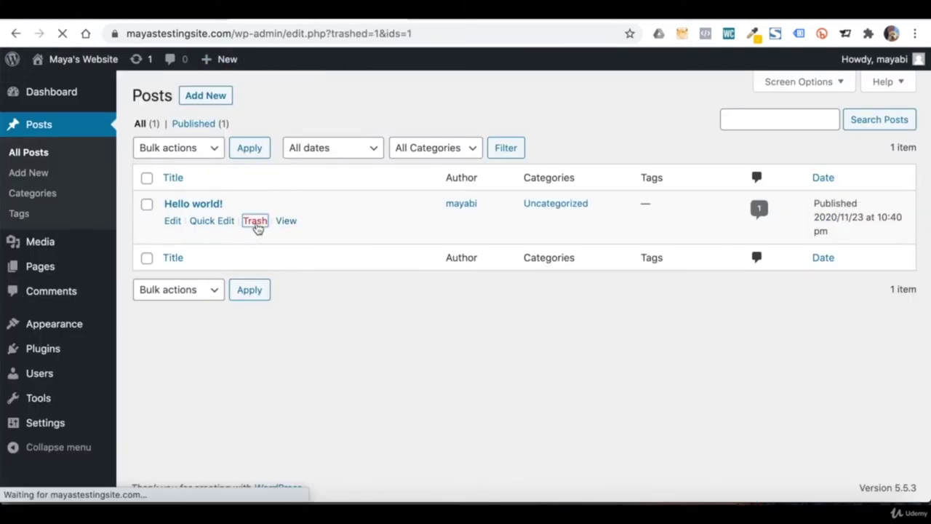
click(206, 99)
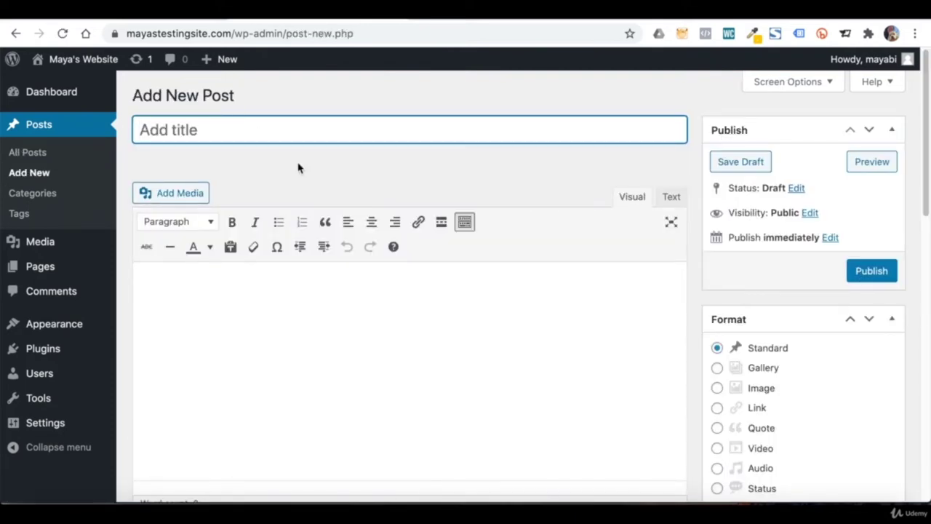
Title the post 'Freddie Mercury: The Last Interview' and paste three Lorem ipsum paragraphs as its body.
text(Freddie )
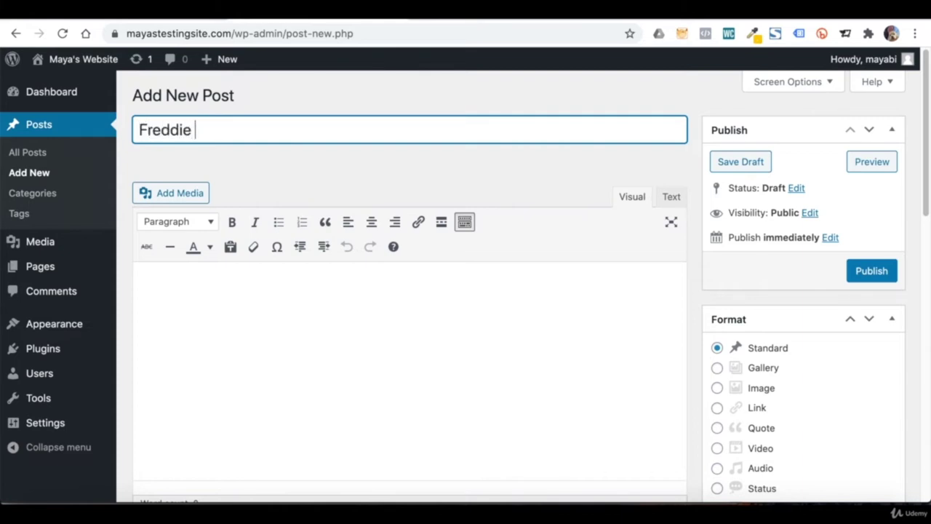
text(Mercury: )
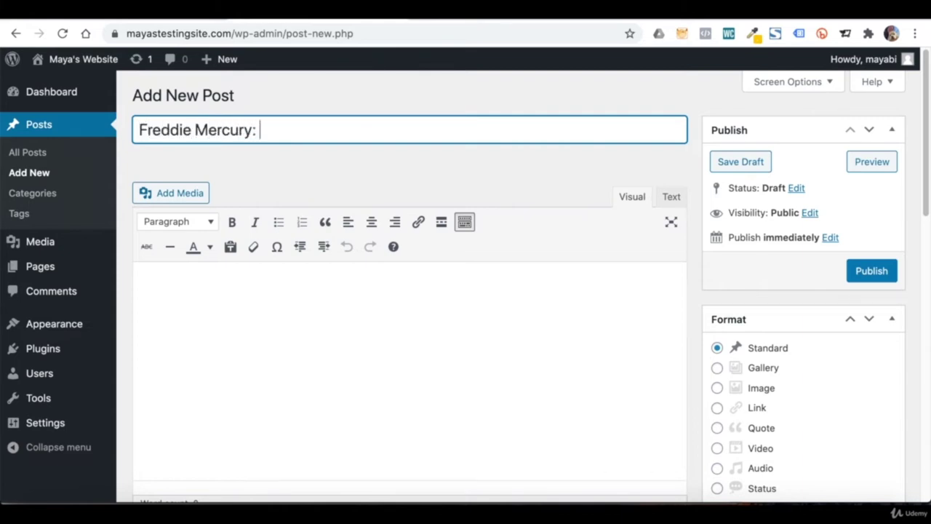
text(The Last )
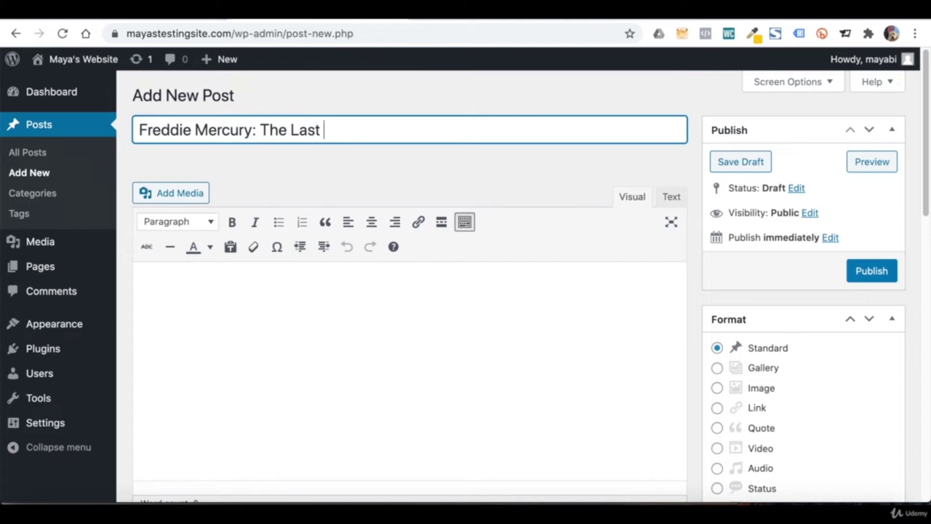
text(Interview)
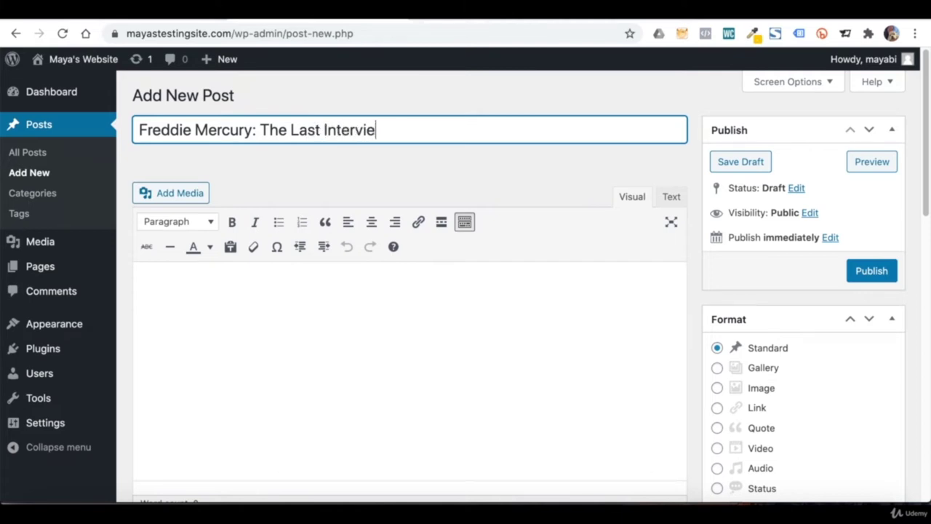
click(369, 412)
key(ctrl+v)
key(Return)
key(ctrl+v)
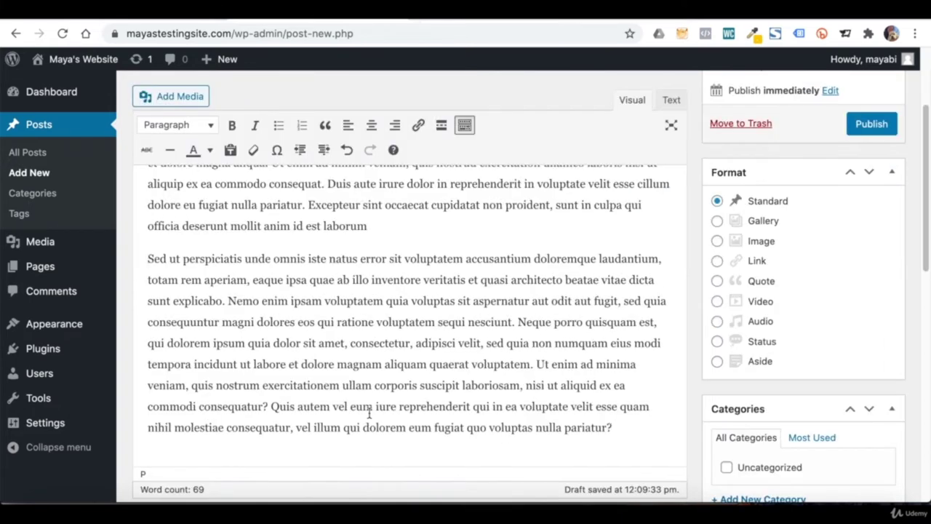
key(Return)
key(ctrl+v)
scroll(342, 355, up, 6)
scroll(342, 354, down, 5)
scroll(381, 333, up, 5)
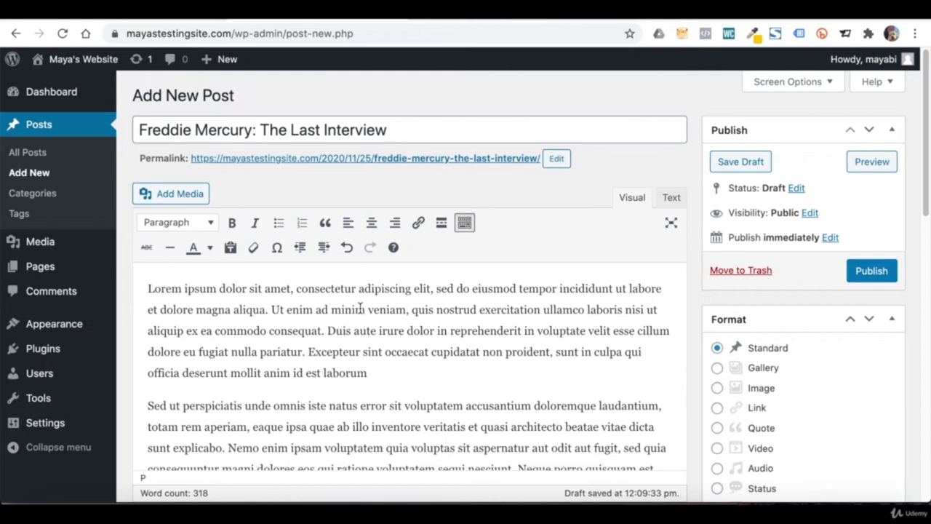
Add a new category named 'Music' from the post's Categories box.
scroll(359, 308, down, 3)
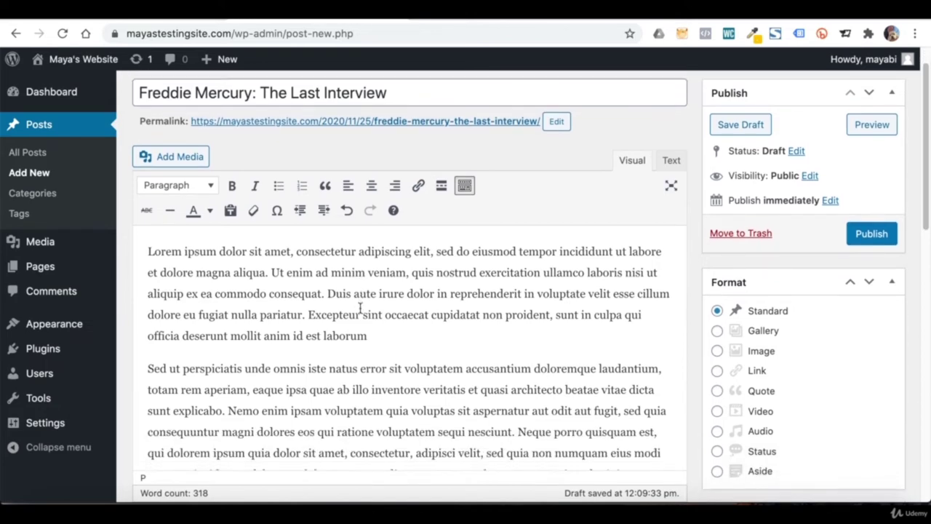
scroll(360, 308, up, 1)
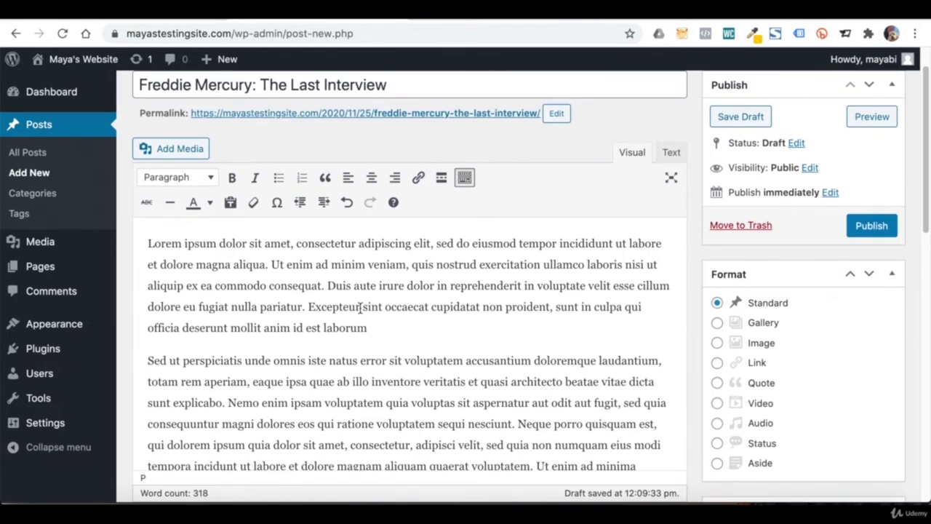
scroll(568, 199, up, 2)
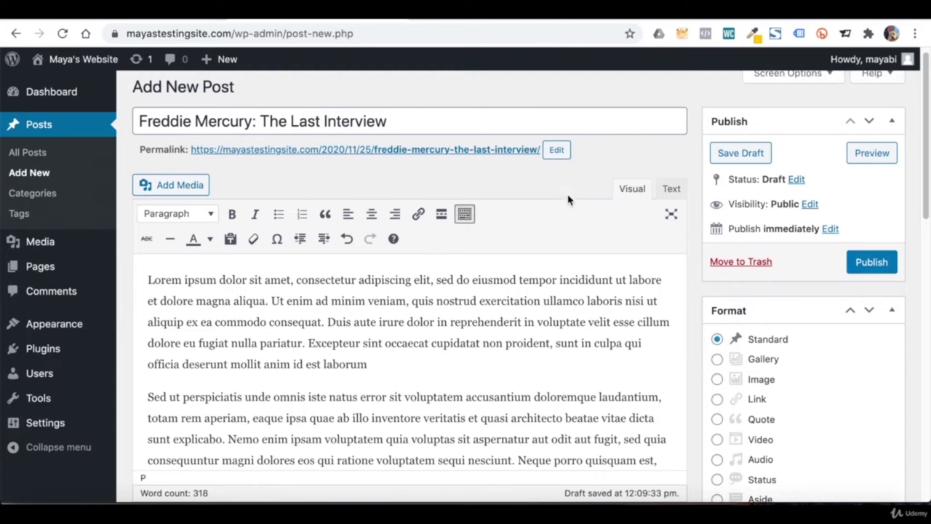
scroll(815, 207, down, 3)
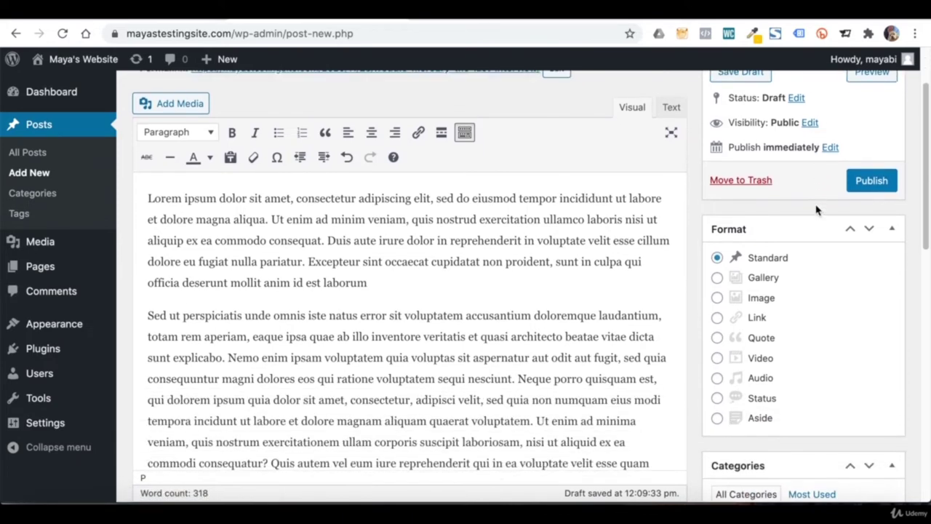
scroll(816, 206, down, 1)
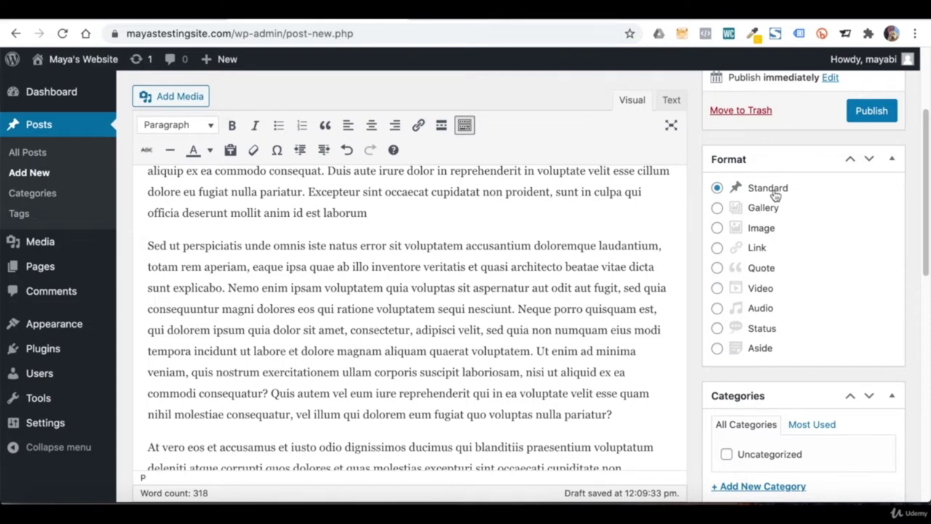
scroll(775, 194, down, 5)
scroll(776, 194, down, 2)
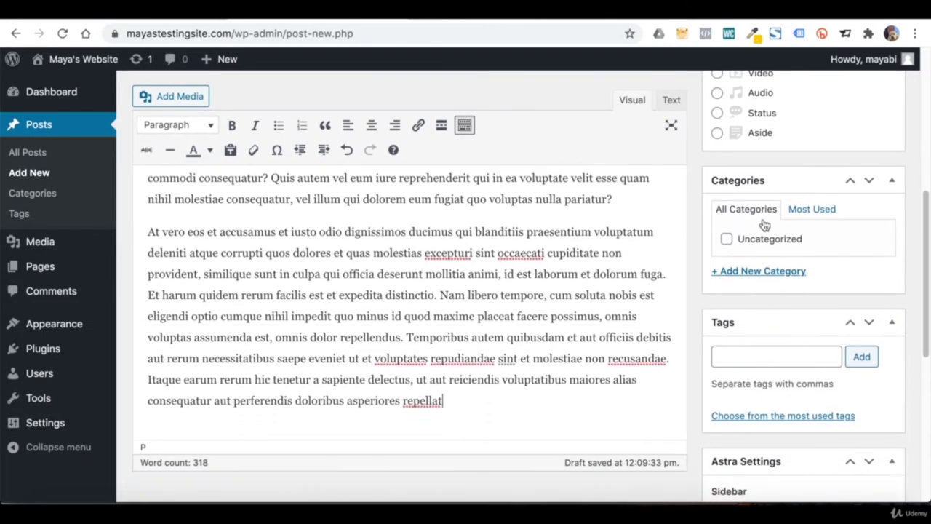
click(737, 277)
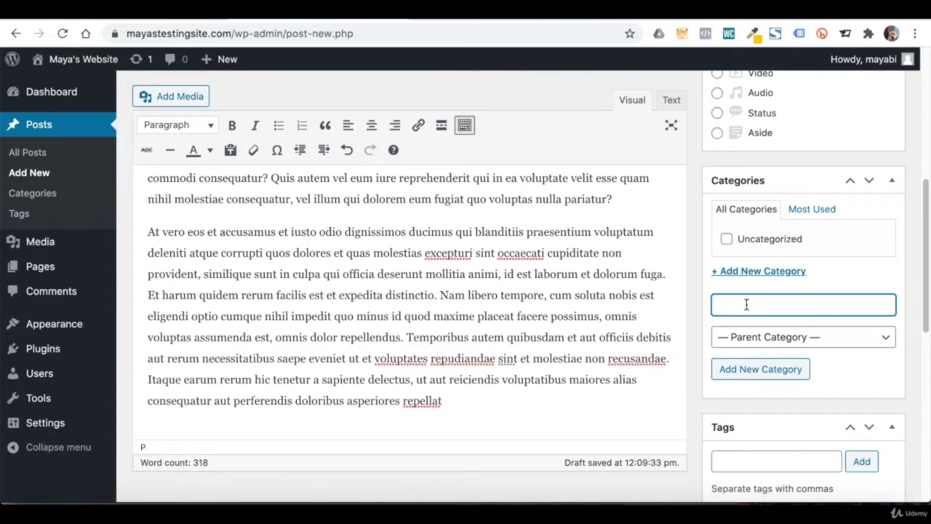
text(Music)
click(745, 370)
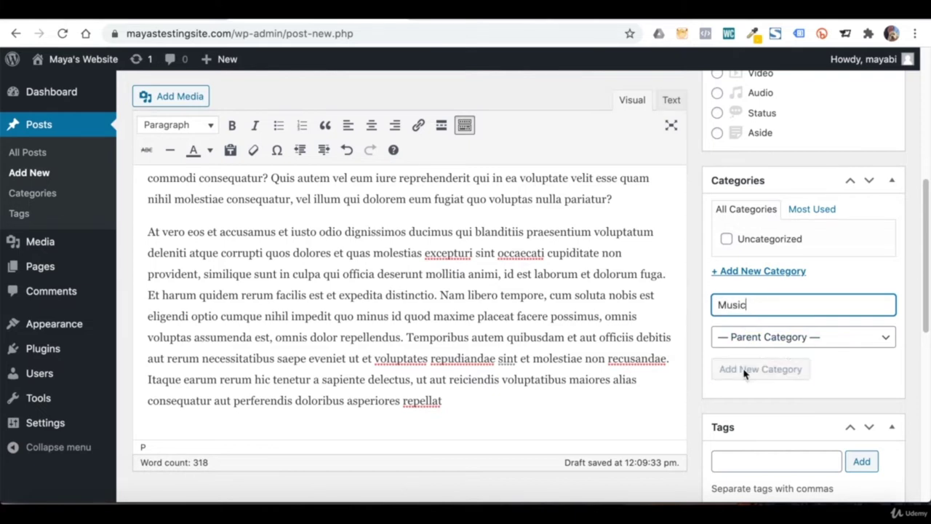
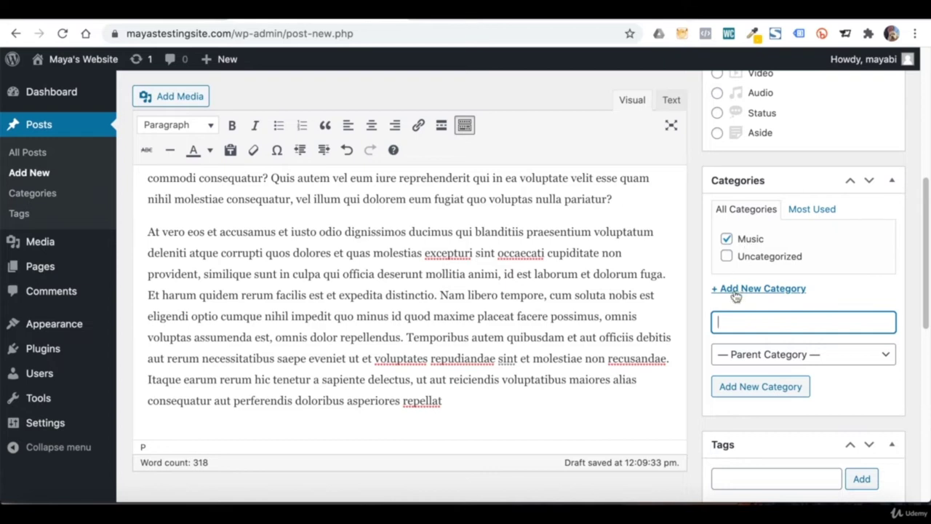
Add Movies and Theater as new categories, then untick both so only Music stays checked.
scroll(733, 293, down, 1)
text(Movies)
click(762, 373)
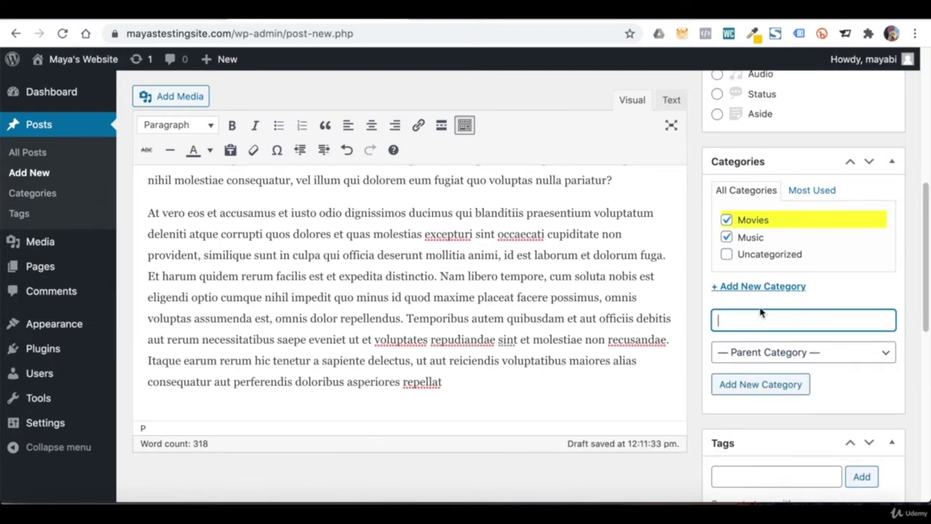
text(Theat)
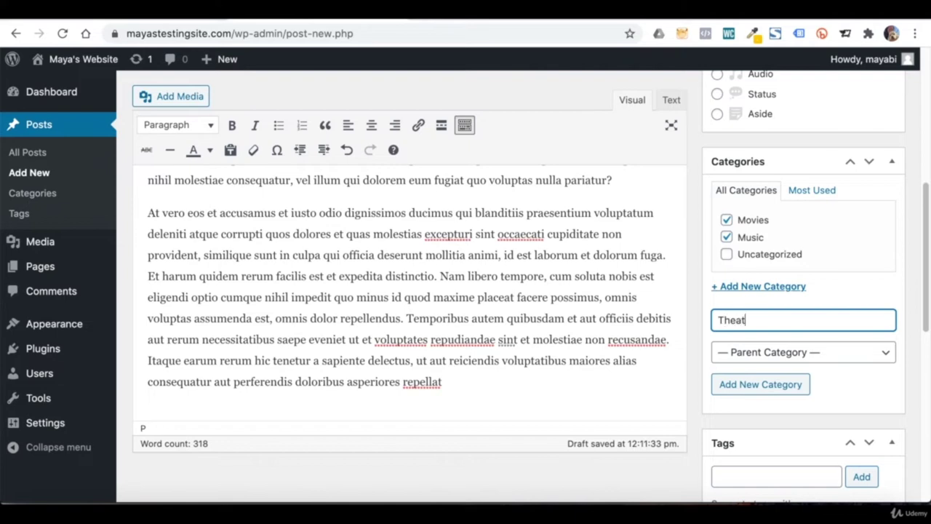
text(er)
click(757, 390)
click(726, 237)
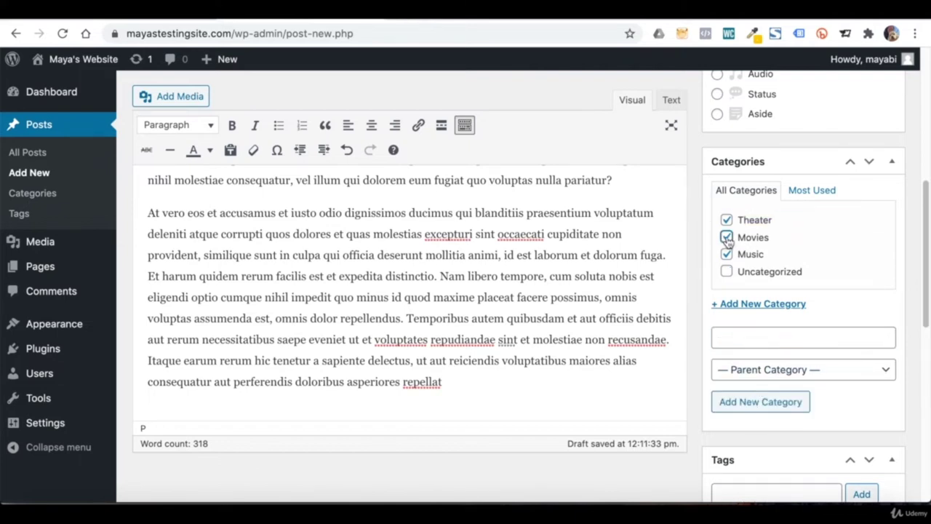
click(726, 221)
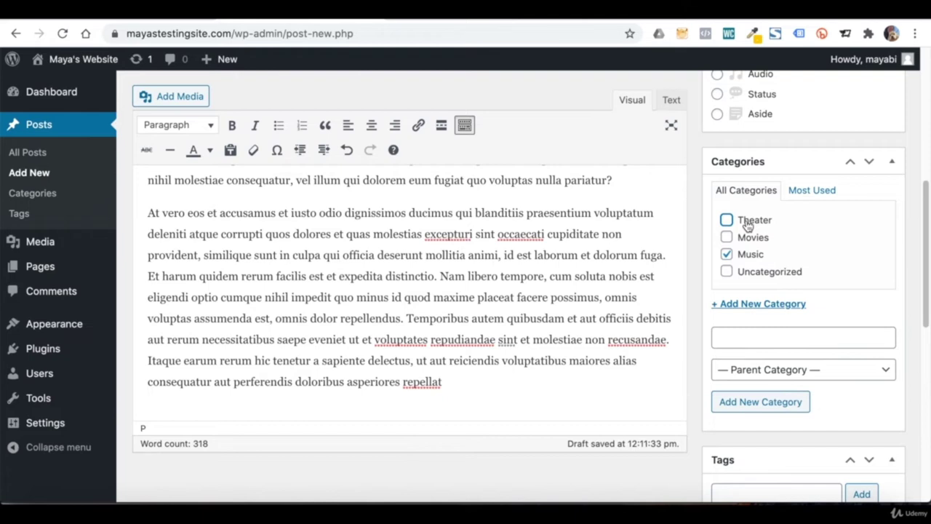
scroll(748, 226, down, 5)
Add the tags queen, freddie mercury and classic rock to the post.
click(744, 187)
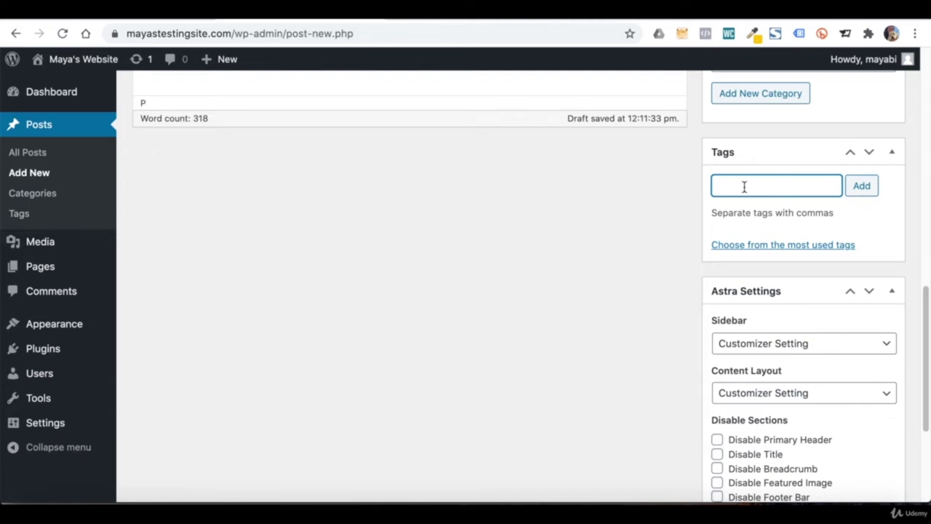
text(queen, f)
text(reddie mercu)
text(ry, )
text(classic rock)
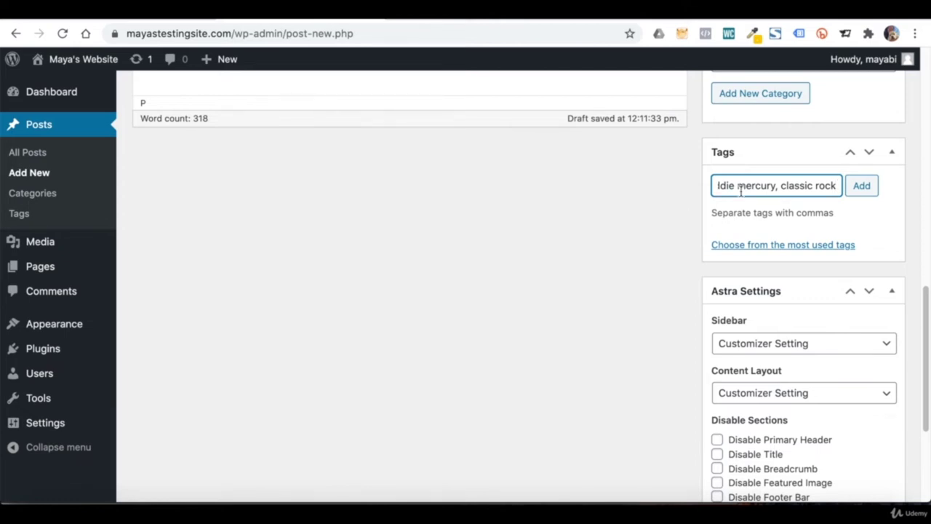
click(870, 188)
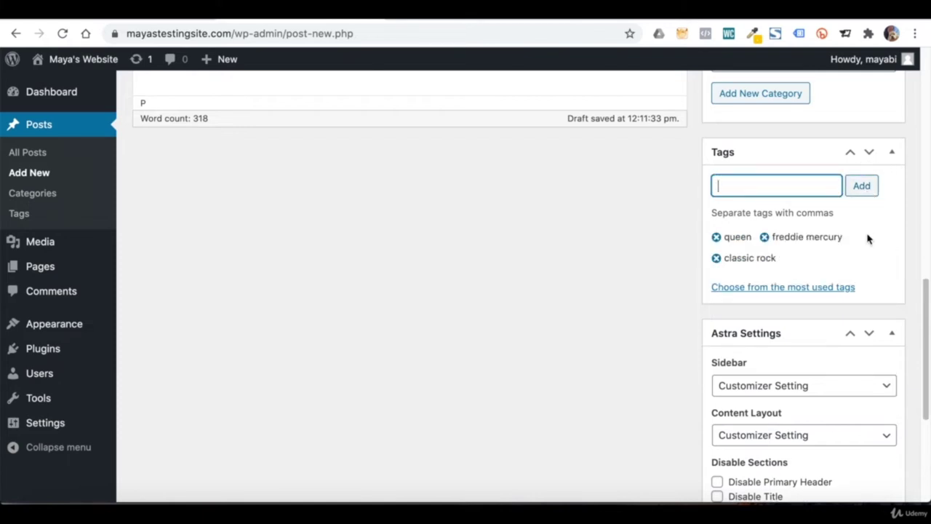
scroll(644, 274, down, 3)
scroll(644, 275, down, 5)
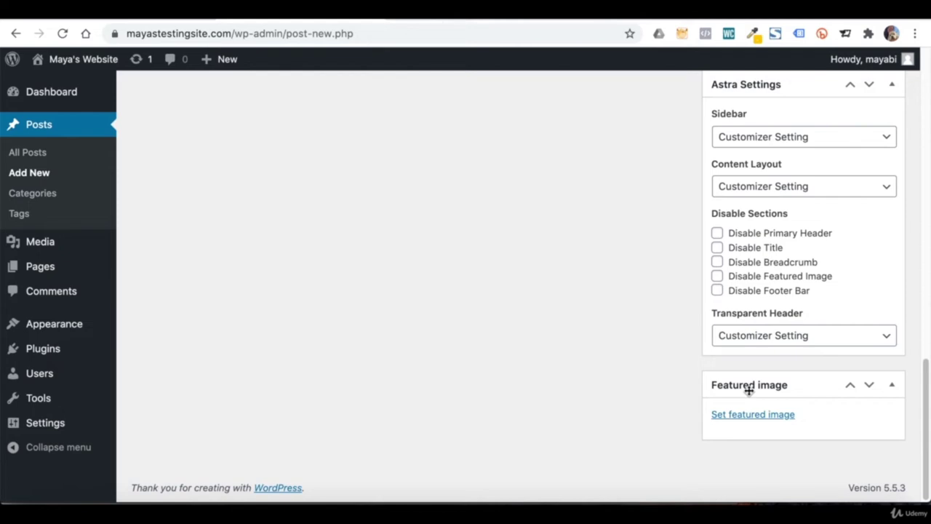
Upload video4.jpg from the computer and set it as the featured image.
click(744, 416)
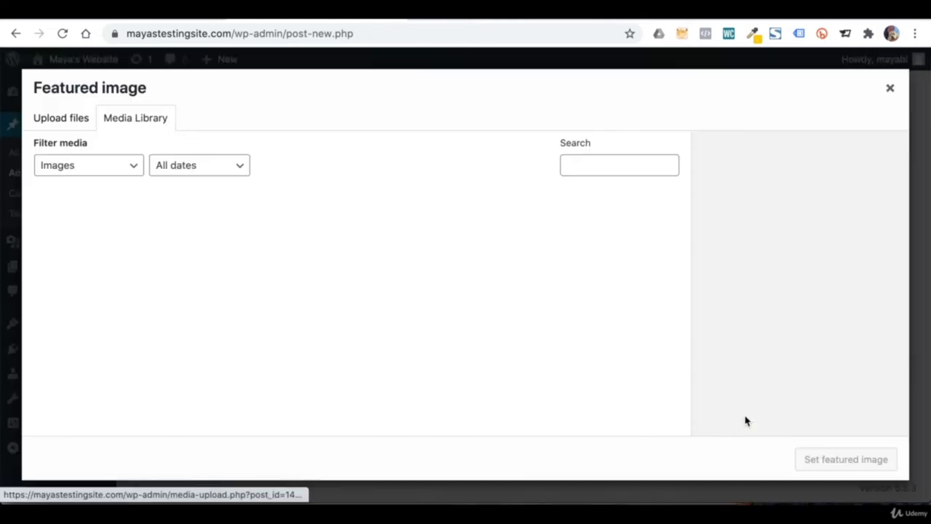
click(77, 120)
click(429, 299)
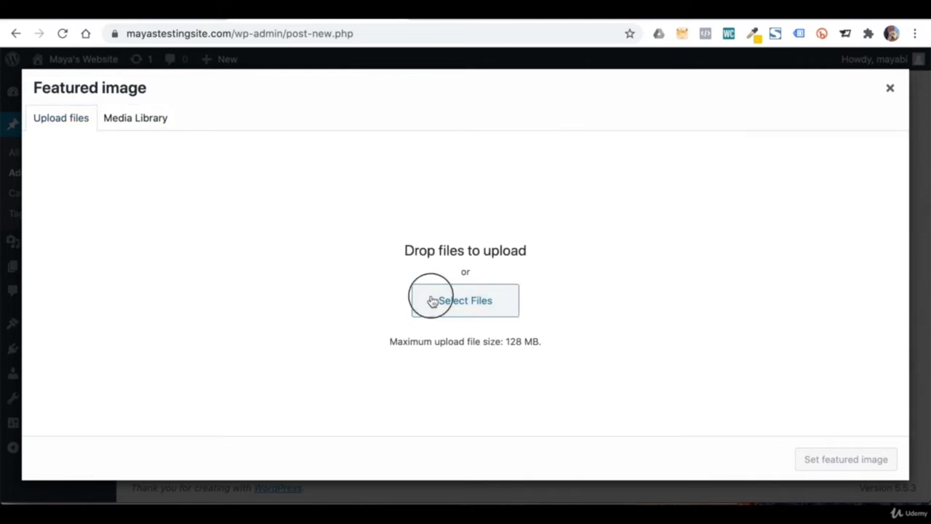
double_click(351, 109)
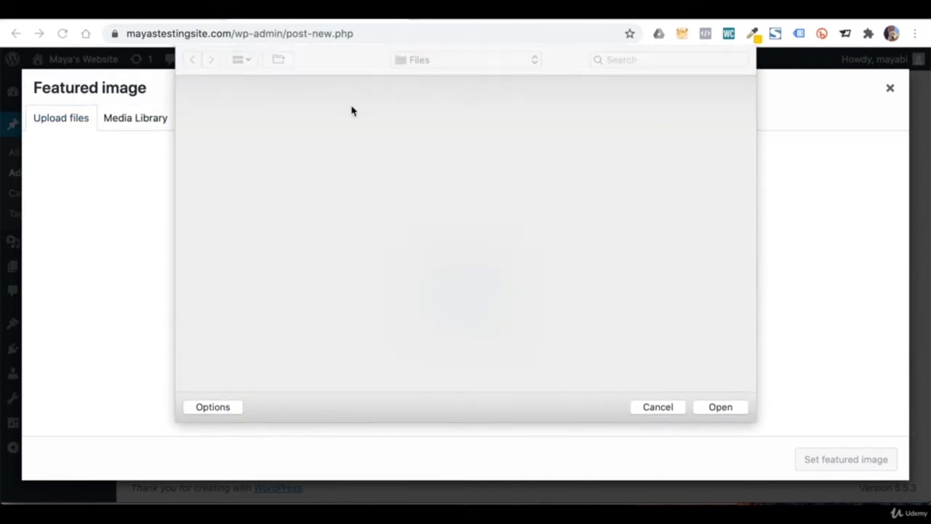
click(844, 459)
scroll(833, 455, down, 3)
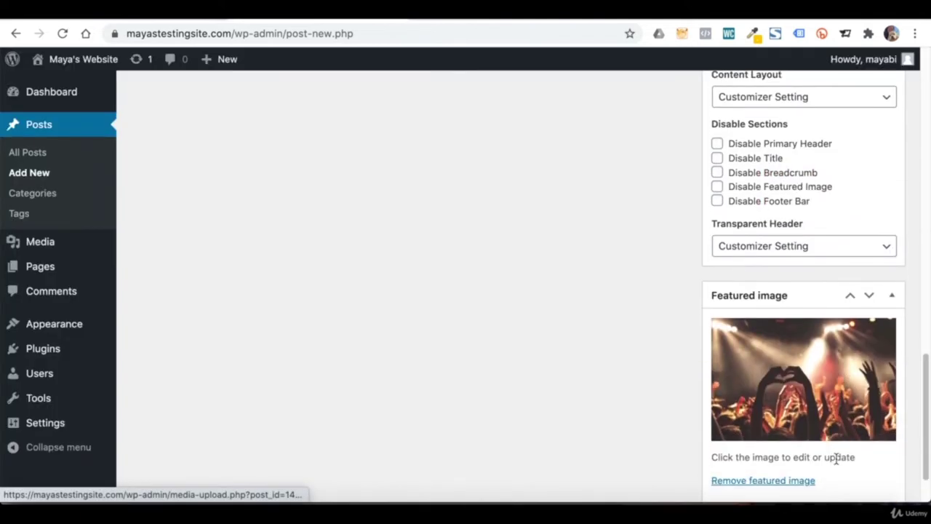
scroll(838, 463, up, 3)
scroll(838, 464, up, 10)
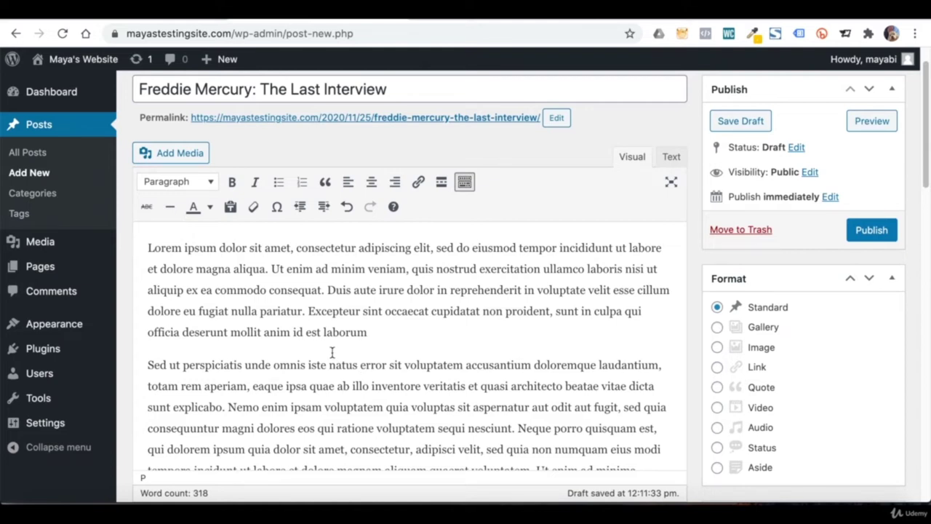
Insert a Read More break before 'Ut enim' and publish the post.
click(270, 269)
click(442, 183)
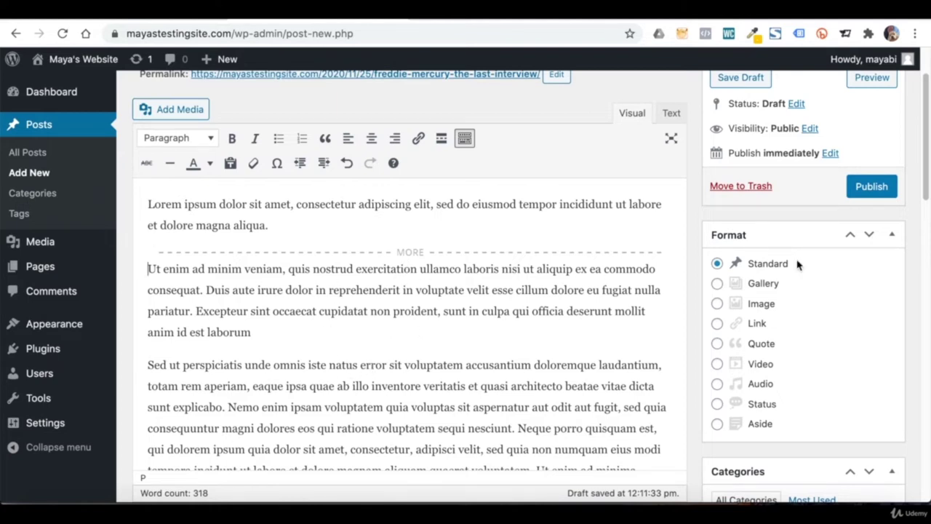
click(870, 186)
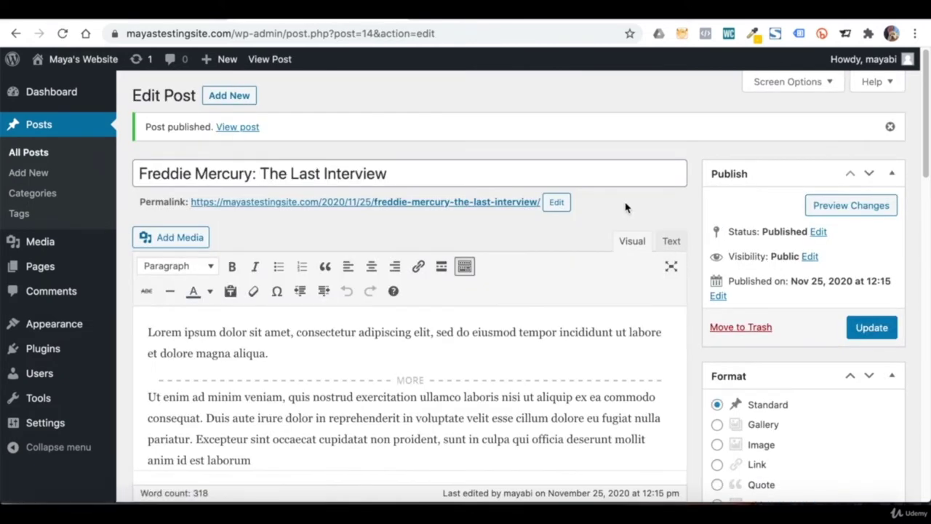
View the published post on the live site, then go to the Categories page.
click(496, 203)
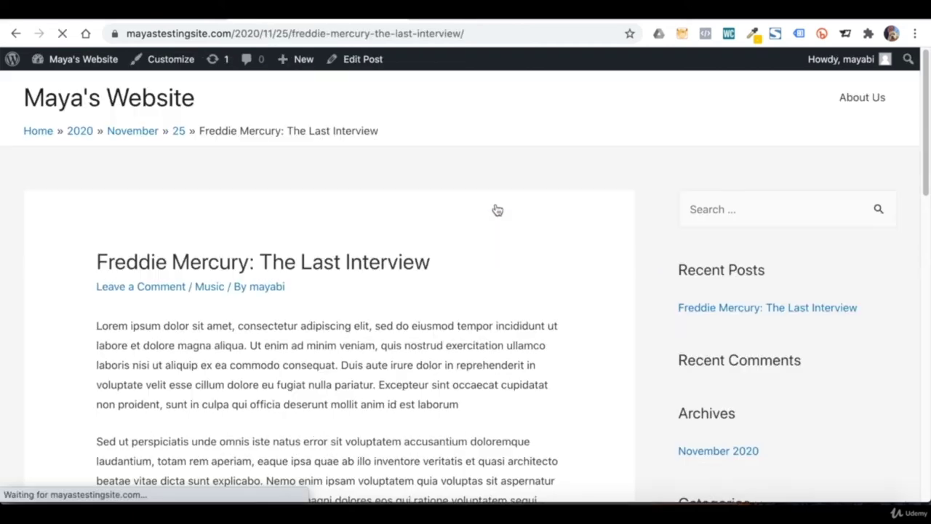
scroll(486, 204, down, 5)
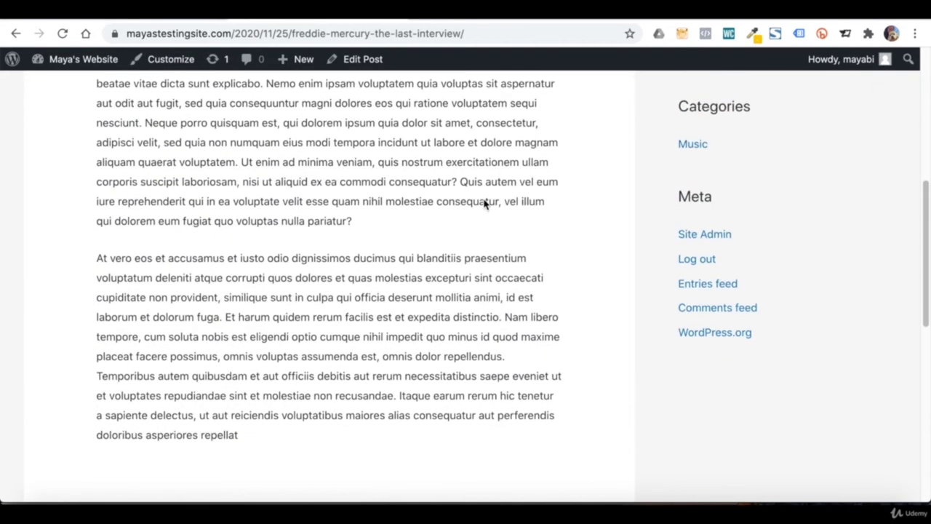
scroll(486, 204, down, 3)
scroll(486, 204, left, 5)
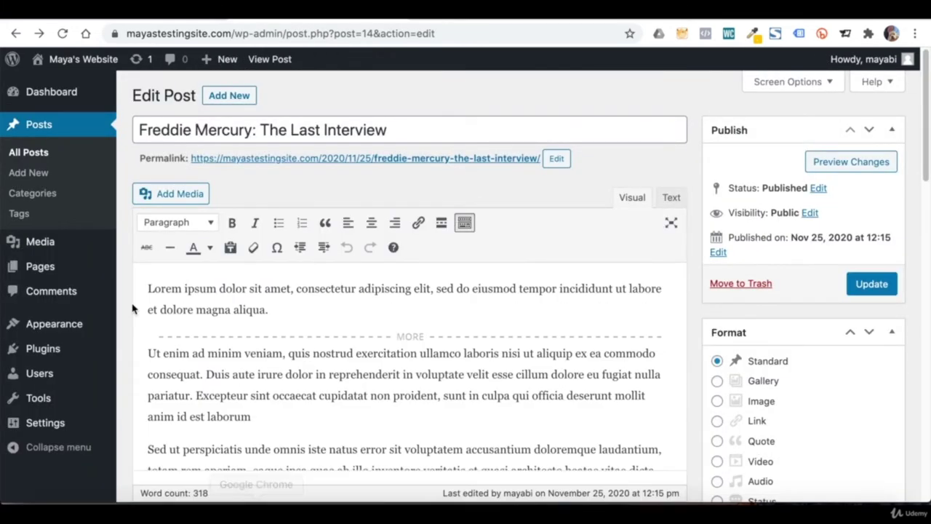
click(33, 194)
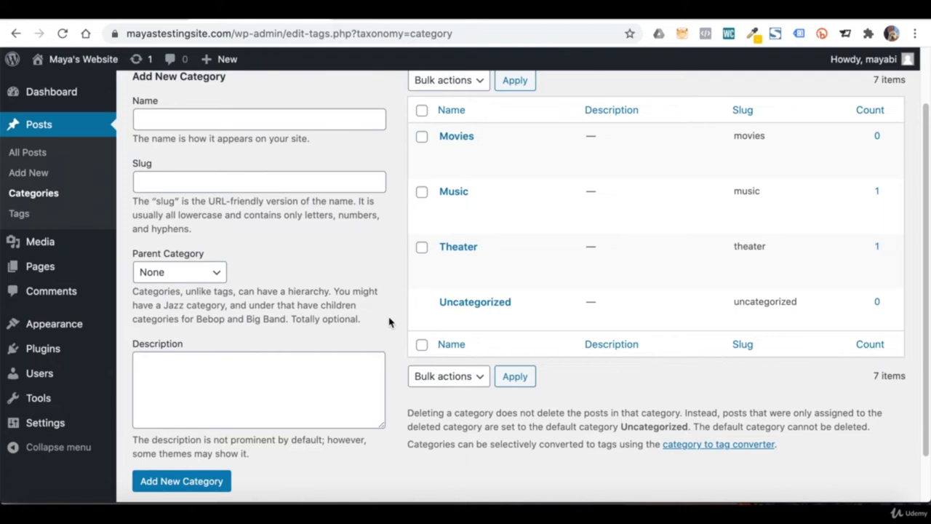
Enter TV Shows as the new category's name.
scroll(389, 322, up, 2)
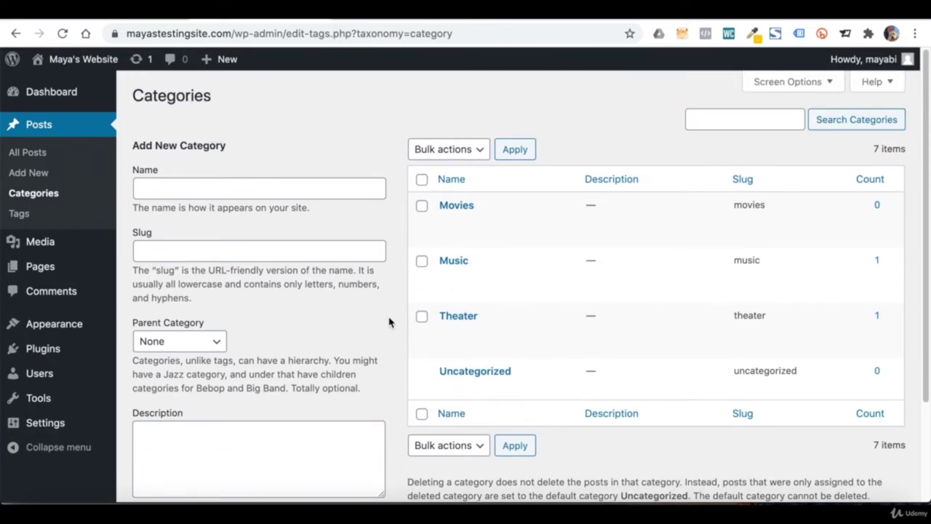
mouse_move(464, 302)
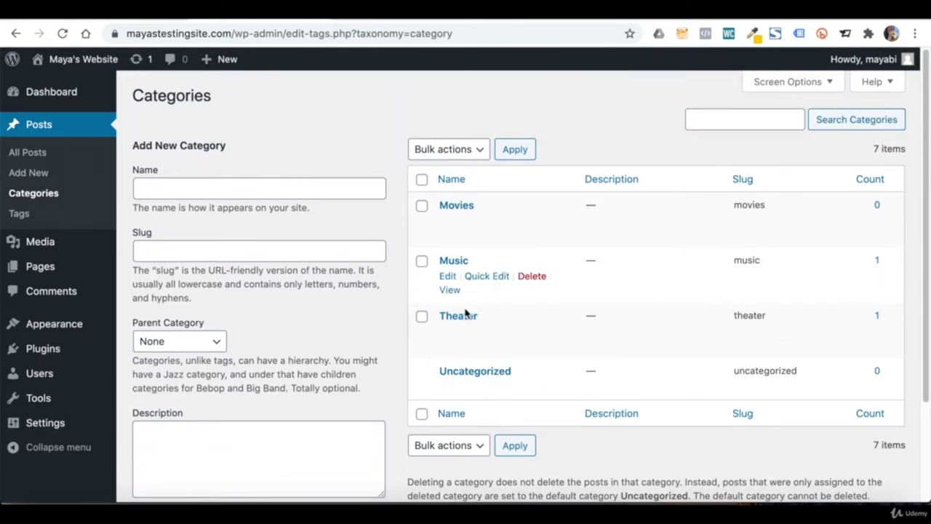
mouse_move(509, 236)
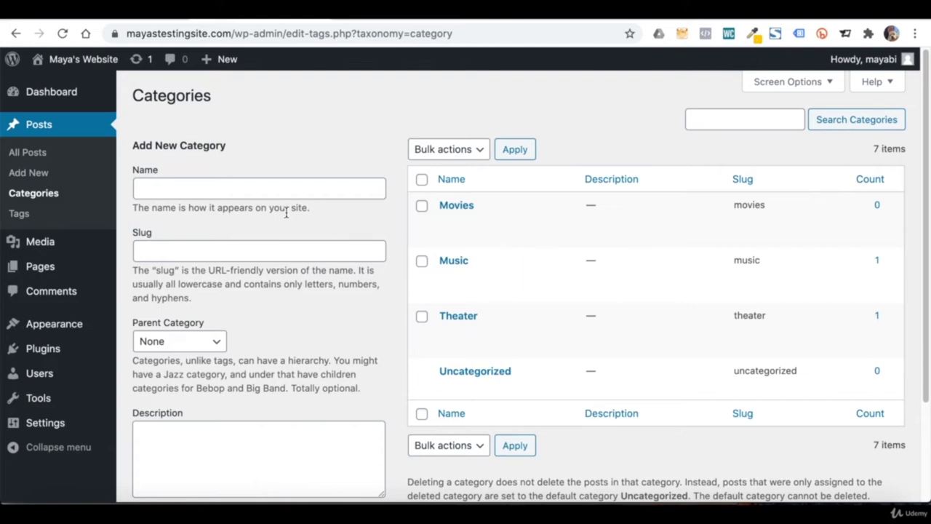
click(219, 192)
text(T)
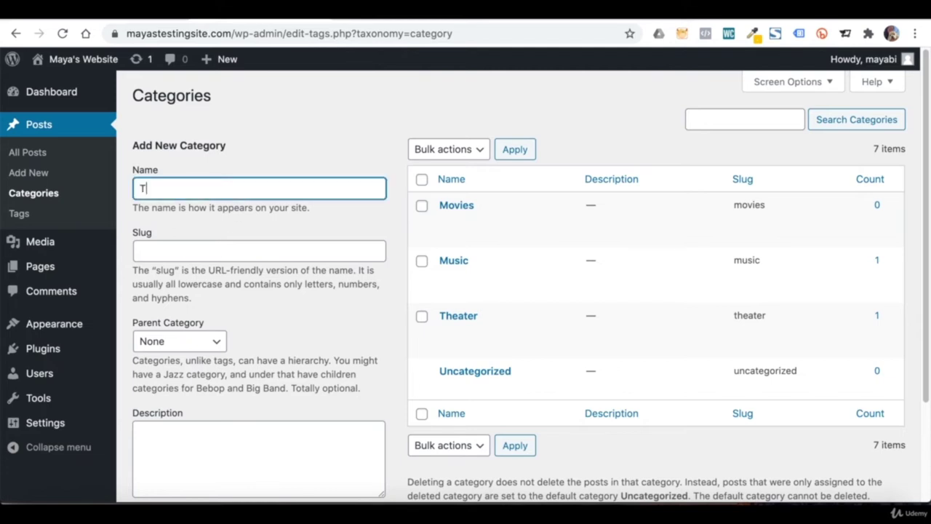
text(V Shows)
click(211, 249)
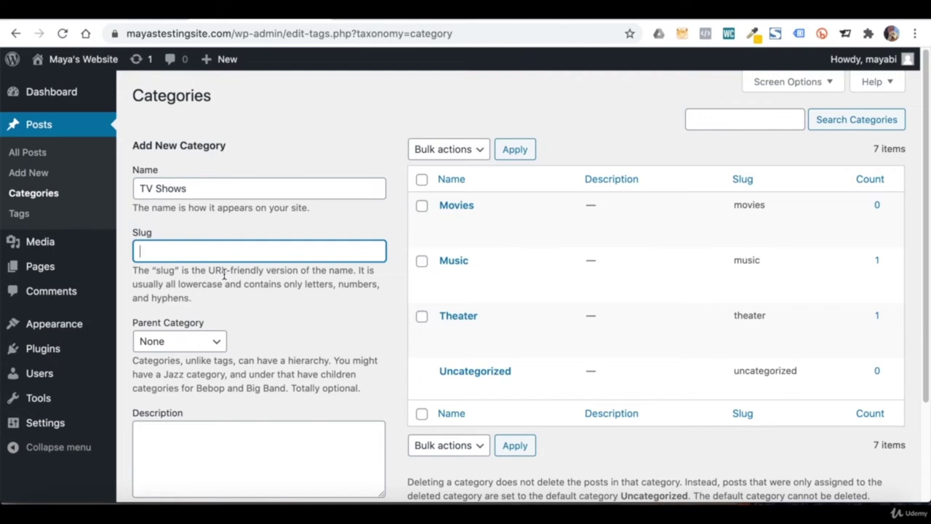
click(225, 271)
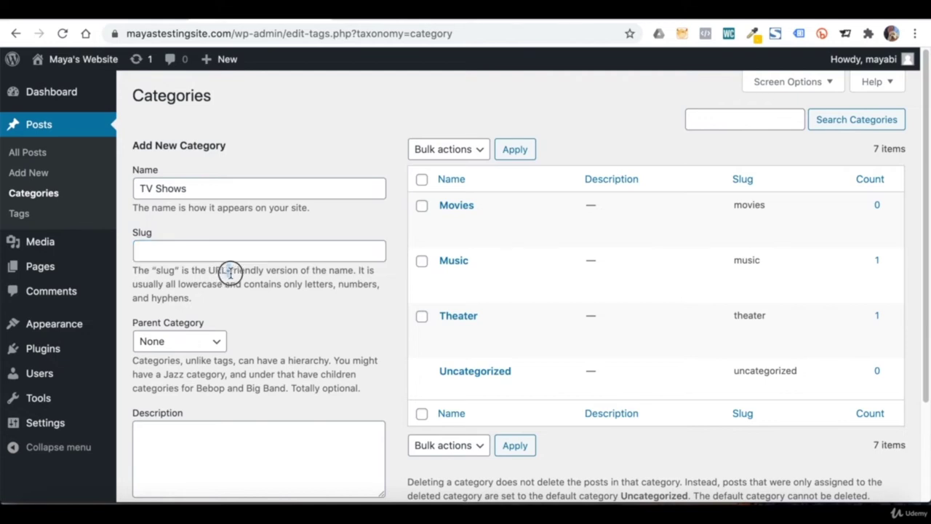
Set the slug to tv-shows and add the TV Shows category.
triple_click(170, 186)
key(ctrl+c)
click(158, 251)
key(ctrl+v)
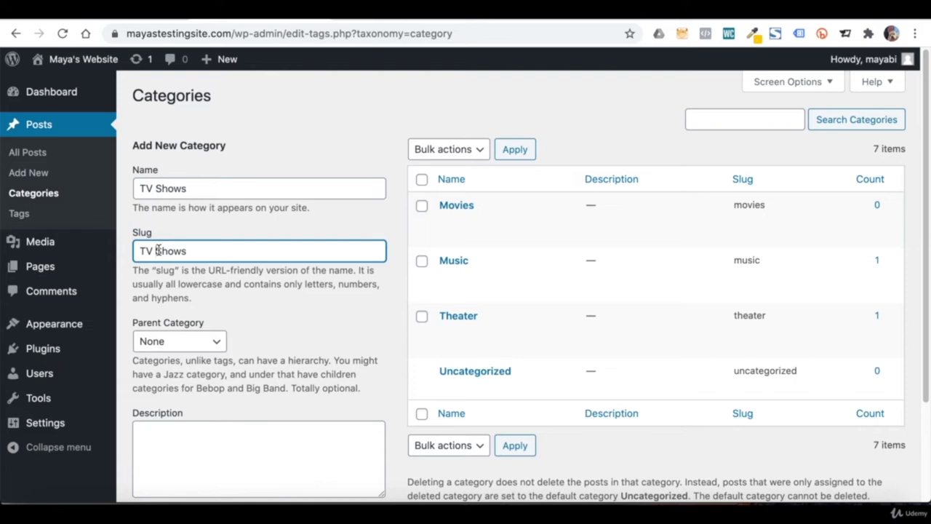
click(157, 250)
key(BackSpace)
text(-)
click(282, 314)
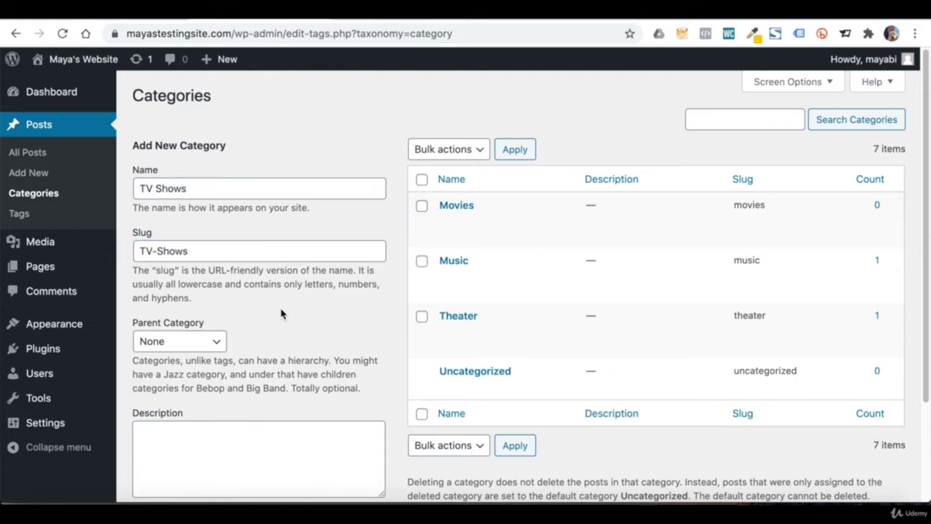
scroll(282, 313, down, 3)
click(182, 428)
scroll(247, 303, up, 2)
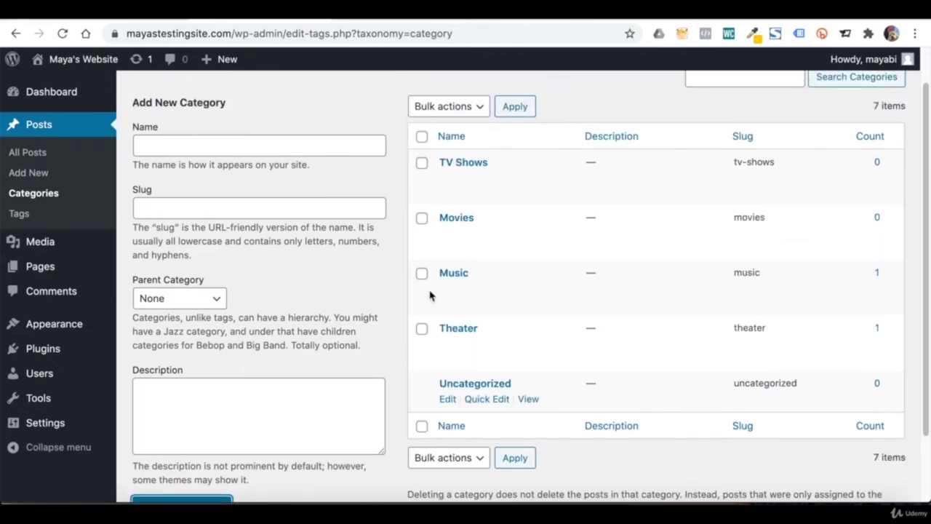
Add an American TV Shows category with TV Shows as its parent.
click(311, 146)
text(American TV Shows)
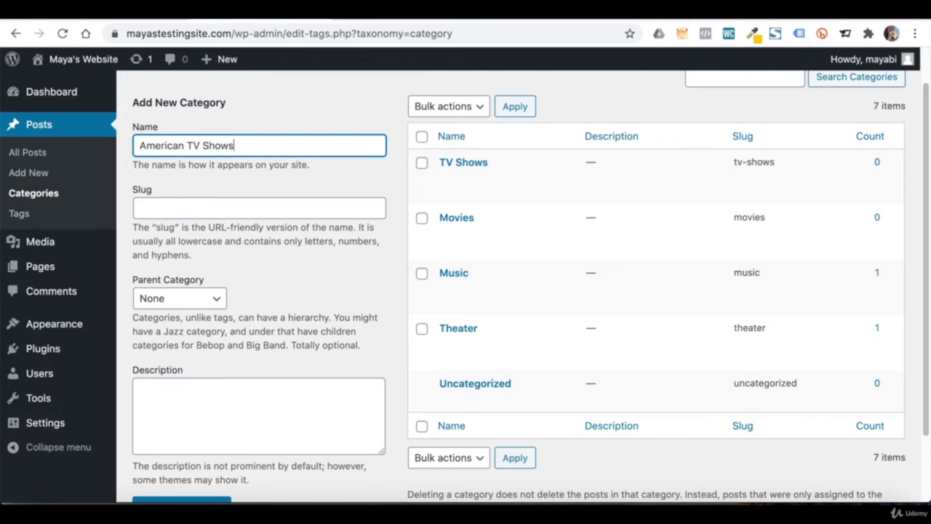
click(181, 301)
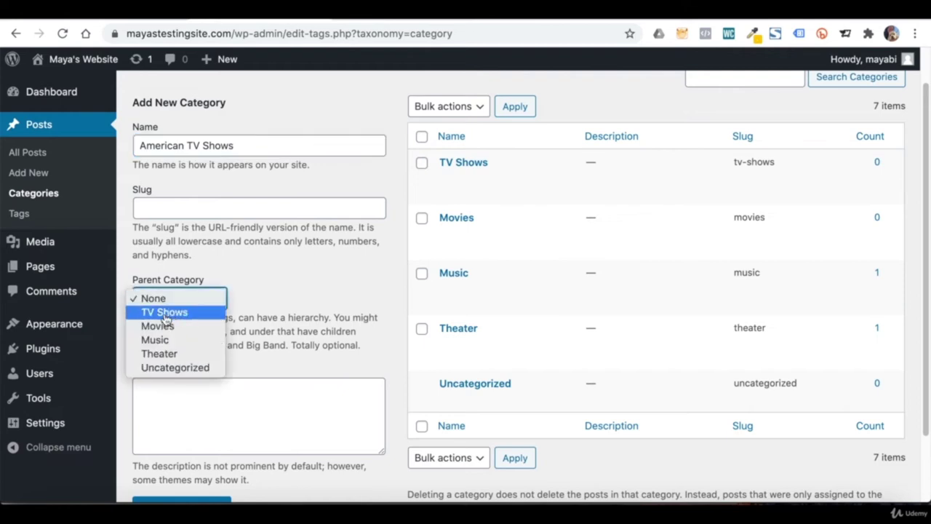
click(165, 312)
scroll(172, 372, down, 1)
click(160, 457)
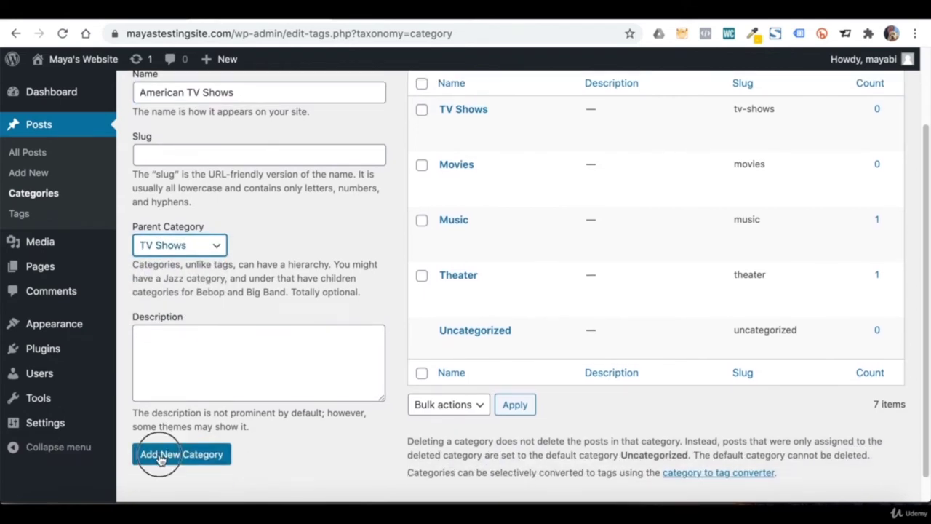
scroll(378, 247, up, 1)
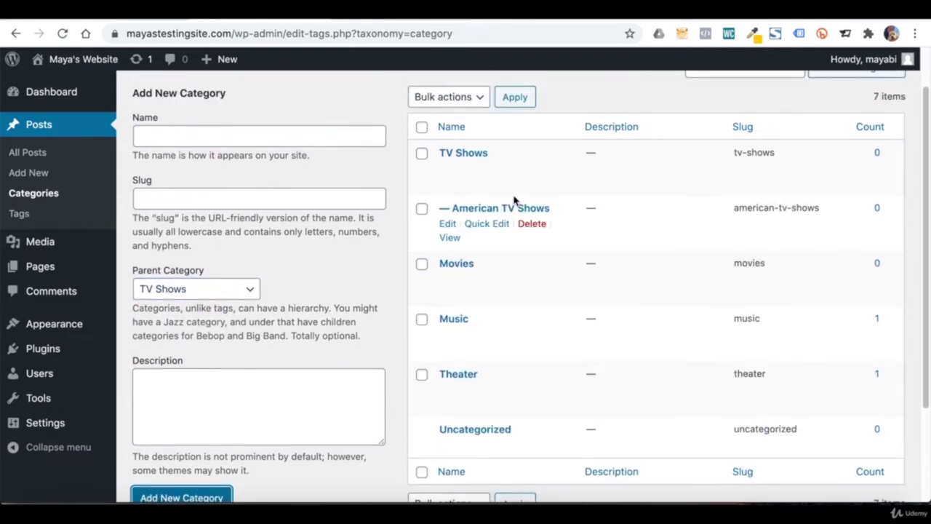
Add an International TV Shows category under TV Shows.
click(297, 139)
text(International TV Shows)
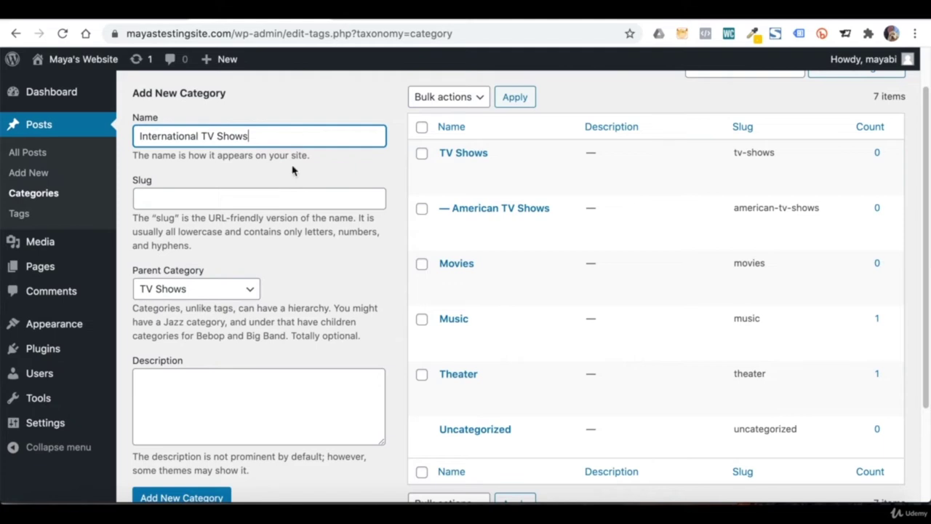
scroll(166, 295, down, 2)
click(184, 433)
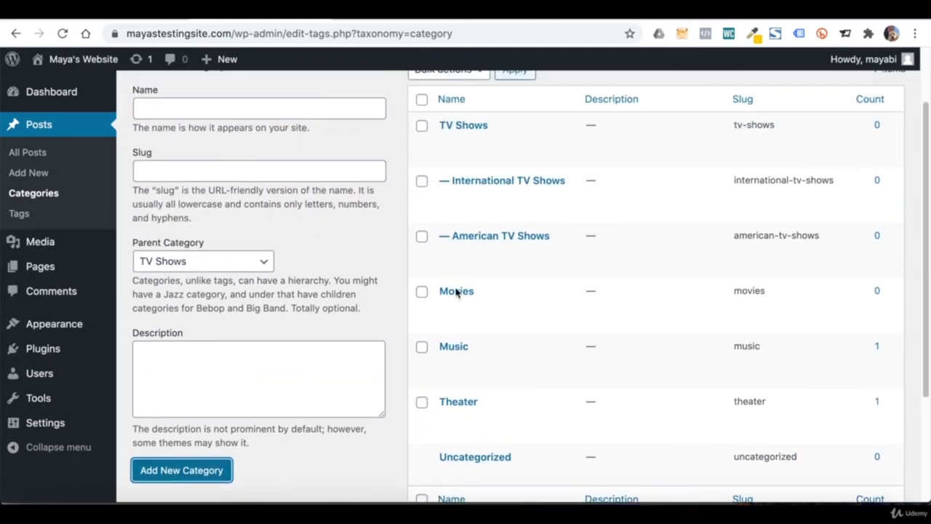
mouse_move(519, 215)
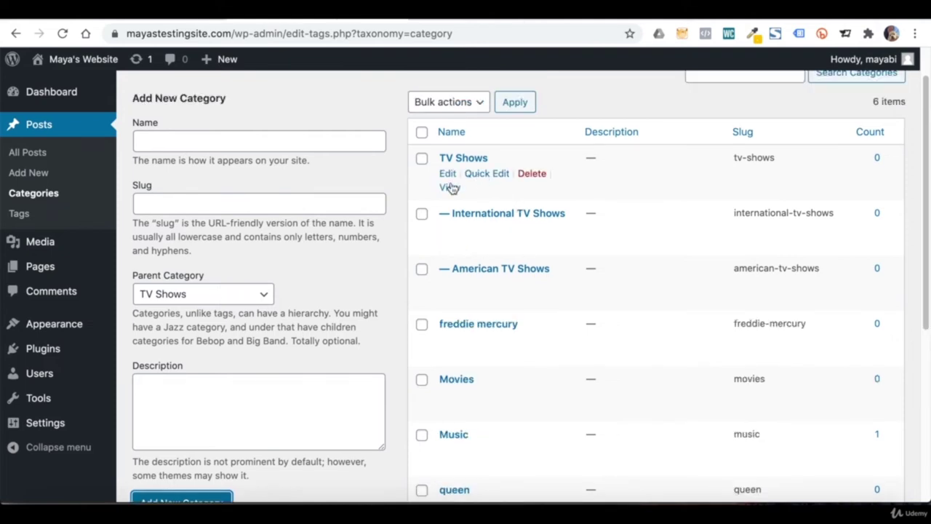
click(450, 188)
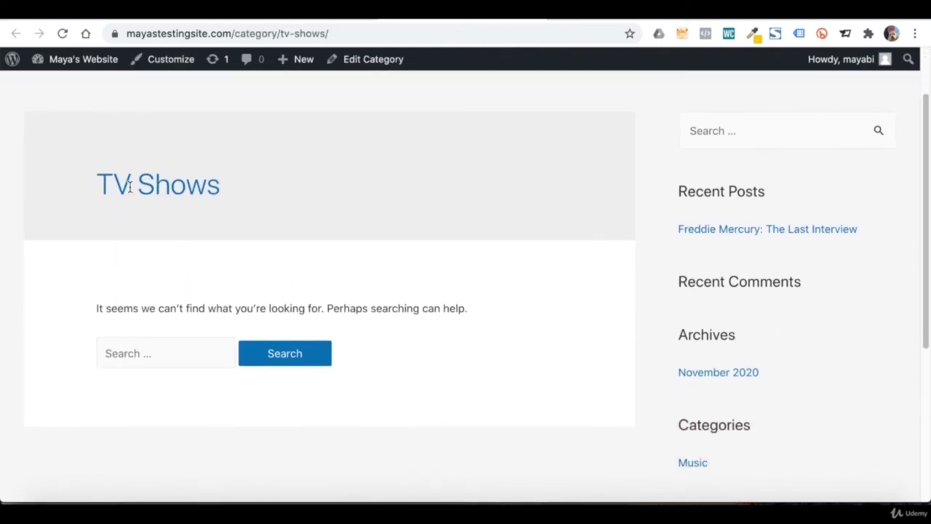
scroll(240, 302, down, 2)
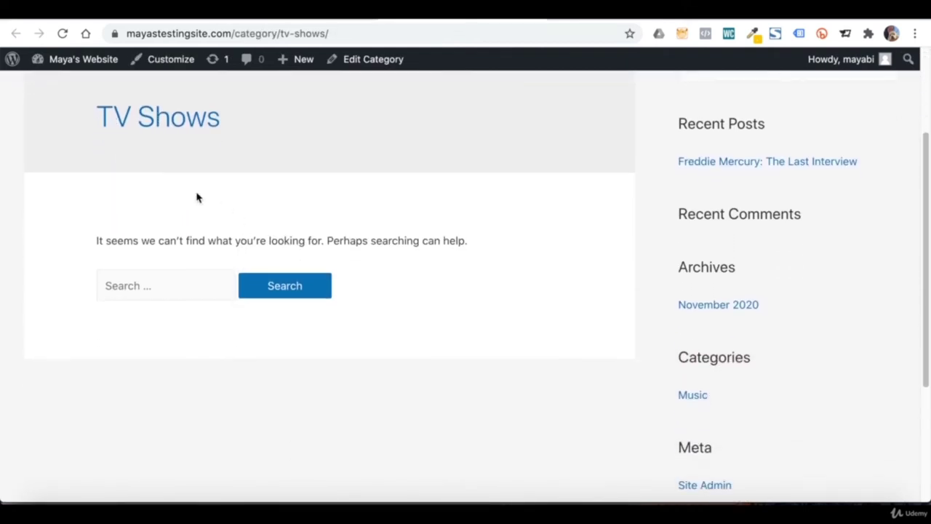
triple_click(272, 242)
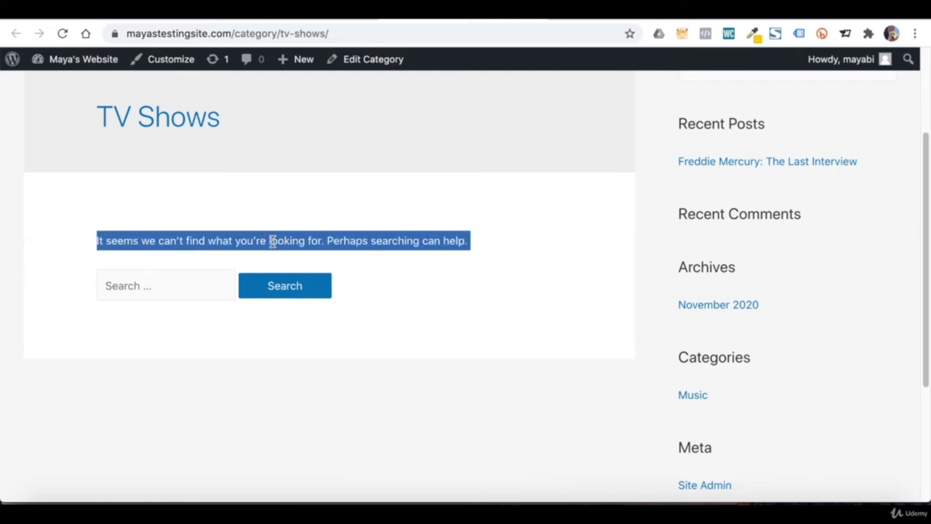
click(272, 242)
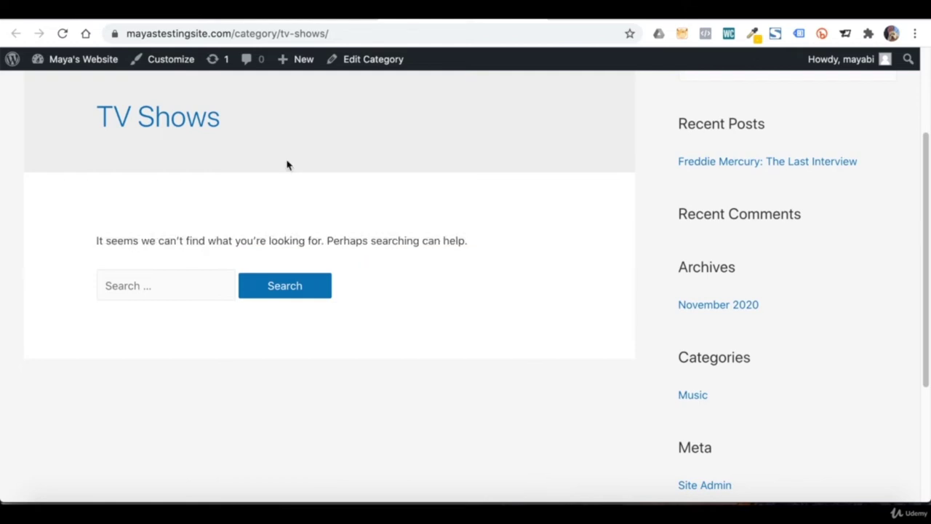
click(313, 19)
scroll(515, 320, down, 3)
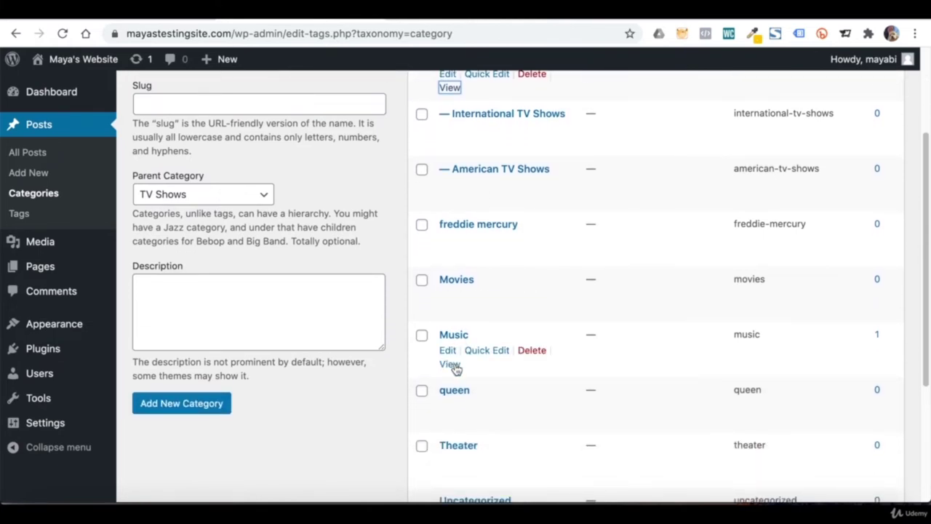
click(450, 363)
scroll(368, 279, down, 2)
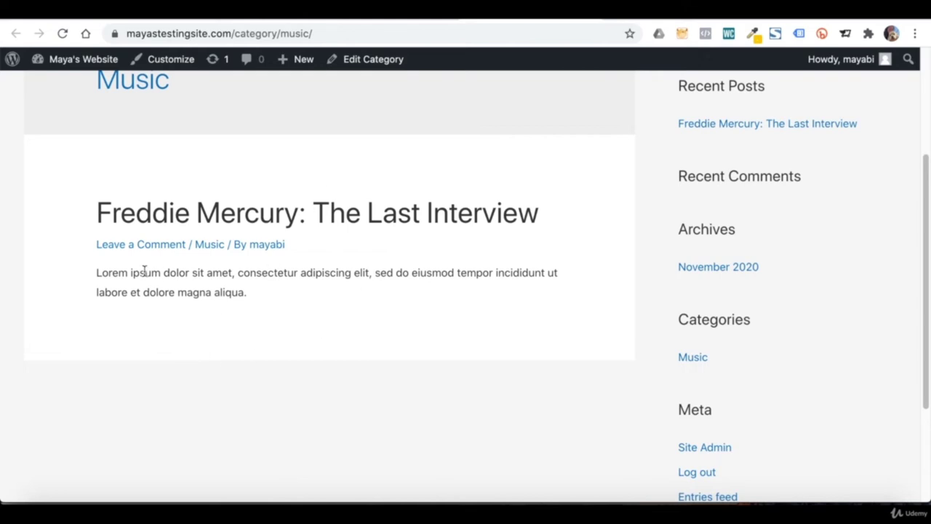
drag(99, 272, 252, 300)
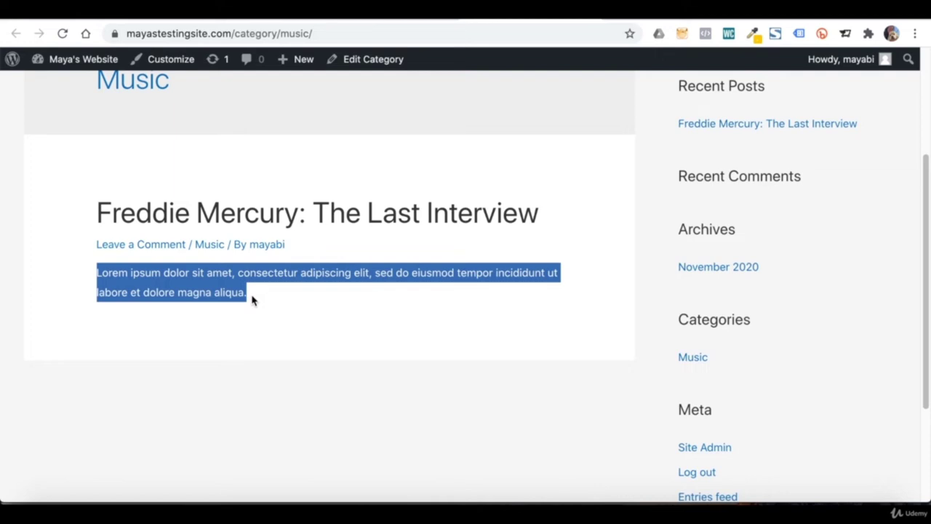
click(252, 300)
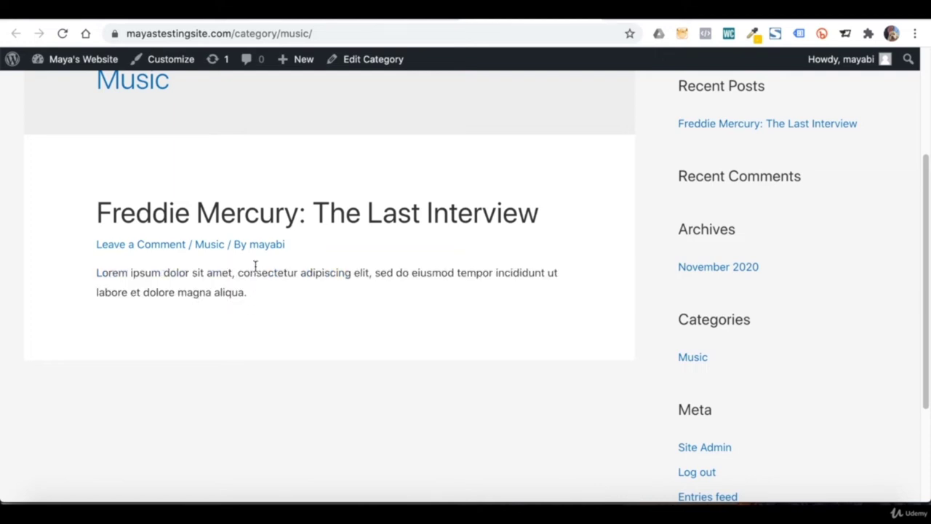
click(149, 246)
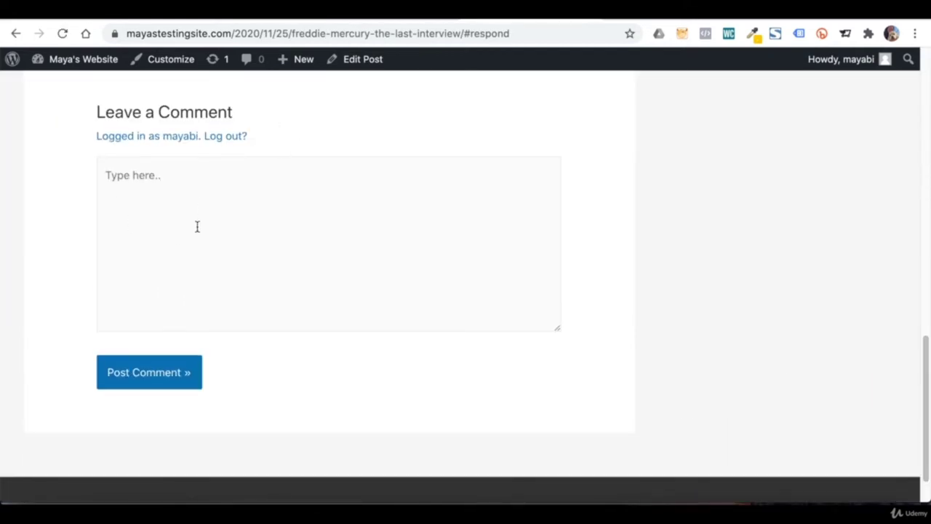
scroll(197, 227, up, 15)
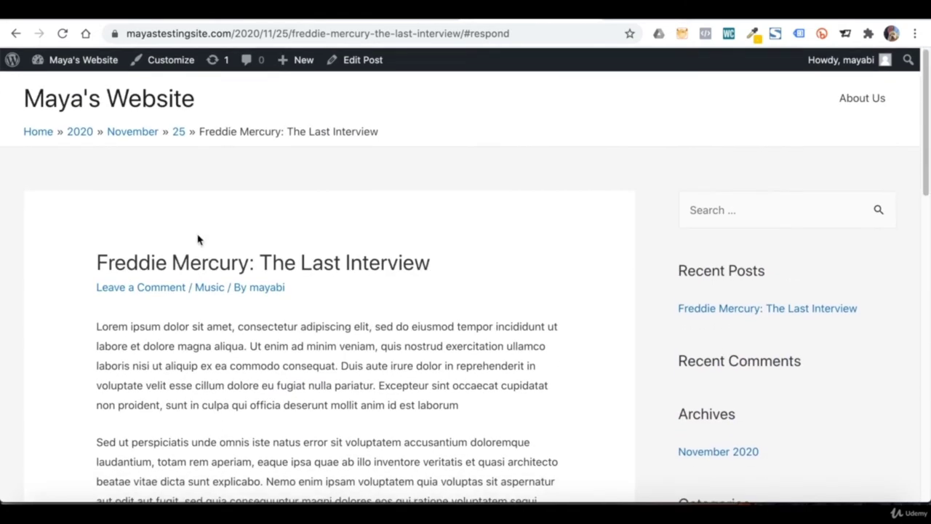
click(209, 288)
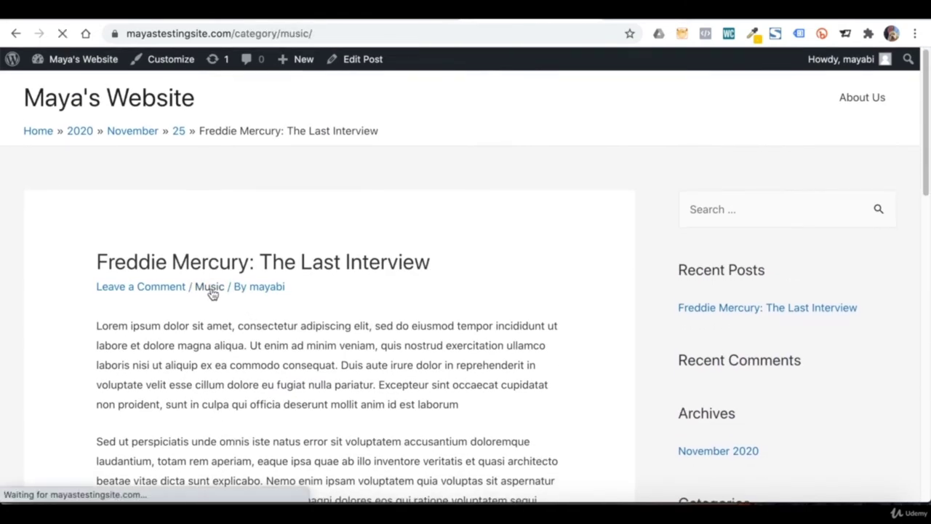
scroll(298, 336, down, 3)
scroll(298, 337, up, 3)
scroll(298, 337, down, 2)
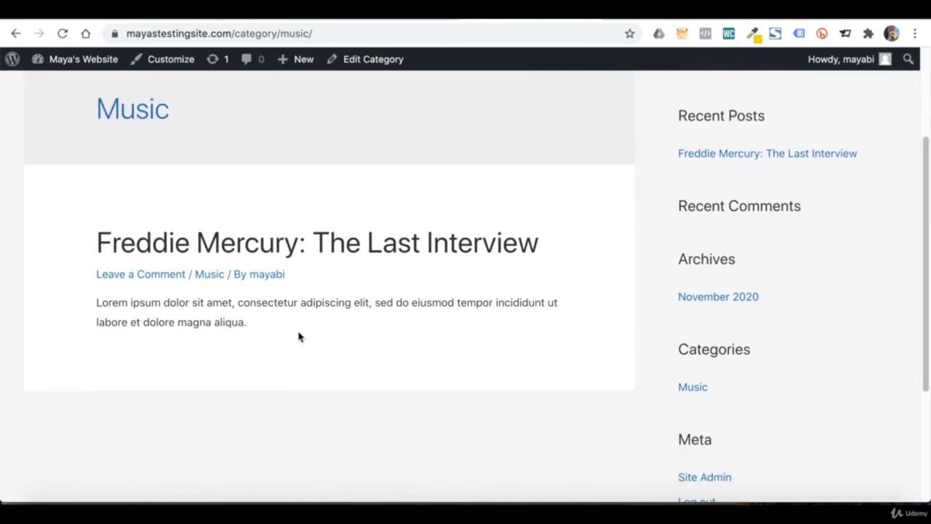
click(266, 280)
scroll(264, 280, down, 1)
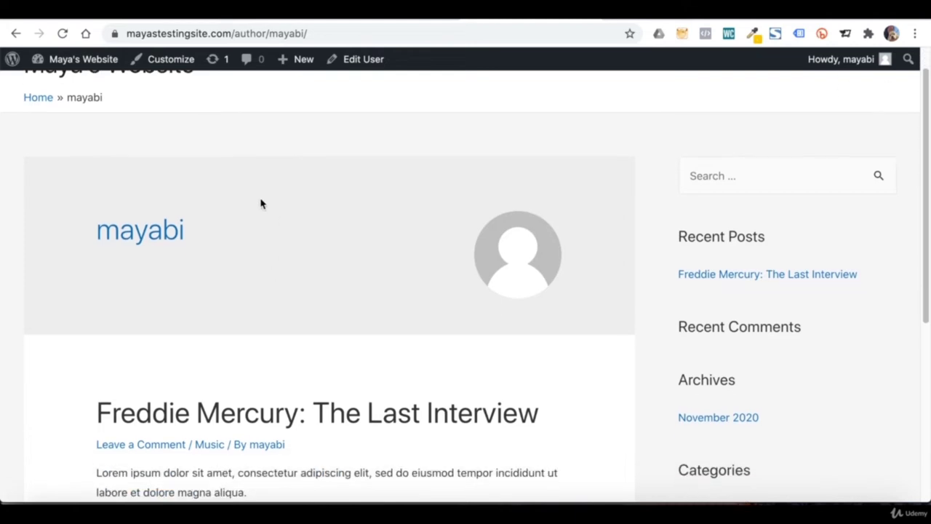
scroll(280, 259, down, 3)
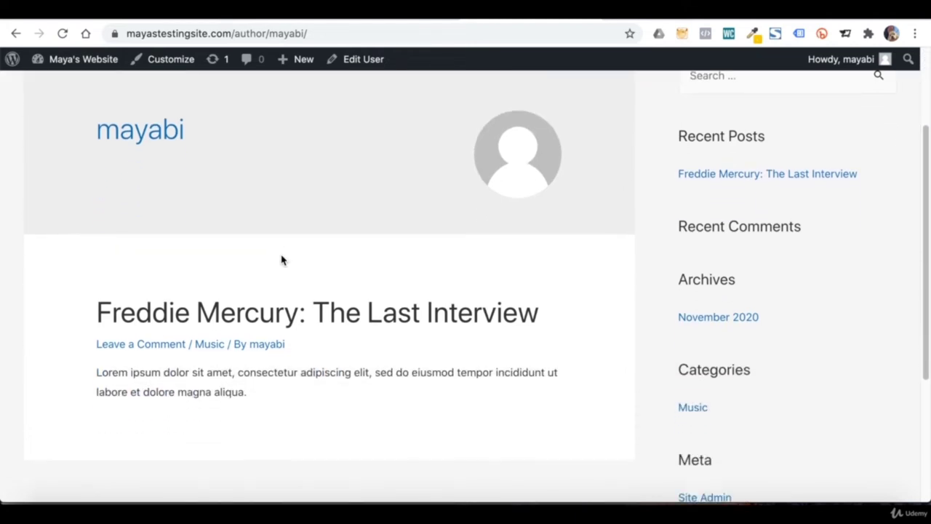
scroll(283, 259, down, 2)
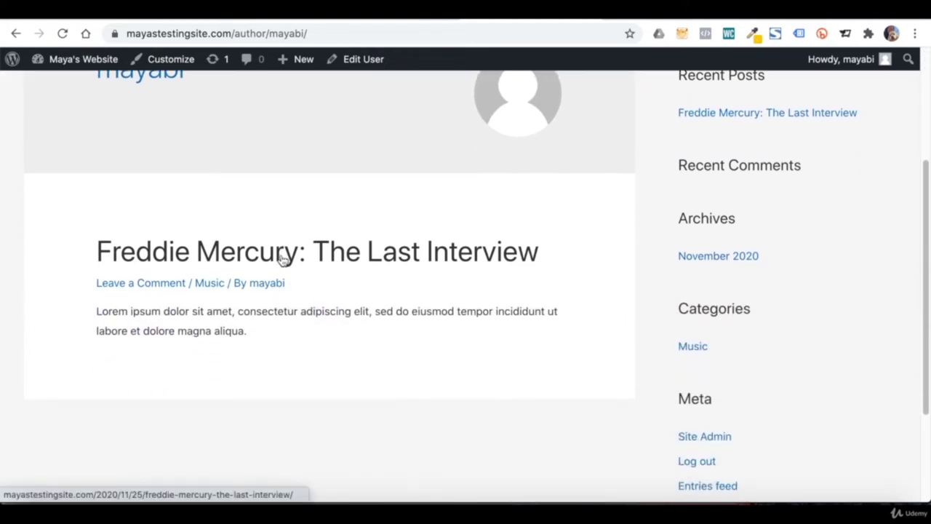
scroll(291, 212, up, 4)
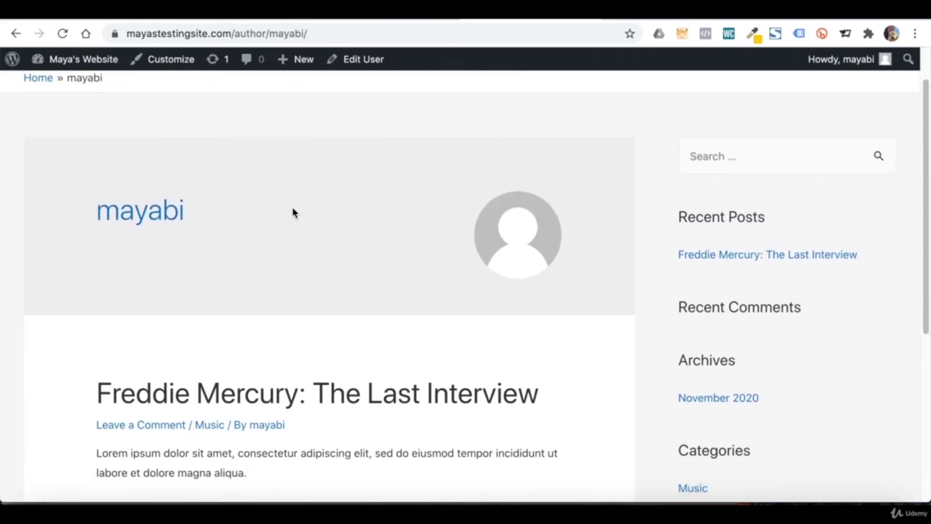
scroll(293, 213, down, 3)
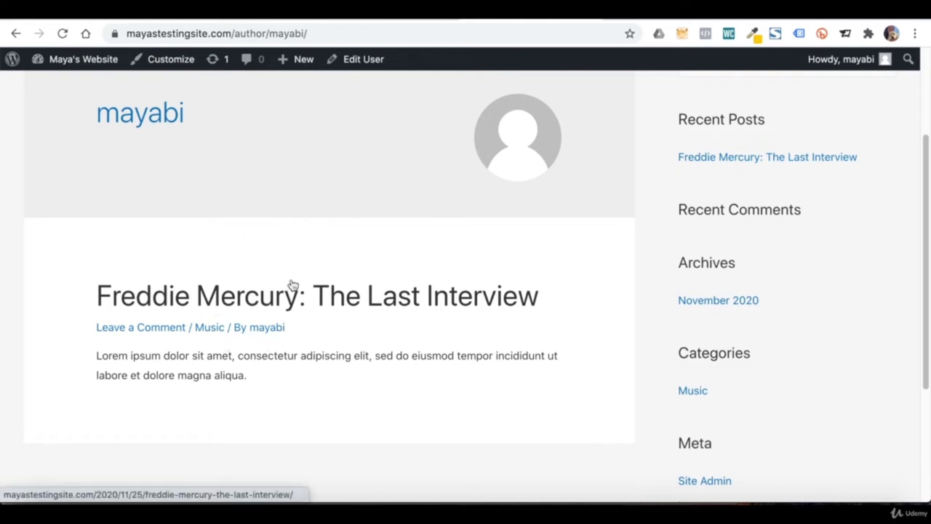
scroll(335, 197, up, 4)
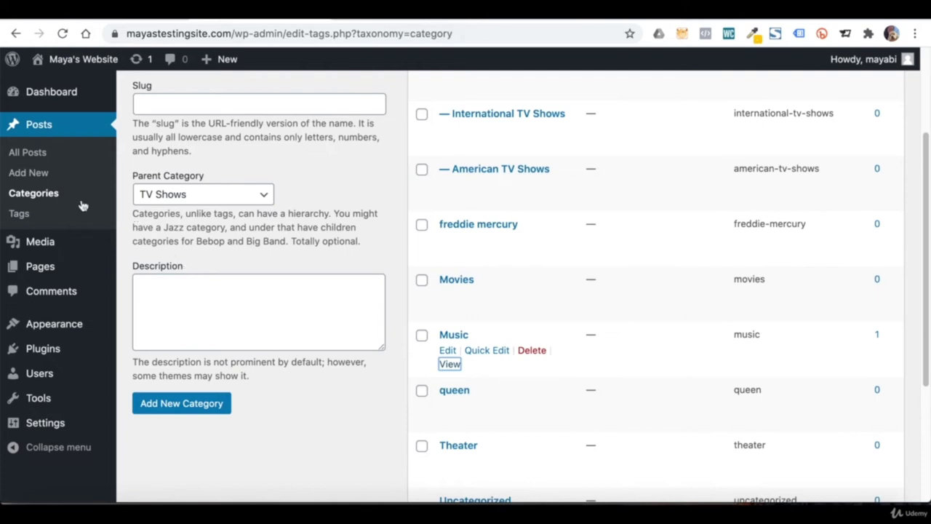
Look over the post tags list, then open the All Posts list.
click(22, 213)
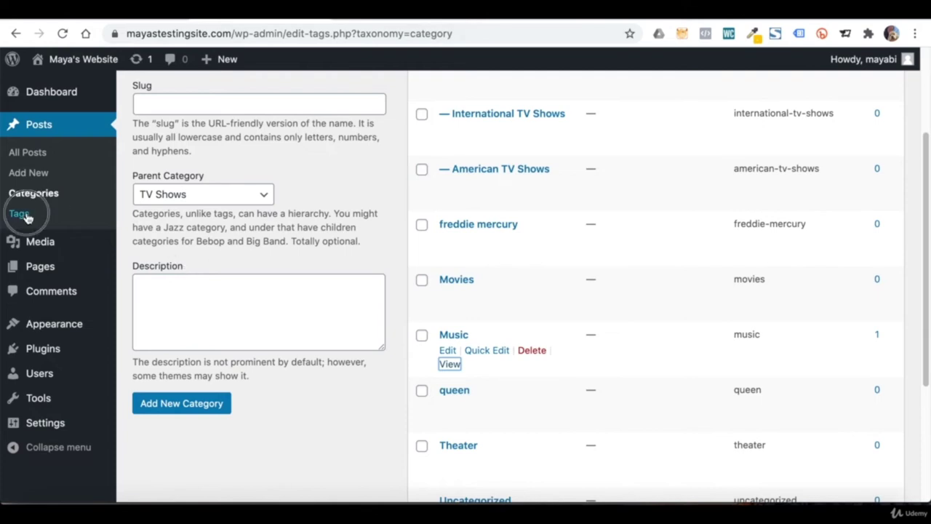
scroll(277, 178, down, 1)
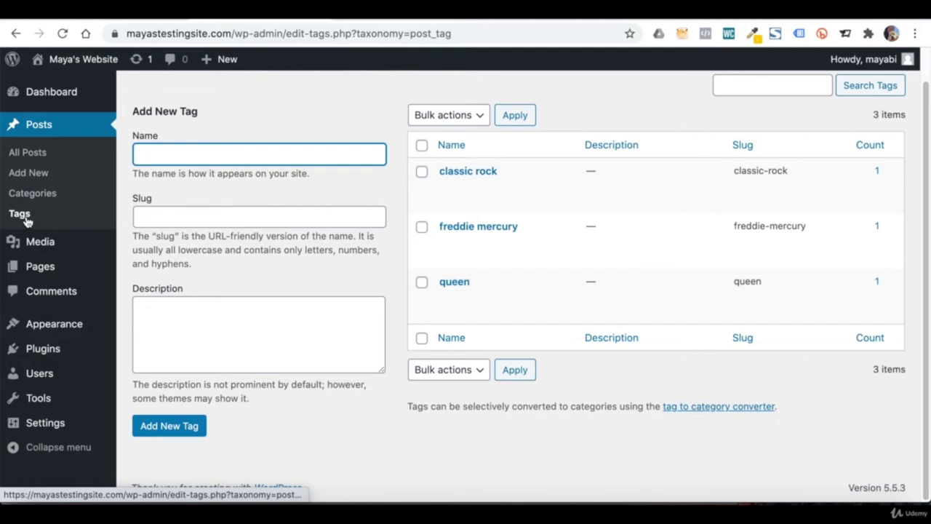
click(30, 156)
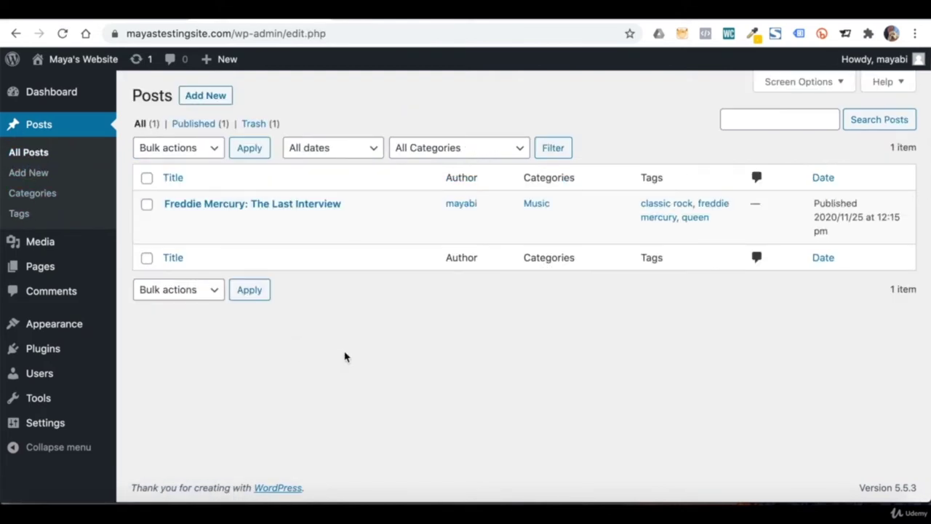
click(215, 225)
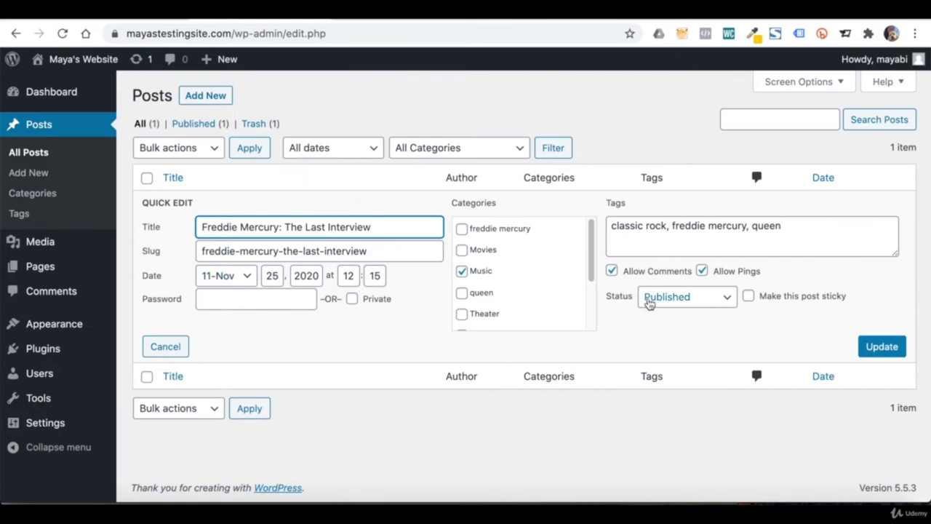
click(748, 298)
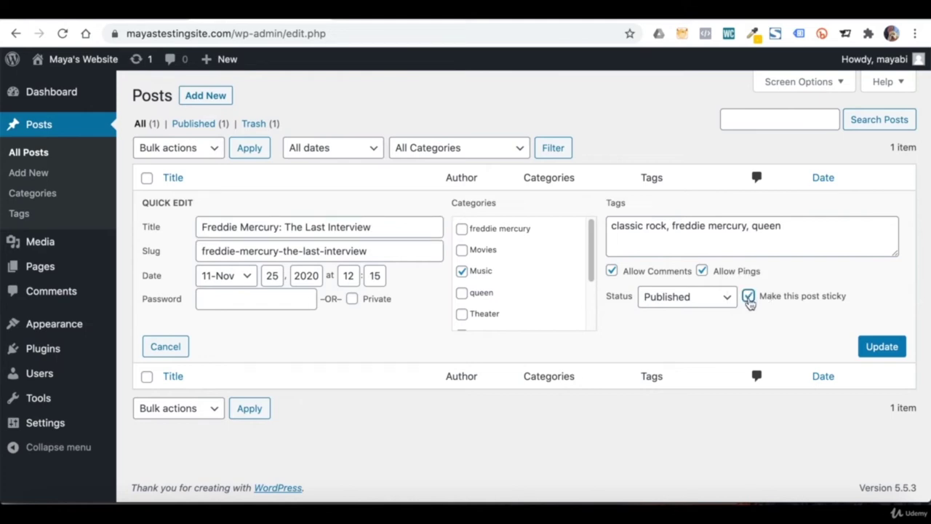
click(748, 298)
click(881, 347)
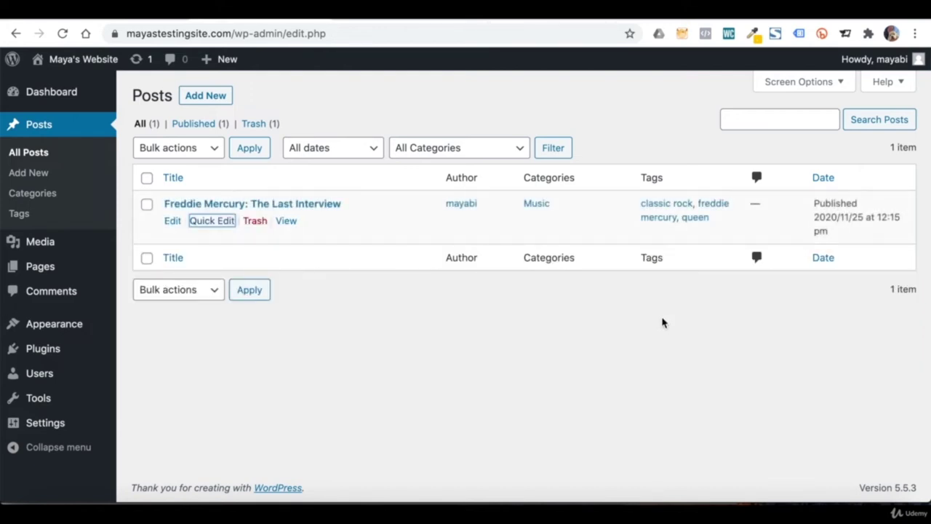
click(662, 322)
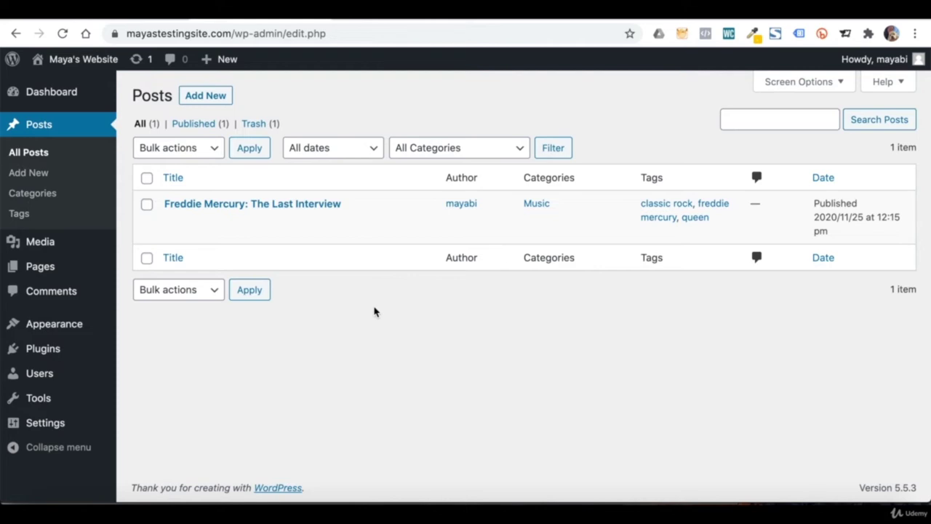
Check the comments overview, then open the Freddie Mercury post on the live site.
click(50, 291)
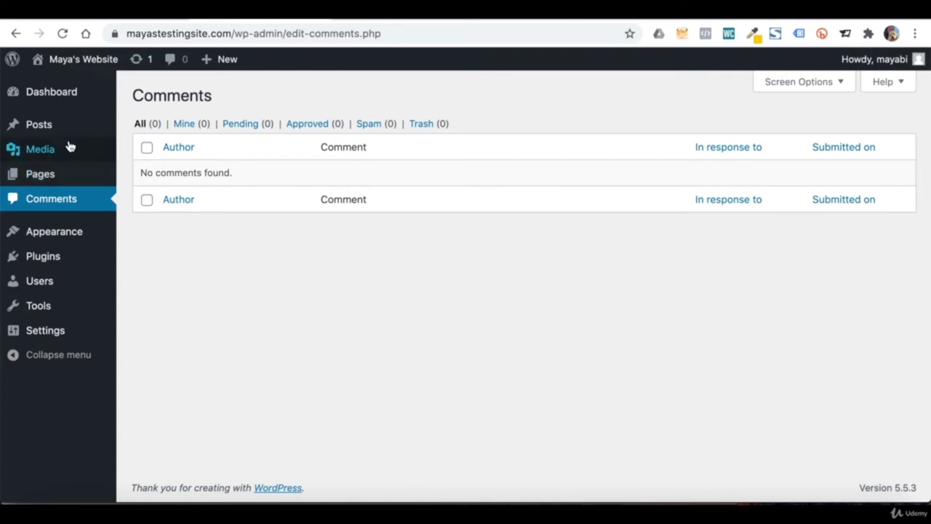
click(48, 128)
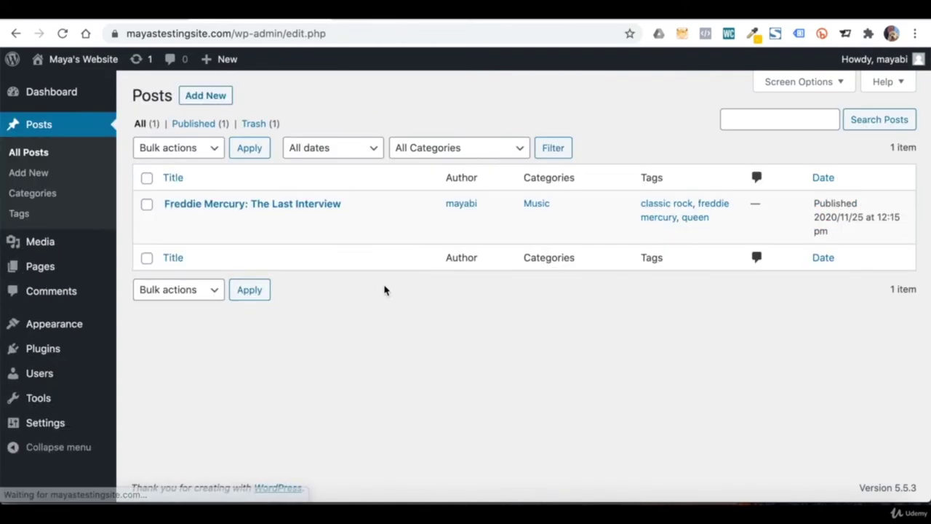
click(281, 228)
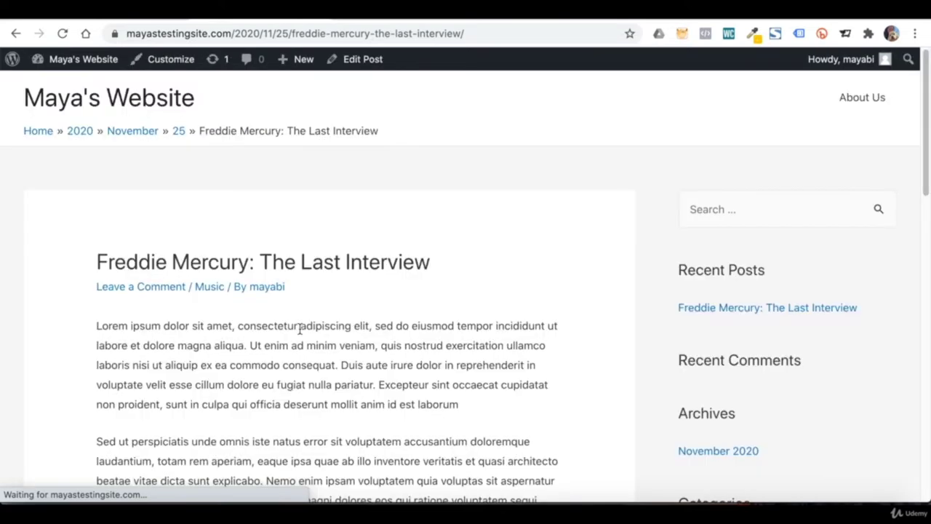
scroll(299, 329, down, 10)
scroll(299, 329, down, 4)
Post the comment 'Great Article!' and return to the admin dashboard.
click(296, 269)
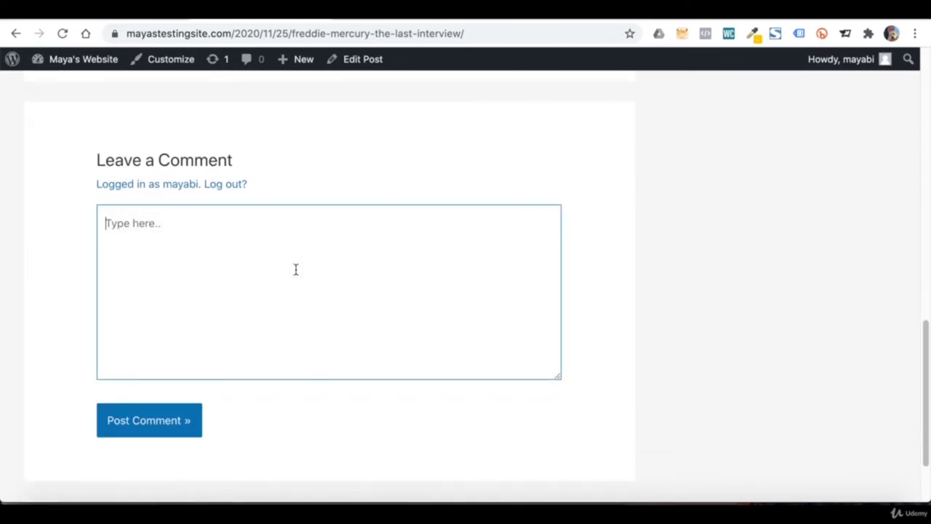
text(Great Article!)
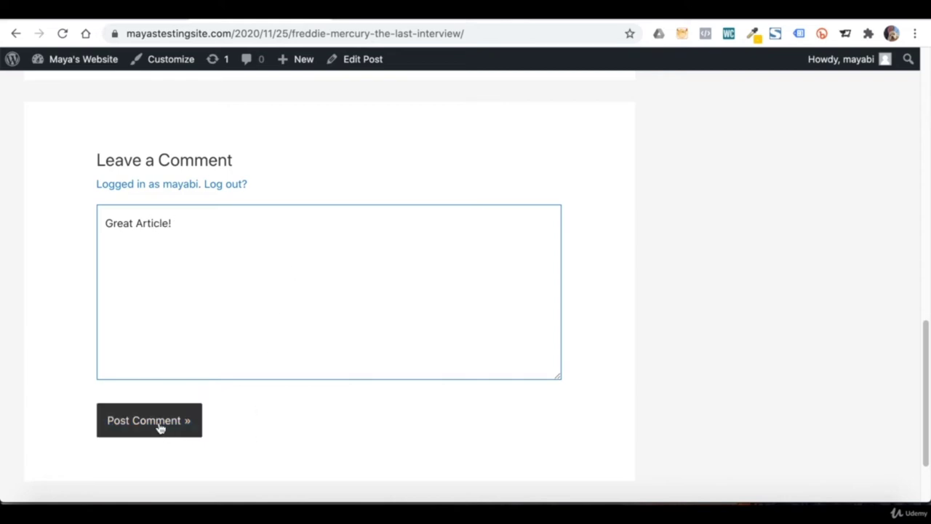
click(158, 425)
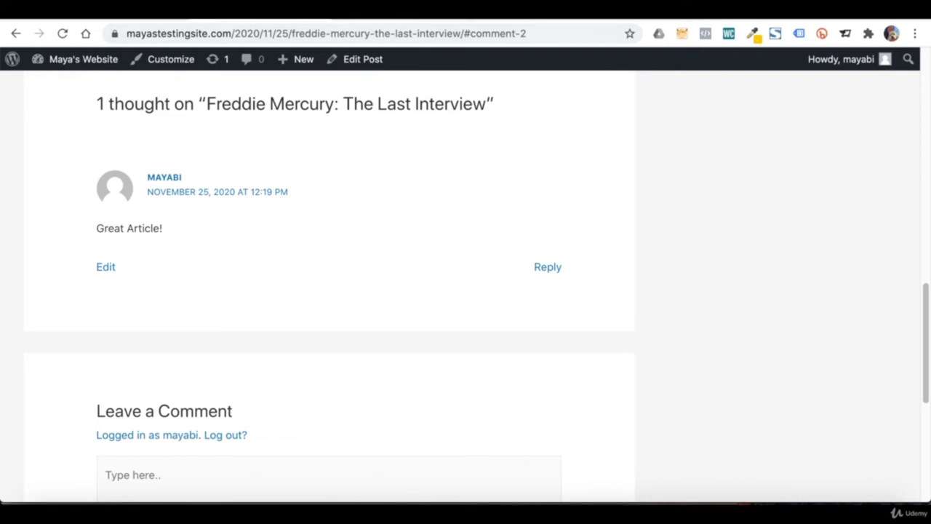
mouse_move(72, 59)
click(65, 85)
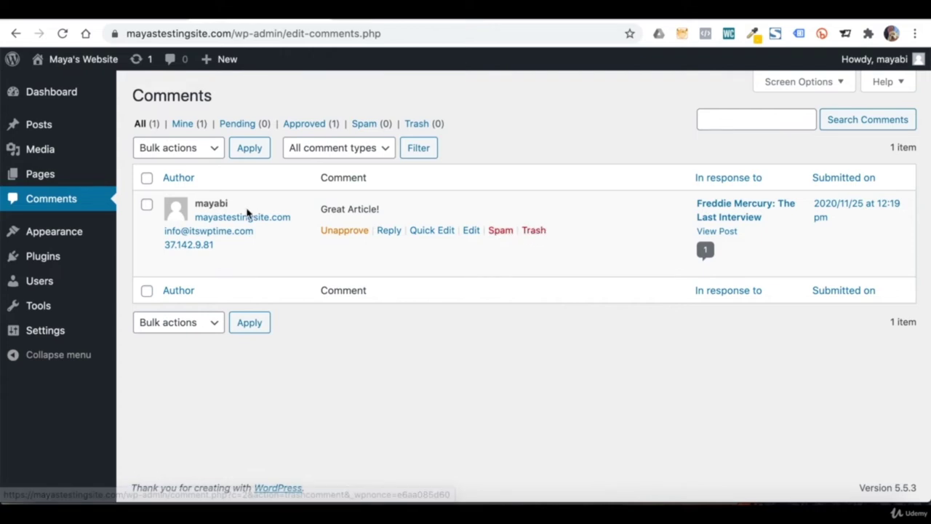
Quick-edit the Broadway post from Movies to Theater, then select both posts.
click(53, 125)
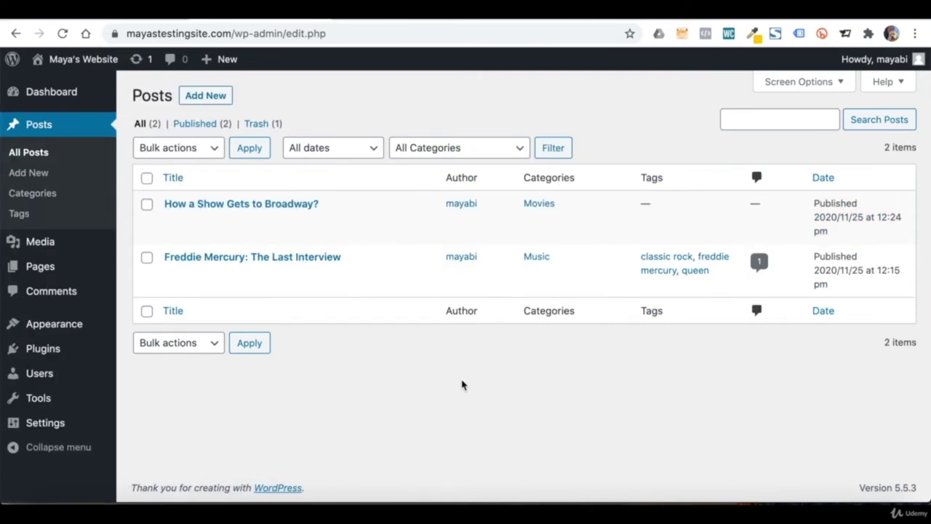
mouse_move(284, 251)
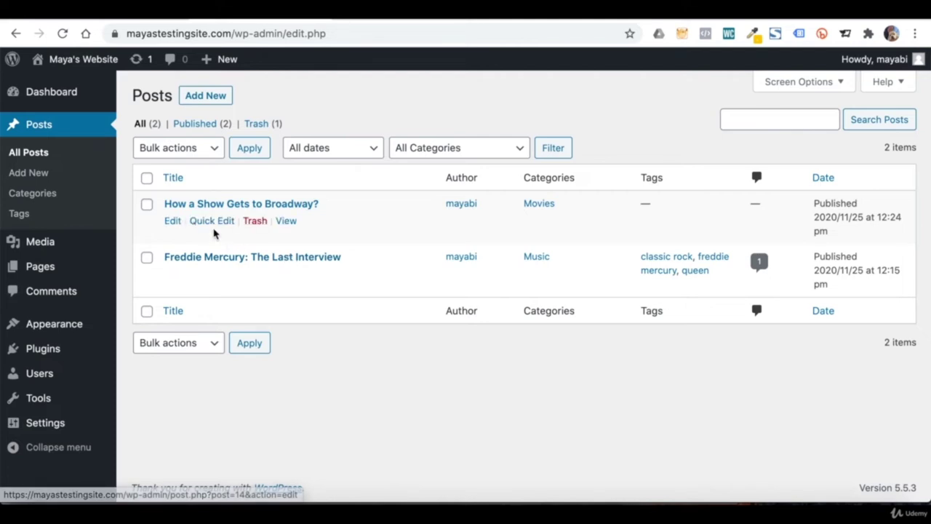
click(211, 222)
click(457, 230)
click(457, 271)
click(873, 347)
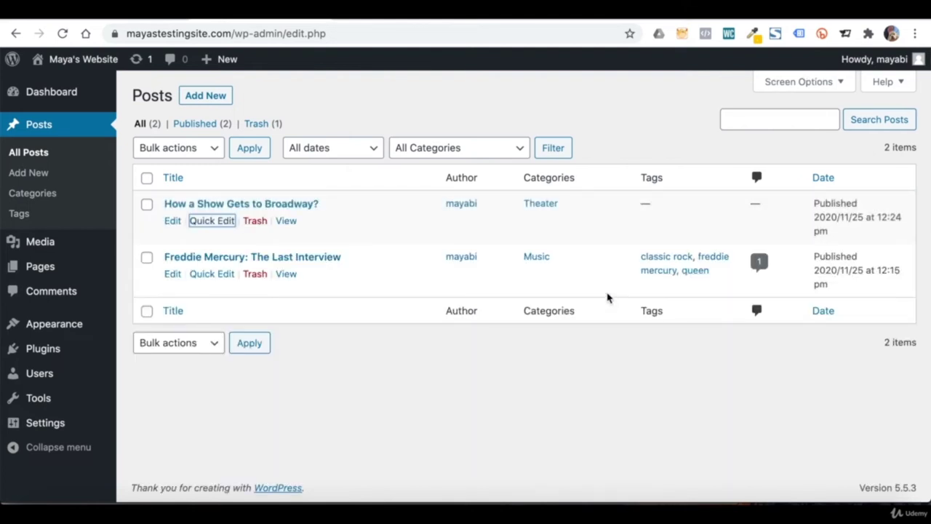
click(147, 205)
click(147, 258)
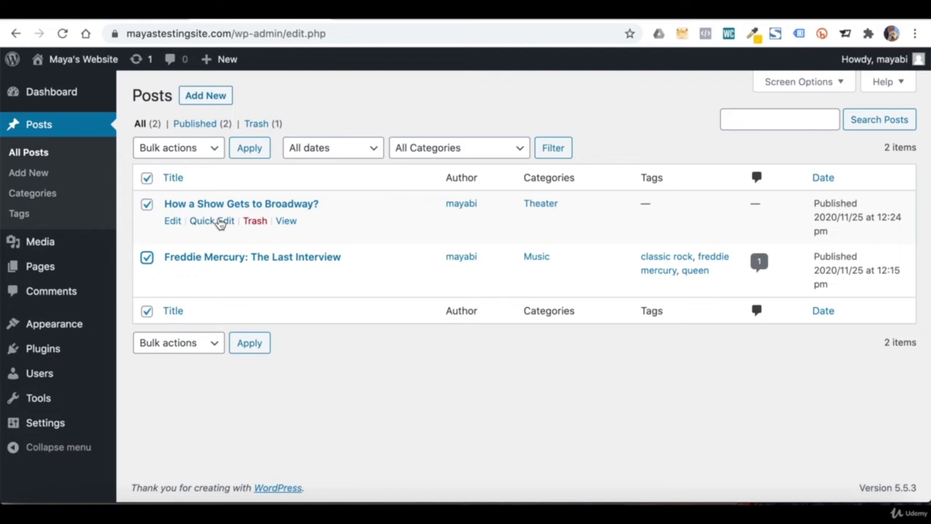
Apply the Edit bulk action to the two selected posts.
click(207, 154)
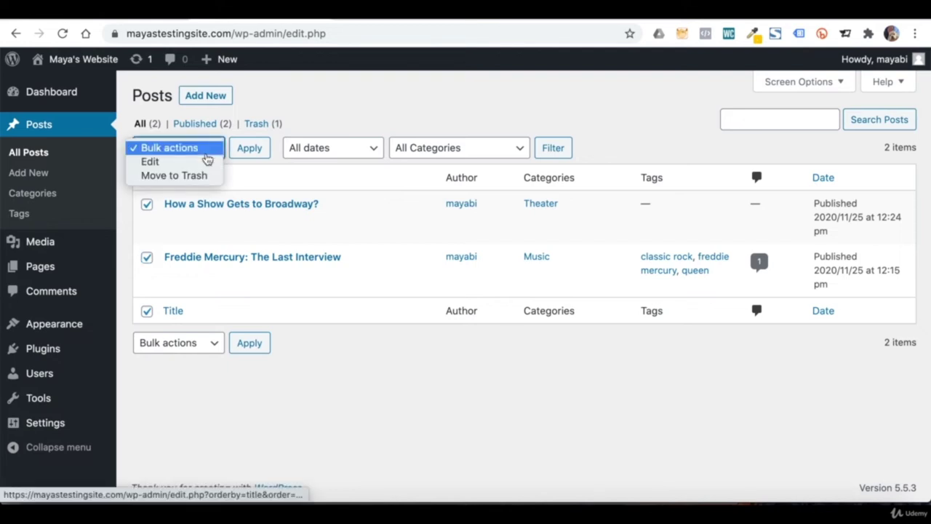
click(159, 163)
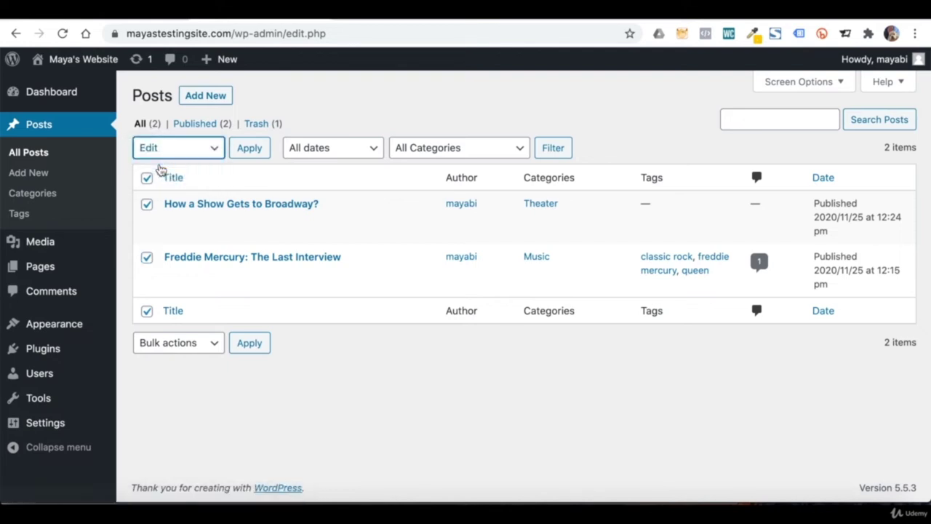
click(248, 149)
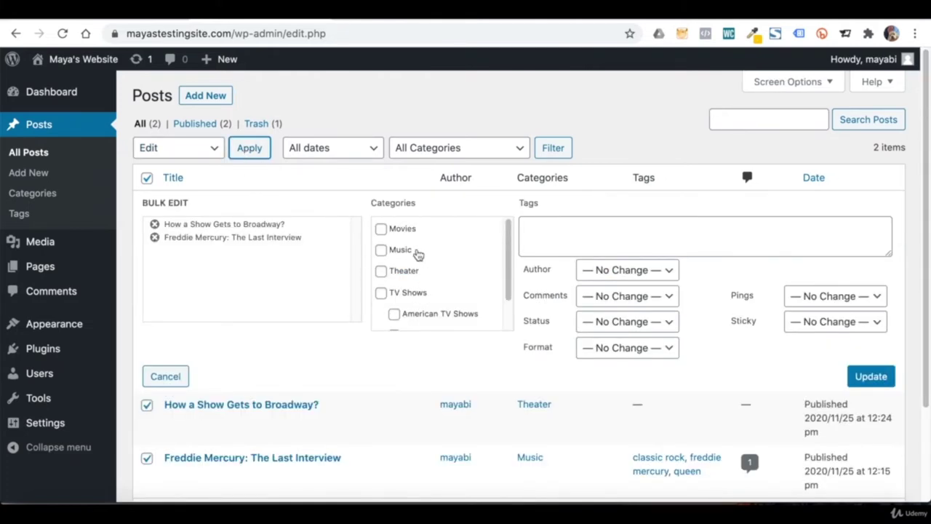
scroll(418, 252, down, 1)
scroll(418, 254, up, 2)
Set both posts' status to Draft, leaving author and comments unchanged, and update.
click(381, 249)
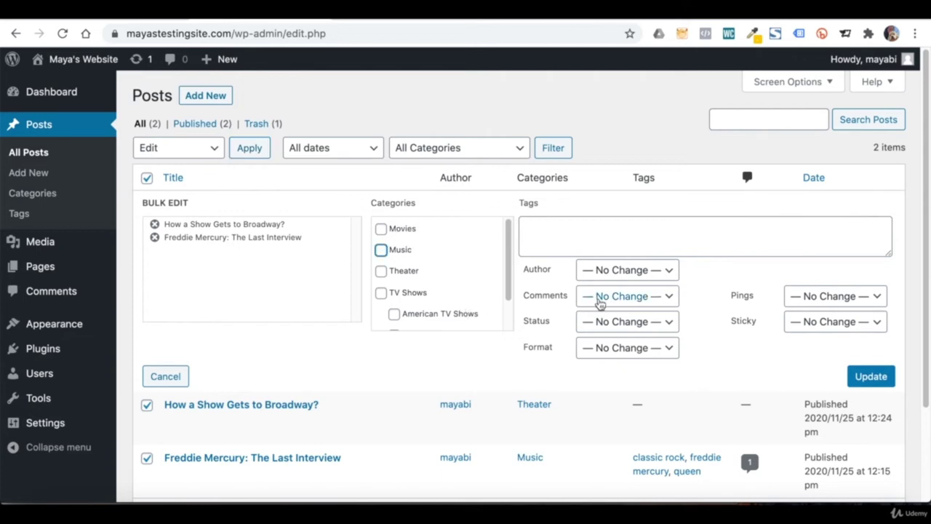
click(603, 273)
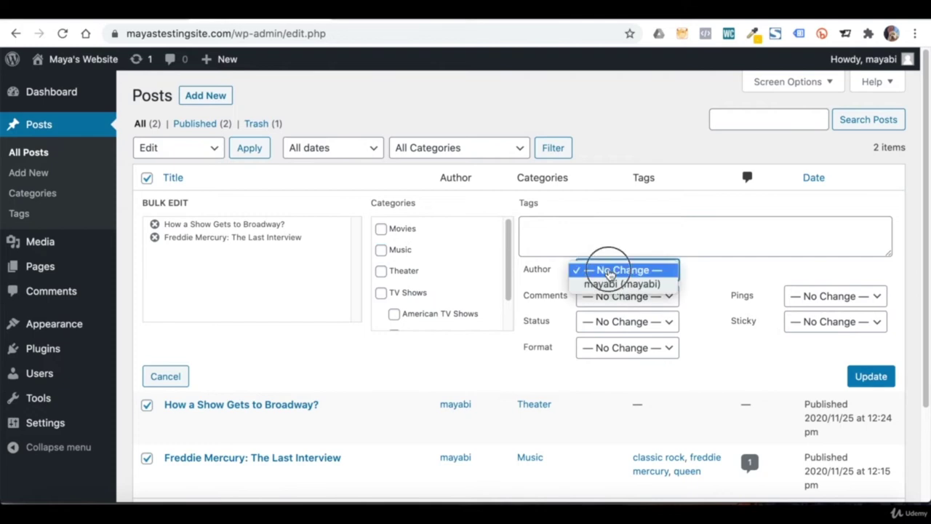
click(605, 271)
click(609, 298)
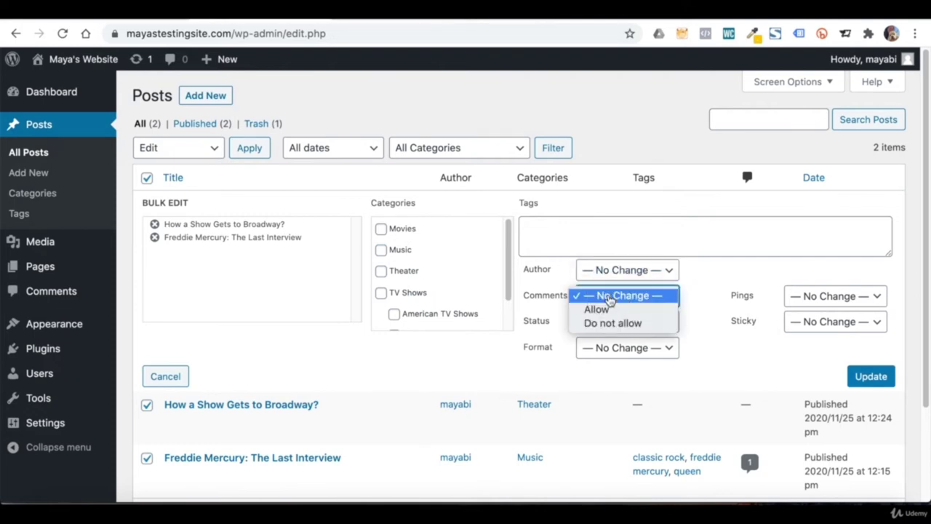
click(609, 302)
click(608, 367)
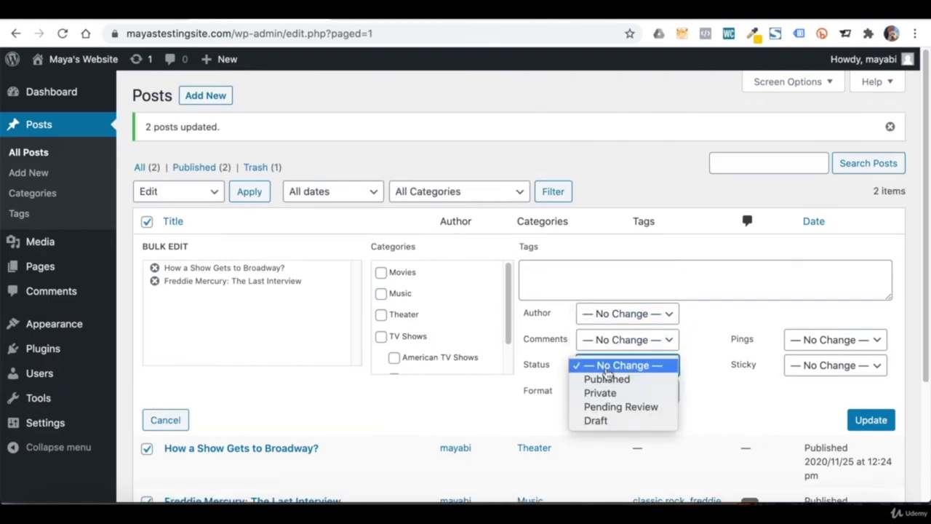
click(590, 420)
click(863, 425)
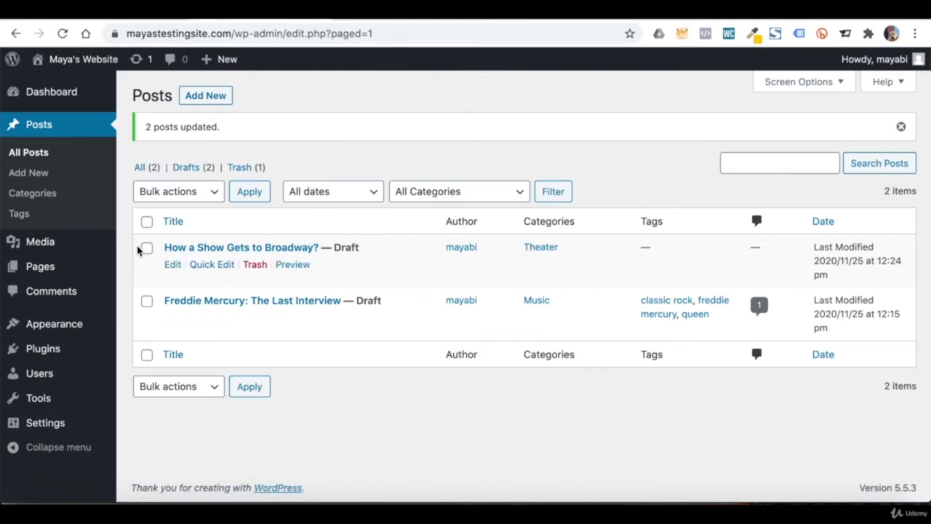
click(146, 222)
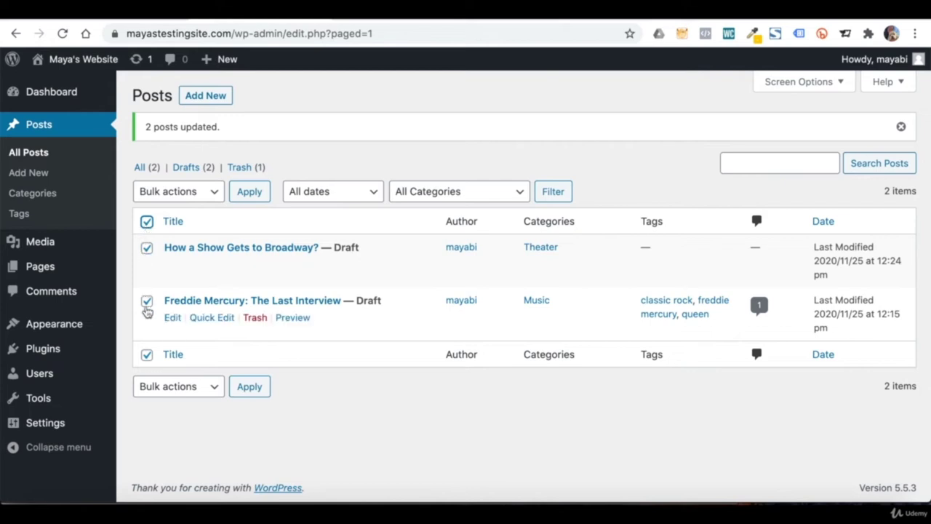
Bulk-edit both draft posts and set their status to Published.
click(187, 193)
click(182, 204)
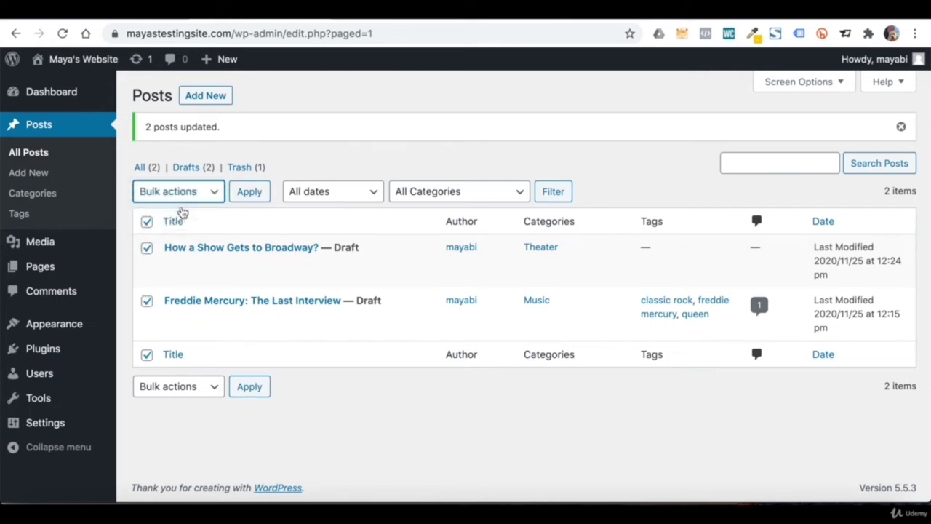
click(249, 191)
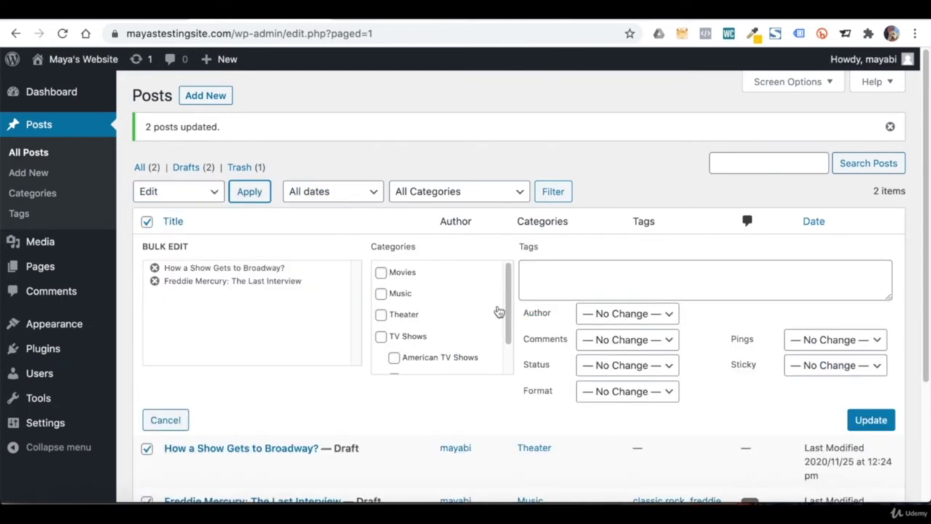
click(625, 368)
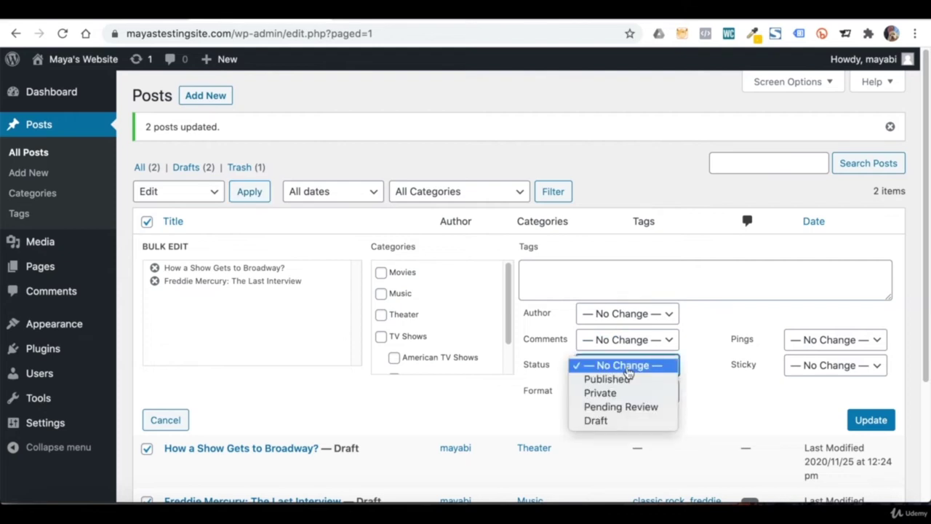
click(603, 380)
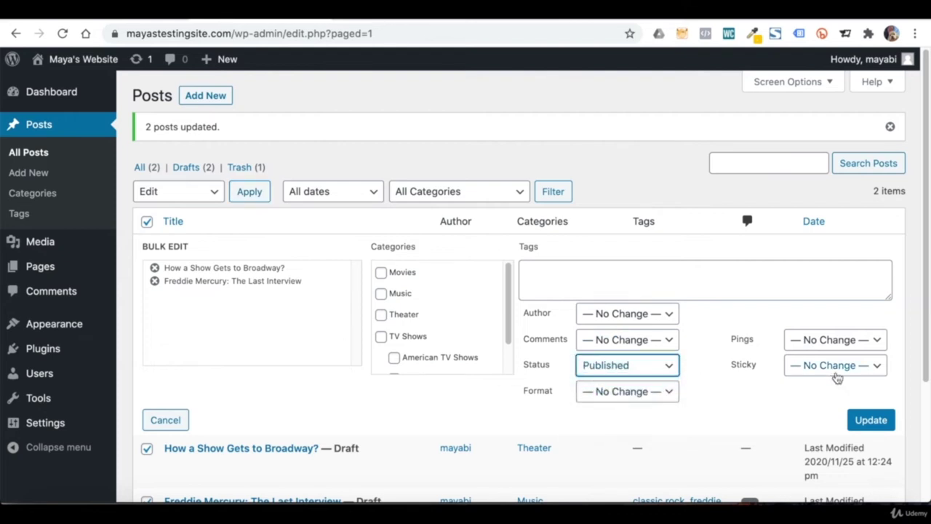
click(870, 420)
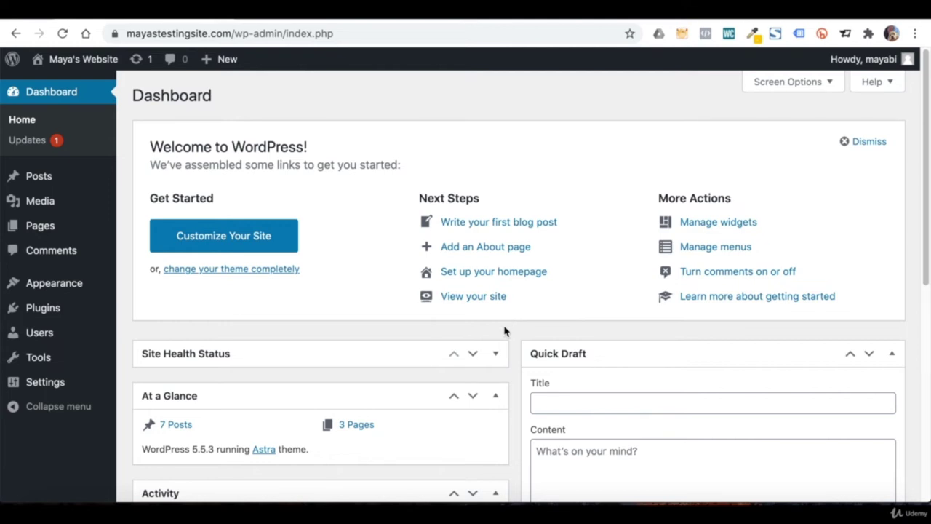
Scroll through the seven published posts in the Posts list, then bring up the Pages list.
click(28, 176)
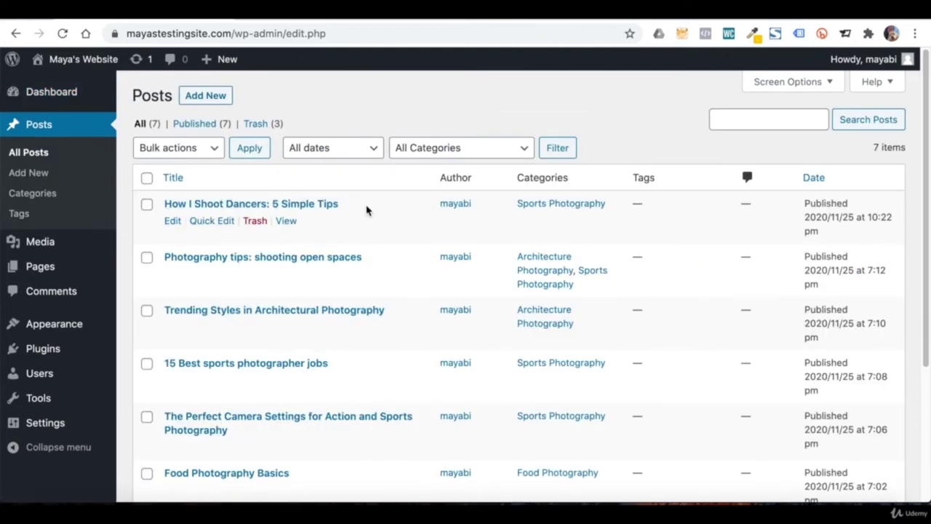
scroll(366, 210, down, 3)
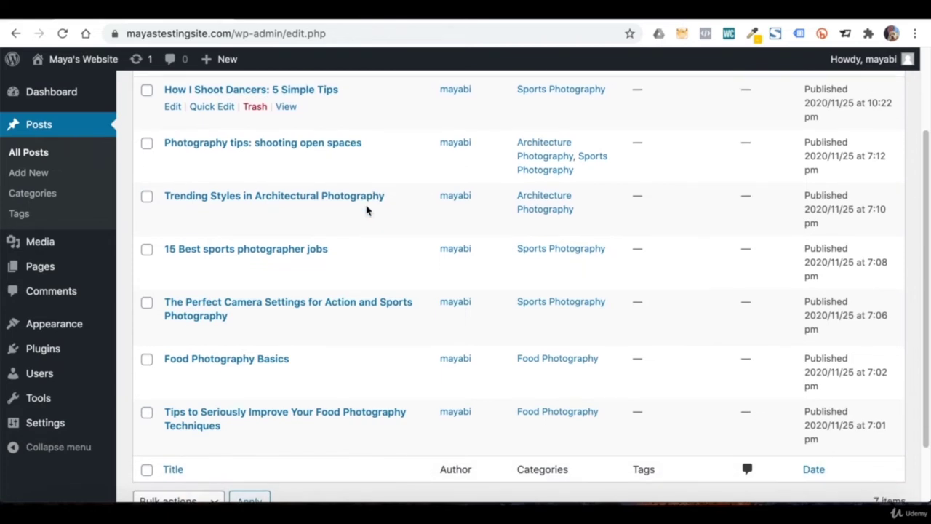
scroll(366, 210, up, 3)
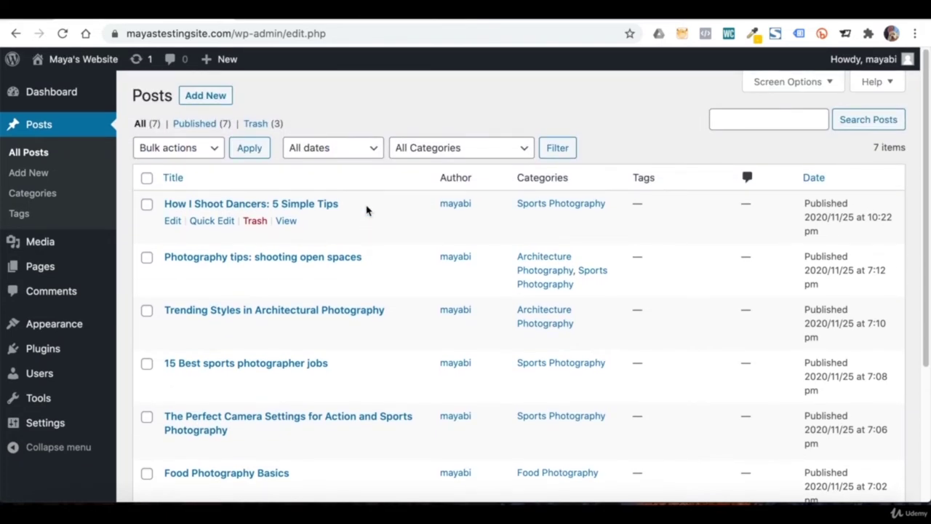
scroll(367, 210, down, 4)
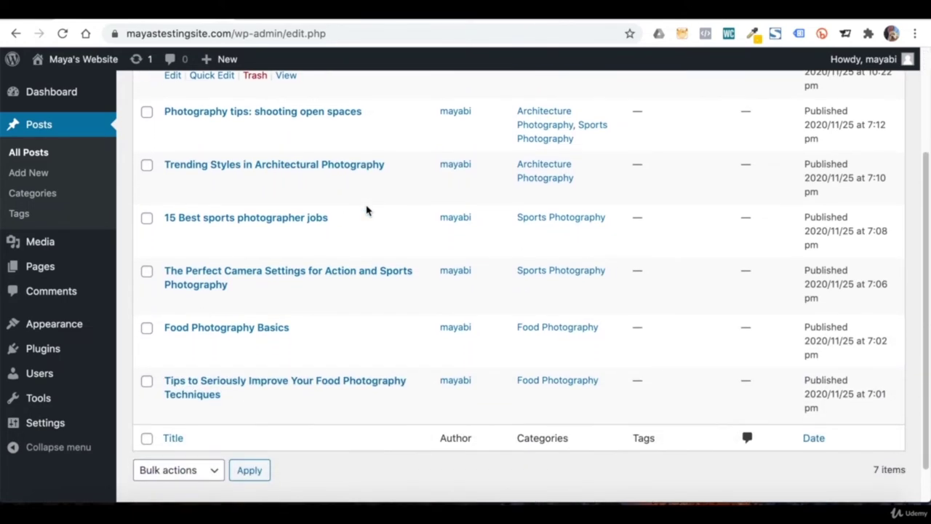
scroll(366, 211, up, 3)
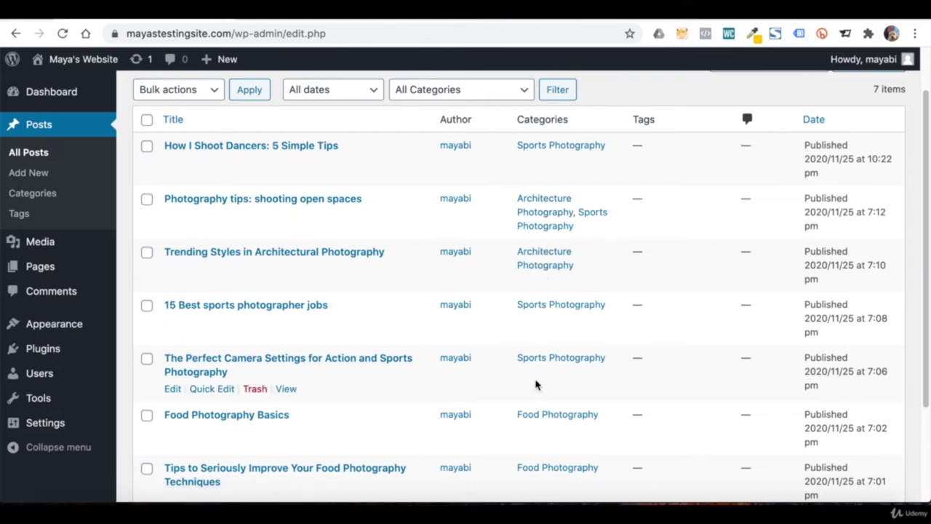
scroll(536, 385, down, 2)
scroll(536, 385, up, 2)
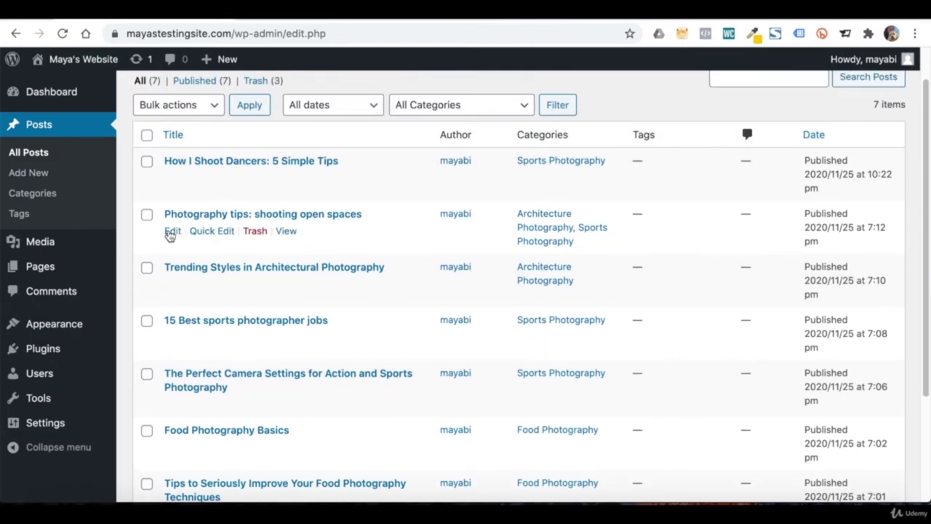
click(62, 266)
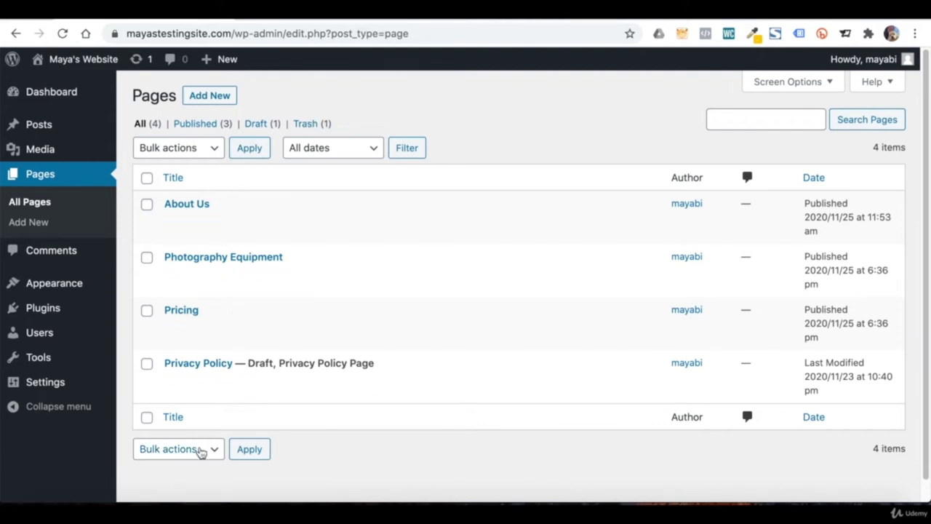
In Appearance > Menus, create a new menu named 'Main Menu'.
mouse_move(70, 291)
click(144, 348)
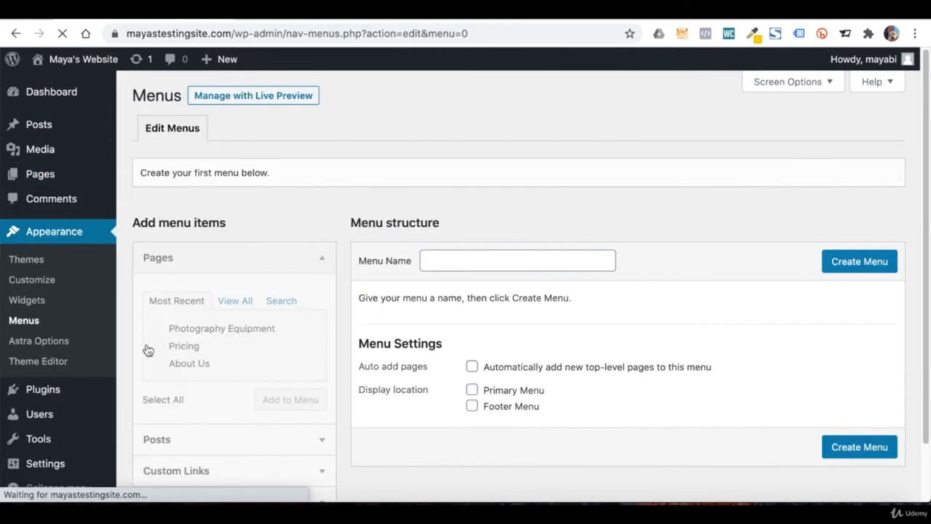
click(477, 263)
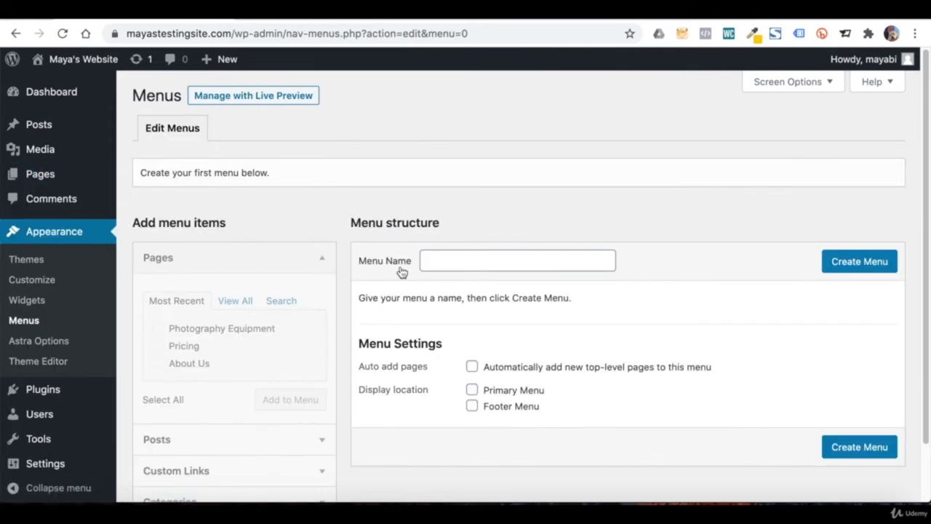
text(Main Menu)
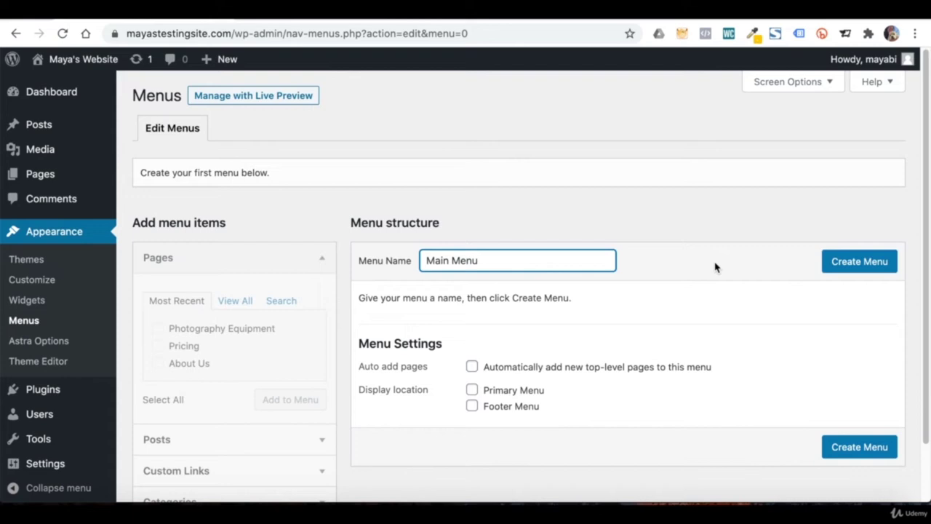
click(847, 263)
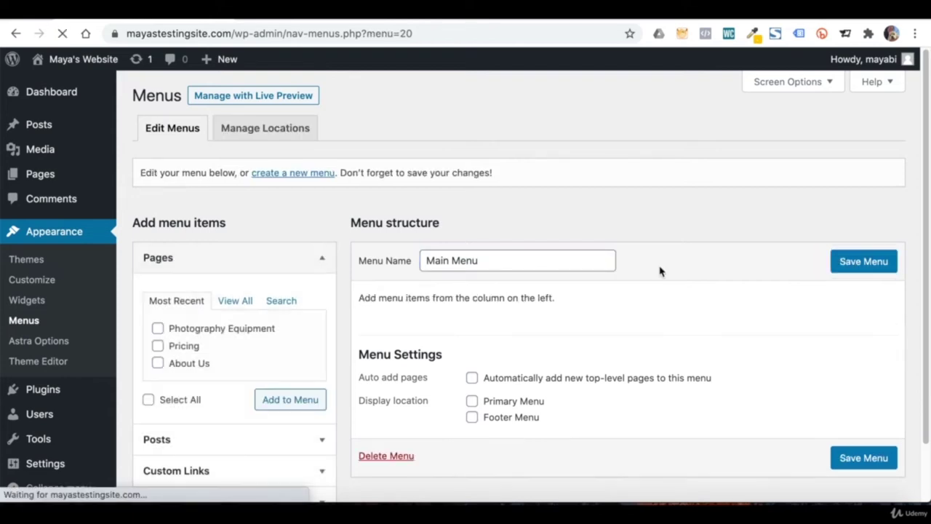
Add the About Us, Photography Equipment and Pricing pages to Main Menu.
scroll(444, 334, down, 1)
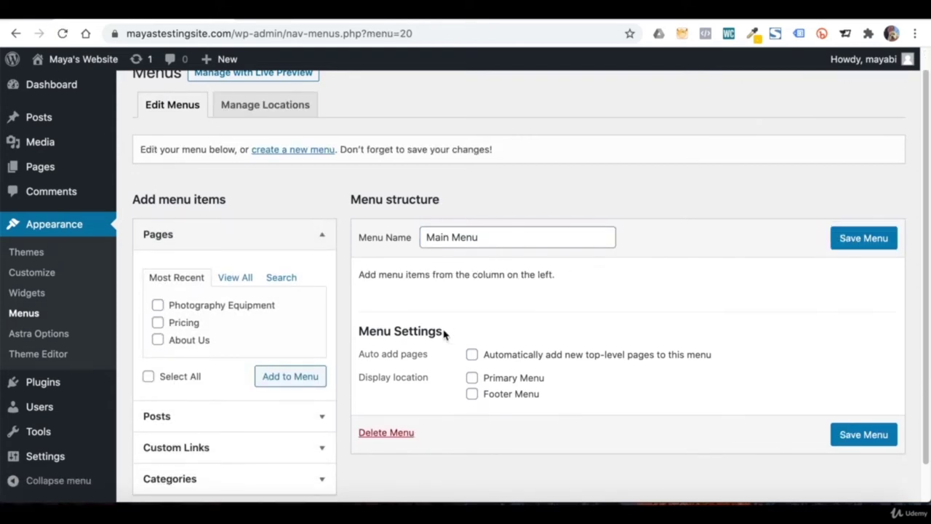
scroll(445, 335, down, 1)
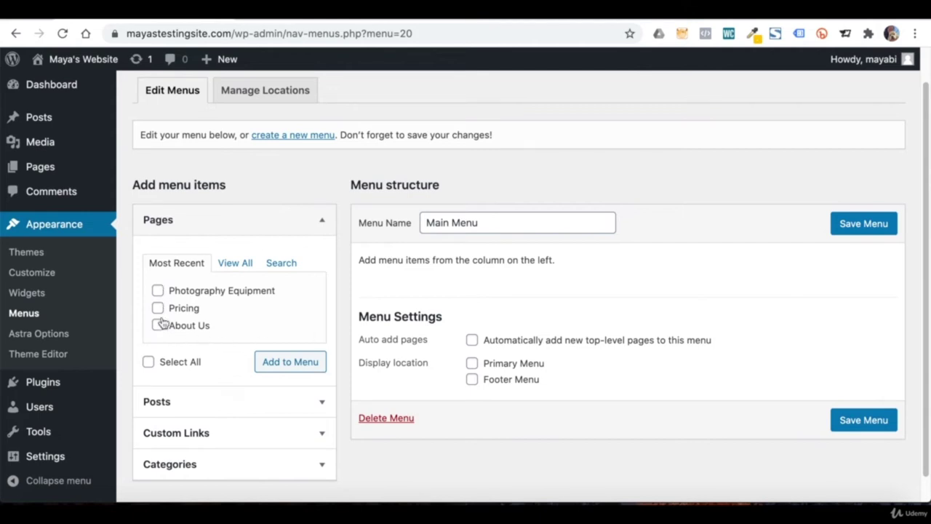
click(233, 266)
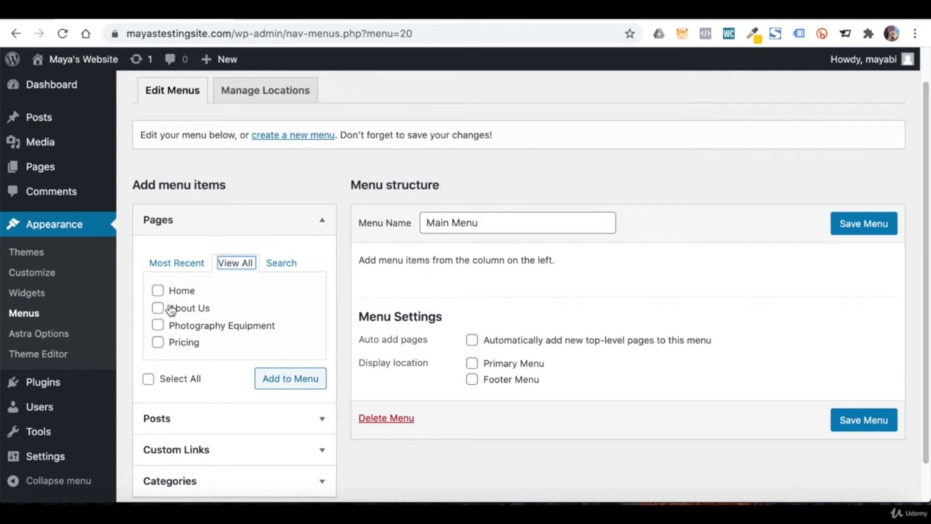
click(158, 309)
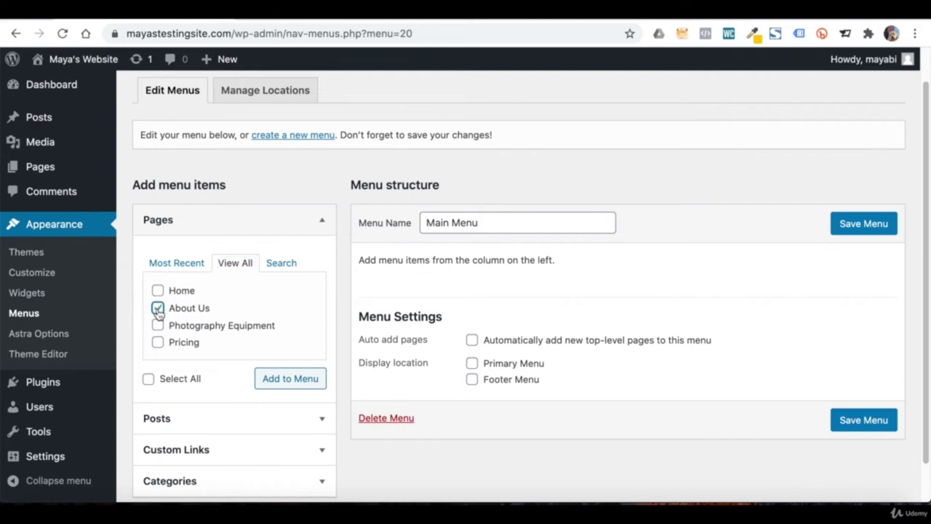
click(158, 325)
click(158, 342)
click(274, 386)
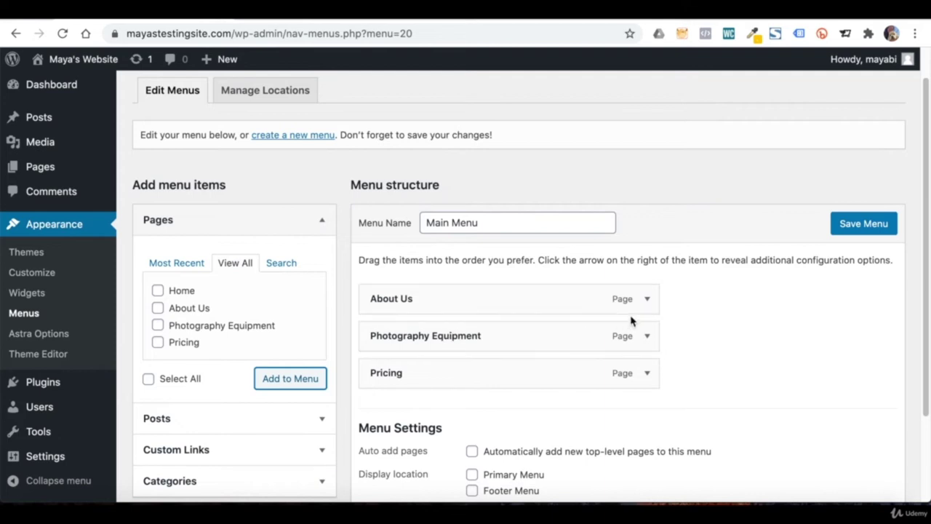
Change the About Us menu item's navigation label to 'About Me'.
click(645, 301)
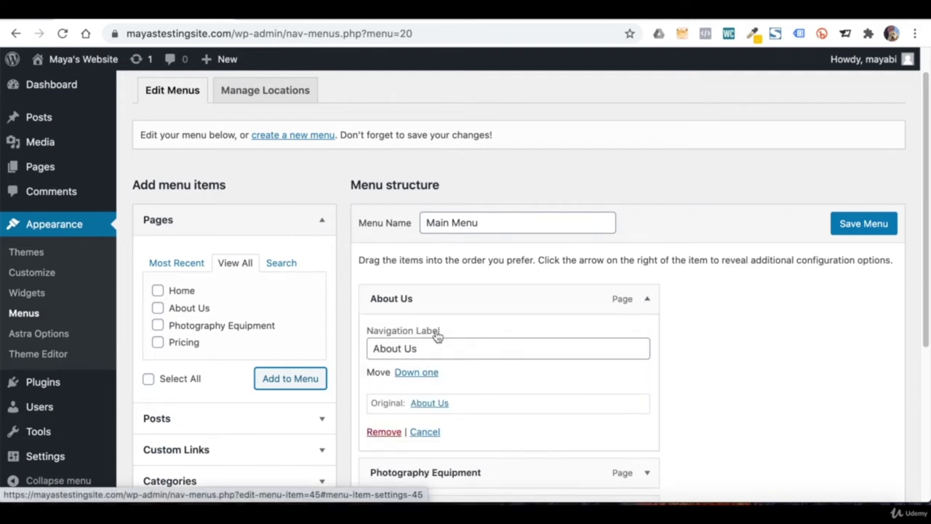
double_click(411, 348)
text(Me)
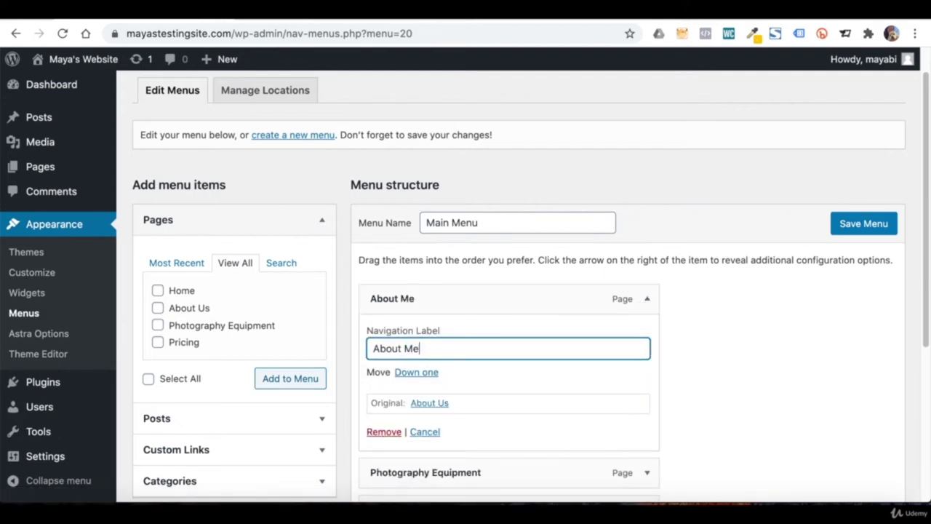
scroll(390, 443, down, 2)
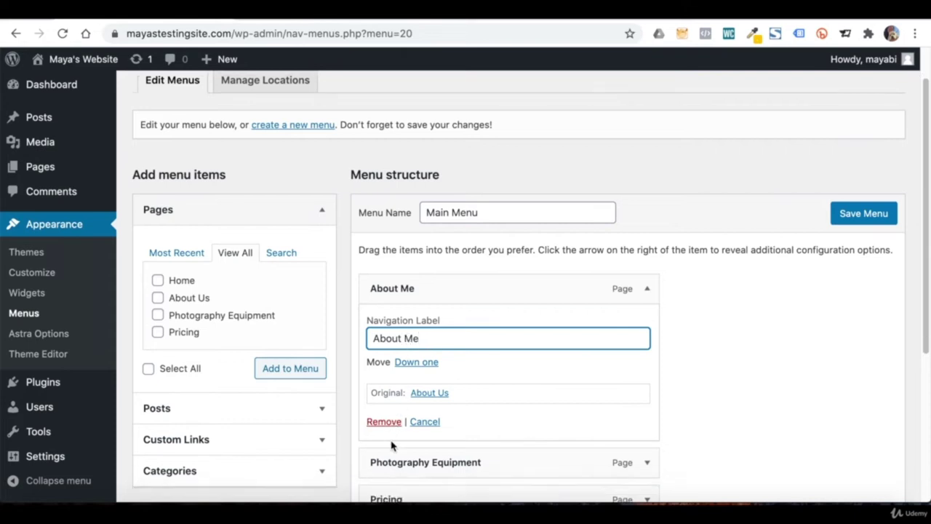
click(644, 259)
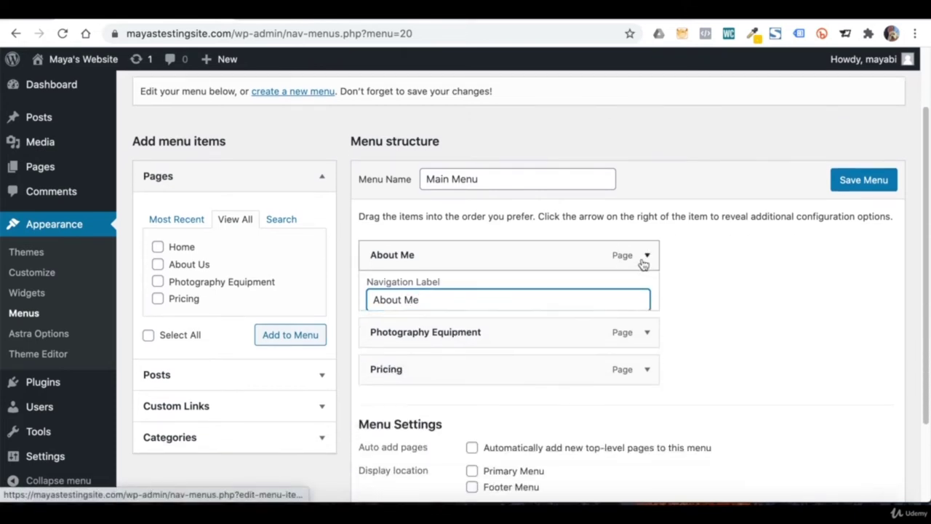
scroll(652, 282, down, 1)
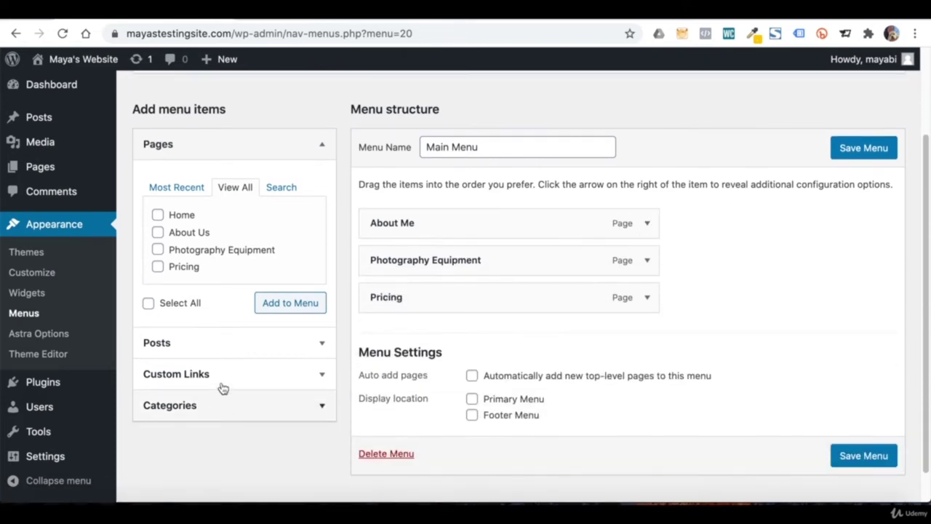
click(216, 345)
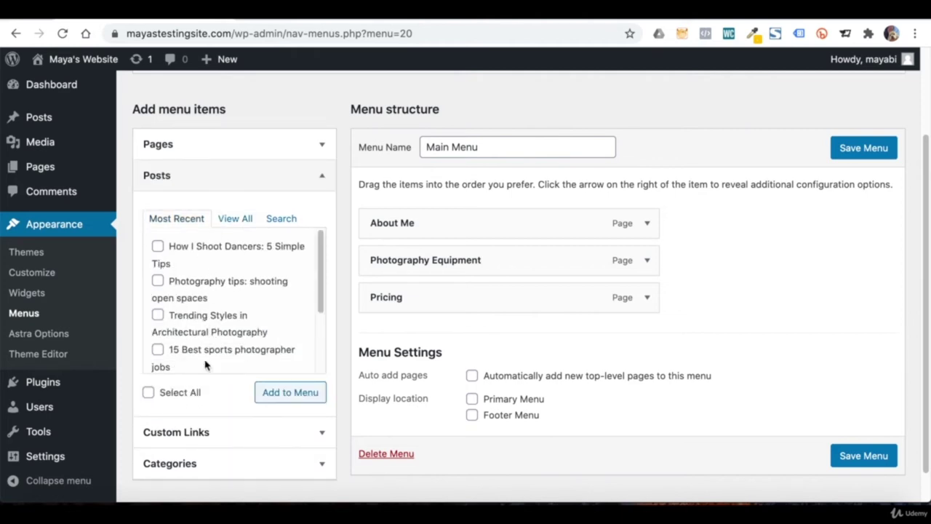
scroll(205, 362, down, 2)
scroll(205, 362, down, 1)
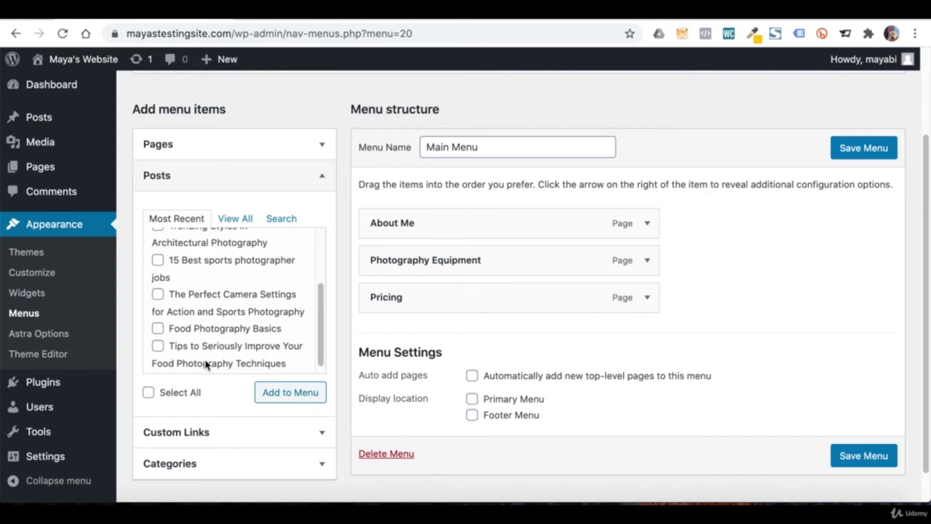
click(323, 431)
click(263, 253)
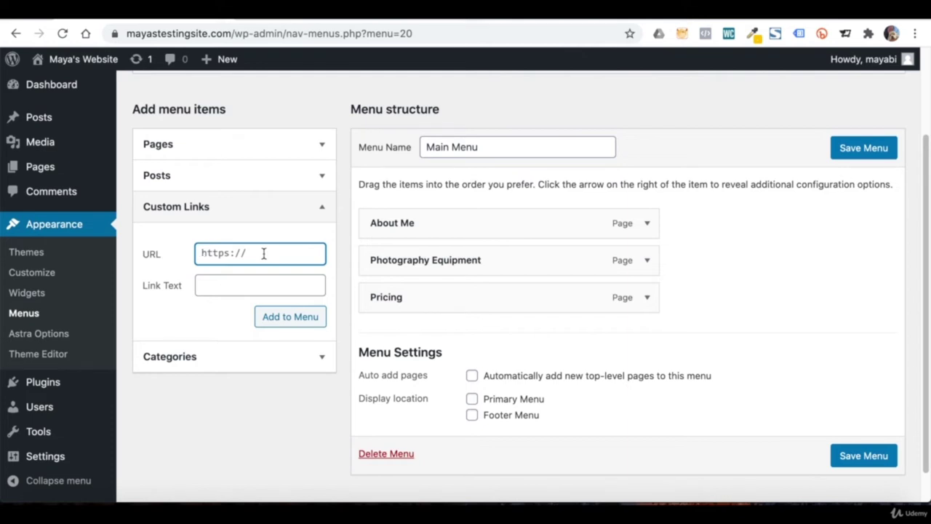
text(www.google.com)
click(238, 290)
text(Google)
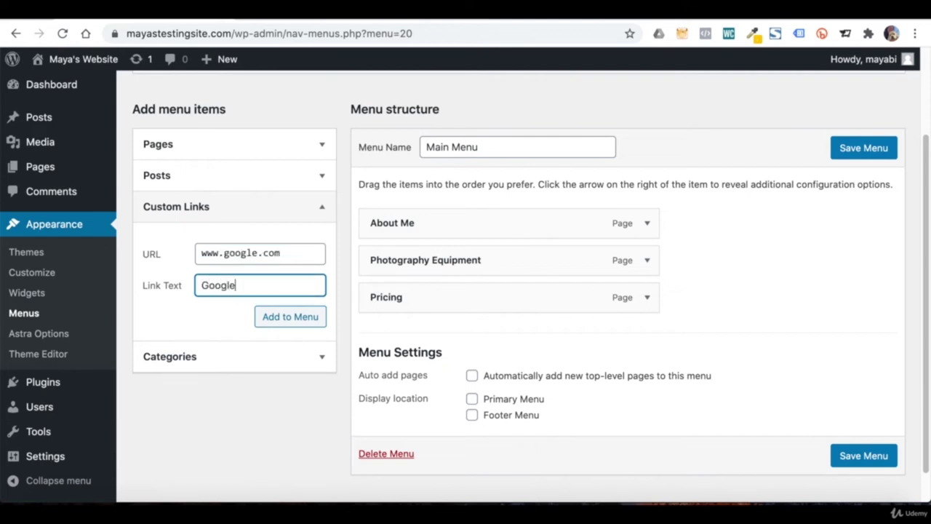
click(290, 318)
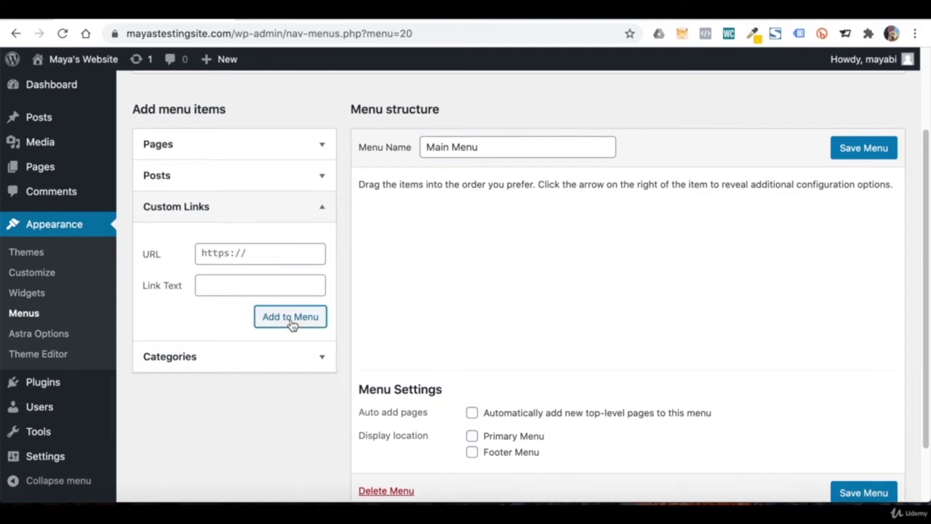
Add the Sports Photography category to Main Menu.
click(259, 357)
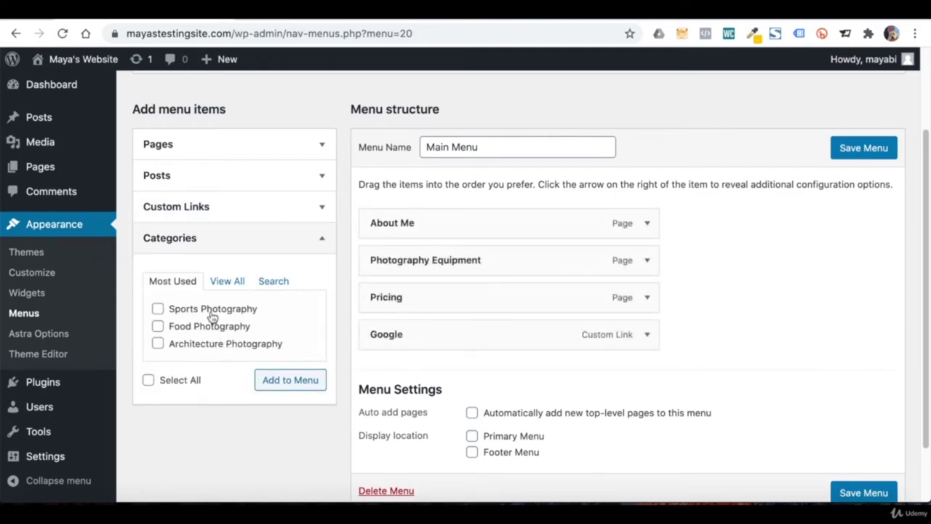
click(158, 309)
click(281, 381)
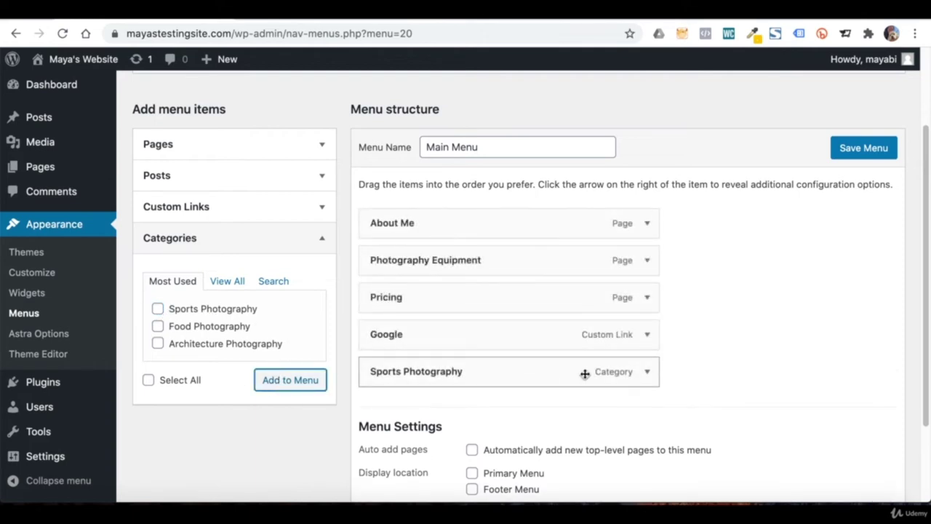
Assign Main Menu to the Primary Menu display location and save it.
scroll(576, 302, down, 1)
scroll(575, 335, down, 3)
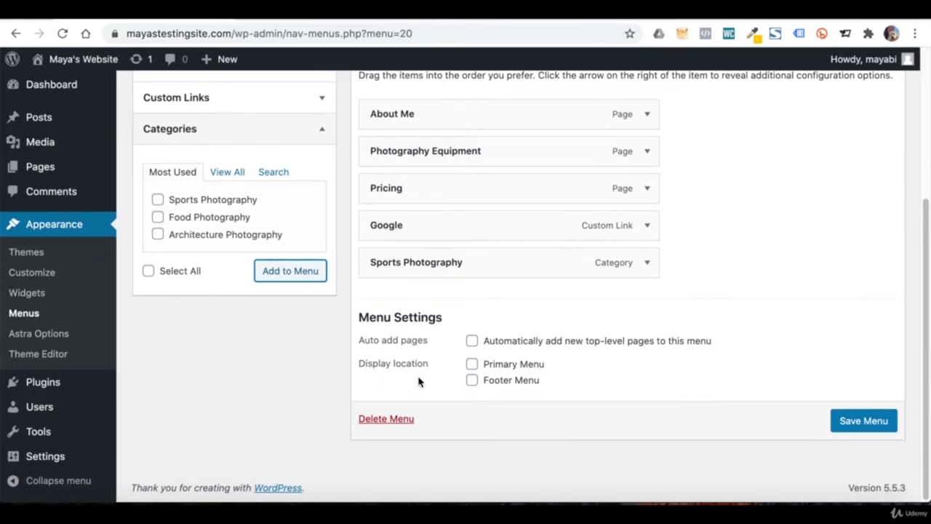
drag(359, 366, 428, 364)
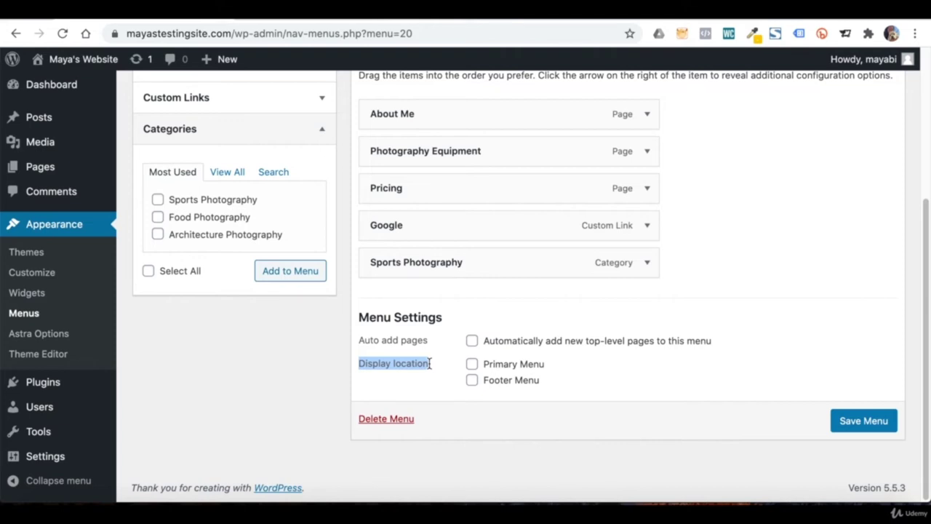
click(529, 420)
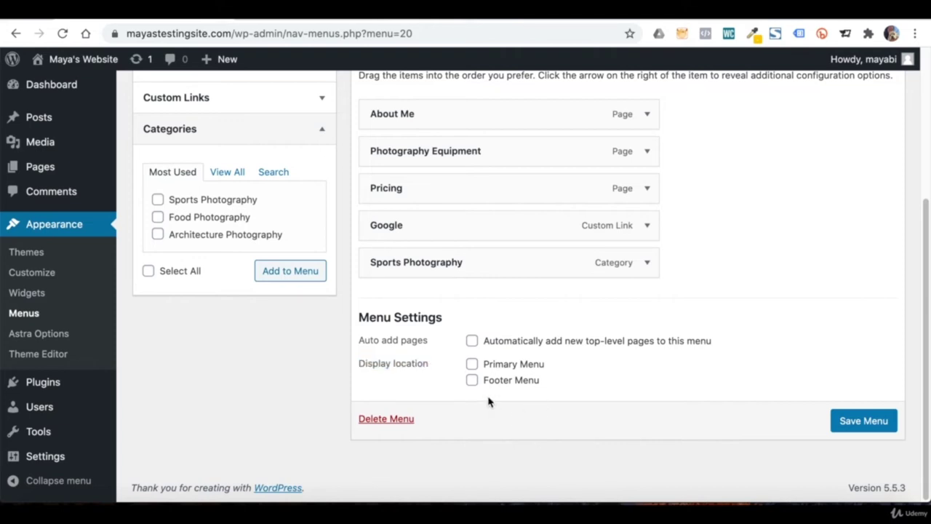
click(472, 364)
click(866, 424)
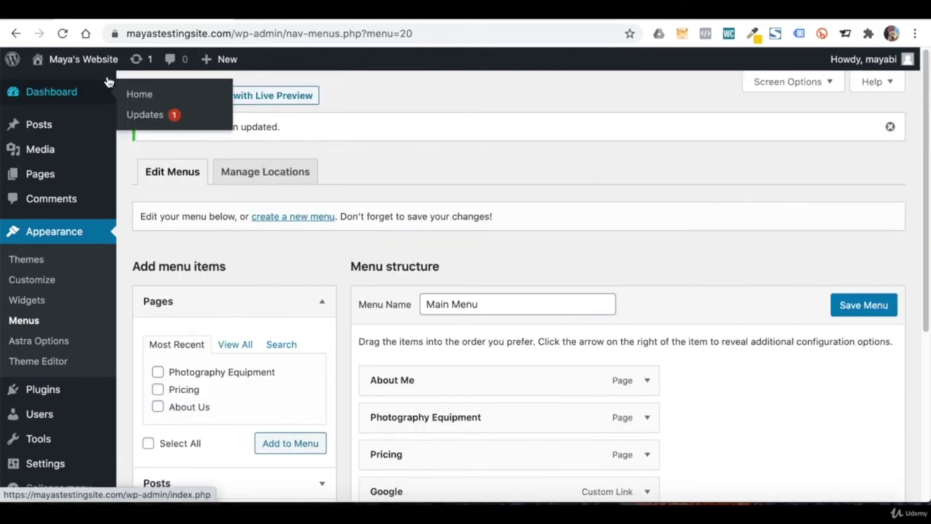
Open the live site's front page and scroll through it.
mouse_move(94, 61)
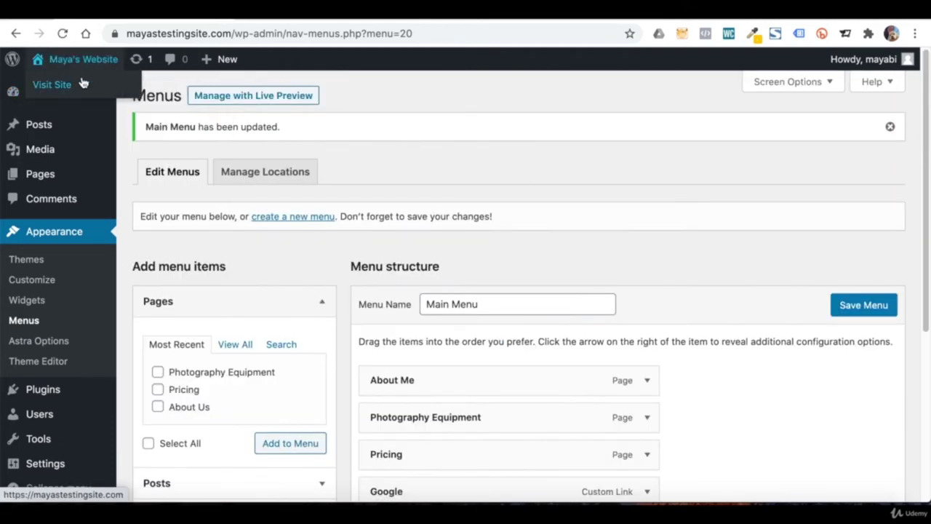
click(51, 84)
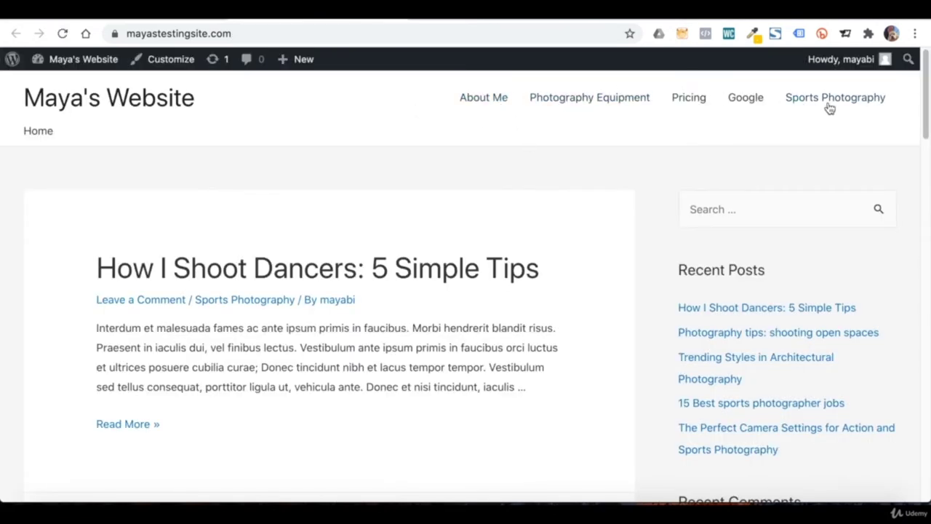
scroll(302, 271, down, 3)
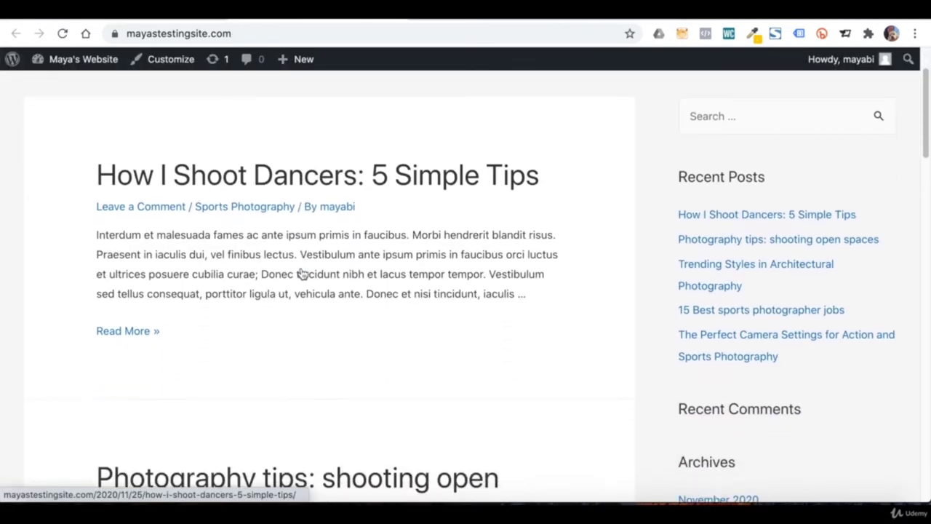
scroll(302, 273, down, 12)
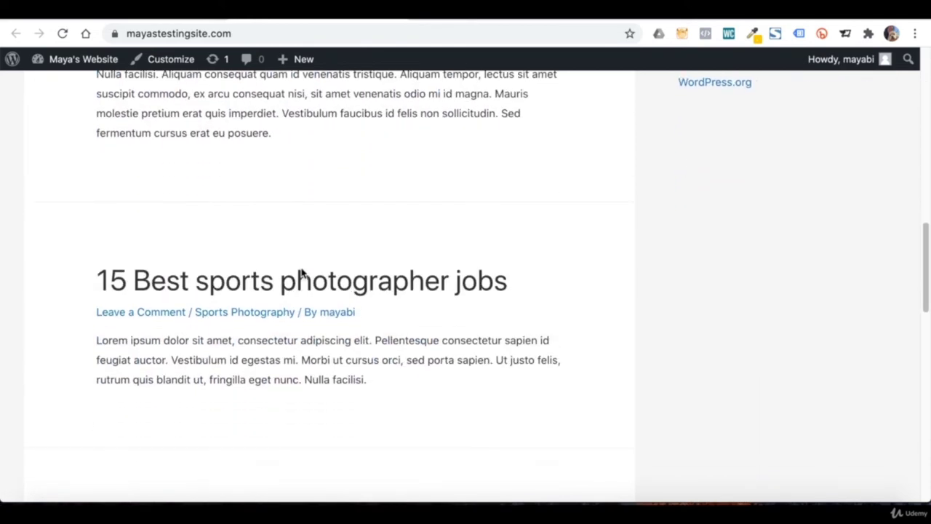
scroll(302, 272, down, 3)
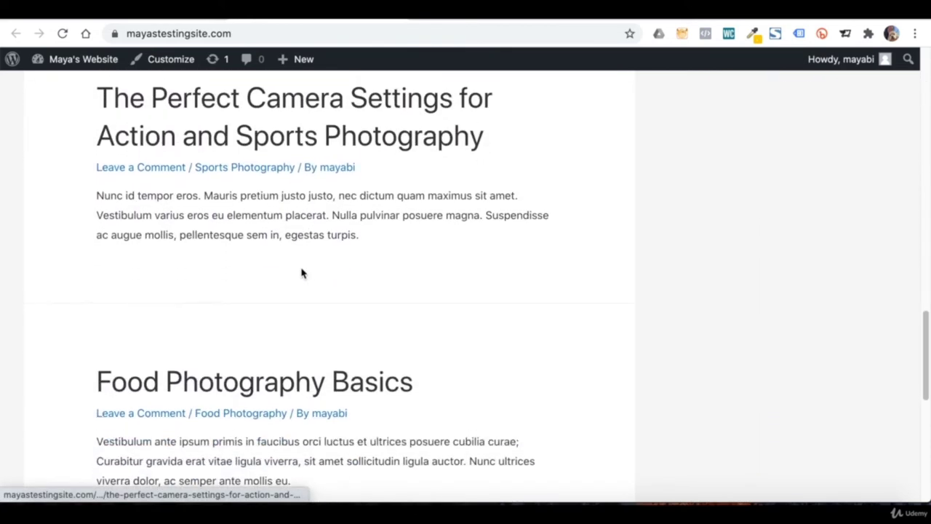
scroll(302, 273, up, 15)
scroll(302, 272, up, 4)
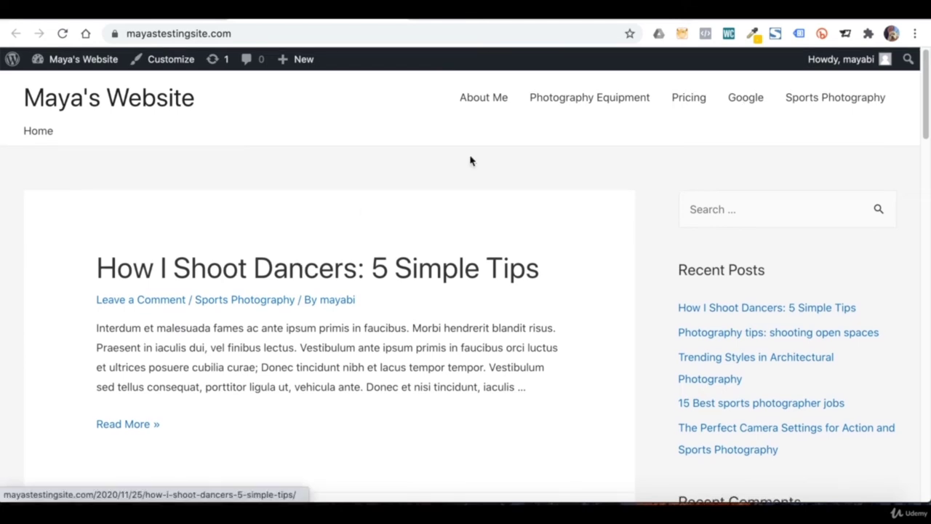
Try each header menu link: About Me, Photography Equipment, Pricing, Google, Sports Photography.
click(495, 103)
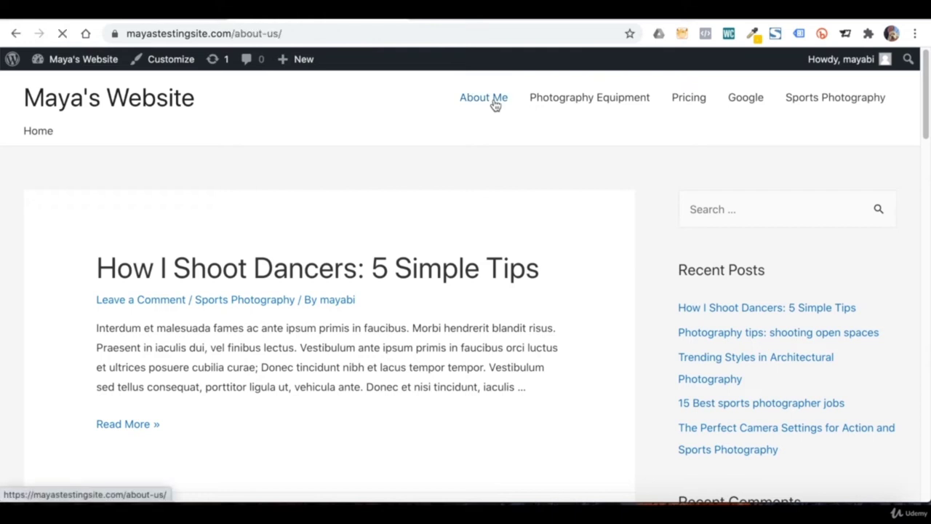
click(562, 103)
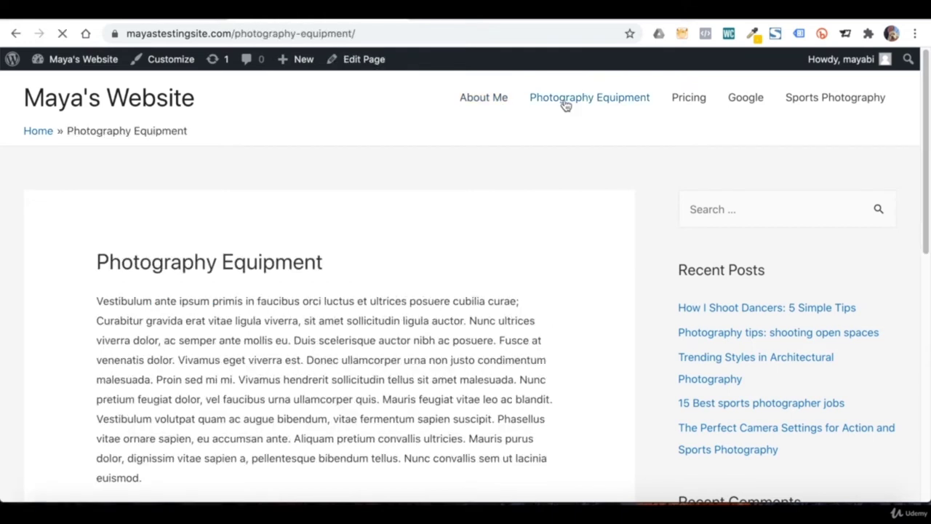
click(685, 102)
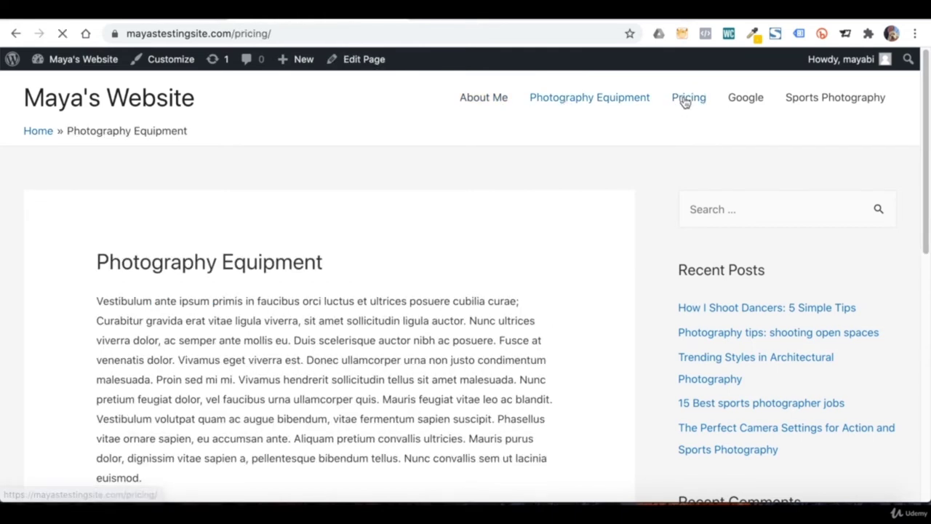
click(757, 107)
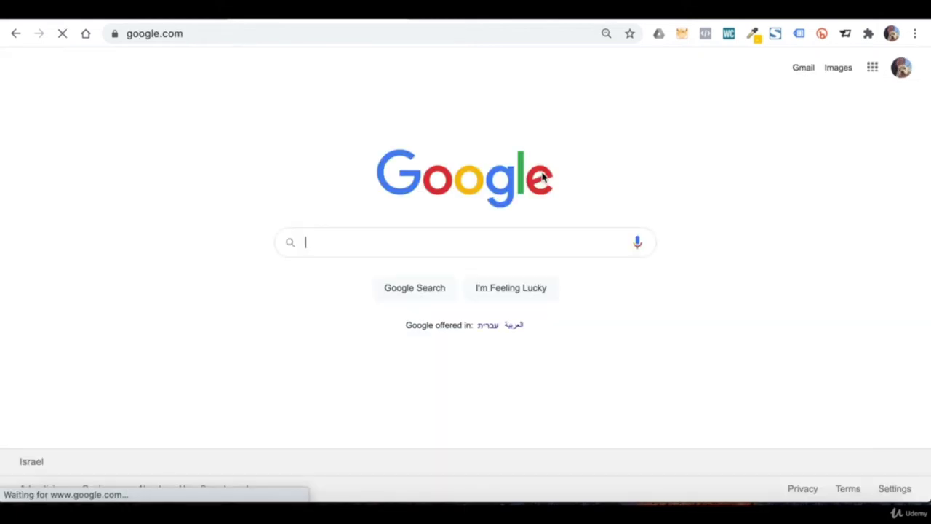
scroll(433, 198, left, 5)
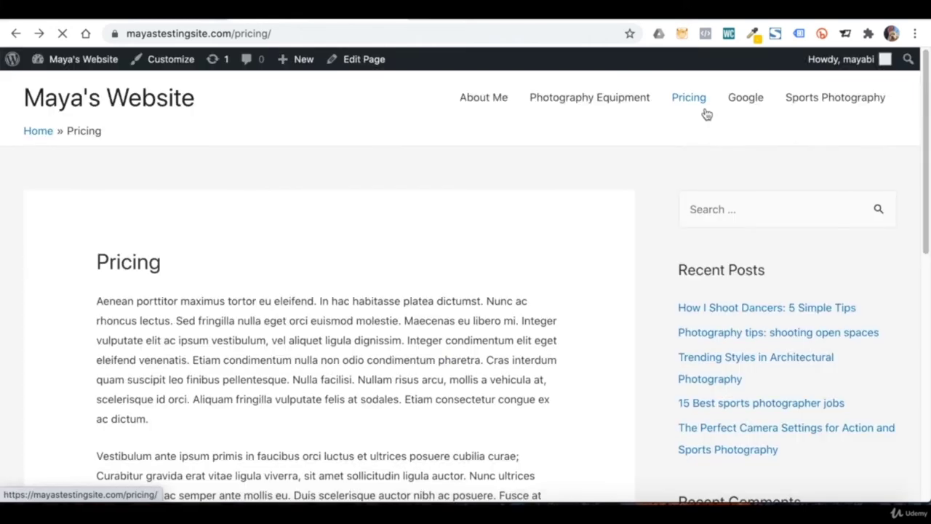
click(822, 101)
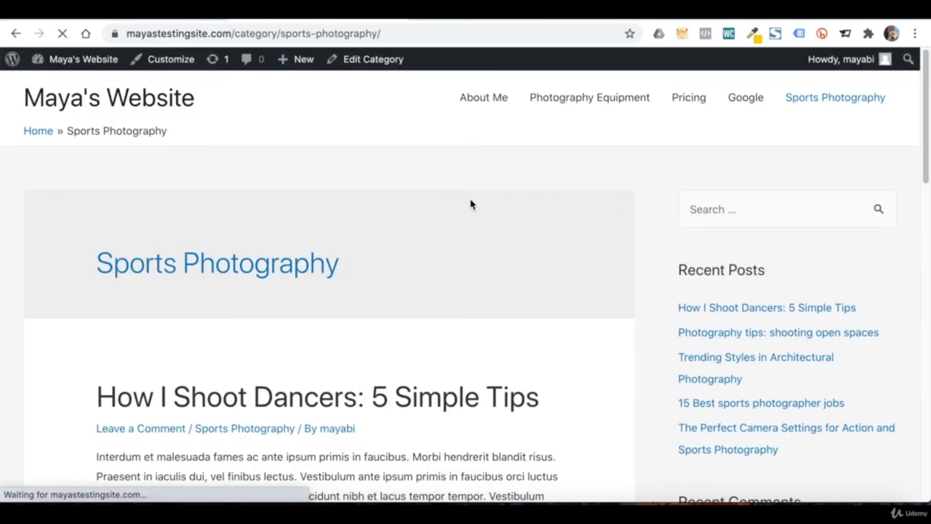
scroll(407, 262, down, 10)
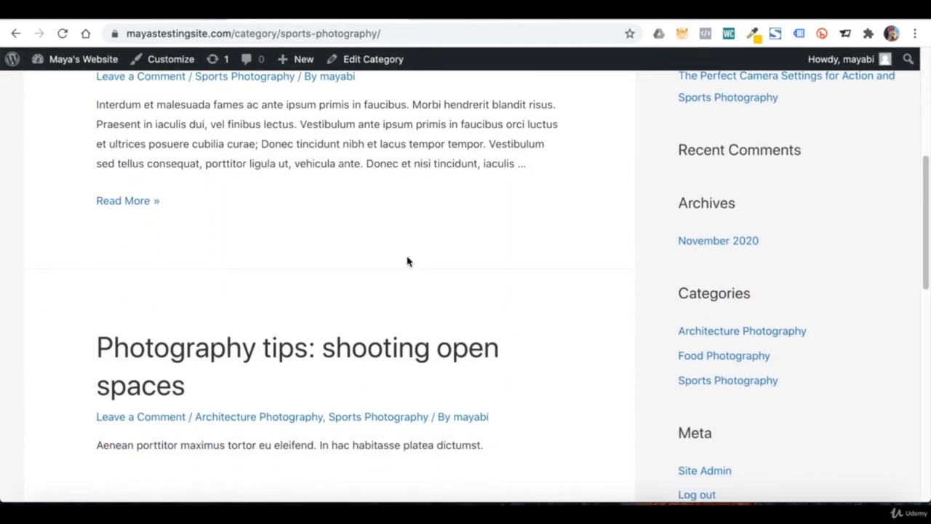
click(153, 20)
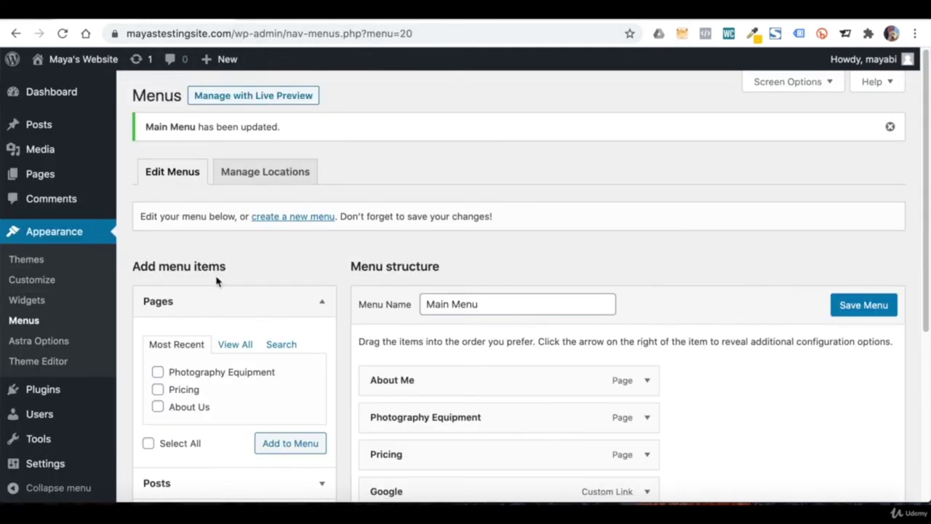
Remove the Google and Sports Photography items from Main Menu.
scroll(218, 280, down, 3)
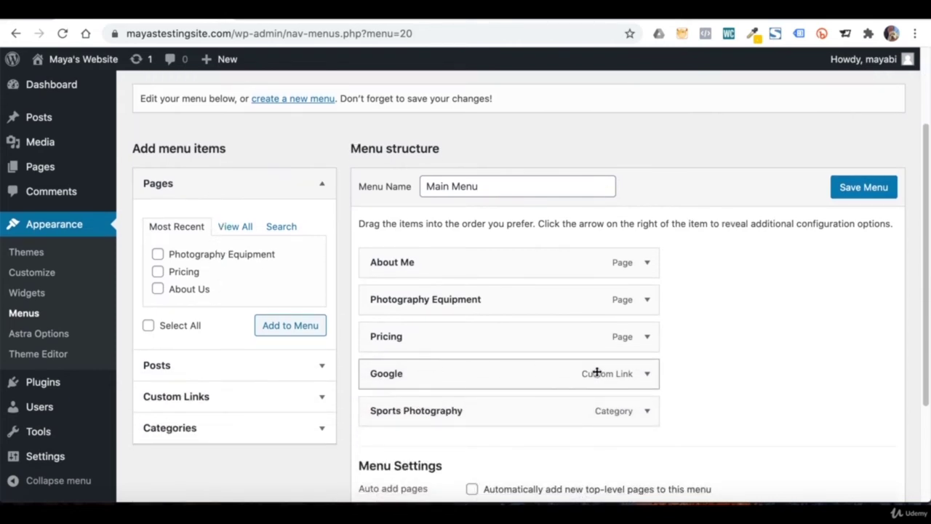
click(645, 383)
scroll(647, 385, down, 2)
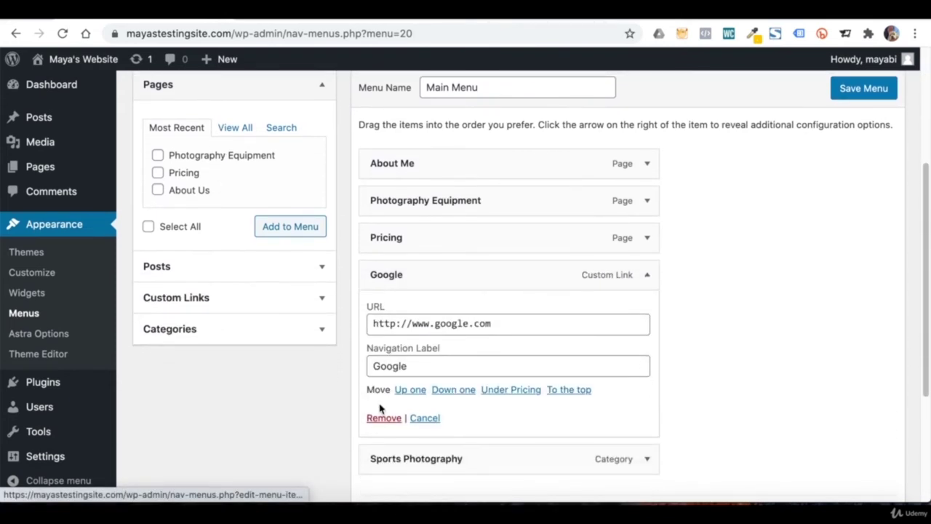
click(382, 417)
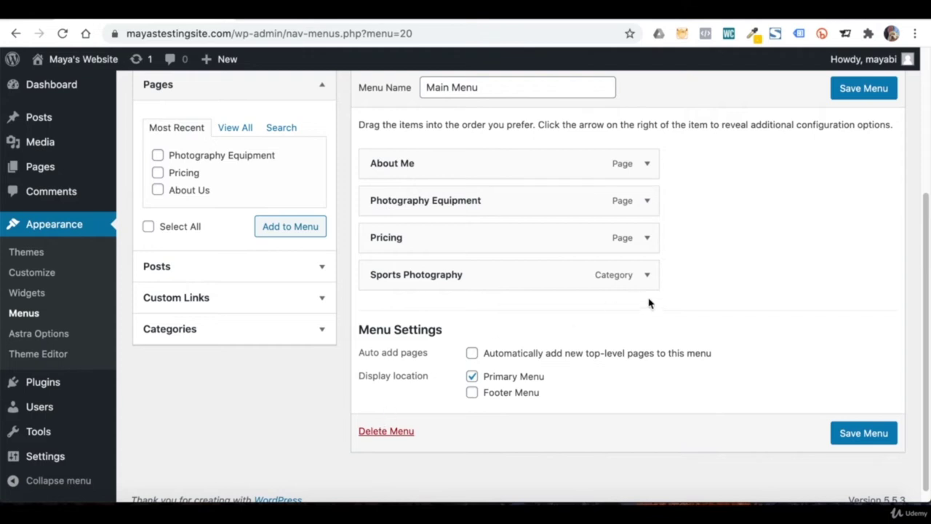
click(650, 284)
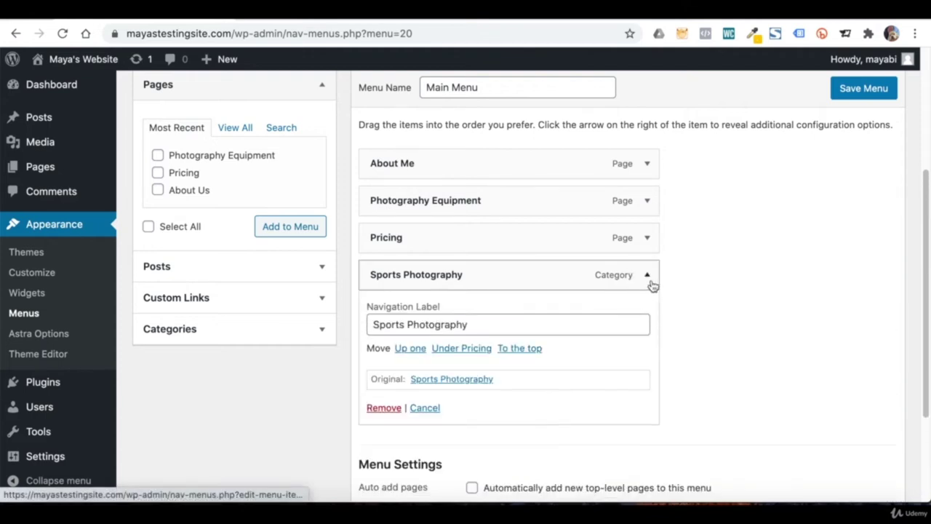
click(392, 409)
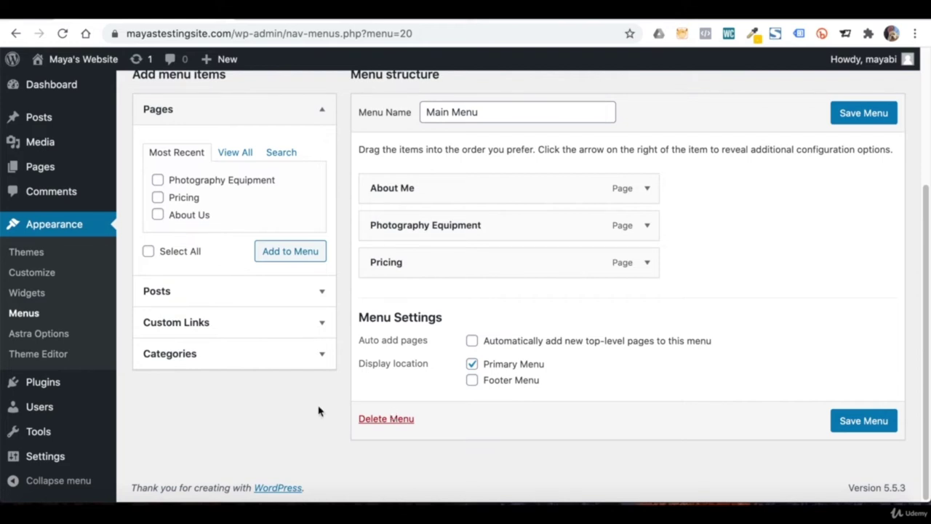
Add a custom link with URL '#' labelled 'Blog' to Main Menu.
click(207, 327)
click(237, 224)
text(#)
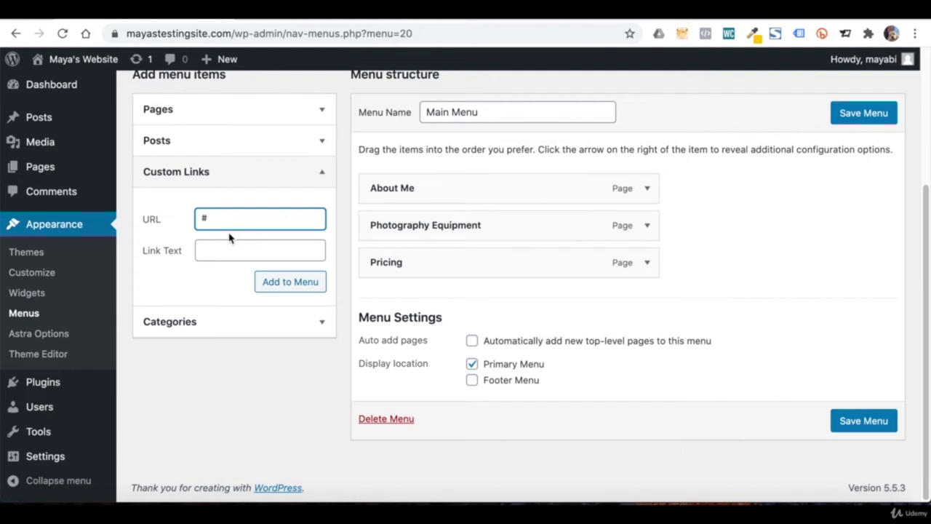
click(219, 252)
text(B)
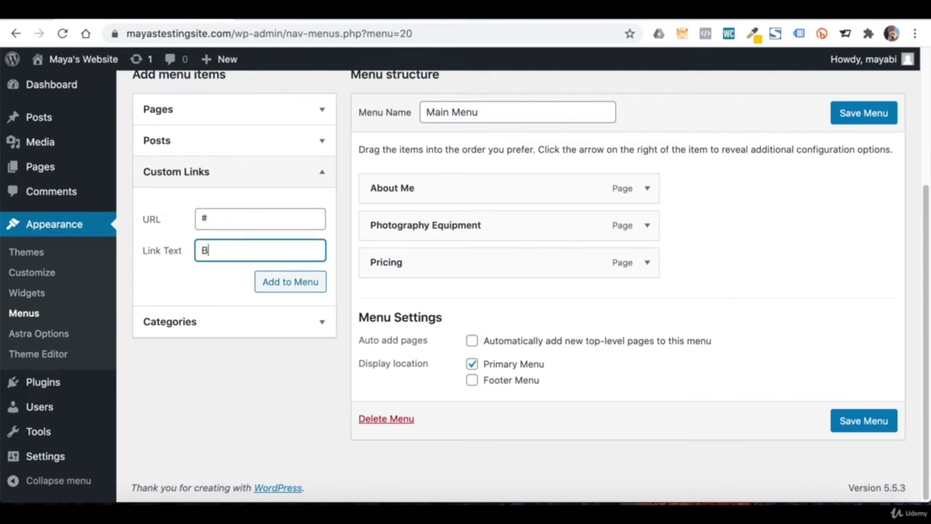
text(log)
click(294, 284)
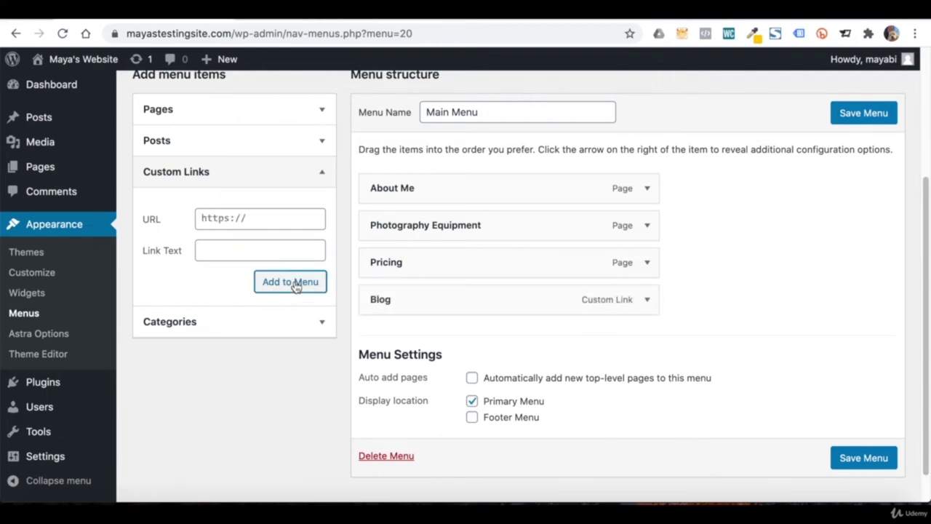
Add the Sports, Food and Architecture Photography categories to Main Menu.
click(322, 324)
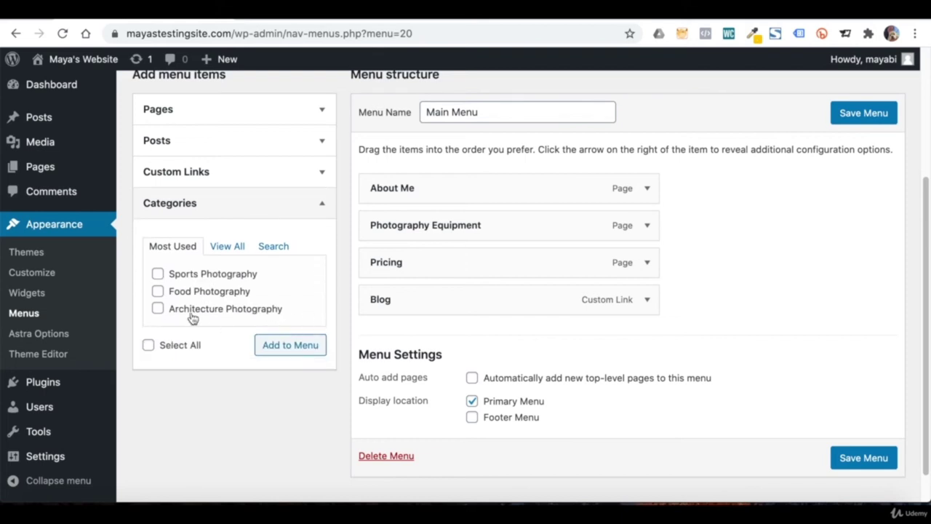
click(157, 275)
click(158, 292)
click(158, 308)
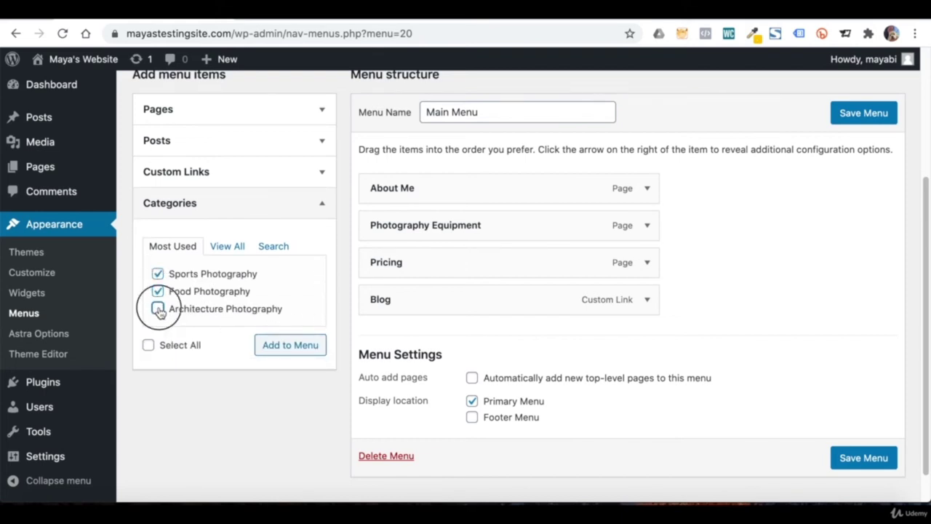
click(290, 346)
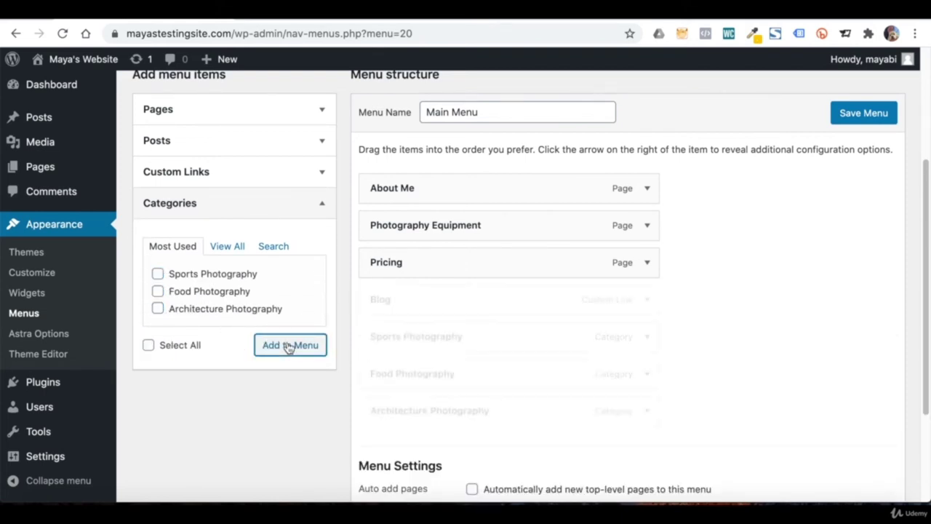
Nest Sports, Food and Architecture Photography as sub-items under Blog.
scroll(288, 347, down, 2)
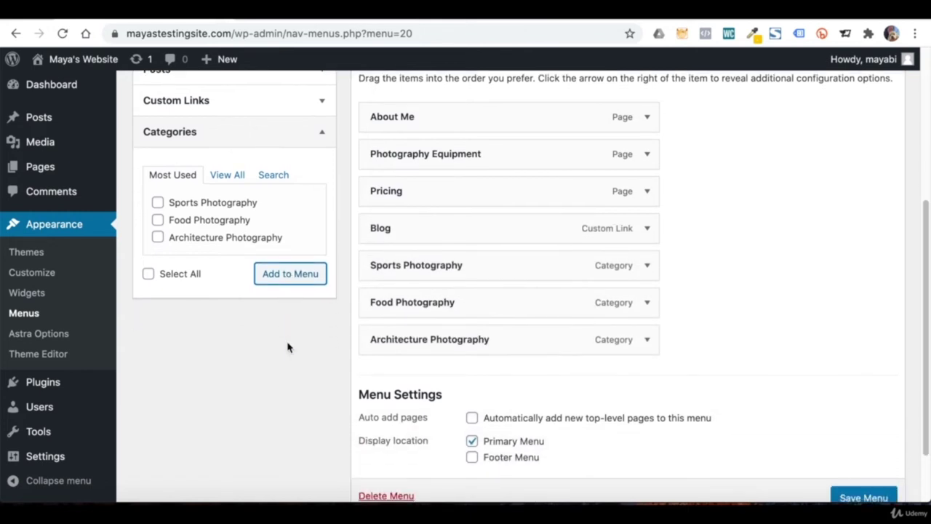
click(397, 267)
drag(397, 267, 427, 267)
drag(386, 303, 414, 305)
drag(370, 337, 395, 338)
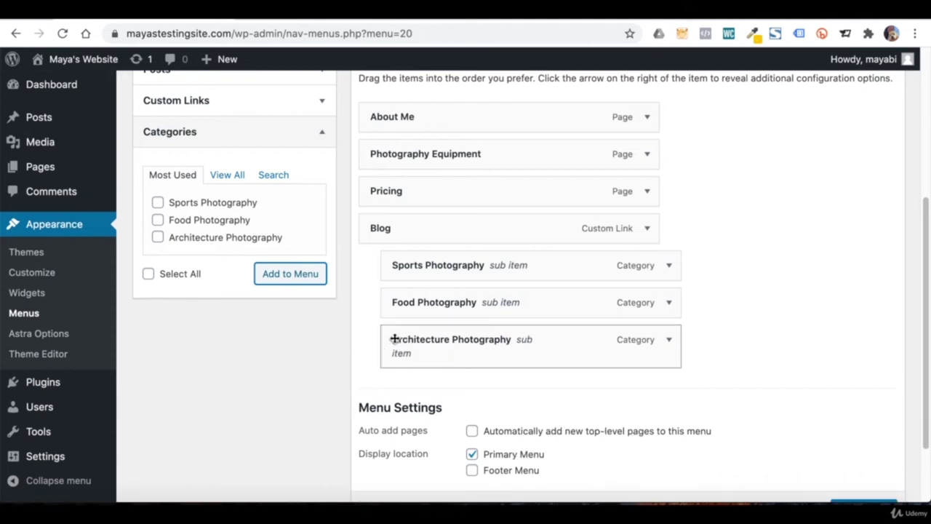
Move the Blog group to just after About Me and save Main Menu.
scroll(395, 337, down, 1)
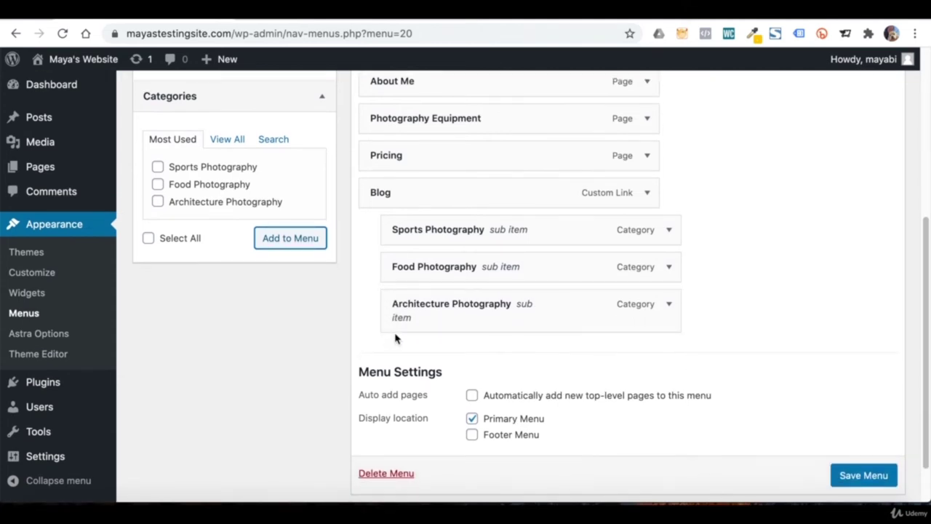
scroll(395, 337, up, 2)
drag(396, 285, 397, 205)
scroll(385, 287, down, 1)
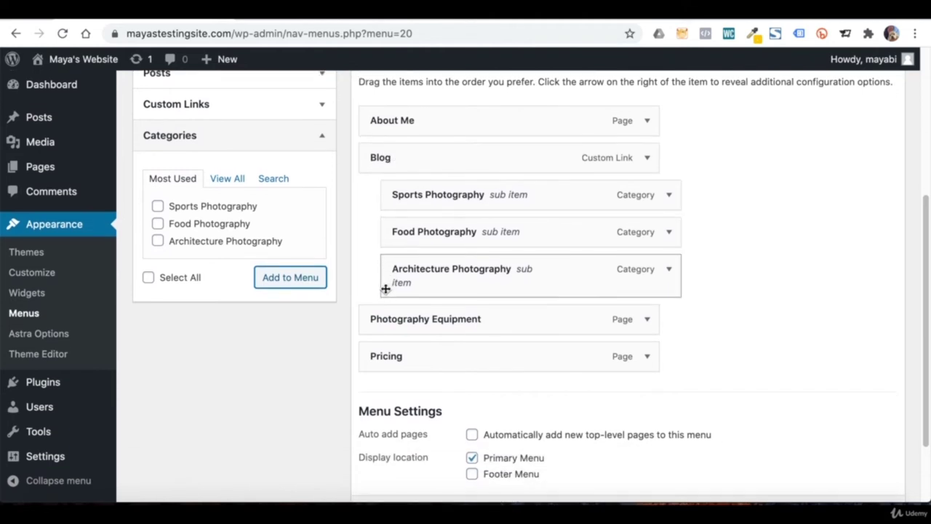
scroll(837, 393, down, 2)
click(860, 419)
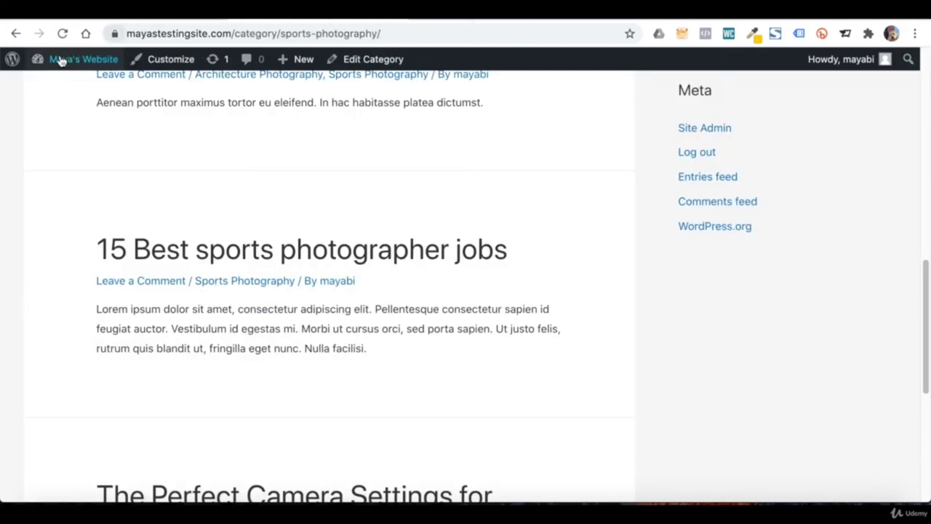
mouse_move(62, 59)
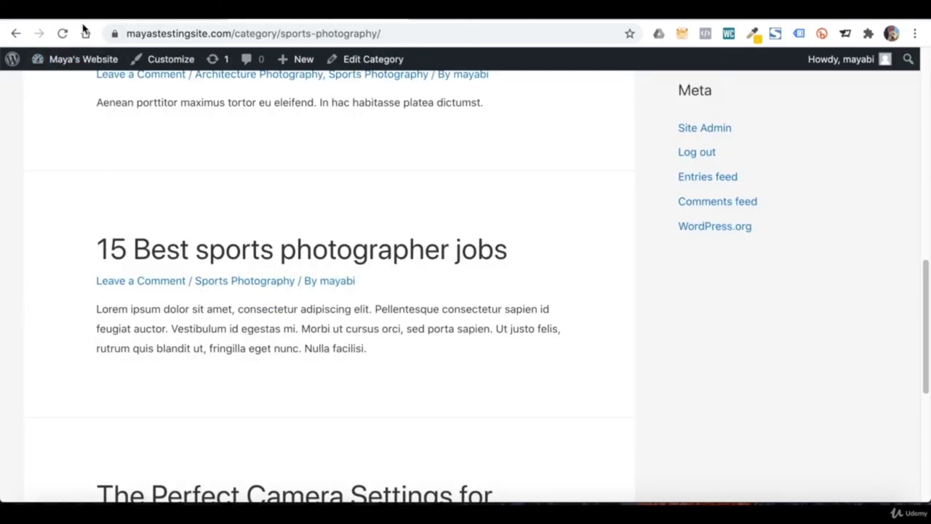
click(63, 34)
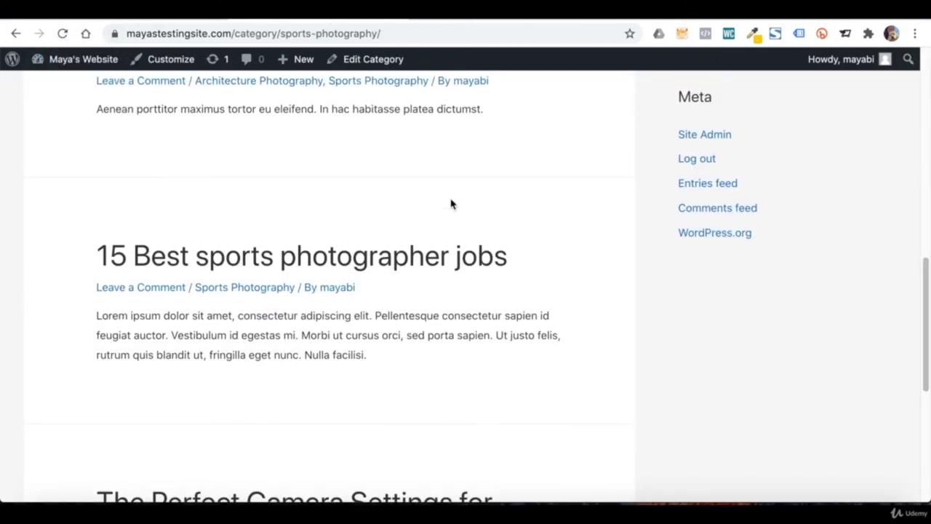
scroll(450, 204, up, 10)
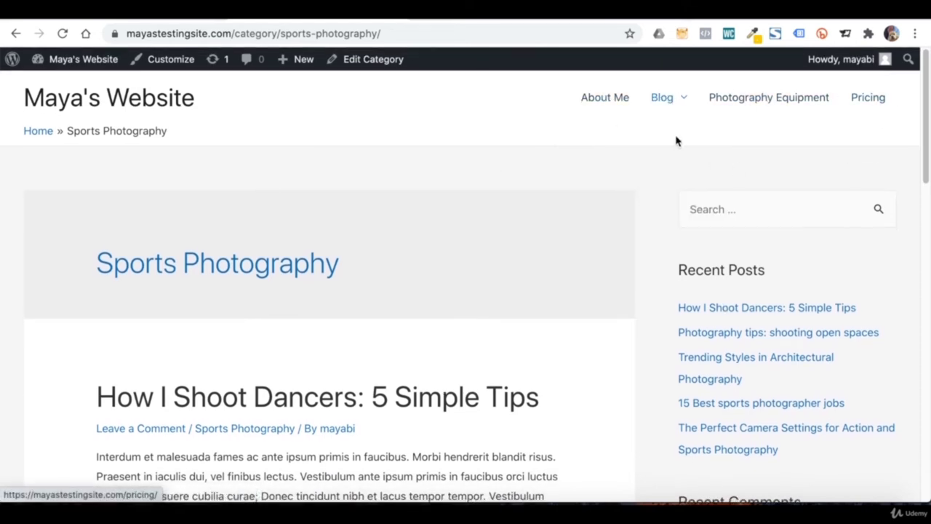
mouse_move(670, 107)
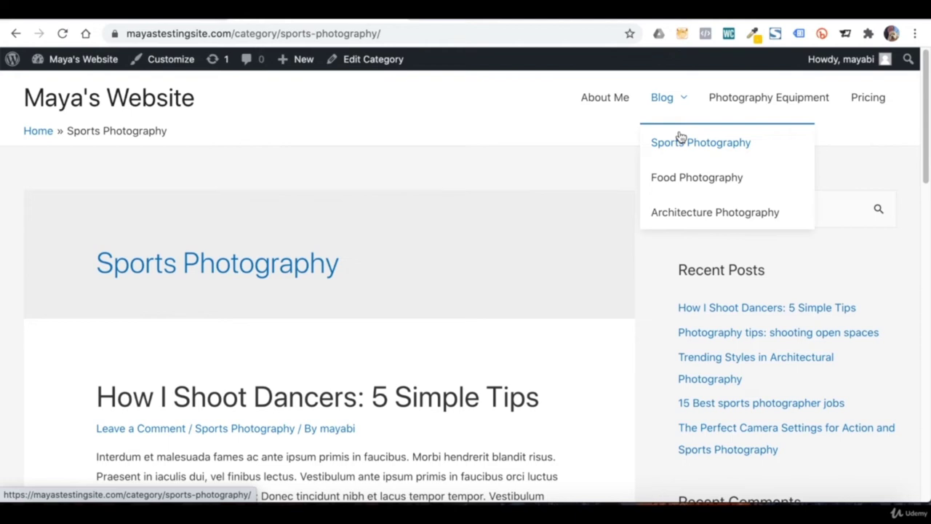
click(186, 14)
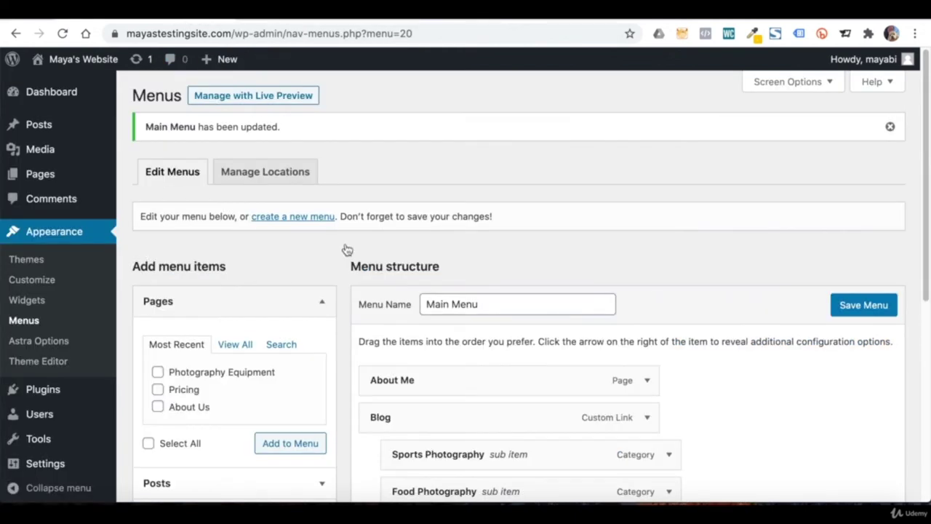
Also assign Main Menu to the Footer Menu location and save it.
scroll(337, 269, down, 5)
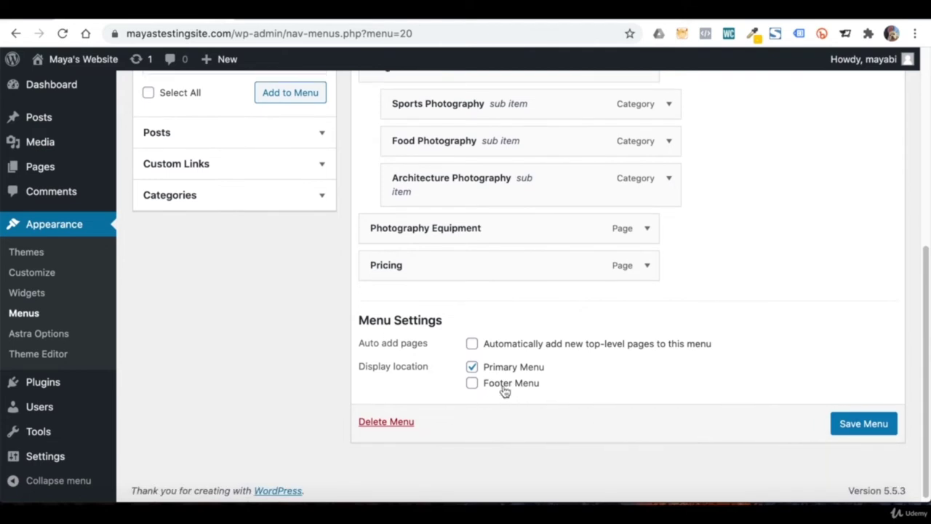
click(473, 388)
click(875, 425)
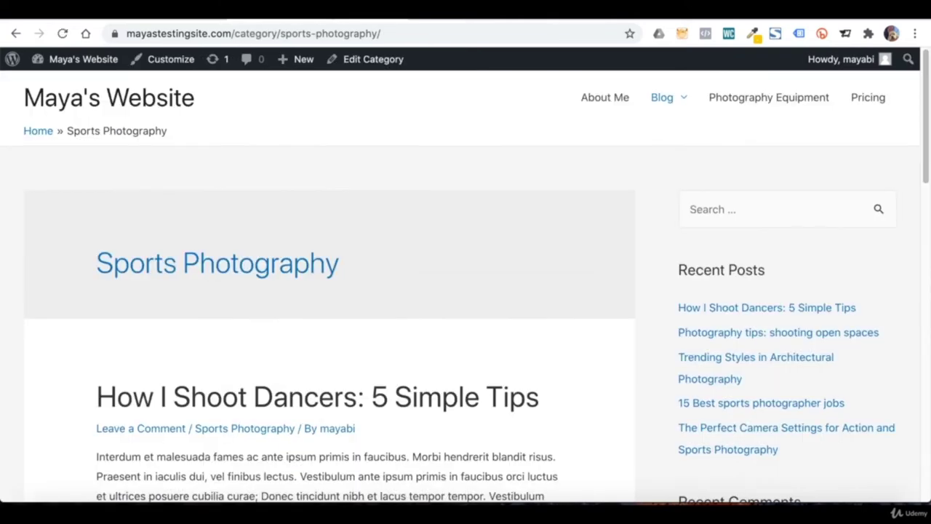
Reload the live site and scroll down to check the footer.
click(62, 33)
scroll(542, 211, down, 15)
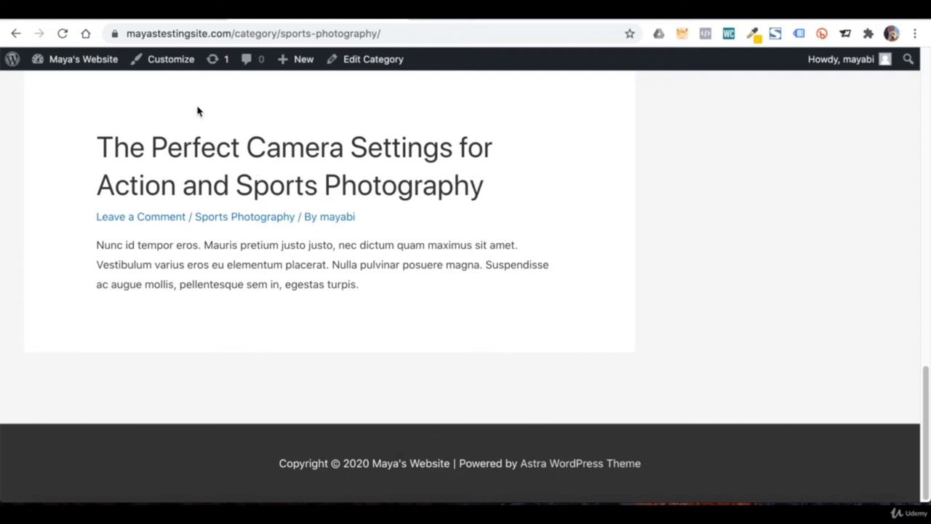
click(165, 66)
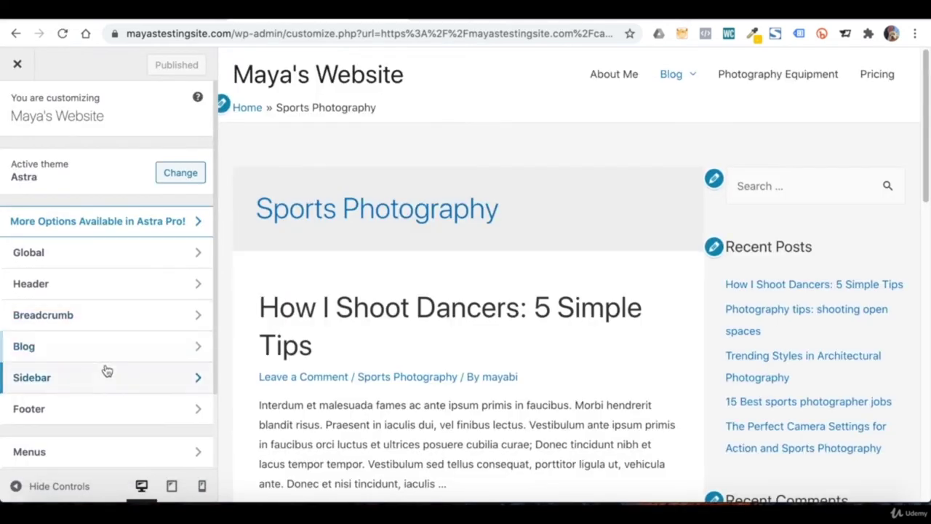
Set the Astra footer bar's Section 2 to Footer Menu and publish the change.
click(95, 411)
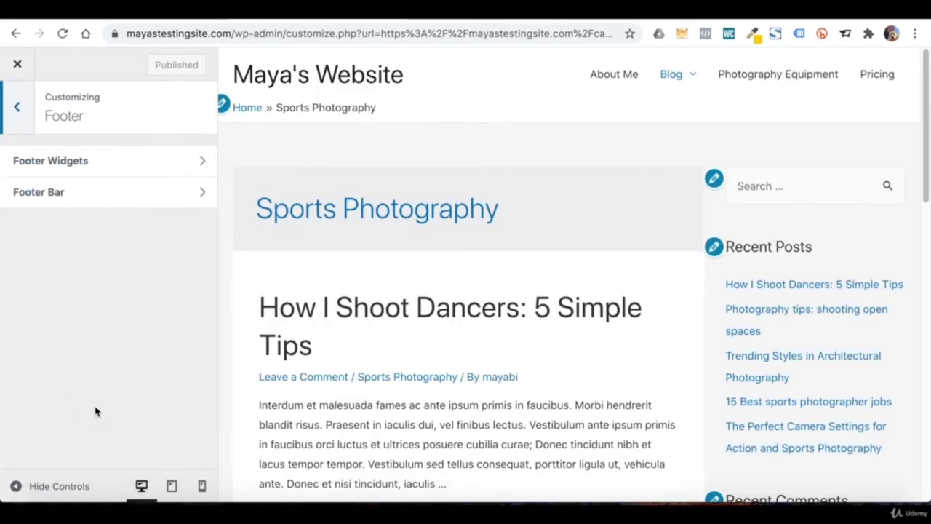
click(98, 206)
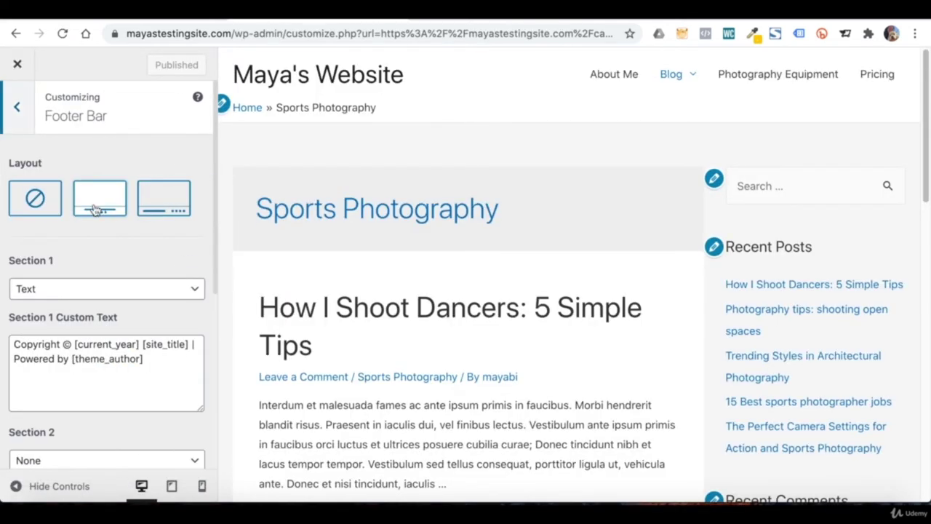
scroll(62, 244, down, 1)
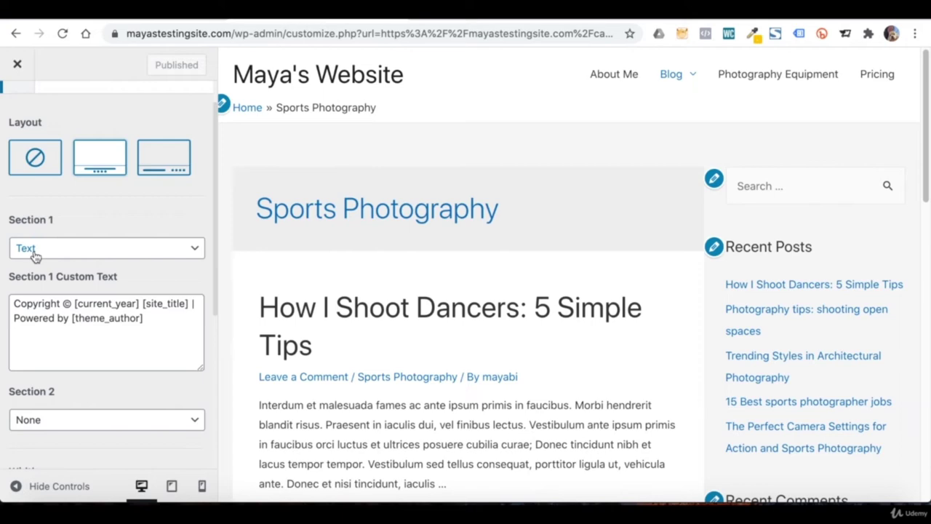
scroll(34, 255, down, 3)
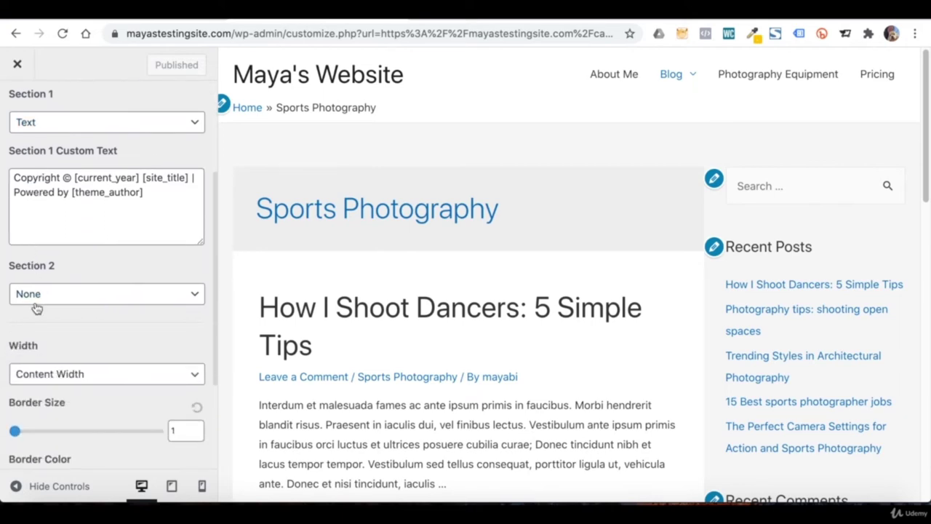
click(34, 301)
click(38, 336)
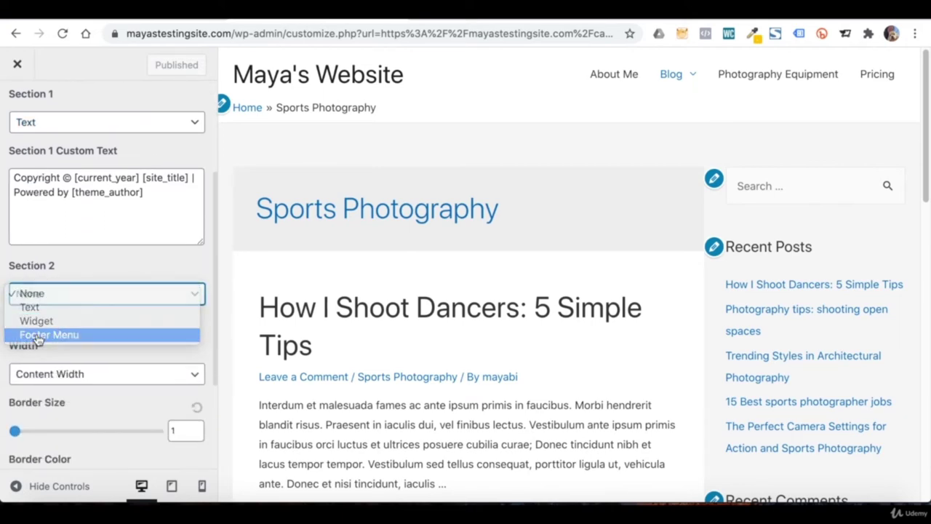
scroll(36, 339, down, 1)
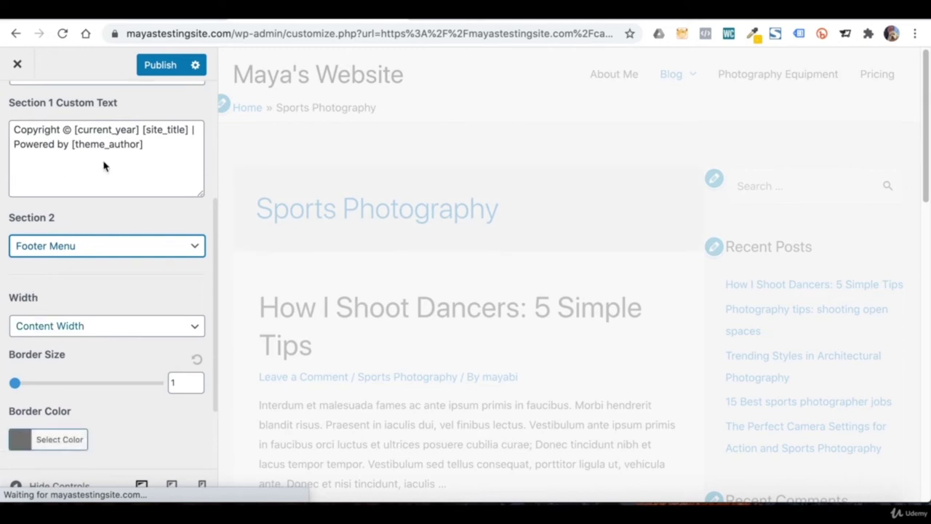
click(156, 66)
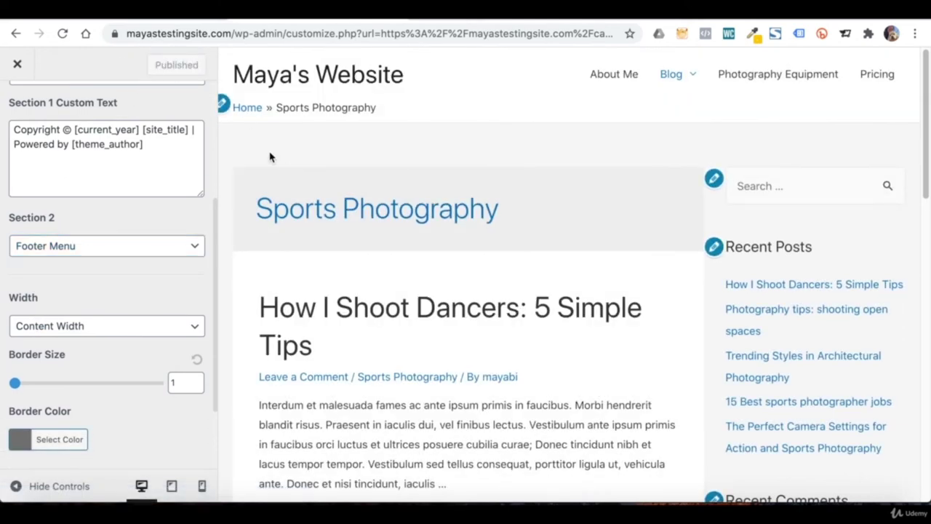
click(16, 67)
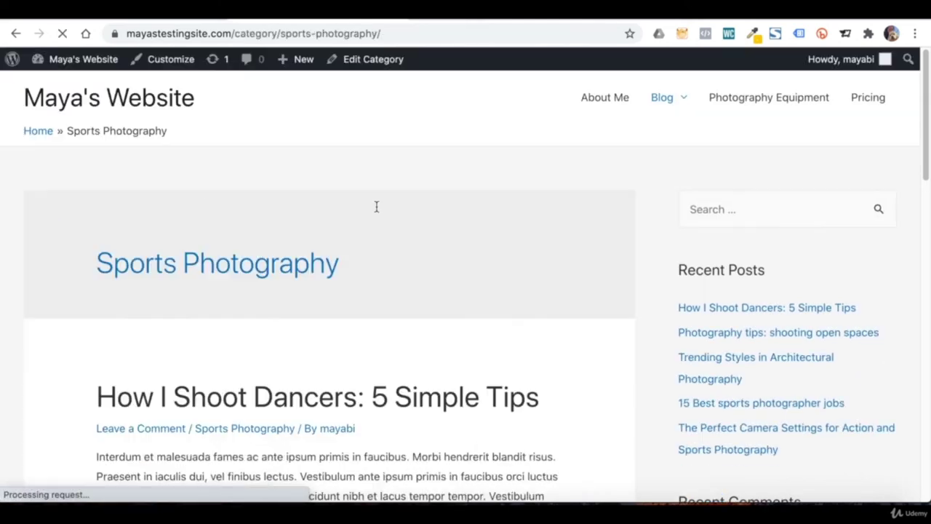
Check the live footer's About Me, Blog, Photography Equipment and Pricing links against the menu locations.
scroll(376, 207, down, 2)
scroll(376, 206, down, 15)
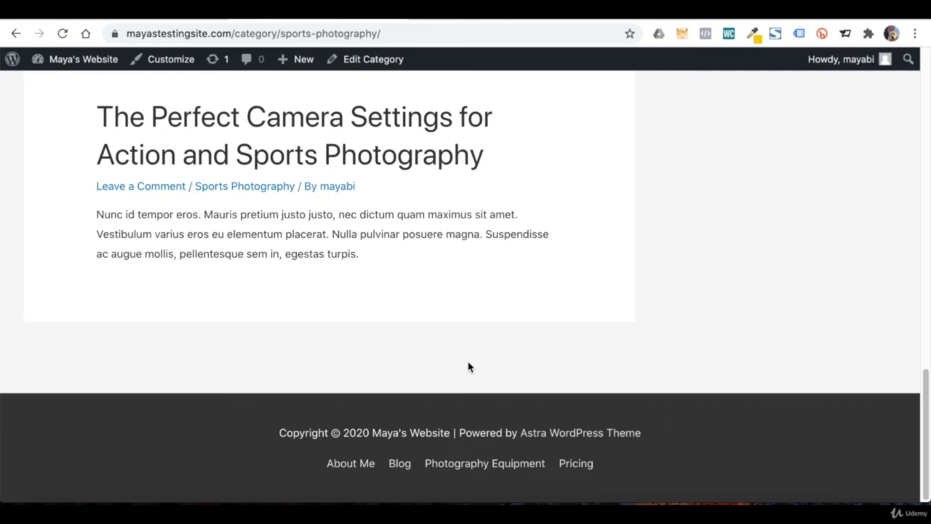
scroll(477, 356, up, 4)
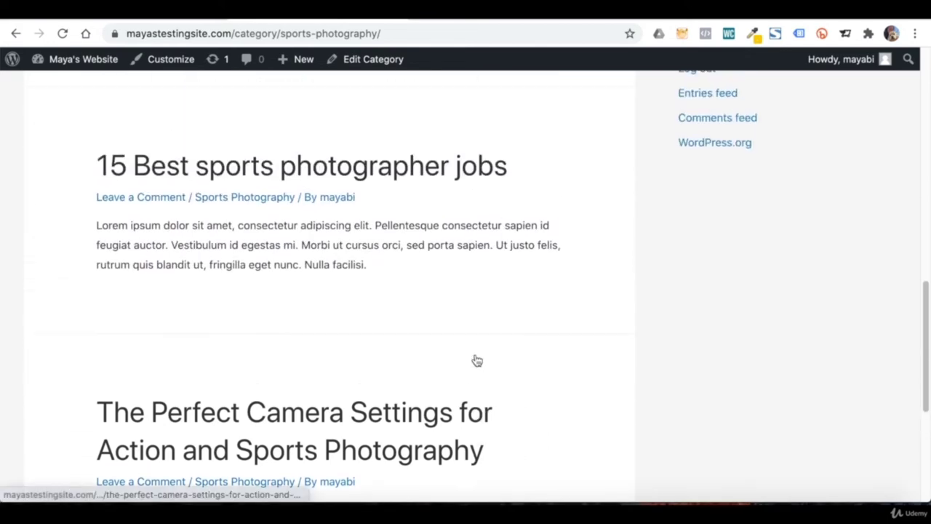
scroll(476, 360, up, 10)
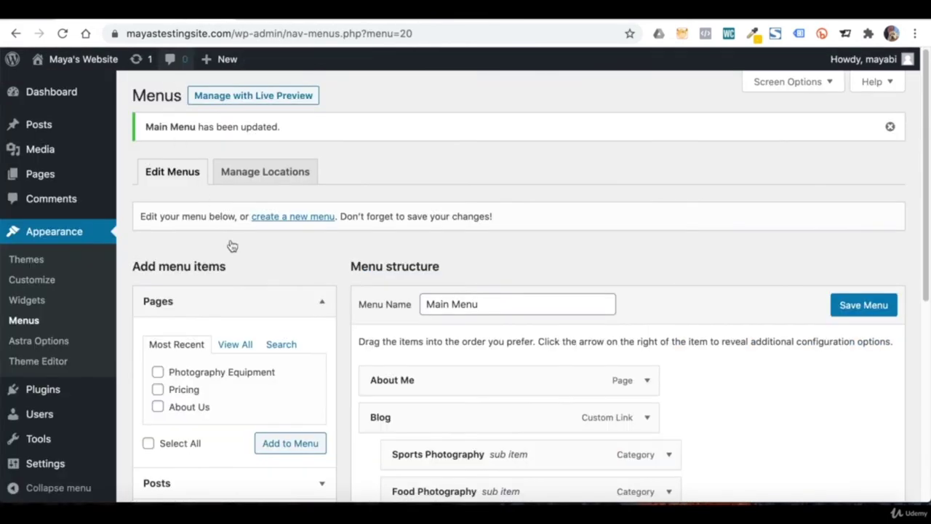
scroll(235, 256, down, 5)
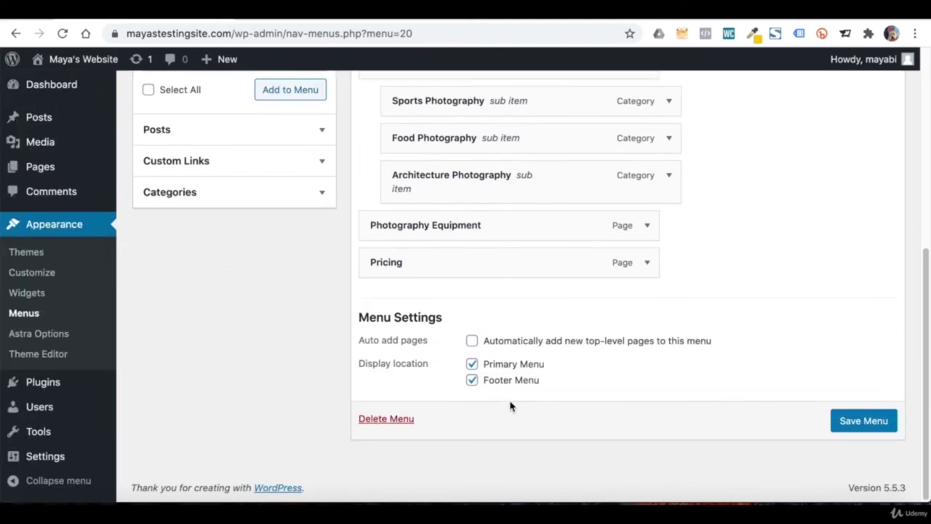
click(332, 17)
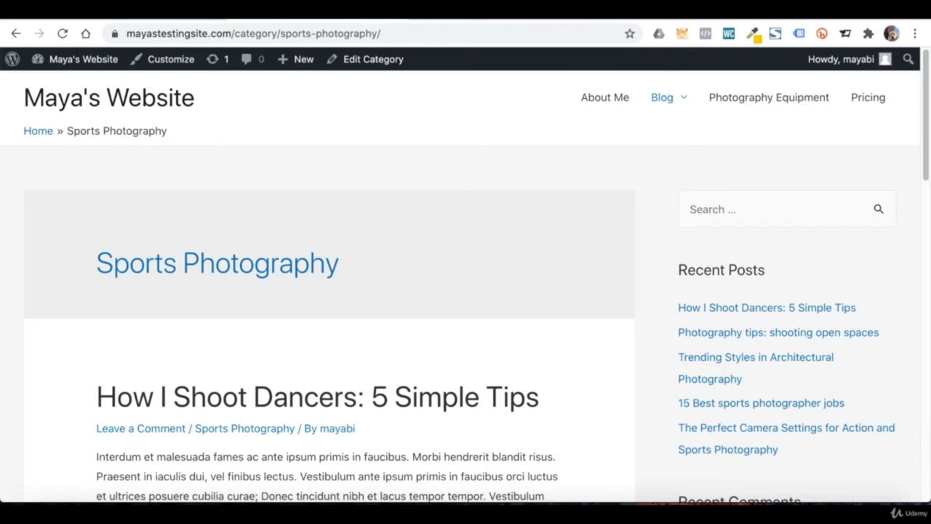
key(ctrl+Tab)
scroll(294, 322, up, 2)
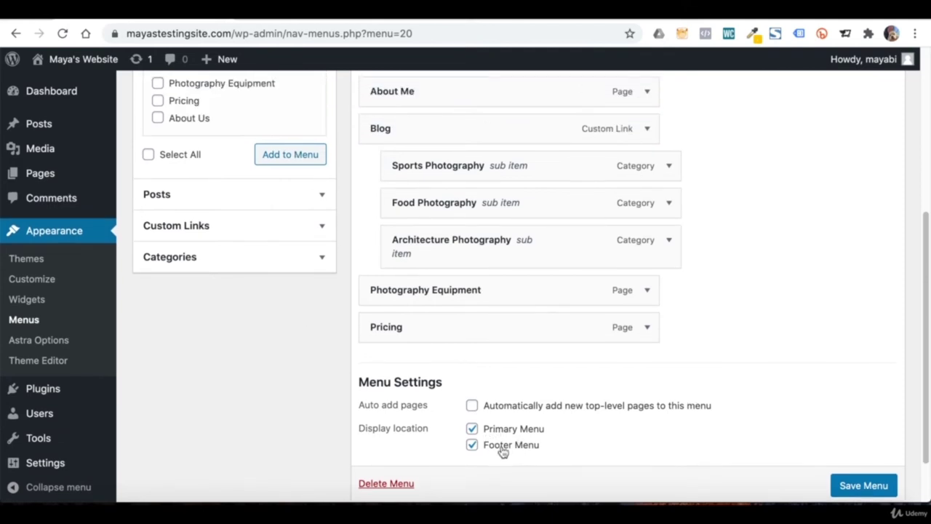
scroll(500, 444, up, 3)
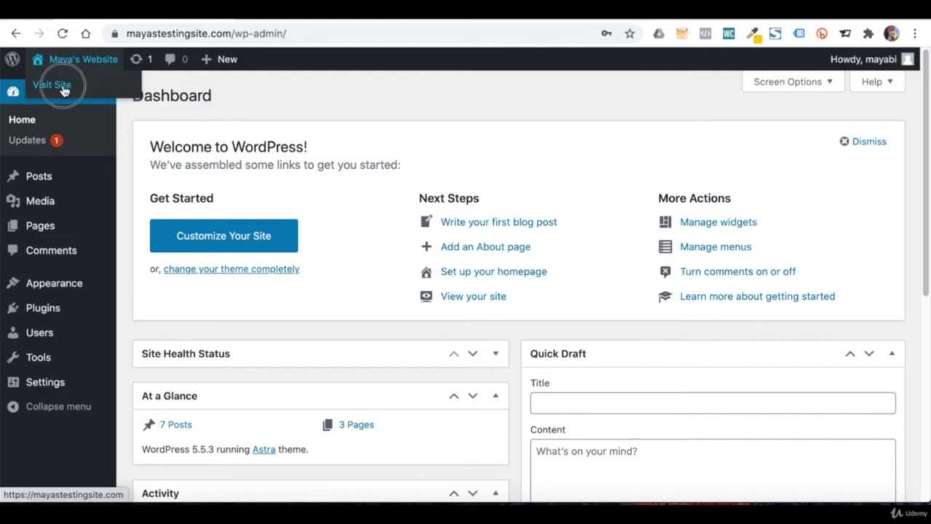
click(63, 88)
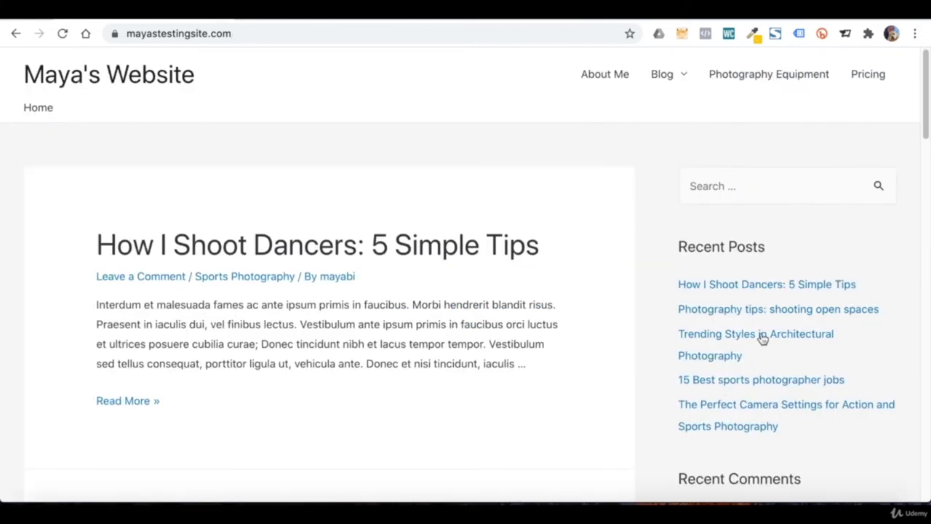
scroll(758, 322, down, 6)
scroll(754, 384, down, 2)
scroll(717, 276, up, 1)
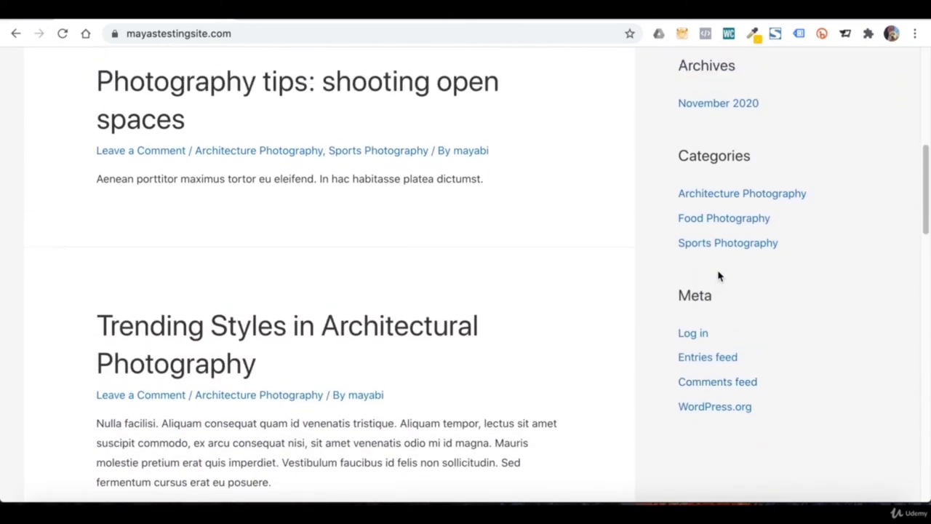
scroll(718, 275, up, 7)
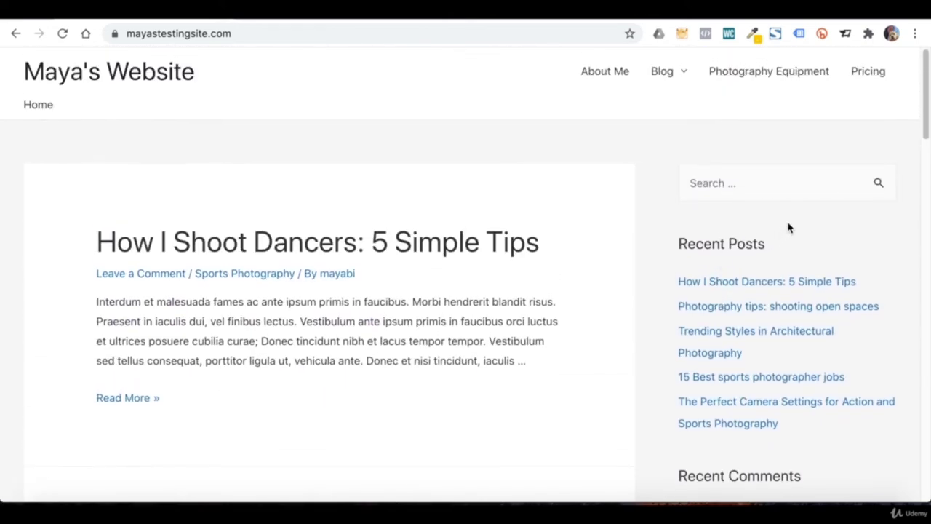
scroll(788, 229, down, 1)
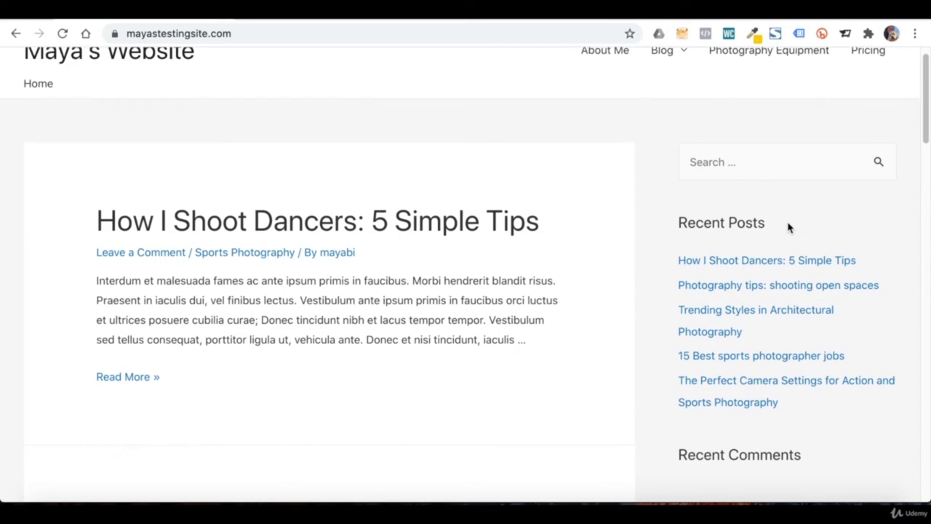
scroll(789, 228, down, 3)
scroll(649, 272, up, 3)
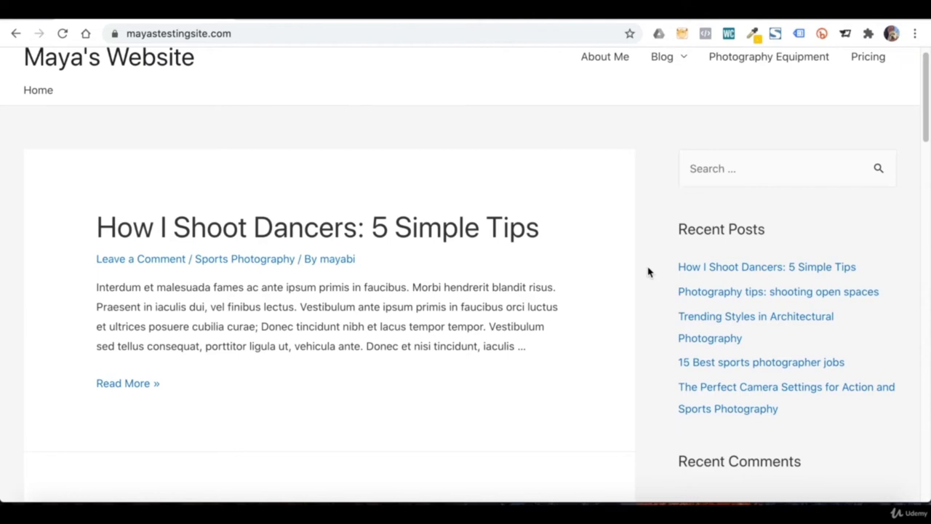
scroll(649, 272, down, 3)
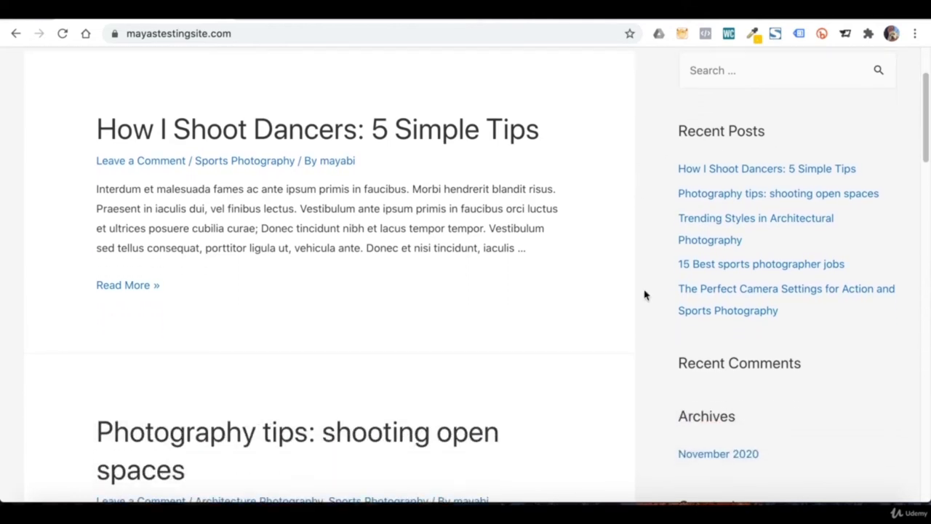
scroll(552, 208, down, 1)
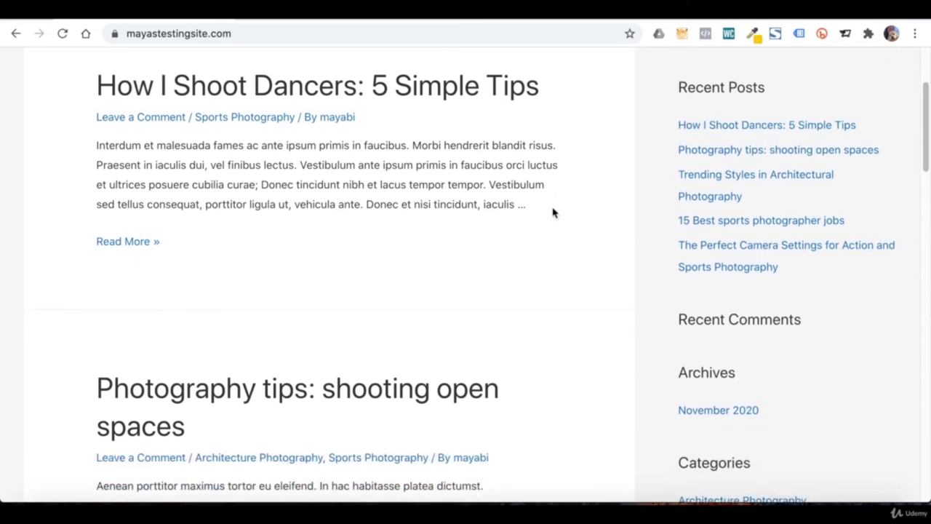
scroll(552, 210, up, 3)
scroll(553, 212, up, 1)
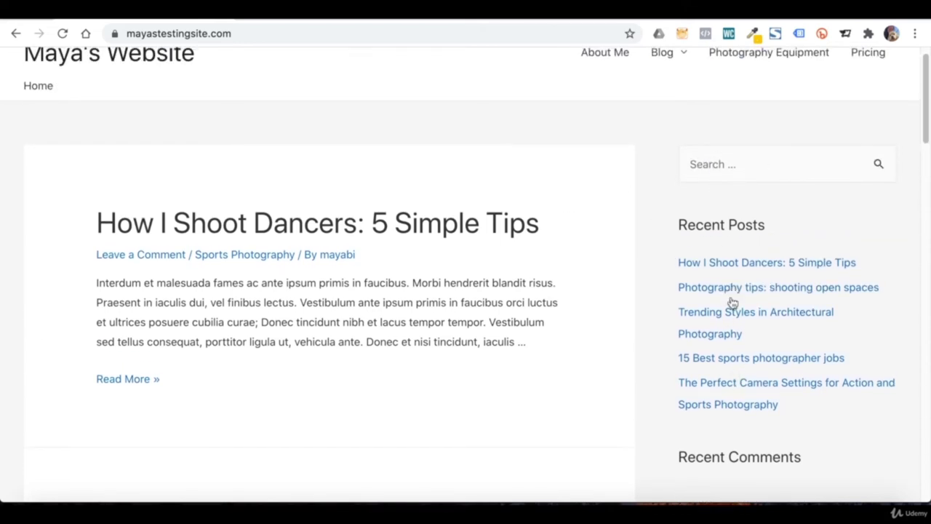
scroll(739, 371, down, 3)
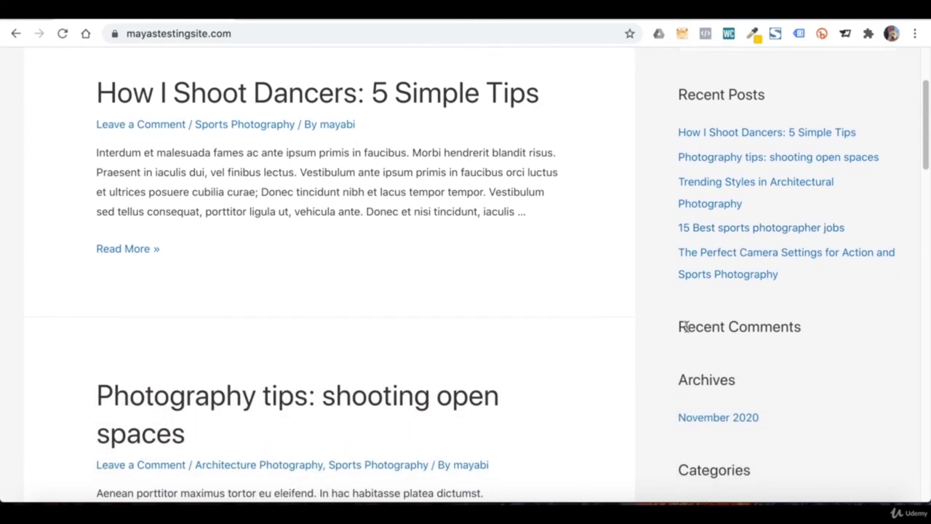
scroll(785, 325, down, 2)
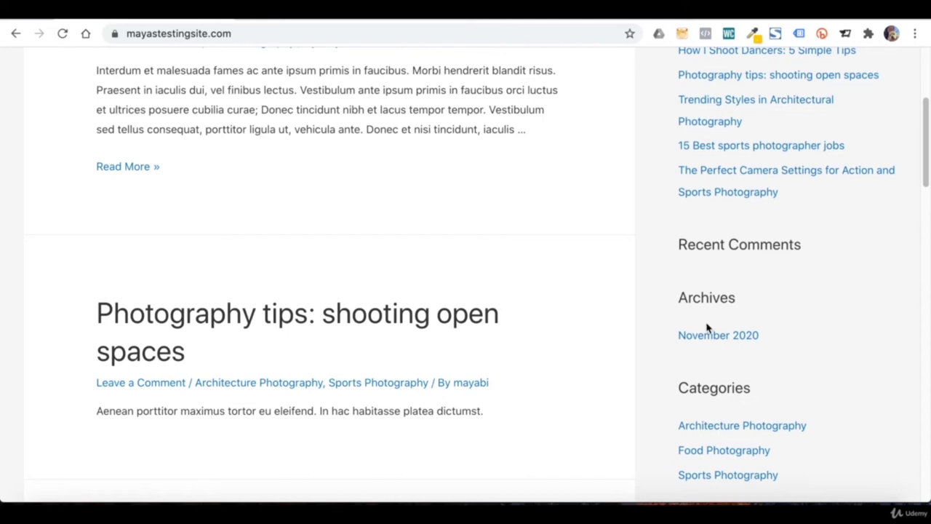
scroll(706, 328, down, 3)
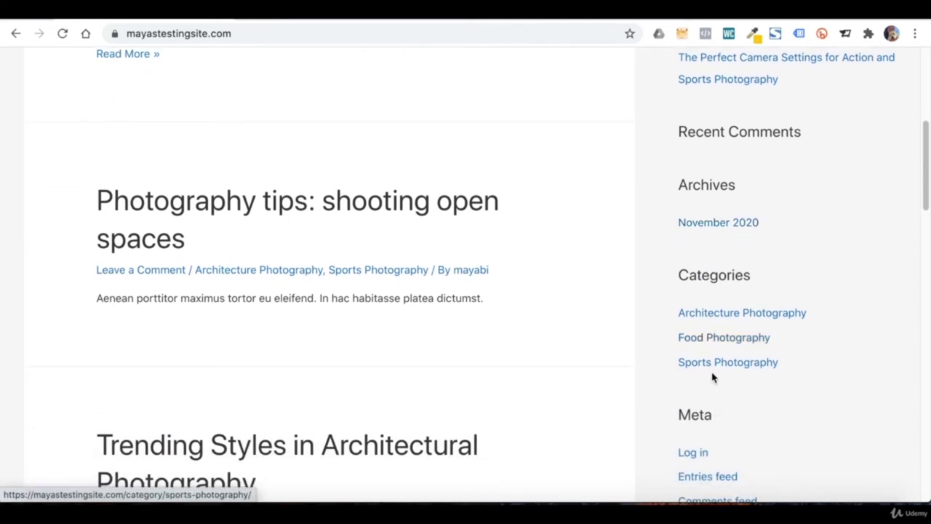
scroll(703, 357, down, 3)
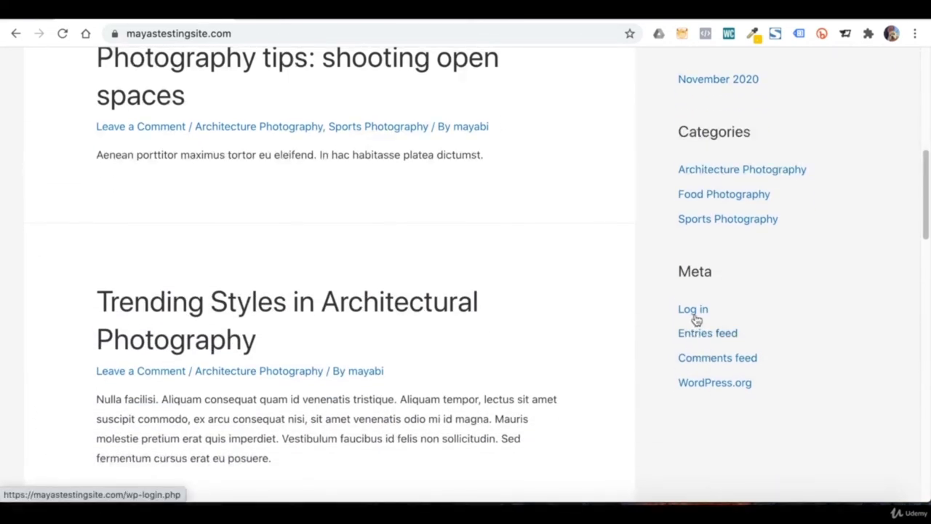
scroll(640, 273, up, 10)
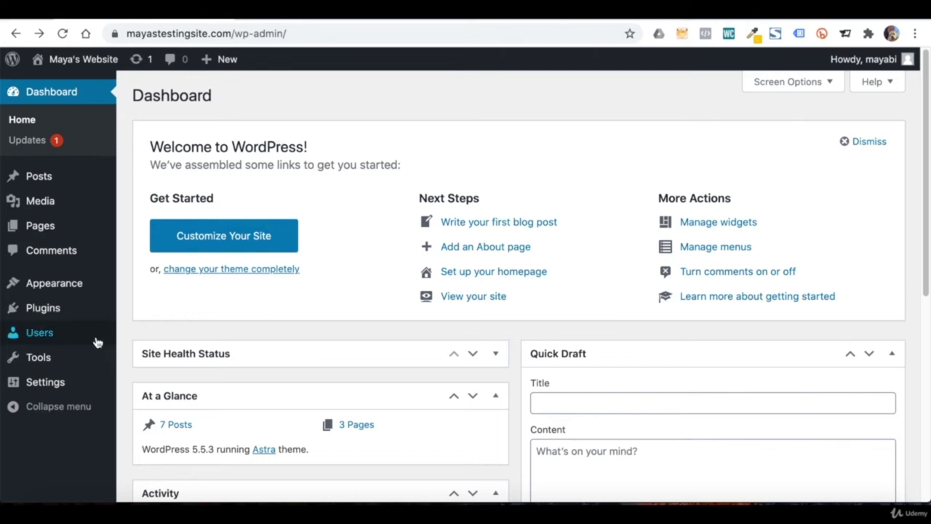
Open the Customizer's Widgets panel and go into the Main Sidebar area.
mouse_move(73, 288)
click(146, 306)
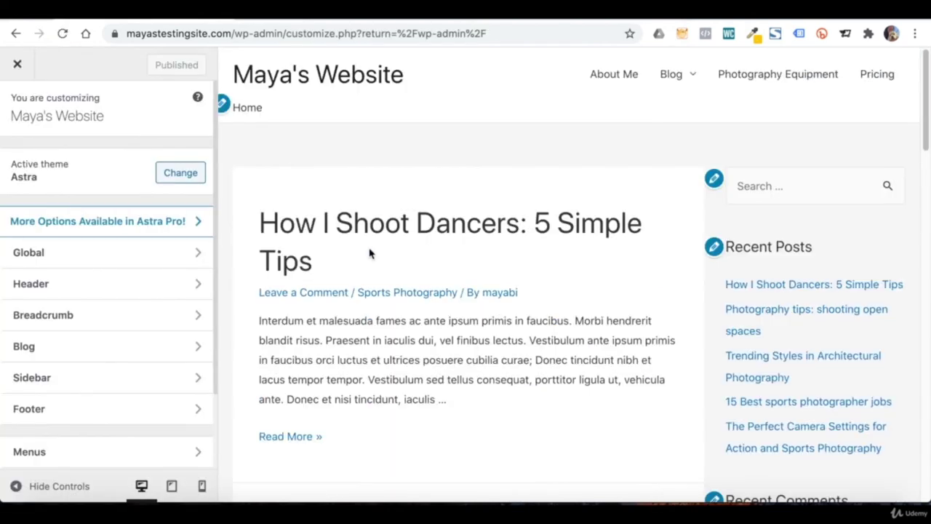
scroll(183, 388, down, 2)
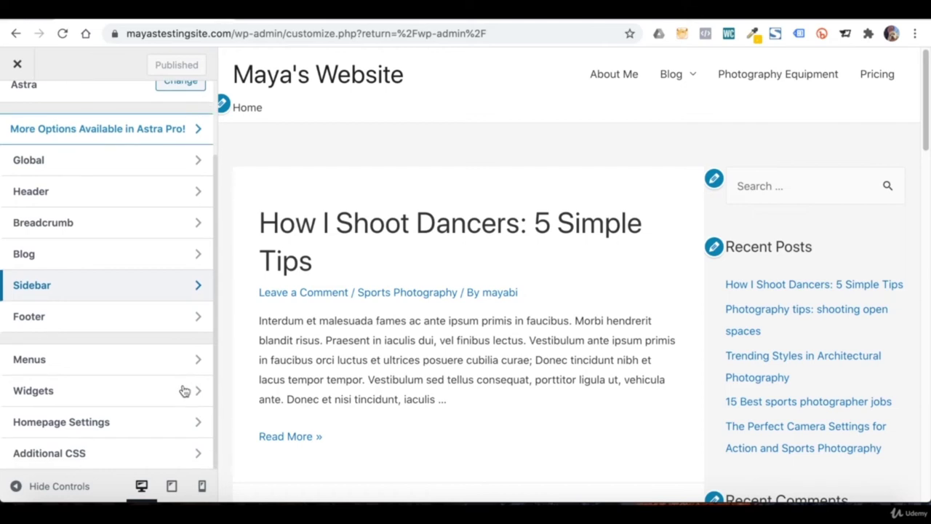
click(168, 391)
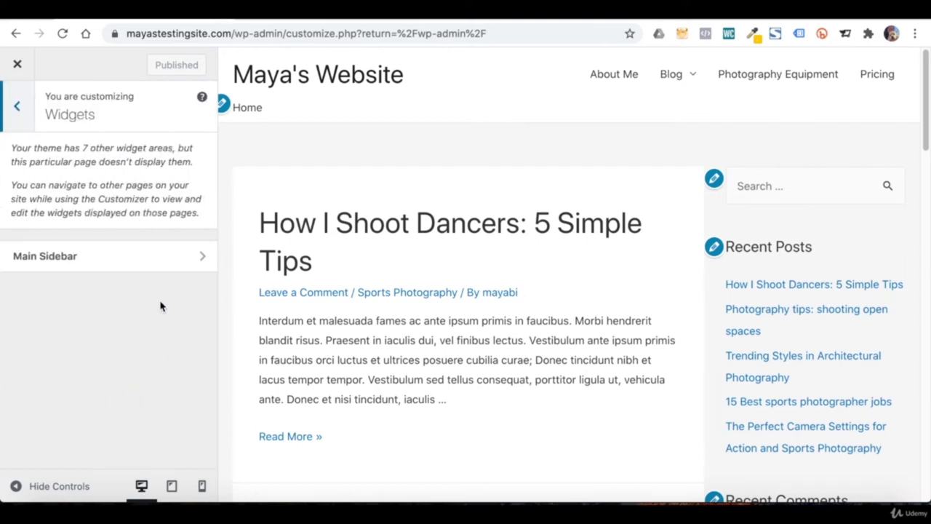
click(99, 268)
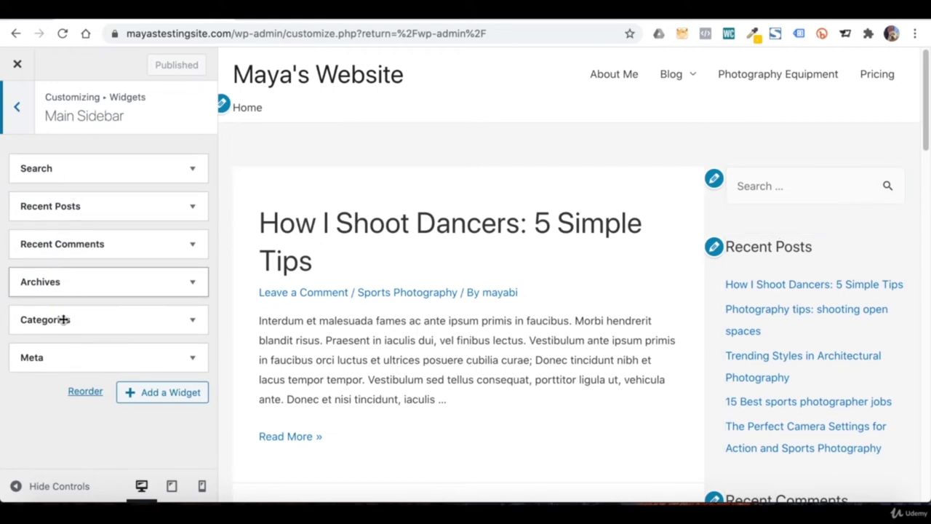
Add a Calendar widget titled 'Calendar:' and return to the widget areas list.
click(161, 400)
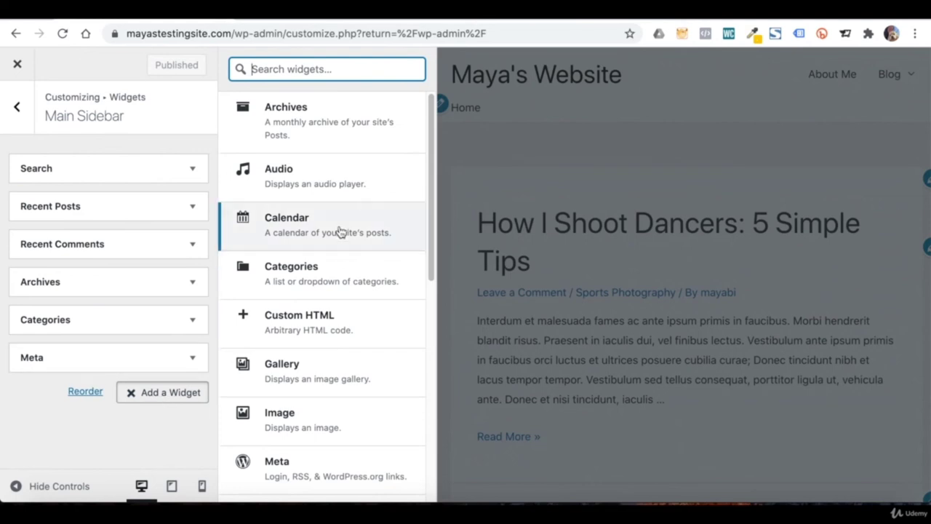
scroll(341, 232, down, 3)
scroll(341, 231, down, 5)
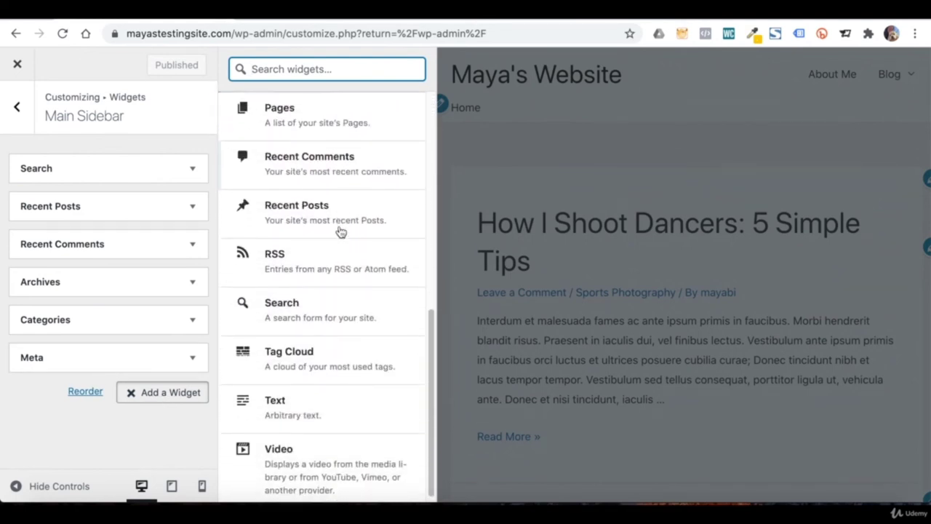
scroll(340, 231, up, 5)
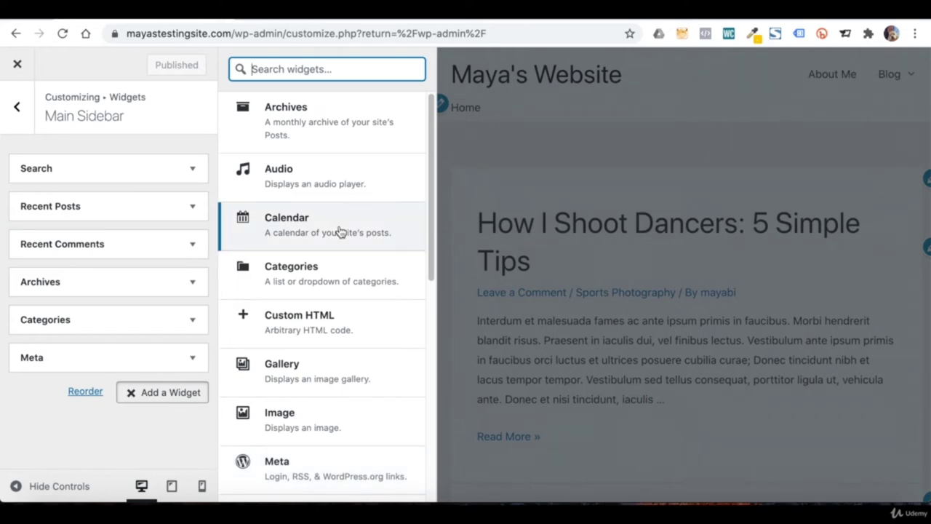
click(283, 225)
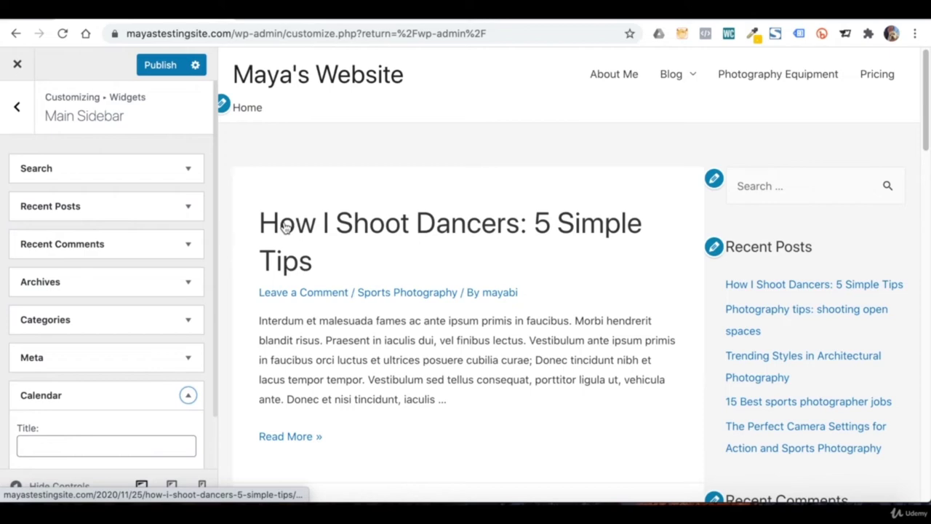
scroll(738, 292, down, 10)
scroll(741, 291, down, 1)
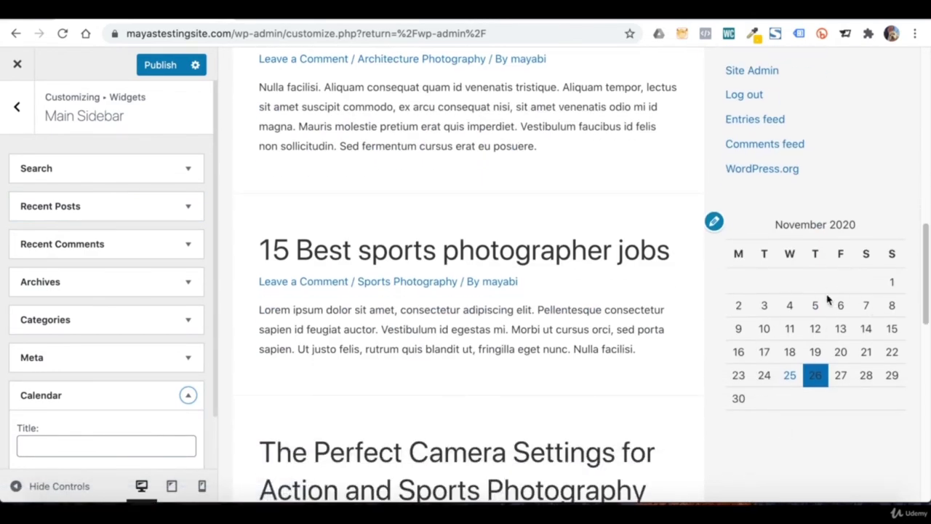
scroll(102, 363, down, 2)
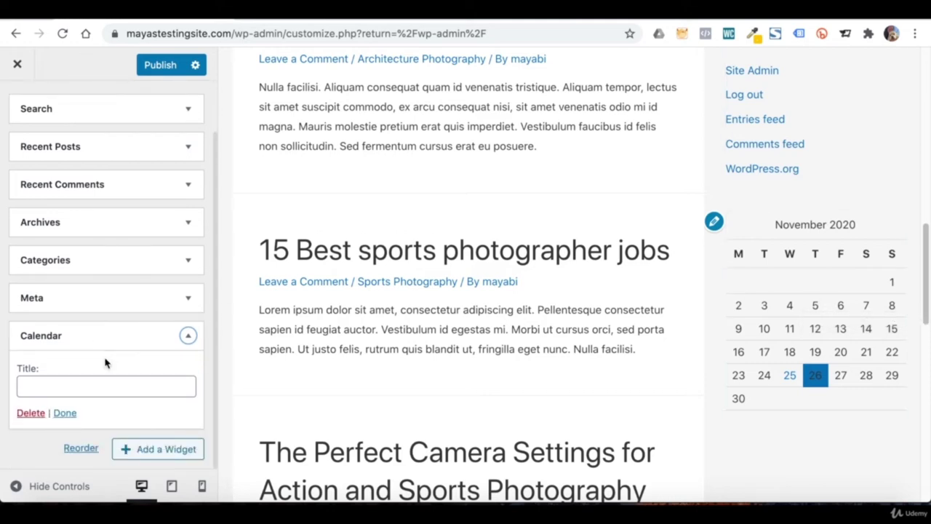
click(85, 381)
text(Calendar:)
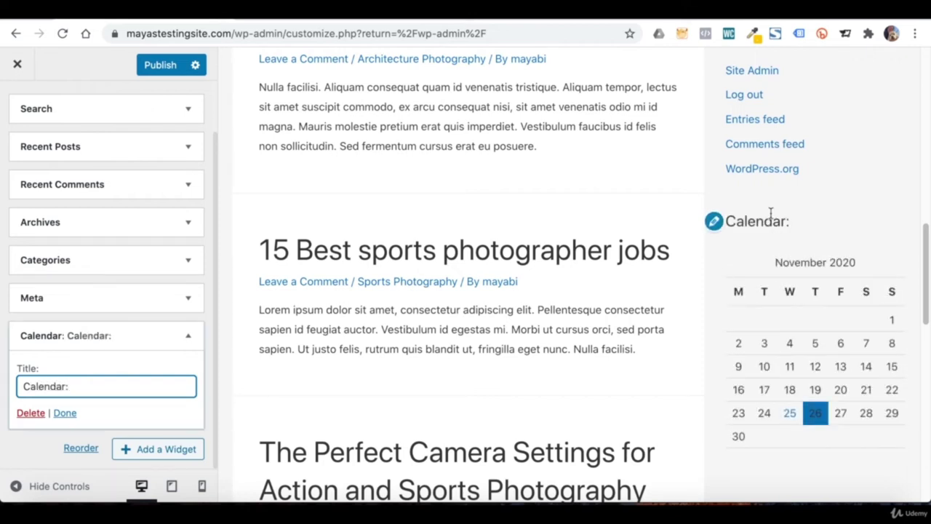
scroll(21, 120, up, 1)
click(21, 118)
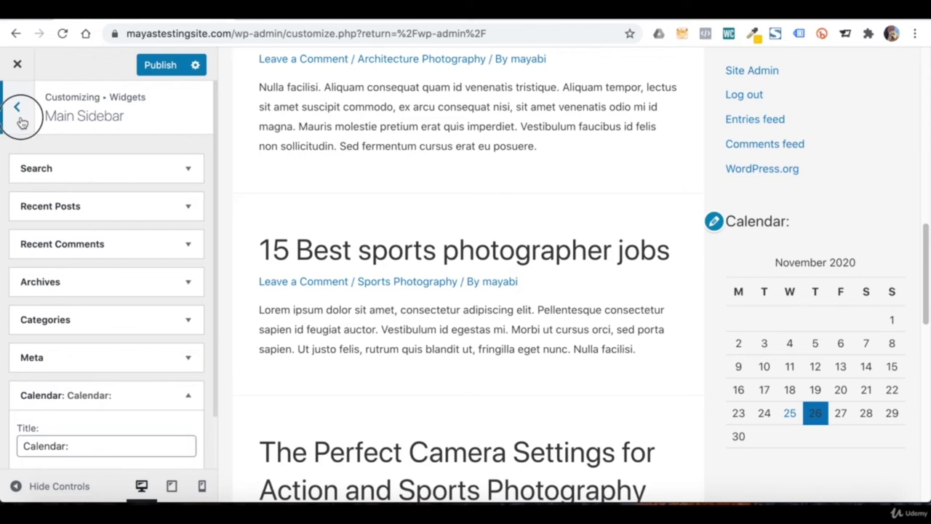
Choose the four-column layout under Footer > Footer Widgets.
click(22, 121)
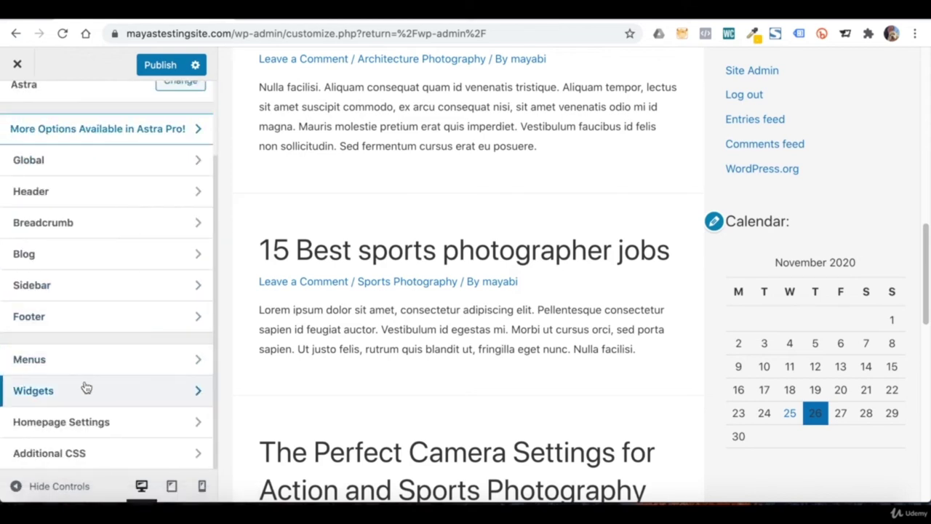
click(86, 330)
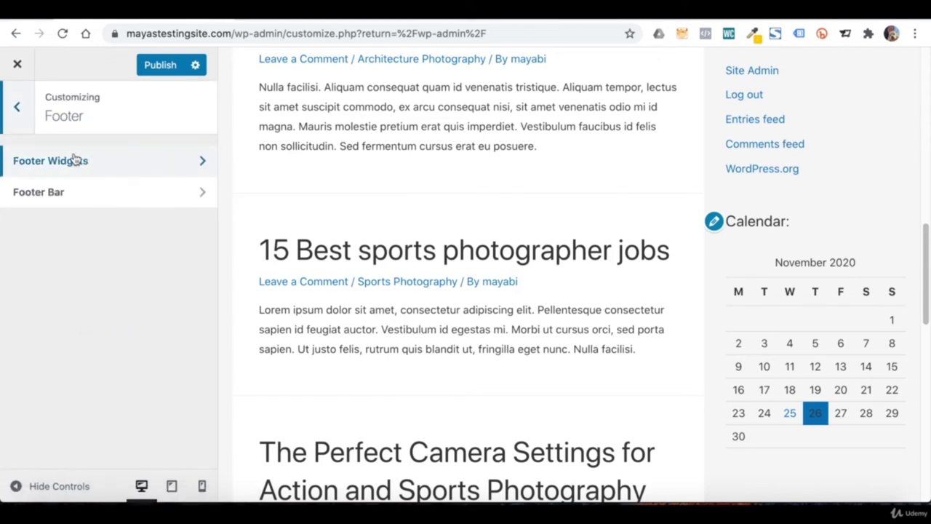
scroll(442, 304, down, 1)
scroll(443, 304, down, 10)
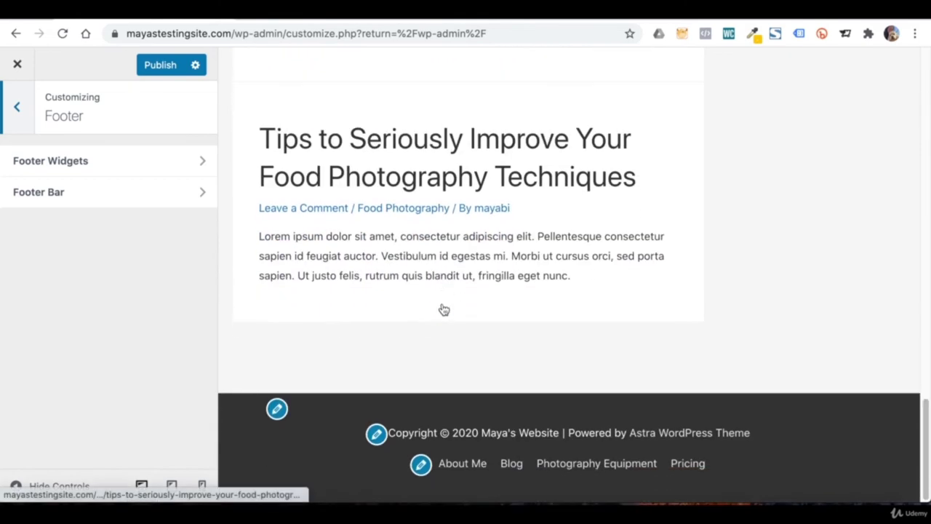
click(74, 168)
click(102, 198)
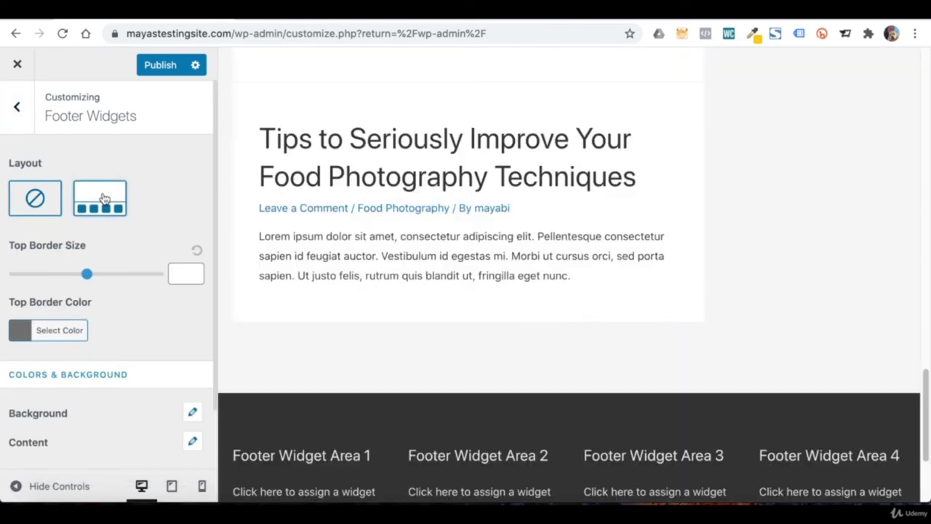
scroll(287, 332, down, 3)
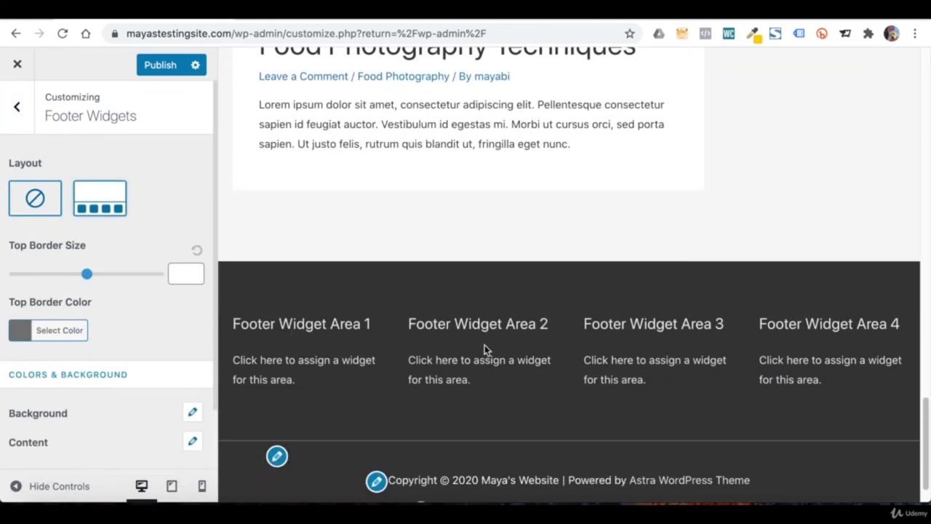
Return to the Widgets section and publish the Customizer changes.
click(20, 121)
click(21, 121)
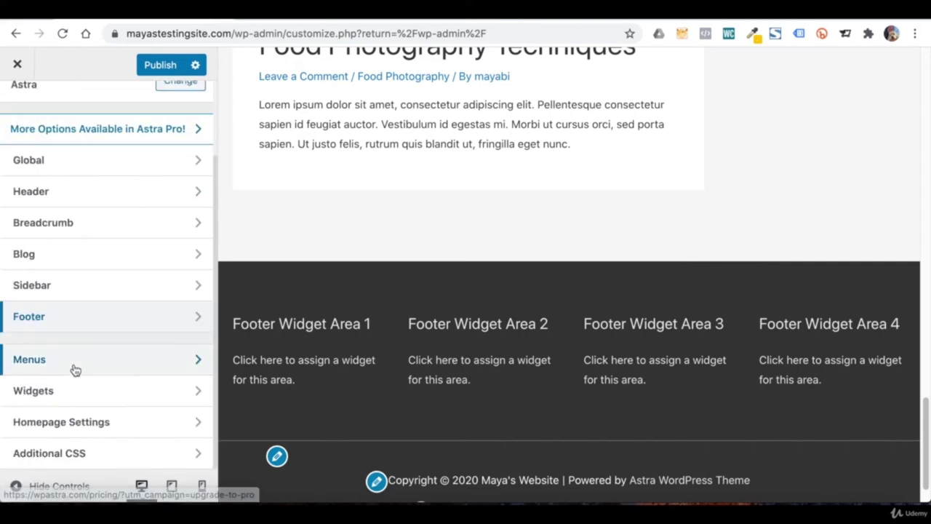
click(70, 392)
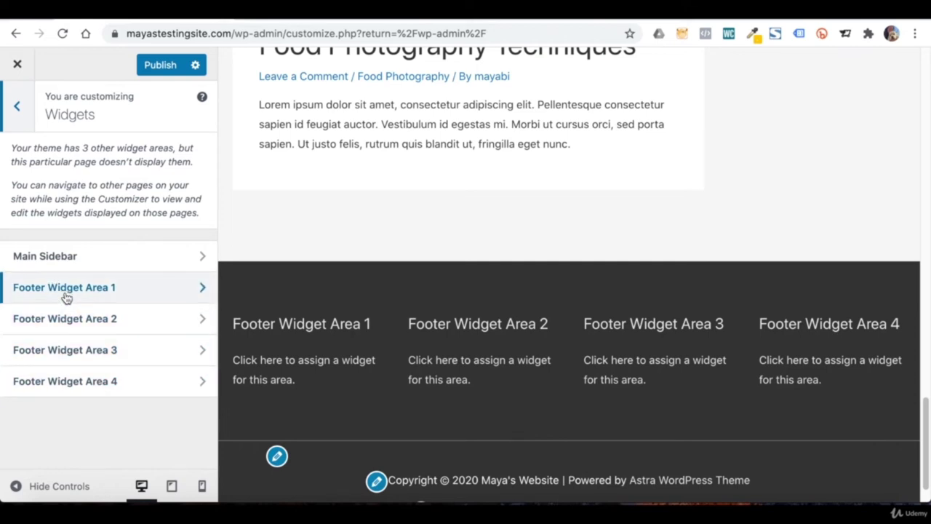
click(159, 67)
Close the Customizer and go to the Appearance > Widgets admin page.
click(17, 64)
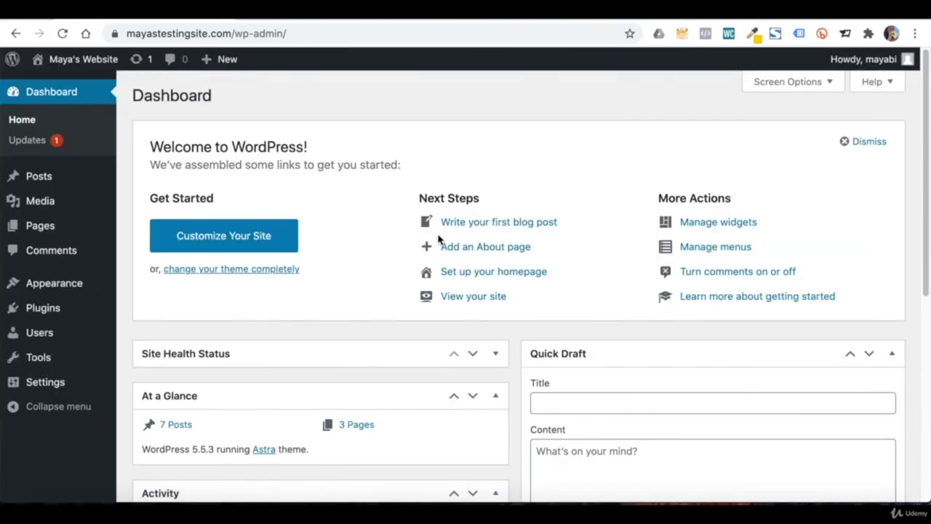
scroll(354, 274, down, 2)
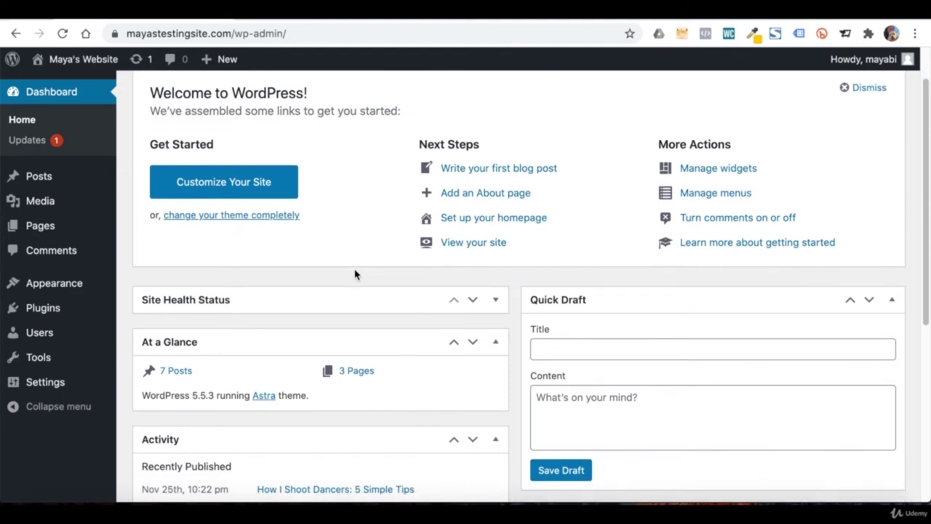
mouse_move(73, 287)
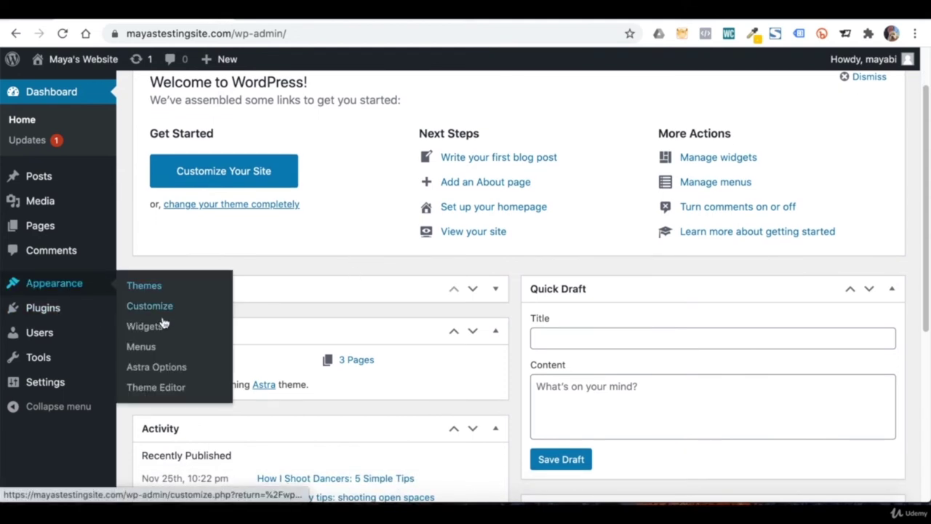
click(155, 330)
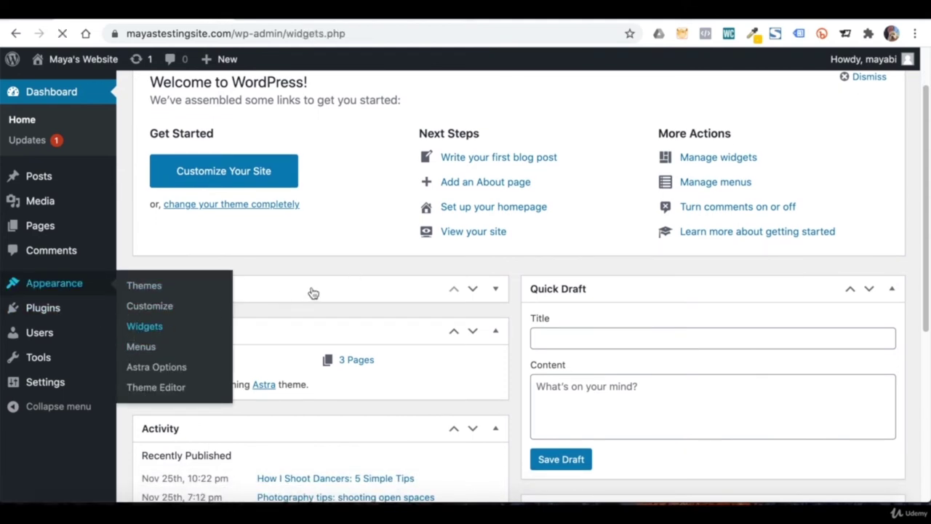
scroll(312, 290, down, 2)
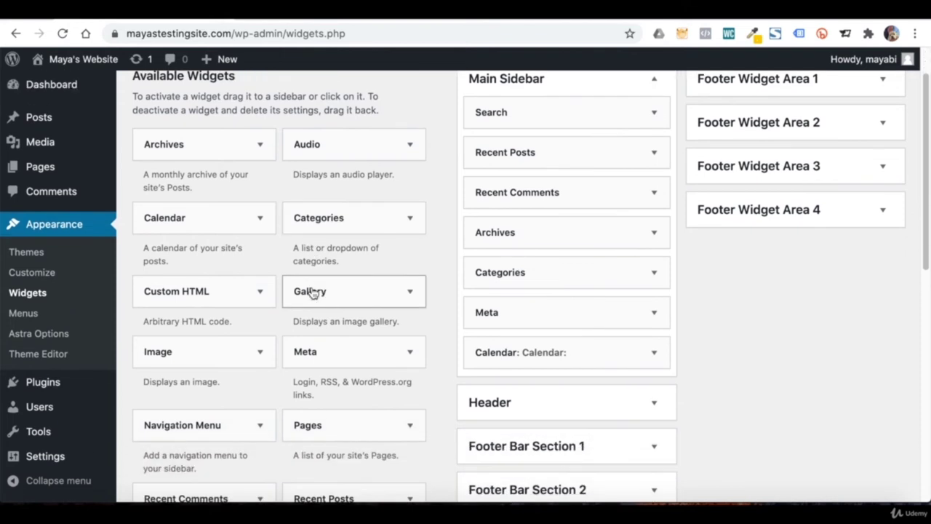
scroll(405, 395, up, 2)
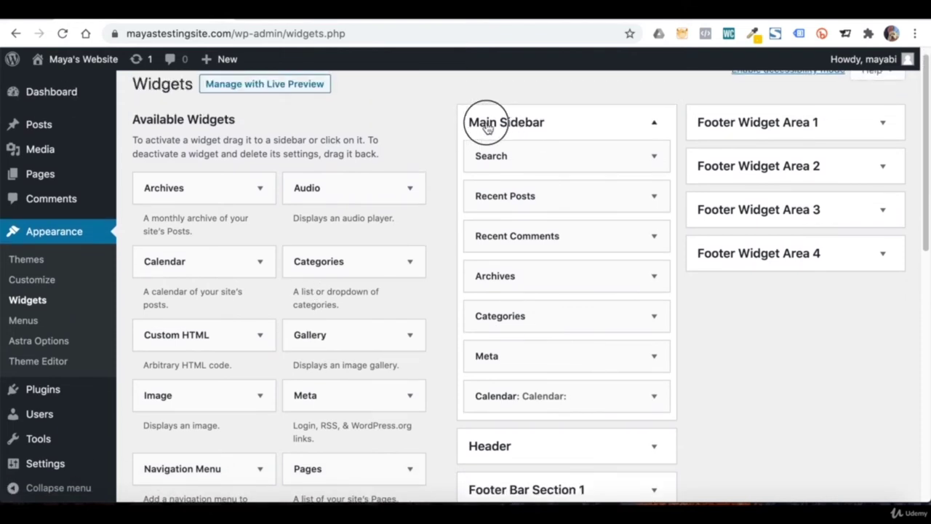
scroll(744, 133, up, 1)
Expand and collapse Footer Widget Areas 1 through 4 to check their contents.
click(770, 138)
click(769, 138)
click(767, 177)
click(766, 176)
click(766, 221)
click(767, 221)
click(768, 263)
click(768, 263)
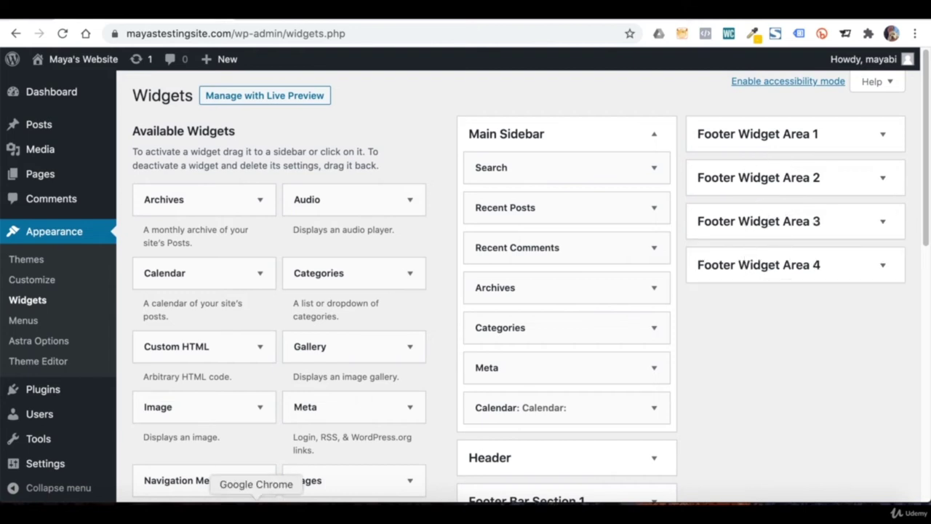
scroll(432, 241, down, 2)
scroll(426, 239, up, 1)
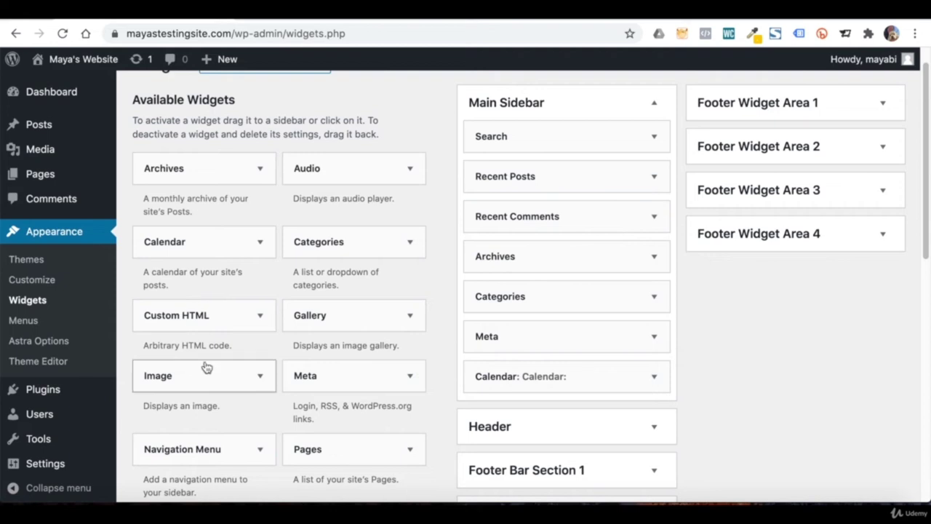
Add a Text widget to the Main Sidebar, then delete it again.
scroll(250, 280, down, 2)
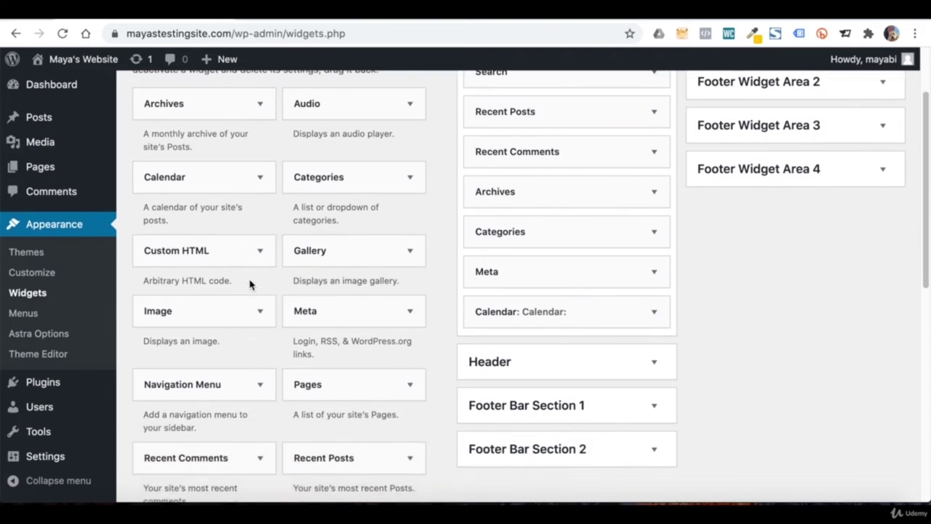
scroll(249, 285, down, 3)
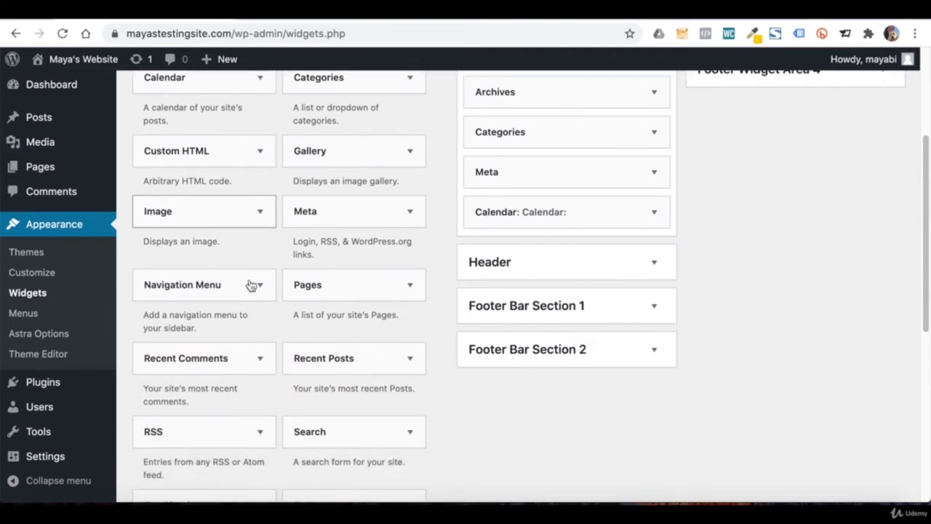
scroll(249, 284, down, 3)
click(411, 349)
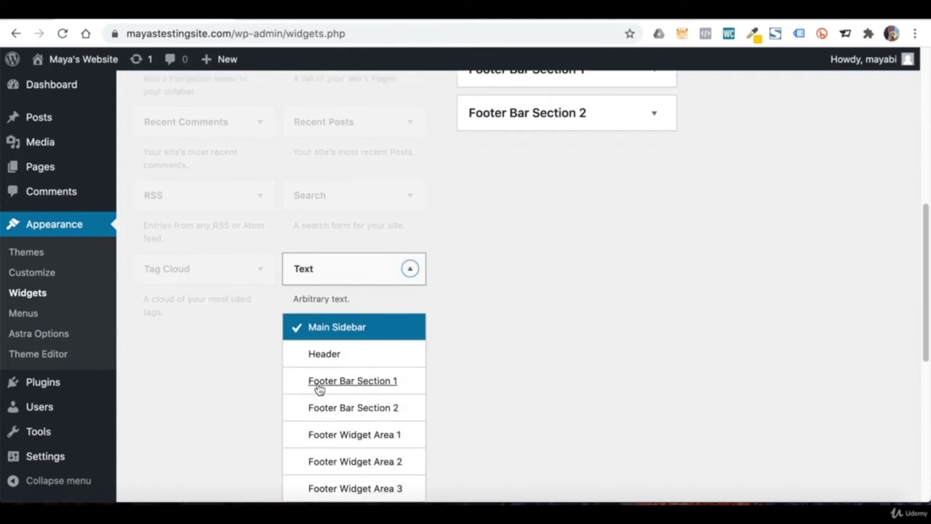
scroll(320, 386, down, 4)
click(376, 401)
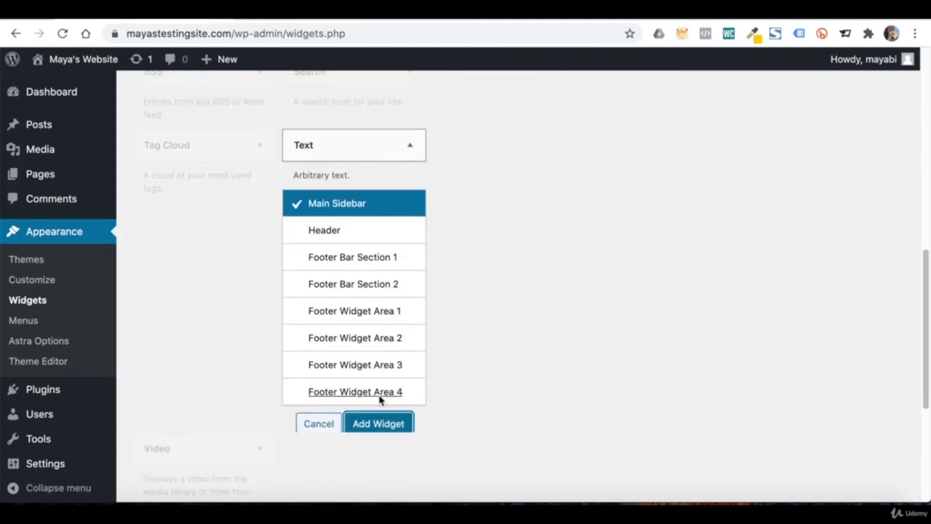
scroll(565, 262, up, 3)
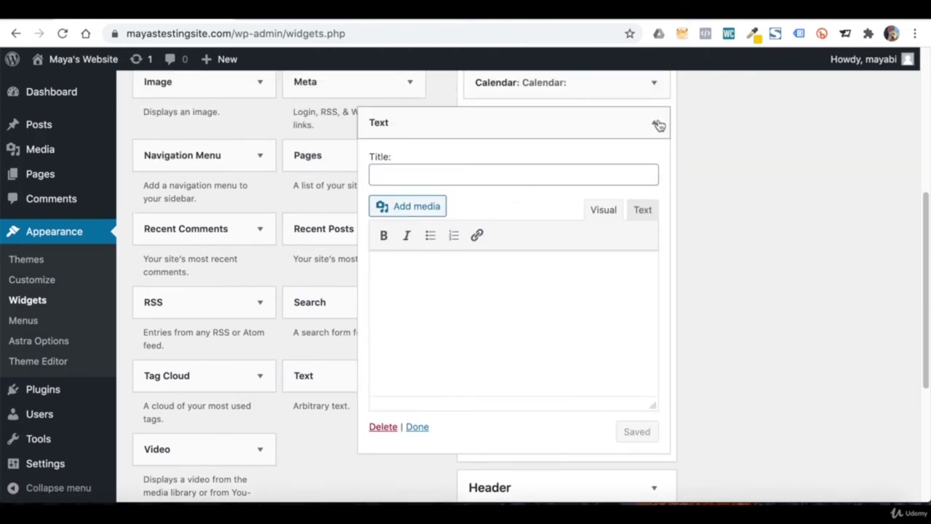
click(380, 427)
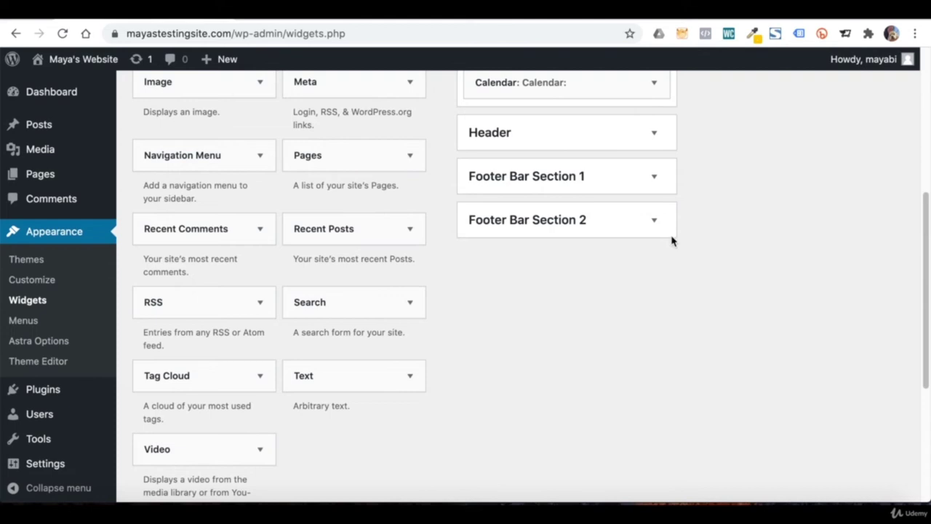
Expand the 'Calendar:' Calendar widget and delete it from the Main Sidebar.
scroll(672, 239, up, 3)
click(654, 210)
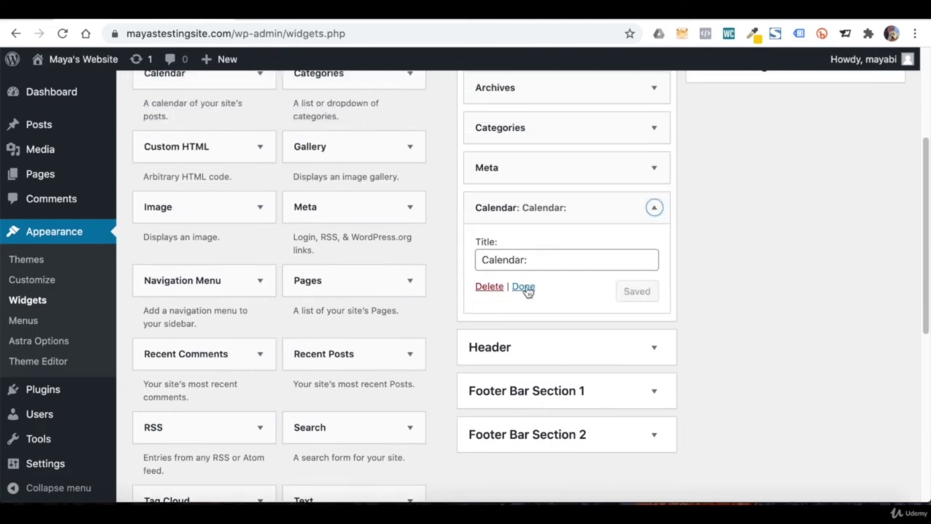
click(490, 287)
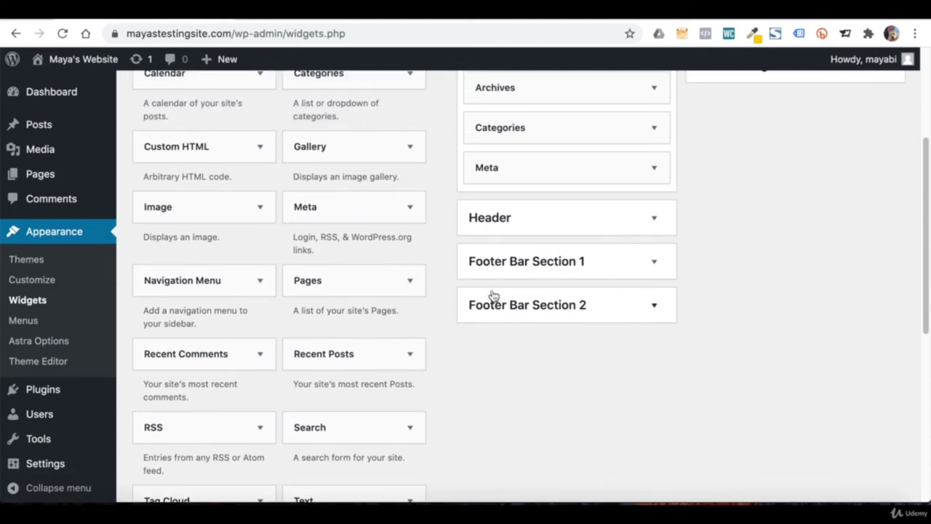
scroll(582, 389, up, 3)
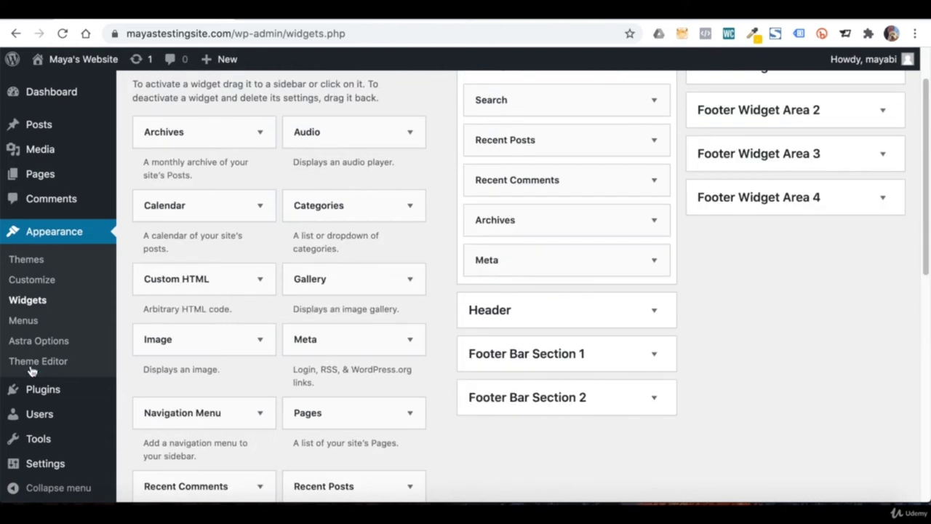
In the Customizer's Sidebar settings, set Default Layout to No Sidebar.
click(33, 281)
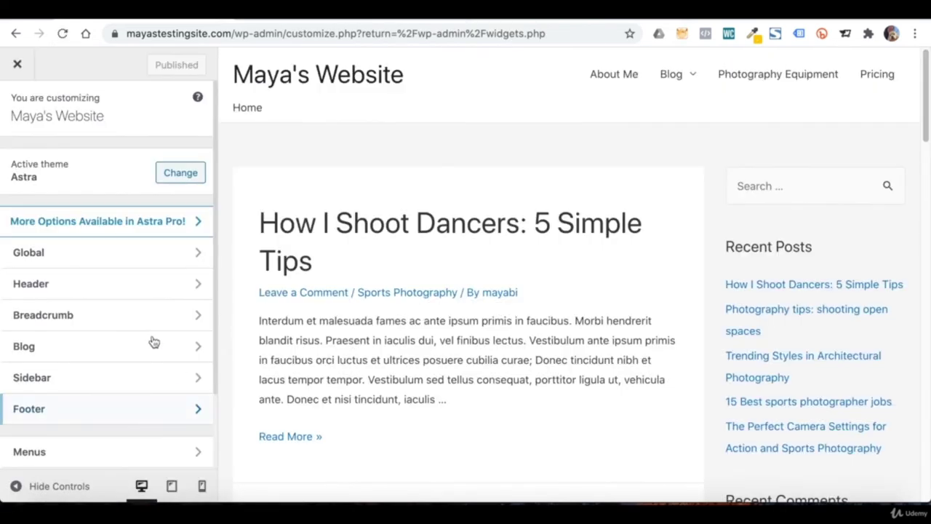
click(26, 383)
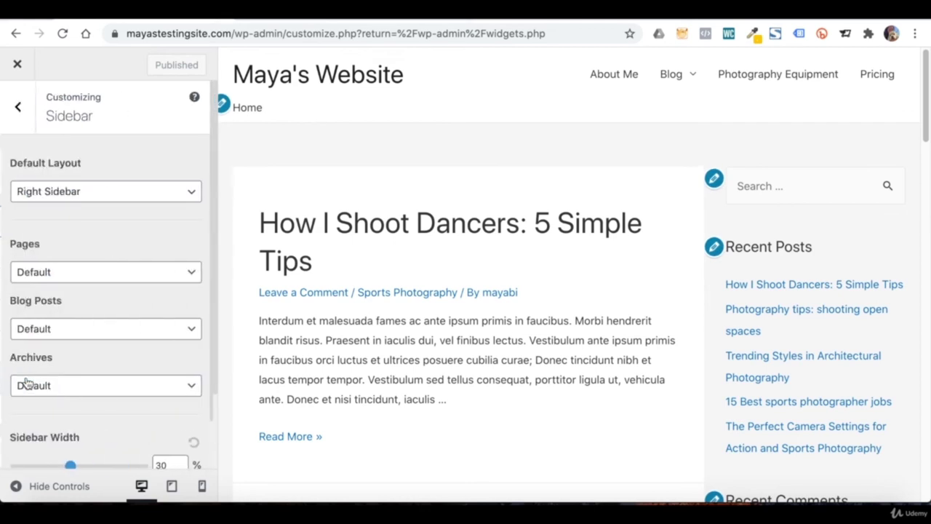
scroll(96, 305, down, 1)
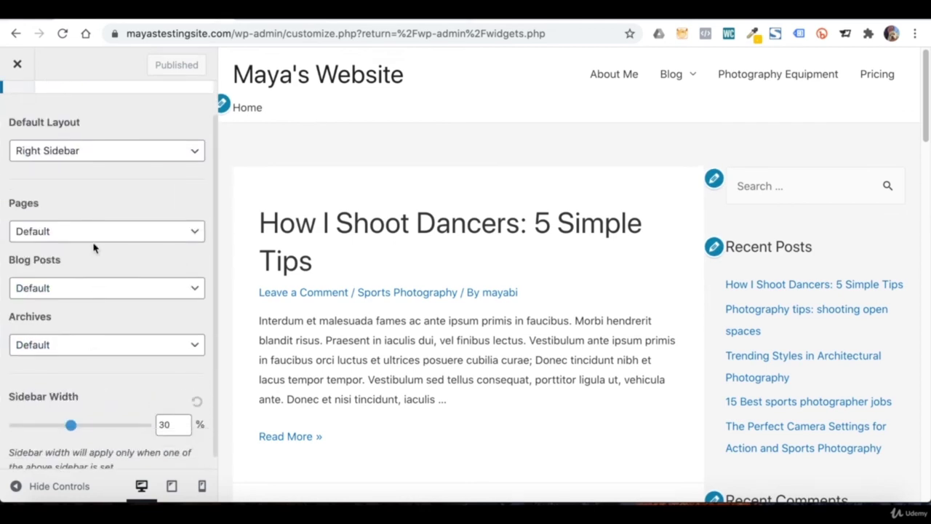
click(81, 151)
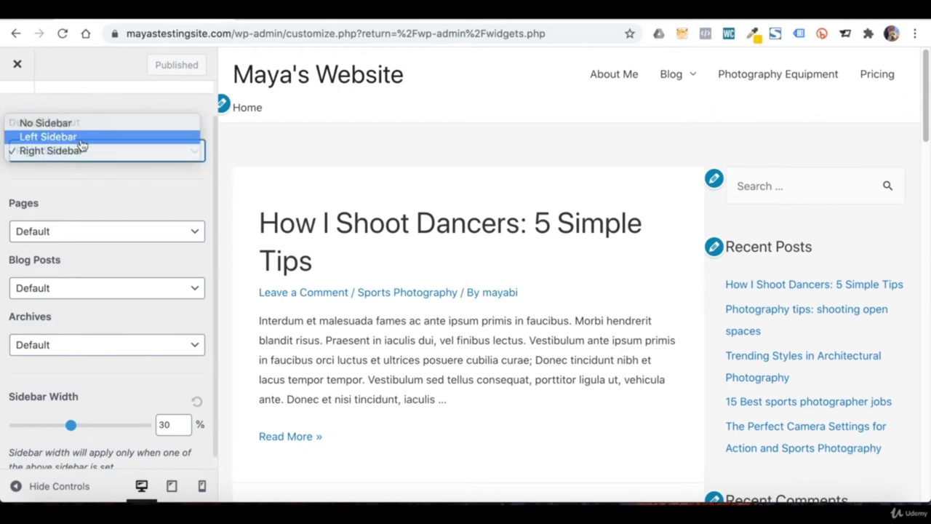
click(80, 137)
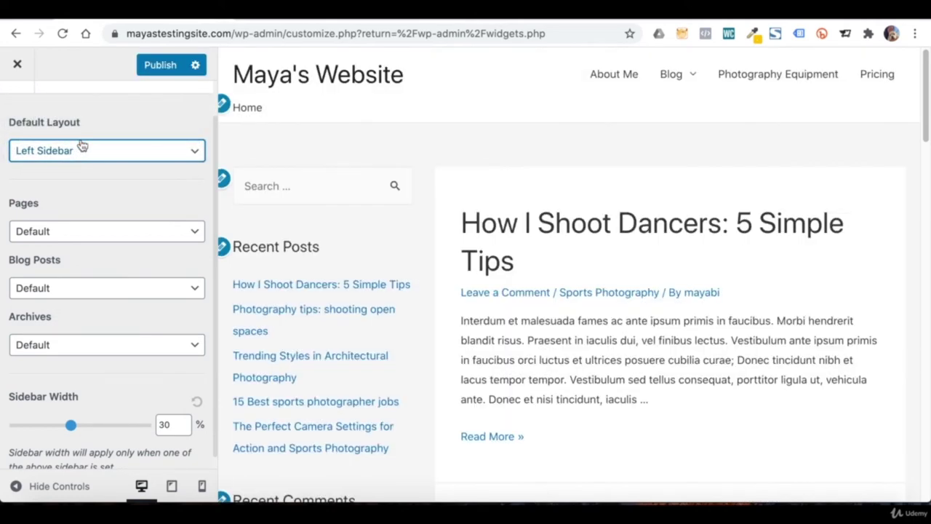
click(77, 151)
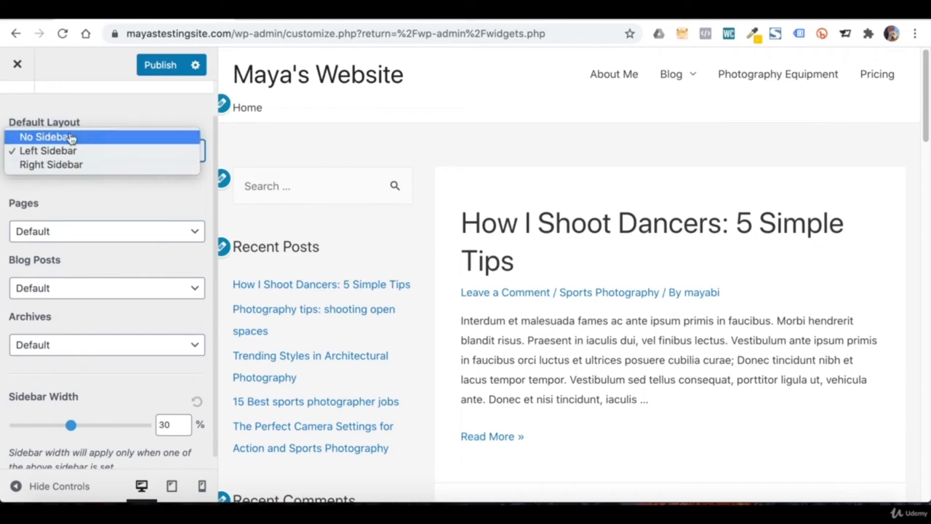
click(70, 137)
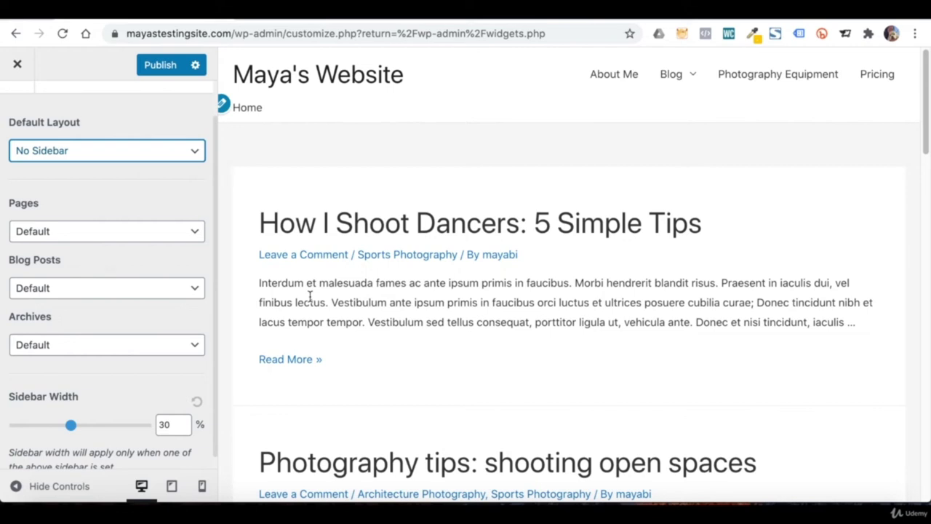
Give Pages a Right Sidebar and keep Sidebar Width at 30%.
click(22, 232)
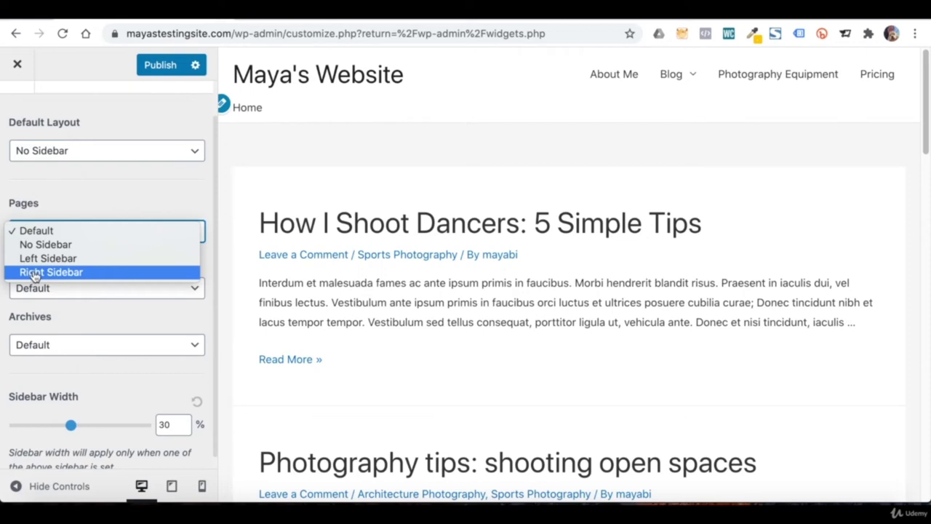
click(34, 272)
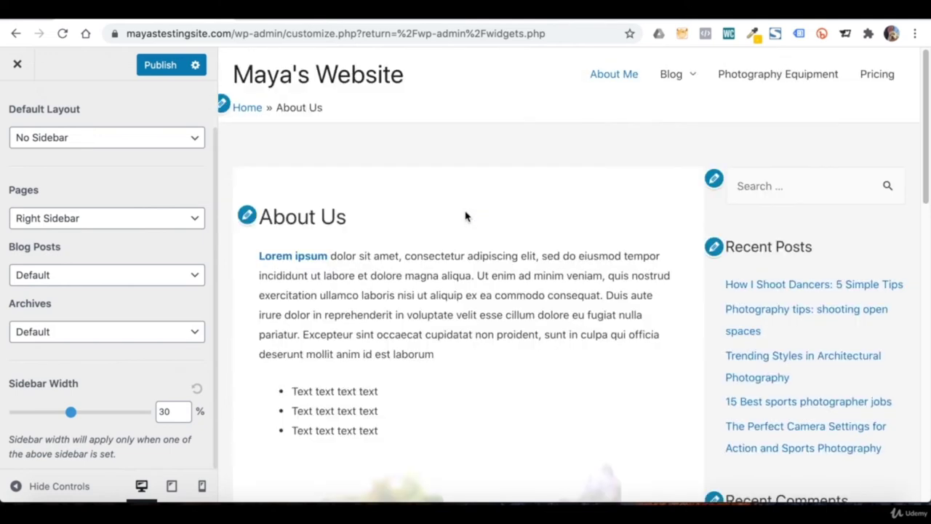
scroll(466, 216, down, 1)
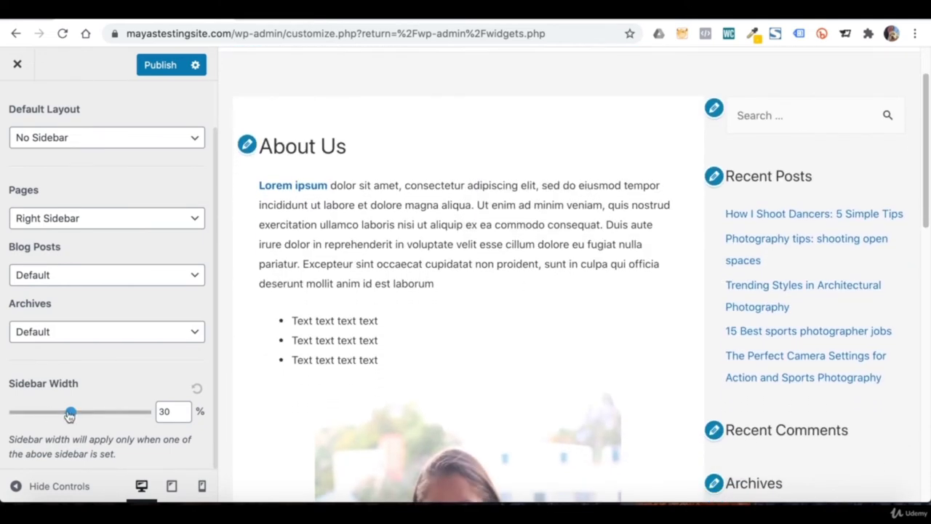
click(185, 409)
click(185, 410)
click(184, 409)
click(184, 410)
click(185, 410)
click(184, 409)
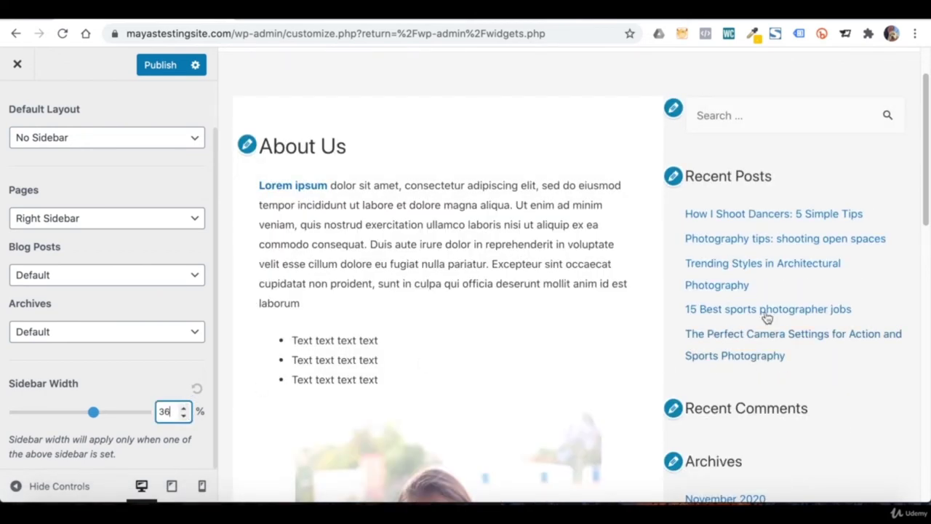
click(183, 415)
click(183, 416)
click(184, 415)
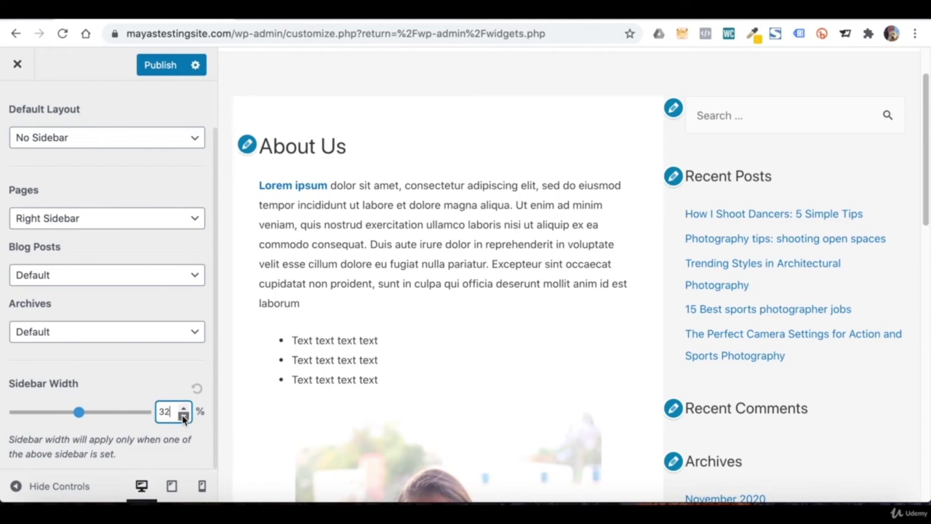
click(183, 415)
click(183, 415)
click(183, 416)
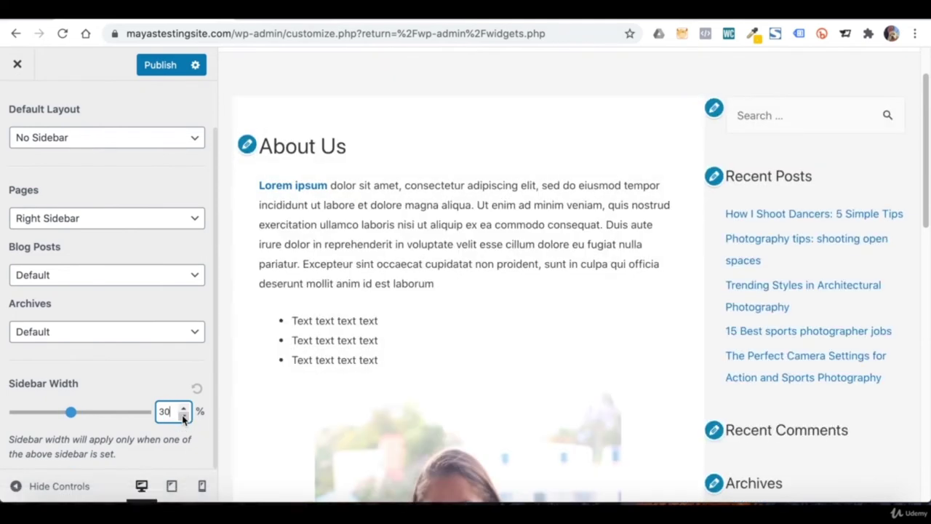
scroll(27, 118, up, 1)
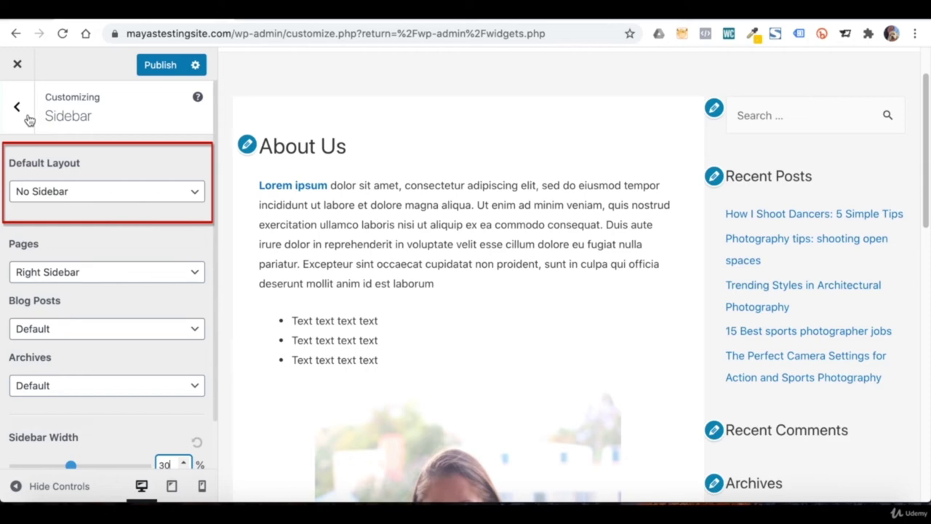
click(17, 107)
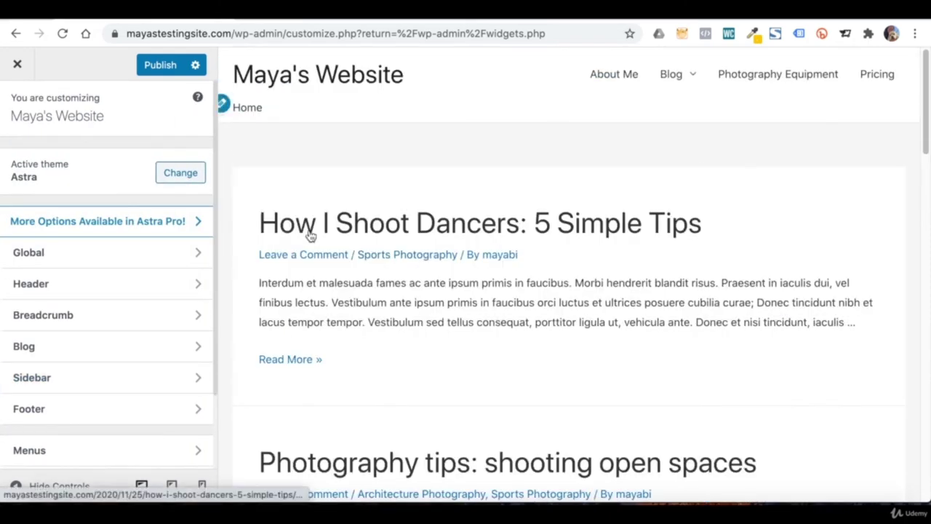
View the How I Shoot Dancers post, then go to the Dashboard from the site-name menu.
click(477, 219)
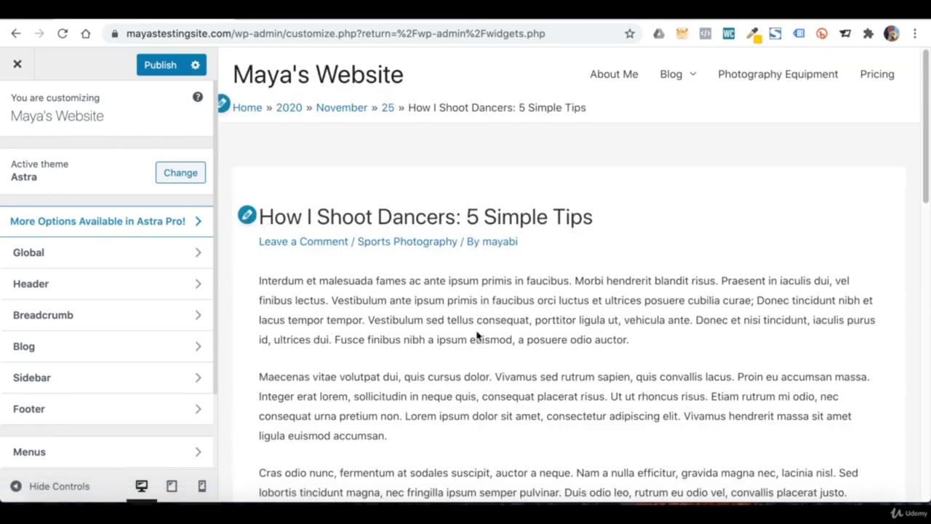
scroll(478, 335, down, 8)
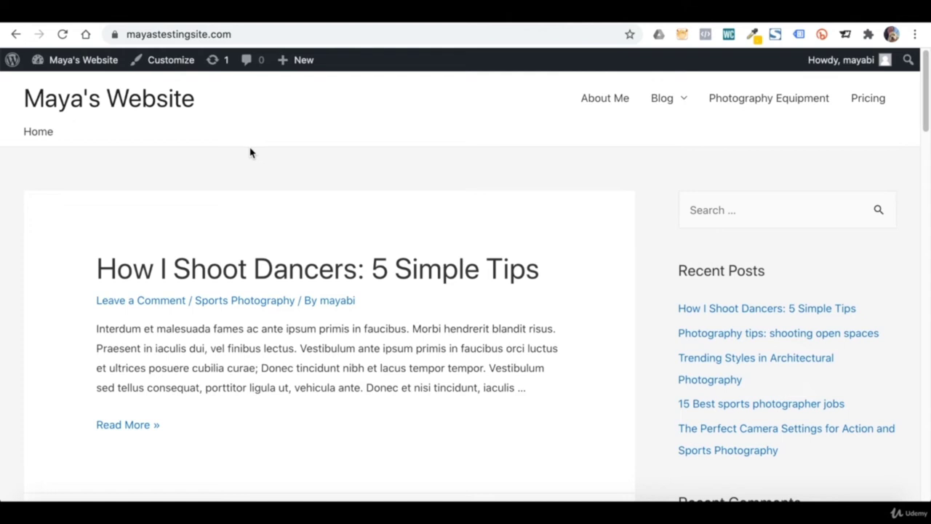
mouse_move(87, 70)
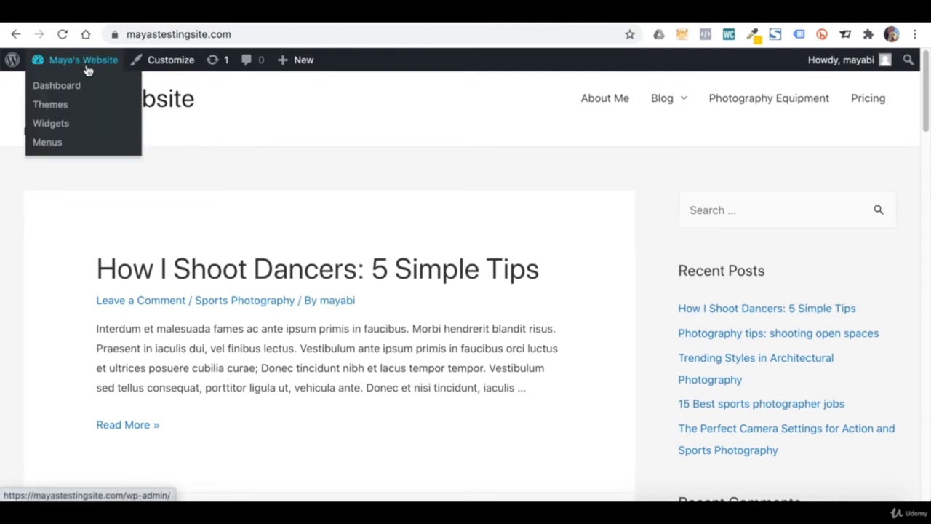
click(64, 92)
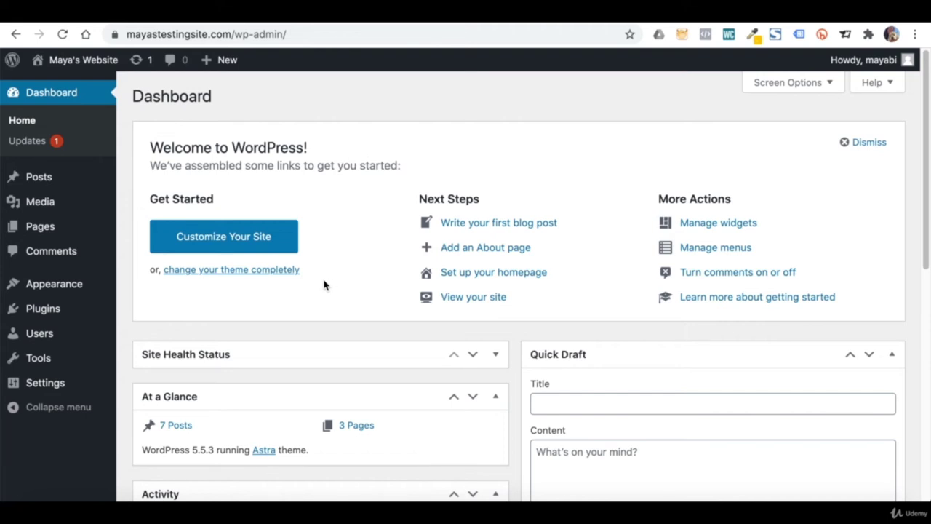
Open All Users from the Users item in the admin sidebar.
mouse_move(38, 337)
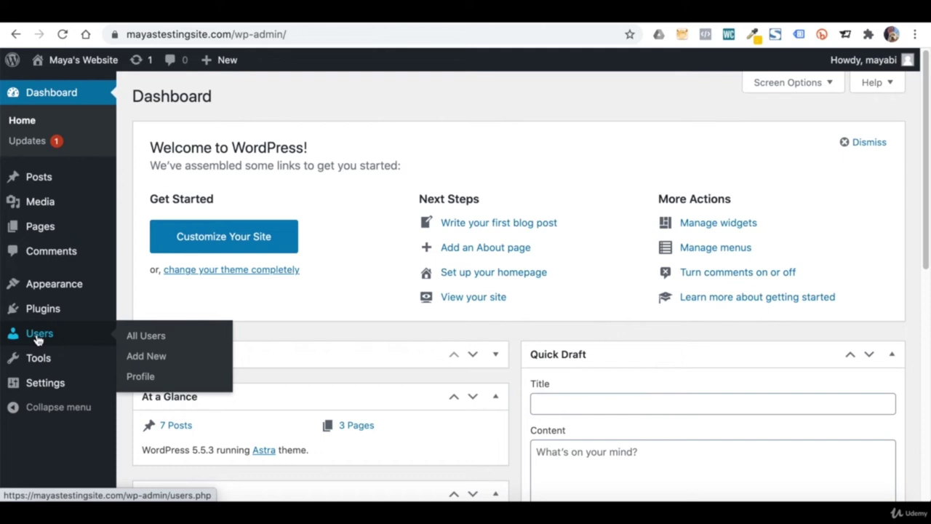
click(38, 336)
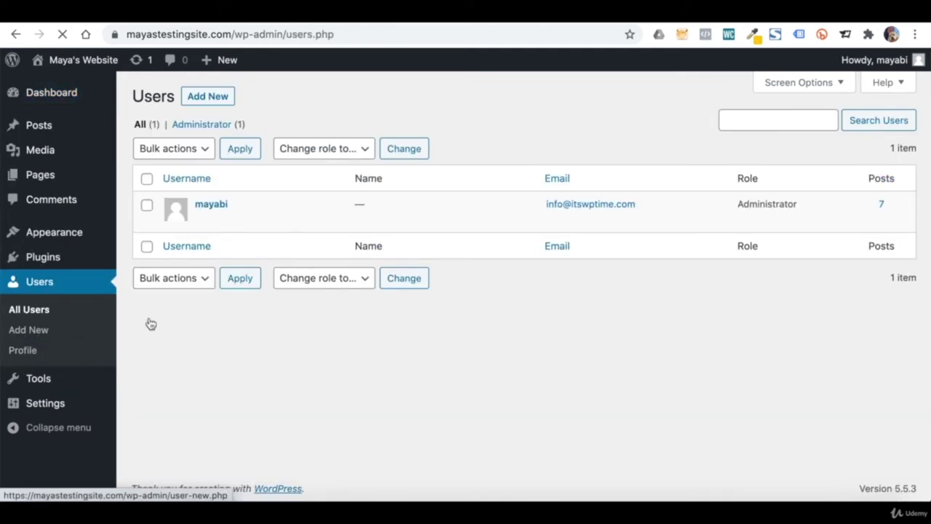
mouse_move(318, 204)
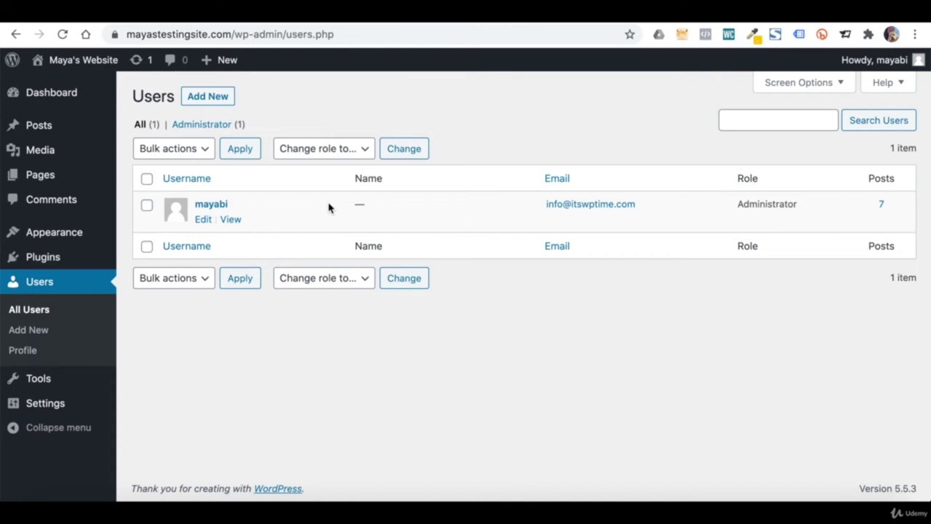
Edit the admin user: enter a first name, replace the nickname, and display it publicly.
click(203, 220)
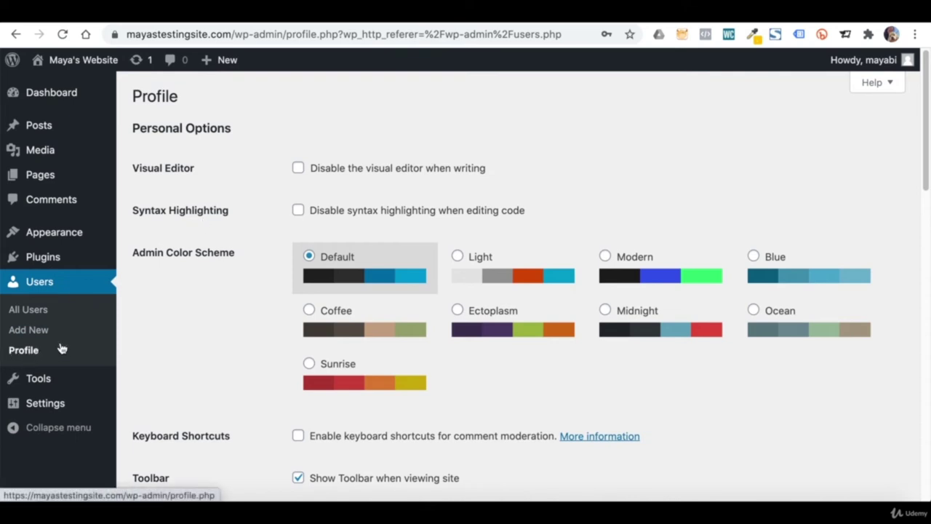
scroll(231, 314, down, 4)
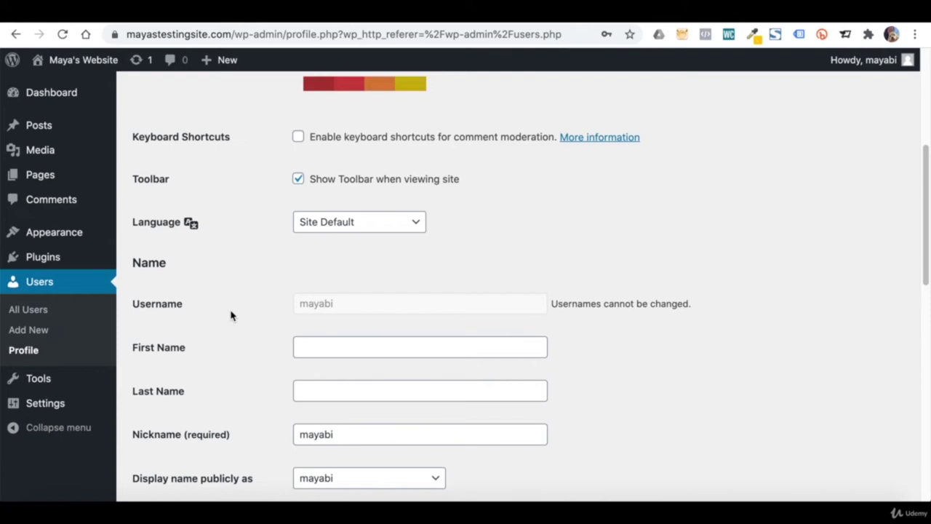
scroll(231, 314, down, 1)
click(313, 300)
text(Maya)
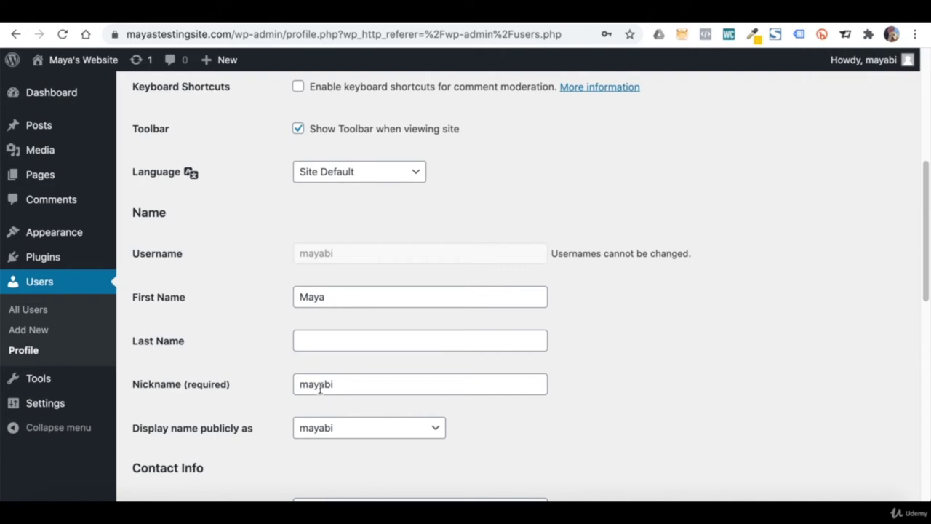
double_click(320, 388)
text(Maya from)
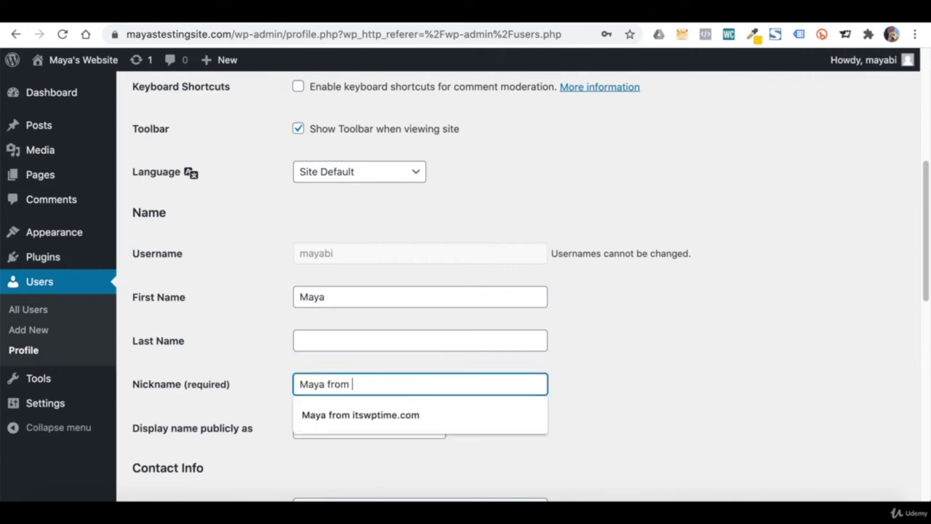
click(349, 419)
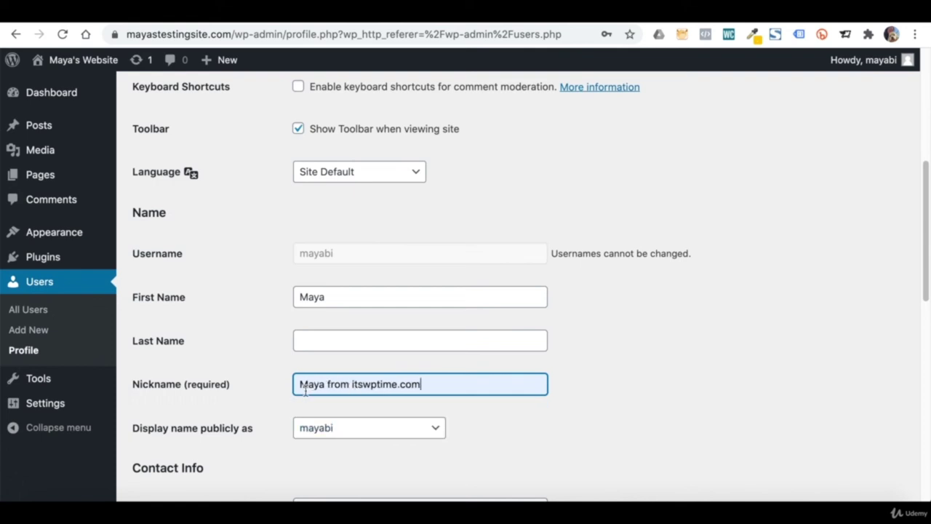
click(356, 435)
click(352, 455)
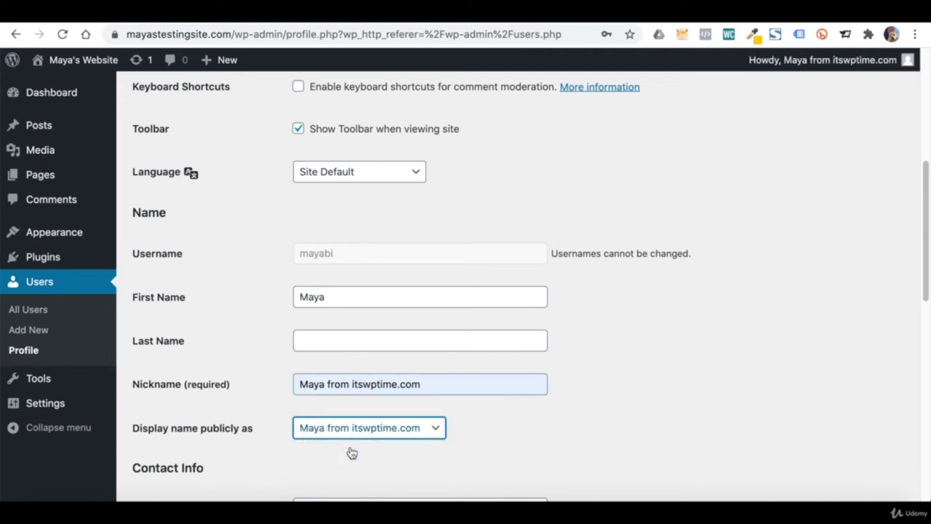
Paste Lorem ipsum text into Biographical Info and follow the Gravatar profile-picture link.
scroll(570, 310, down, 5)
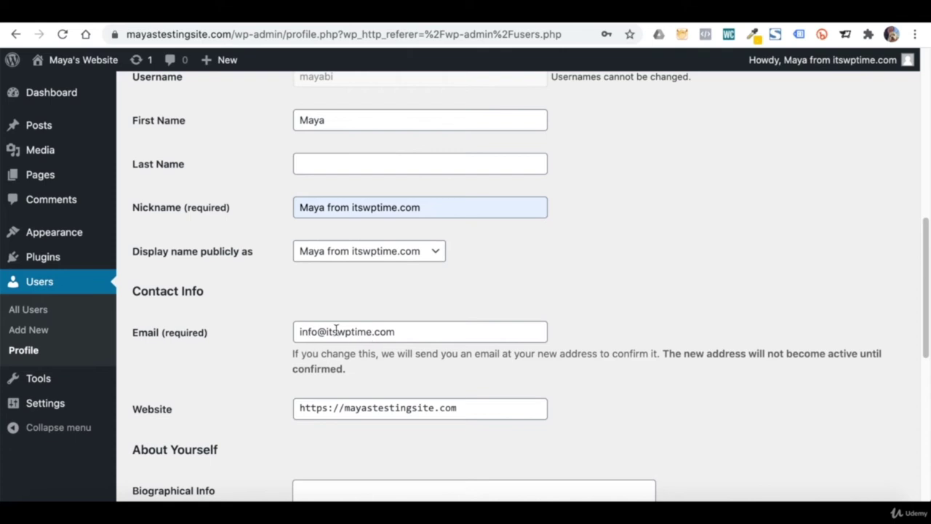
scroll(350, 393, down, 1)
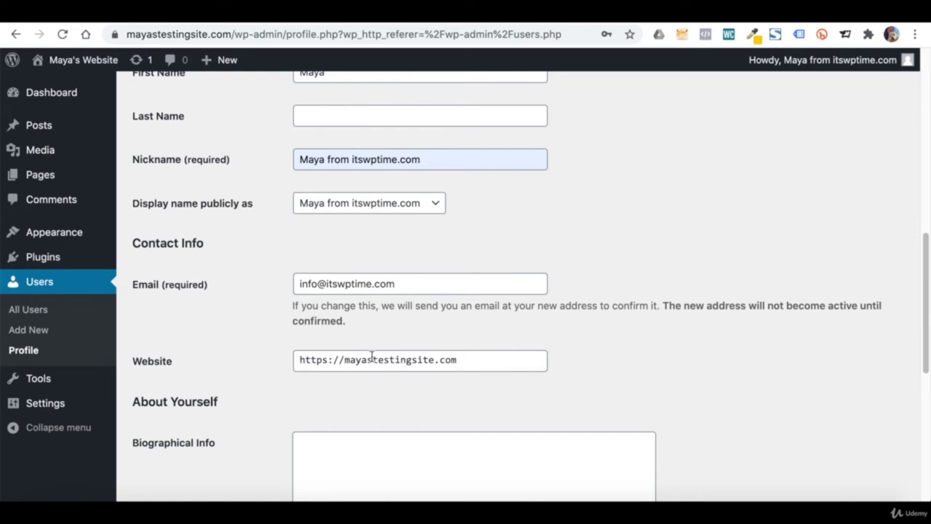
scroll(399, 389, down, 1)
scroll(400, 389, down, 3)
click(342, 349)
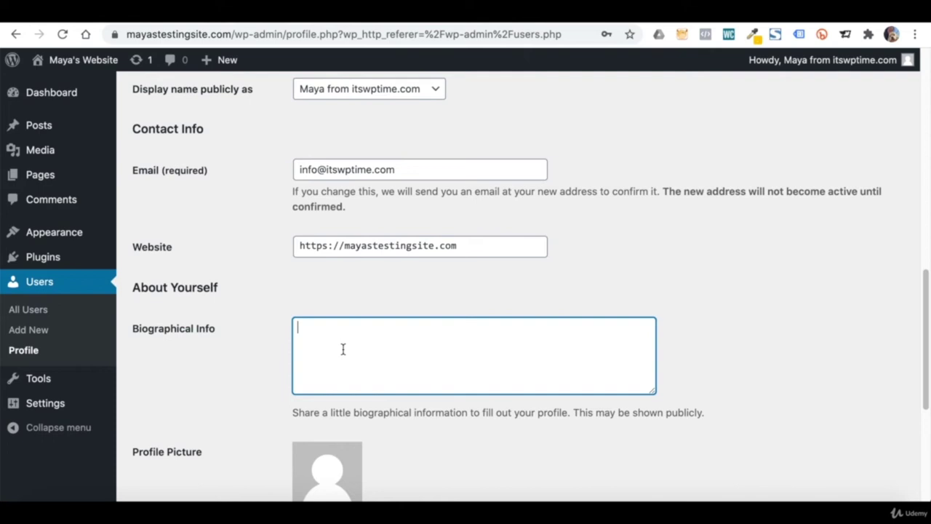
key(super+v)
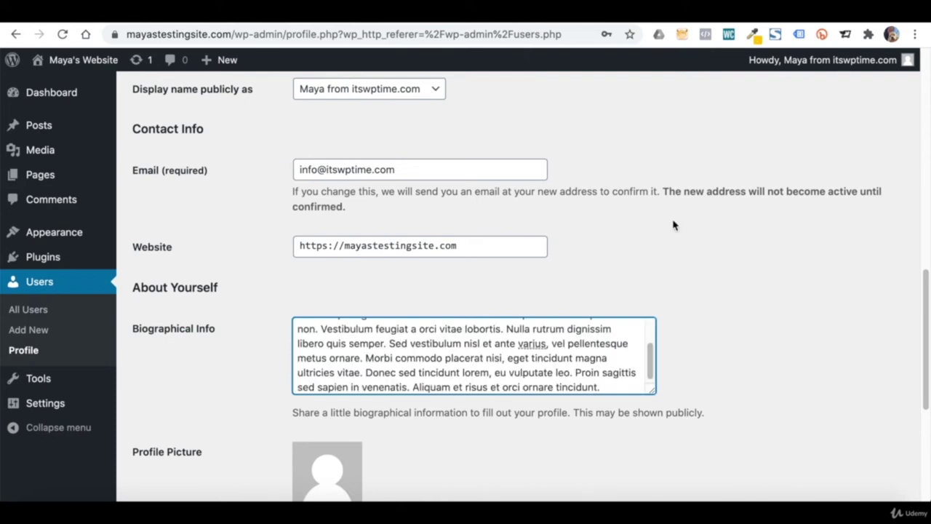
click(711, 321)
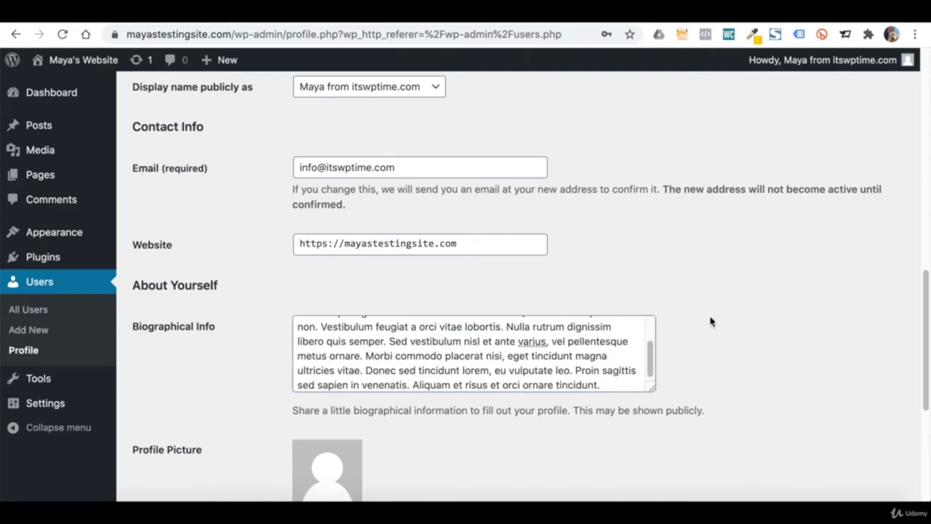
scroll(710, 321, down, 4)
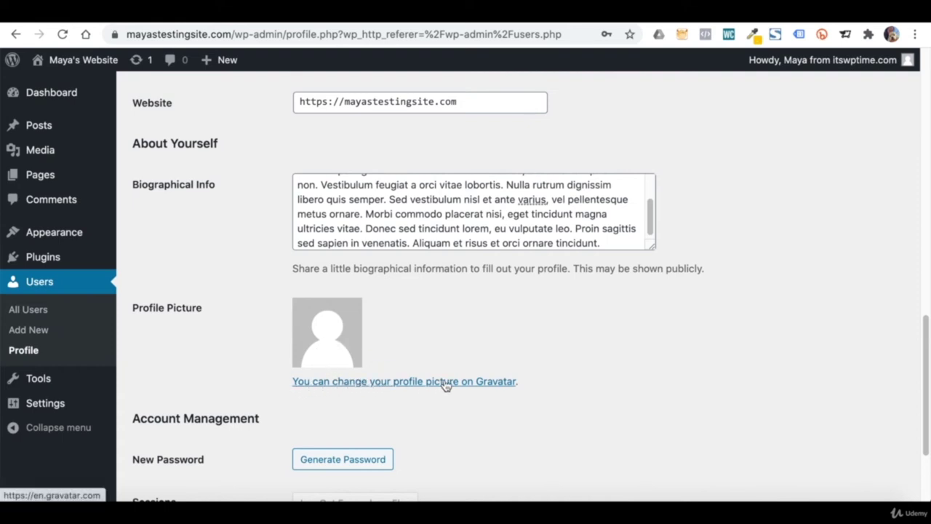
click(479, 383)
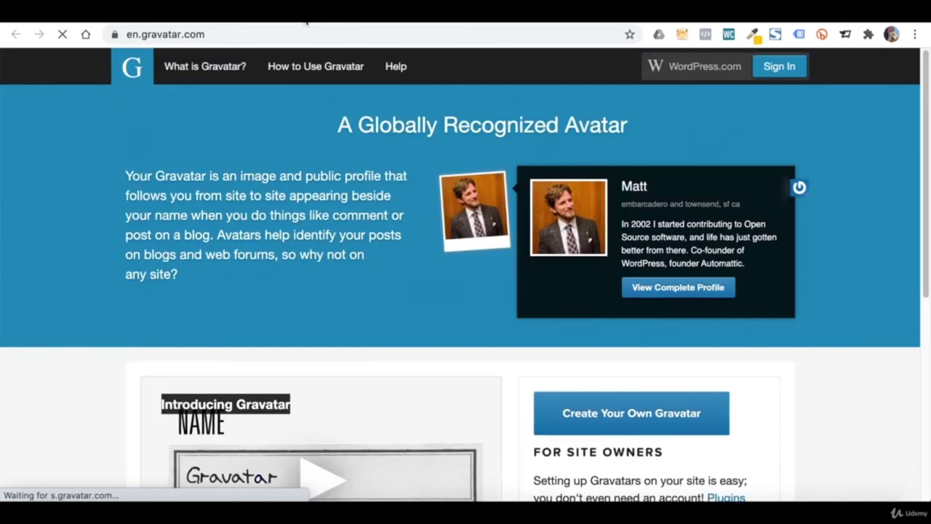
Scroll through the Gravatar homepage, then close it to return to the WordPress profile.
scroll(319, 210, down, 2)
scroll(319, 210, down, 2)
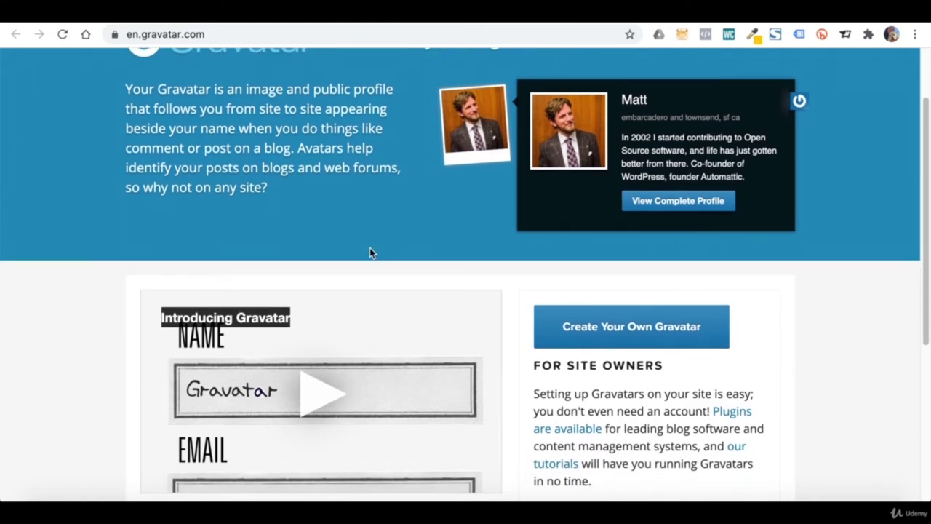
scroll(370, 252, down, 8)
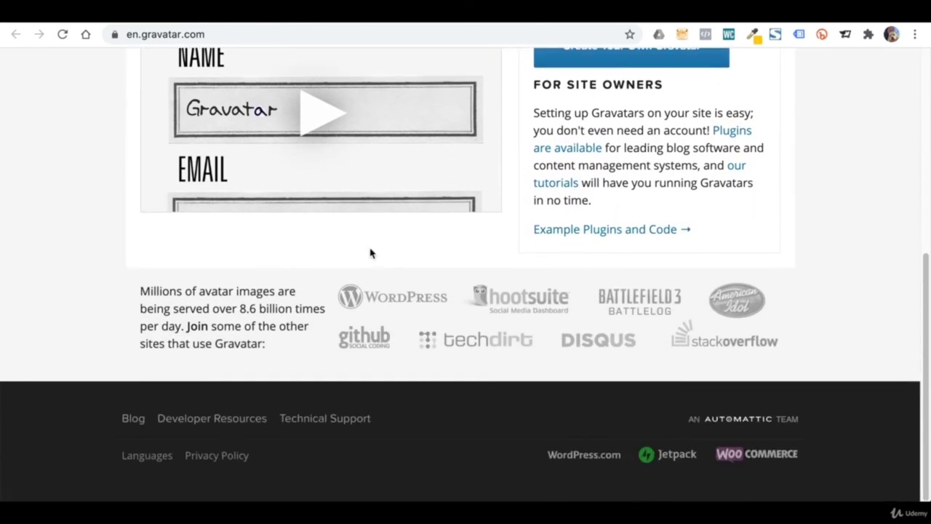
scroll(369, 252, up, 10)
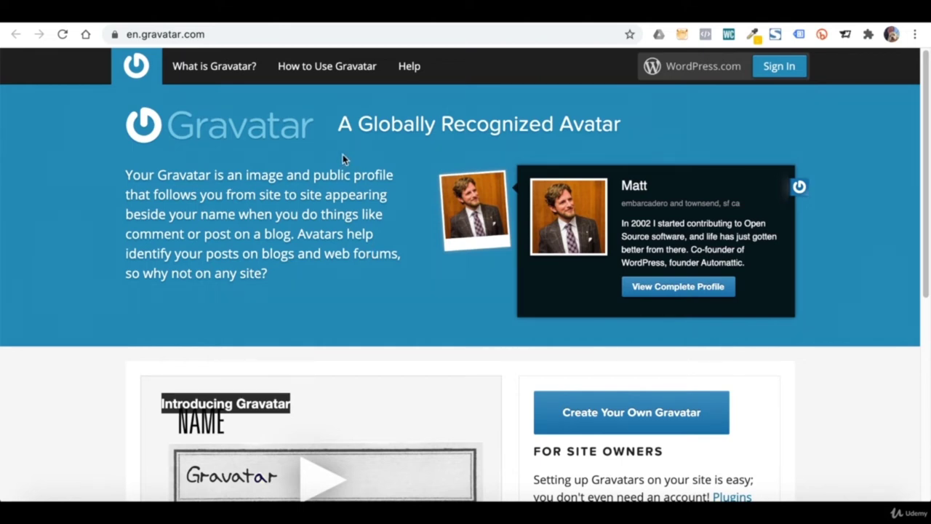
key(ctrl+w)
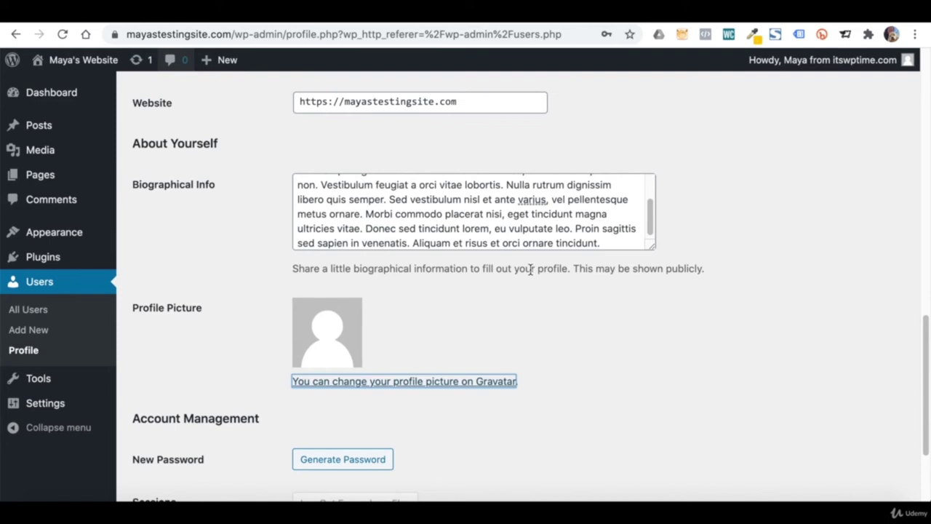
Scroll down and save the changes with Update Profile.
click(465, 320)
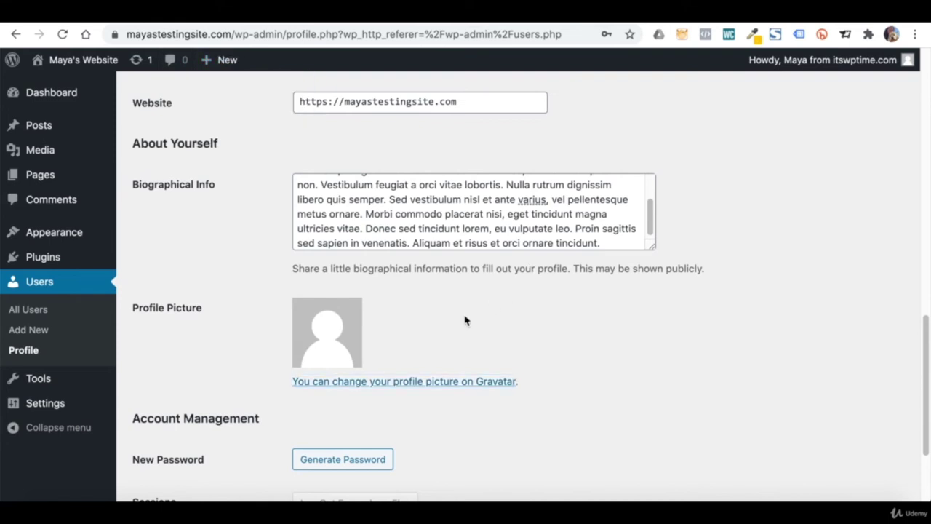
scroll(465, 320, down, 4)
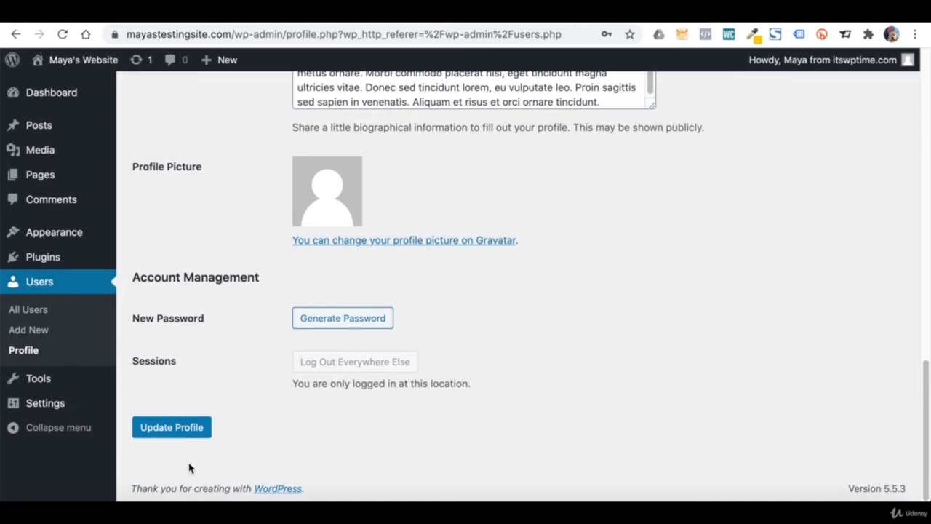
click(186, 436)
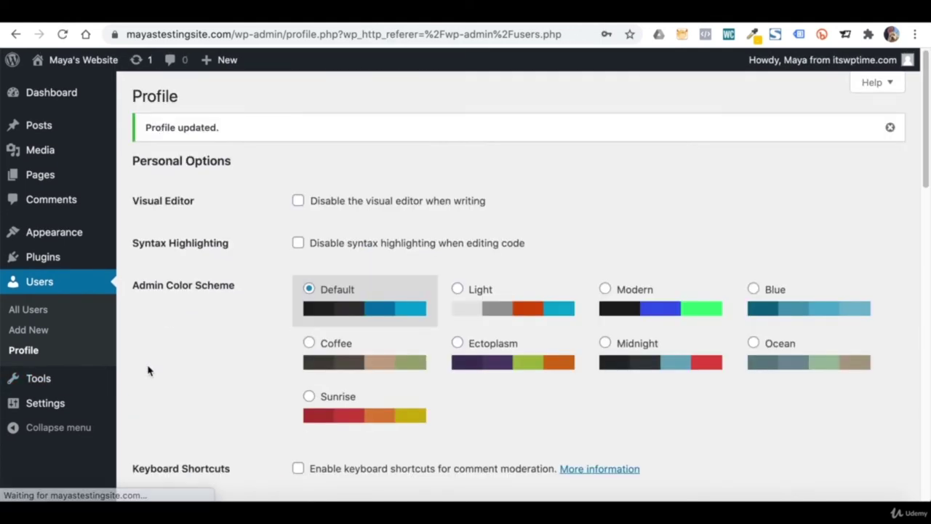
Search plugins for 'profile', install and activate User Profile Picture, then open your Profile.
mouse_move(46, 254)
click(145, 279)
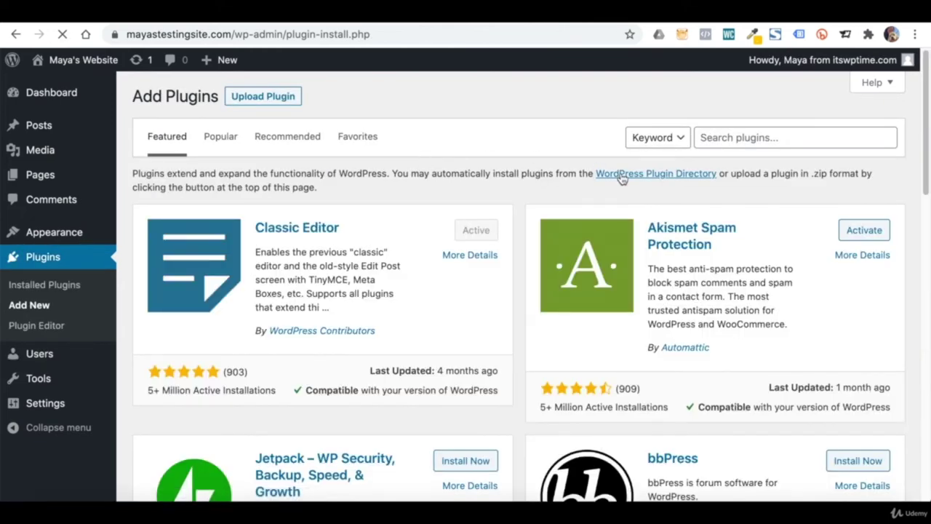
click(726, 138)
text(profi)
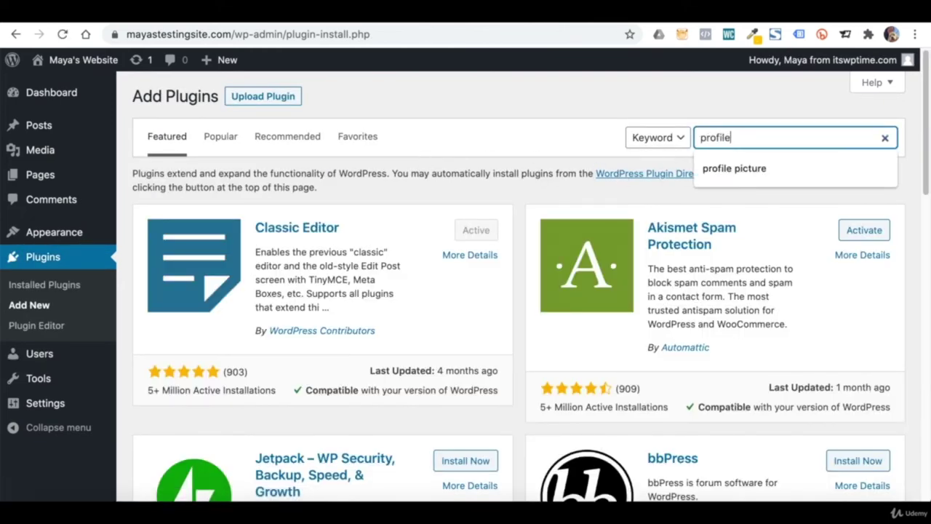
text(le)
click(781, 170)
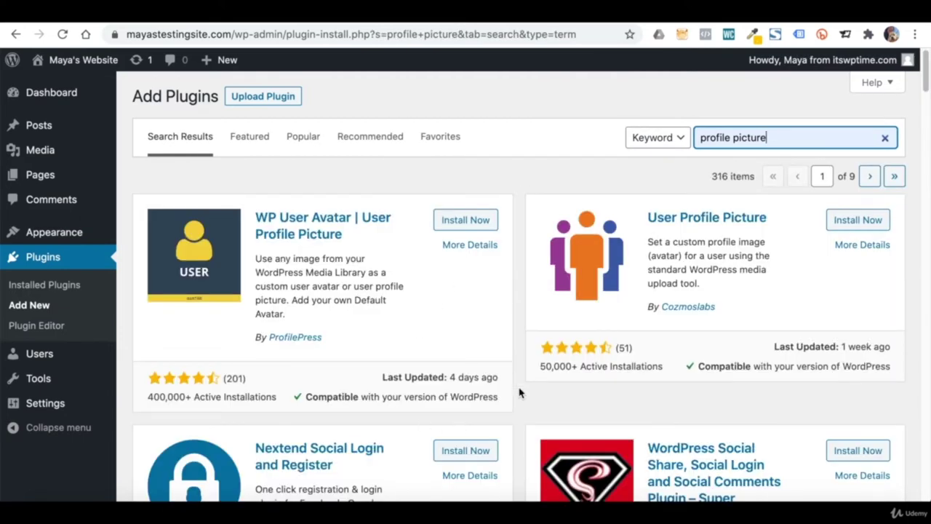
click(854, 225)
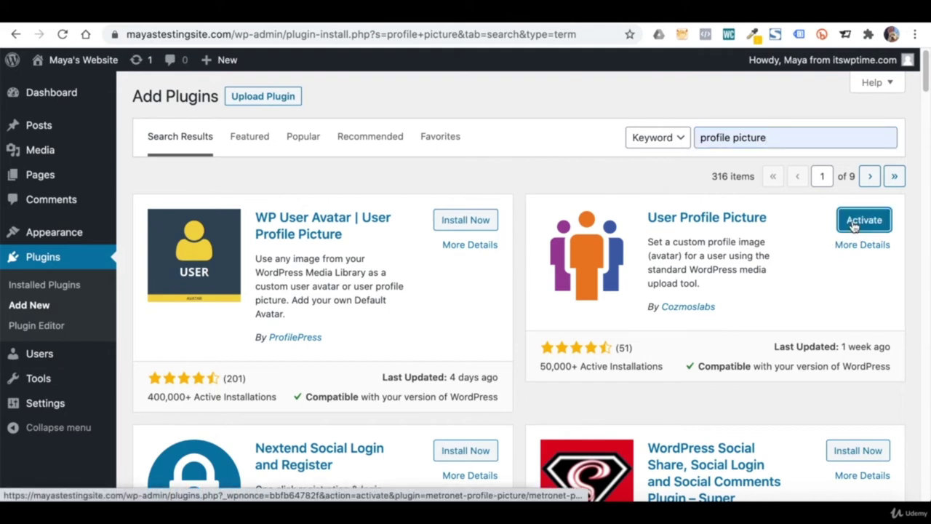
click(864, 221)
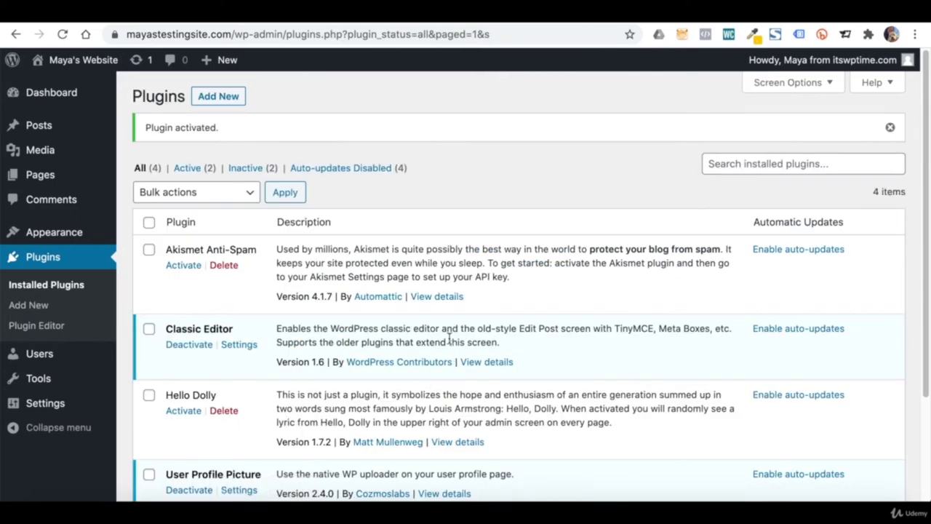
mouse_move(62, 362)
click(141, 400)
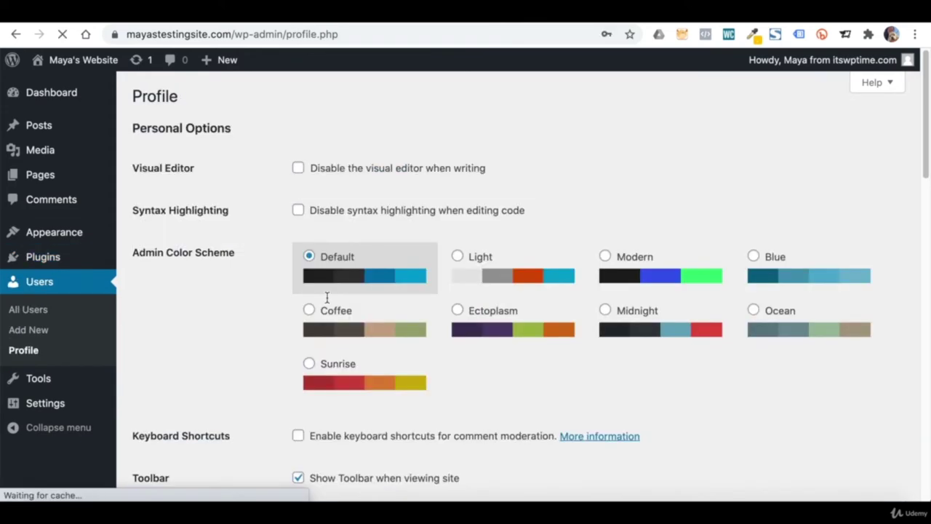
Choose the photo of the woman at the railing from the Media Library as the profile image.
scroll(327, 298, down, 3)
scroll(327, 298, down, 8)
scroll(327, 298, up, 5)
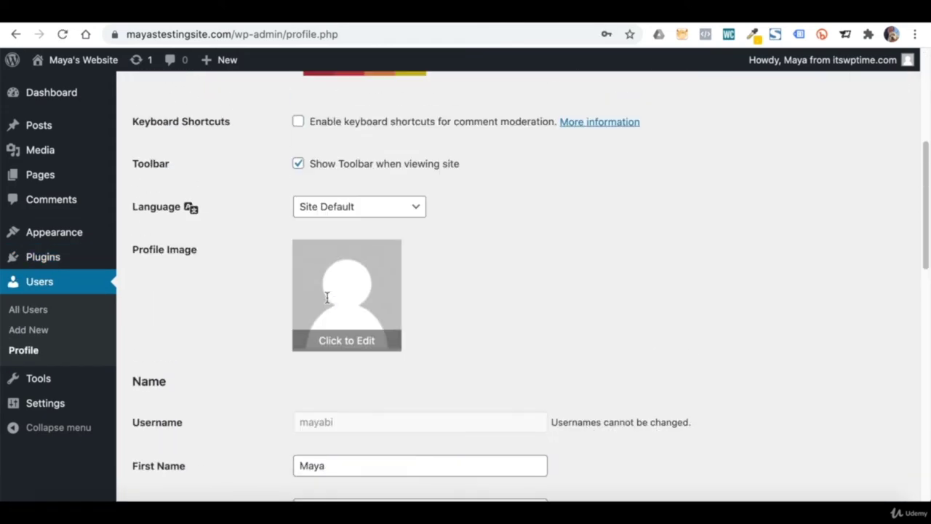
click(357, 300)
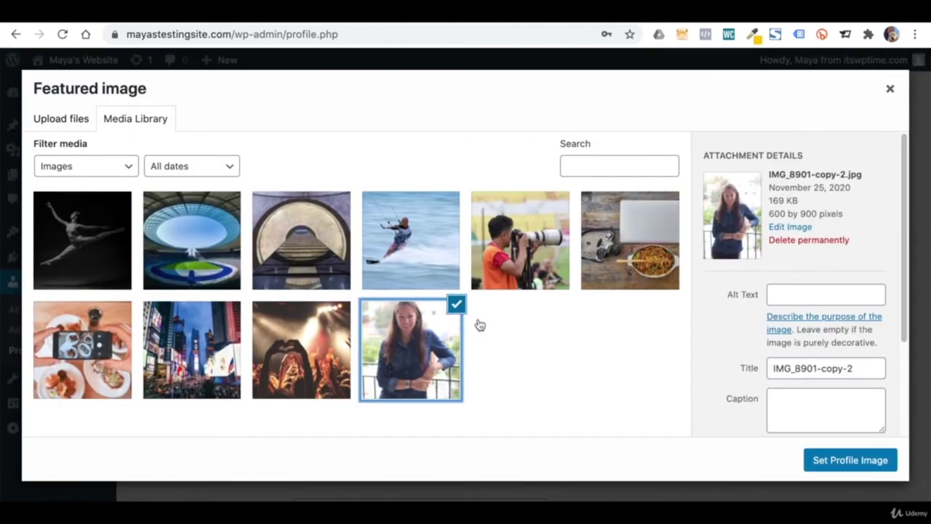
click(846, 463)
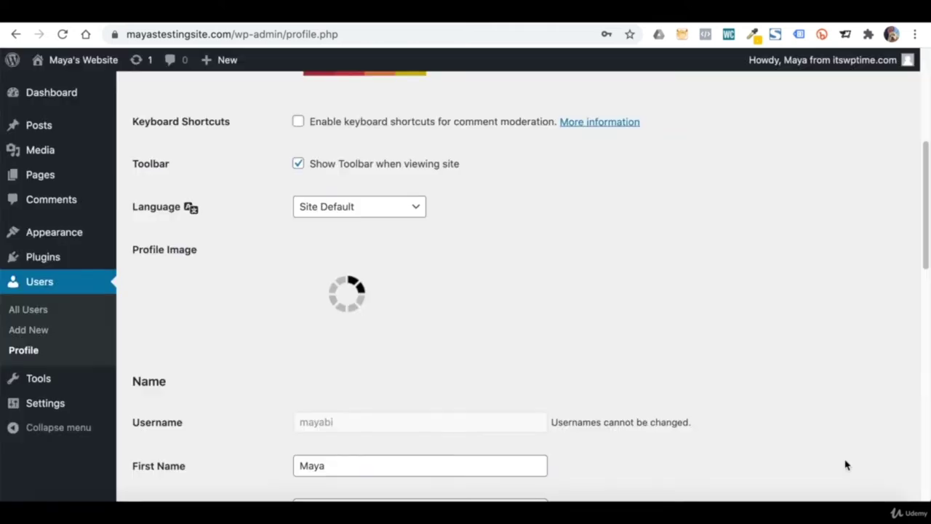
Save the profile with Update Profile and go to the live site's front page.
scroll(580, 317, down, 10)
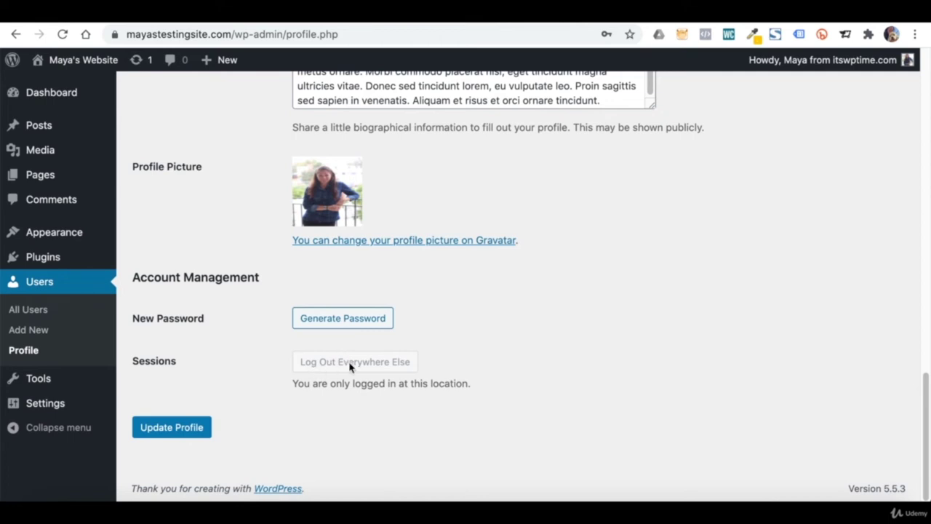
click(181, 429)
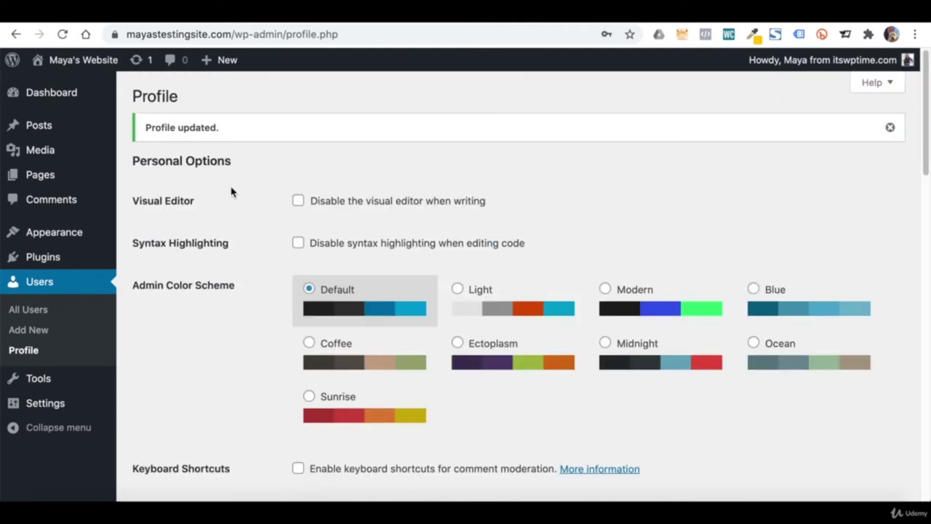
mouse_move(91, 62)
click(118, 88)
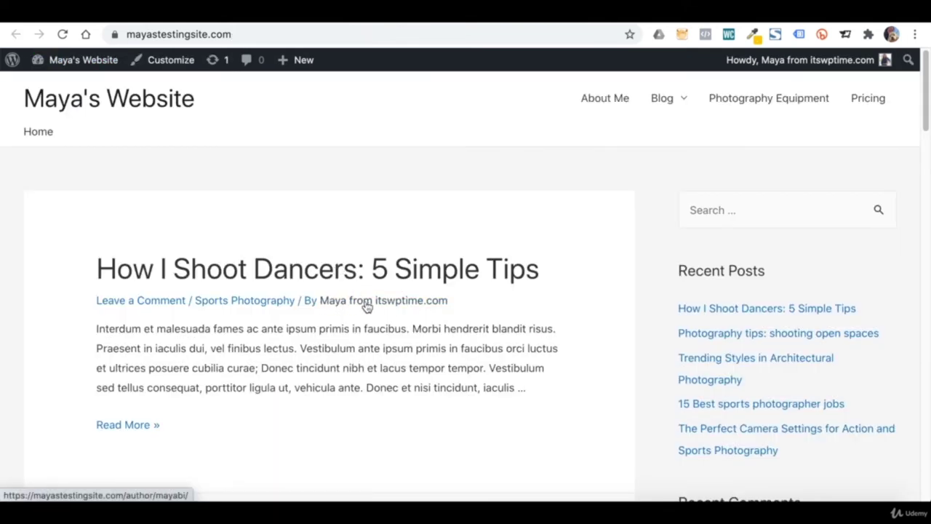
Open the post author's archive page and scroll through it to check the new photo and bio.
click(378, 306)
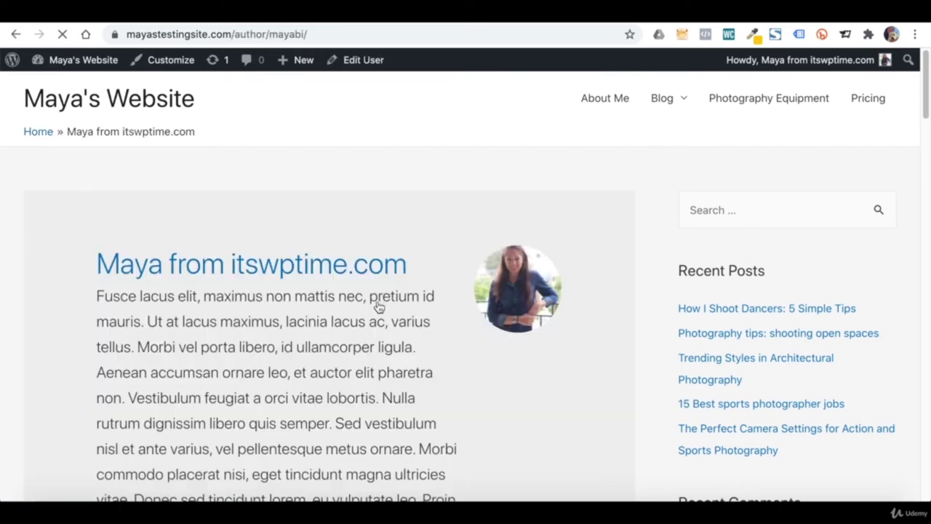
scroll(379, 306, down, 2)
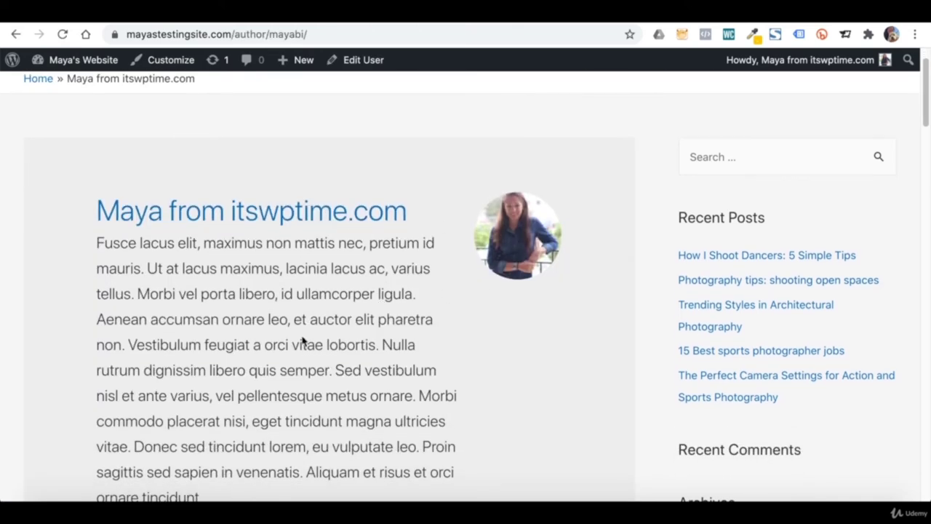
scroll(315, 359, down, 10)
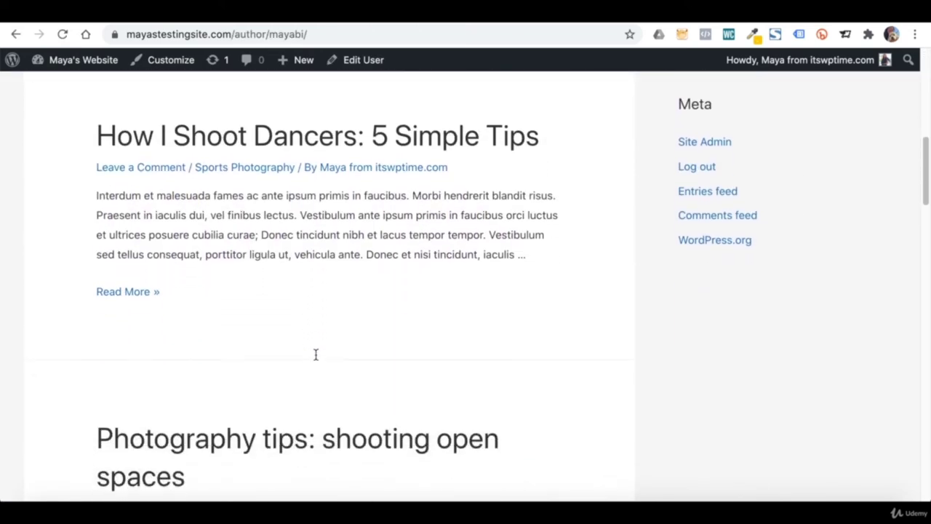
scroll(315, 359, down, 3)
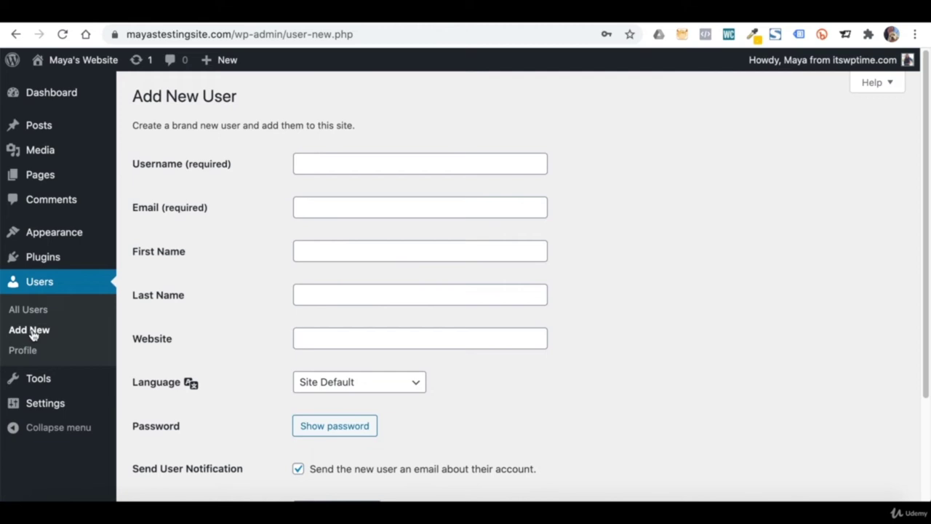
Enter the new user's username, e-mail address and first name.
click(335, 163)
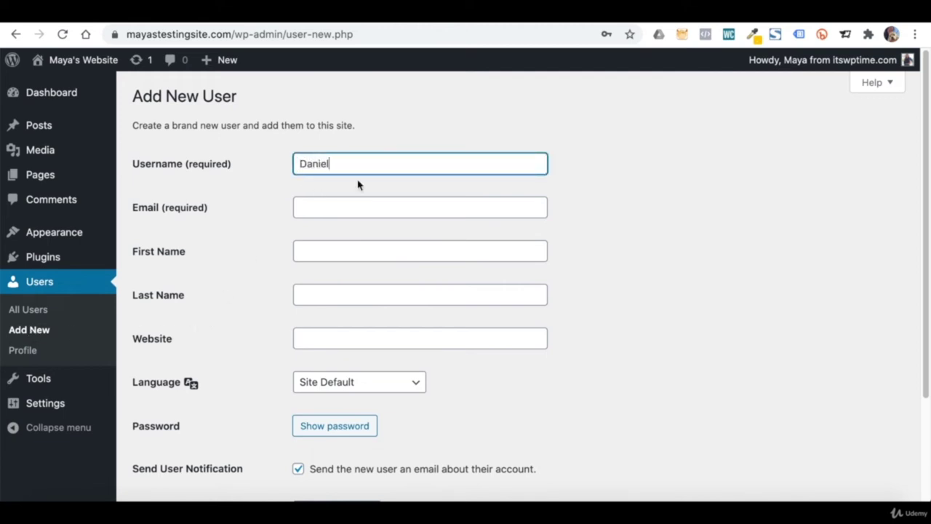
click(348, 207)
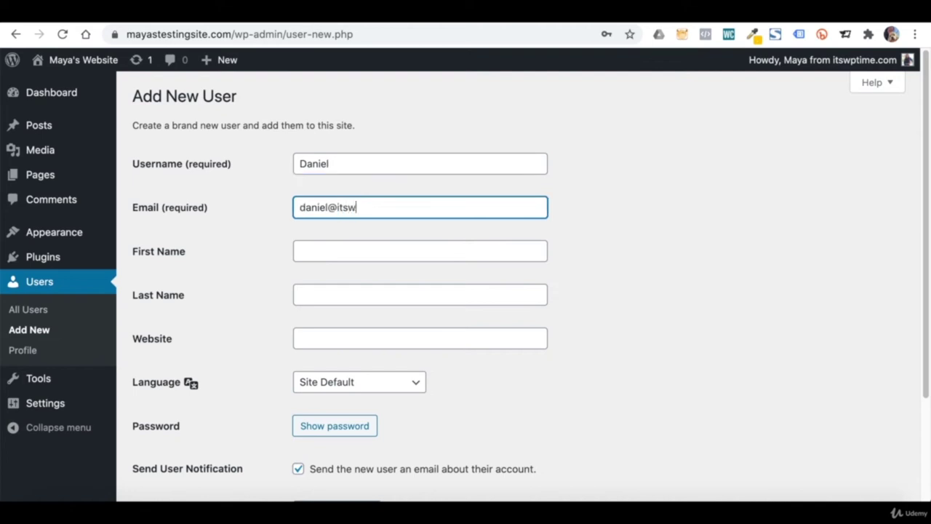
key(Tab)
text(Da)
Uncheck Send User Notification and show the available roles for the new user.
scroll(351, 324, down, 3)
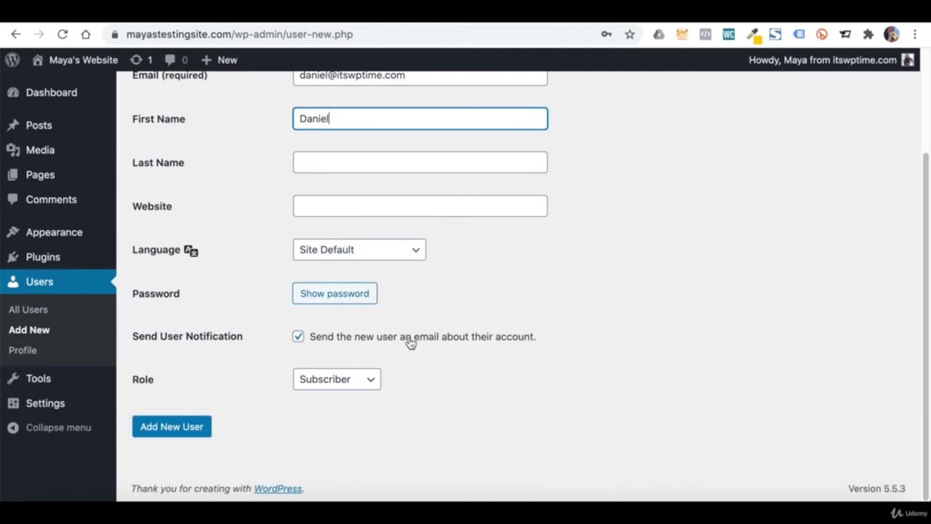
click(298, 337)
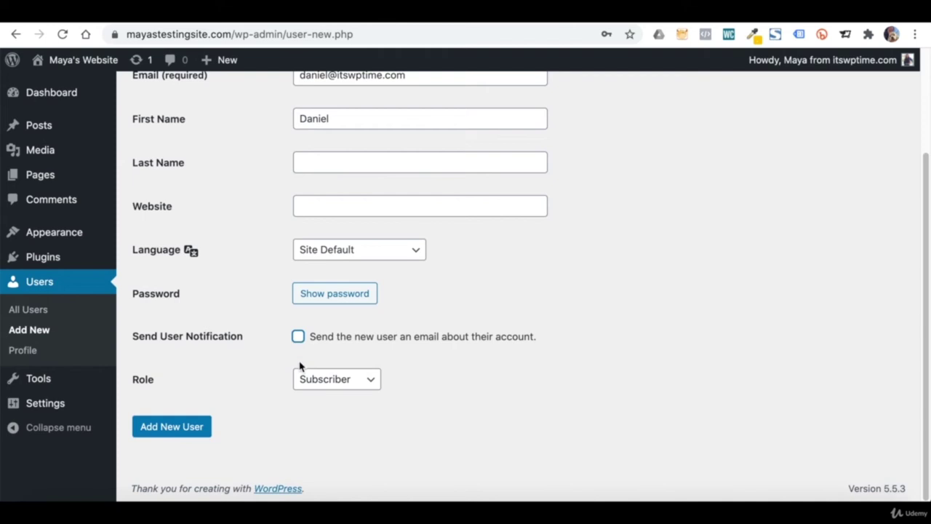
click(336, 386)
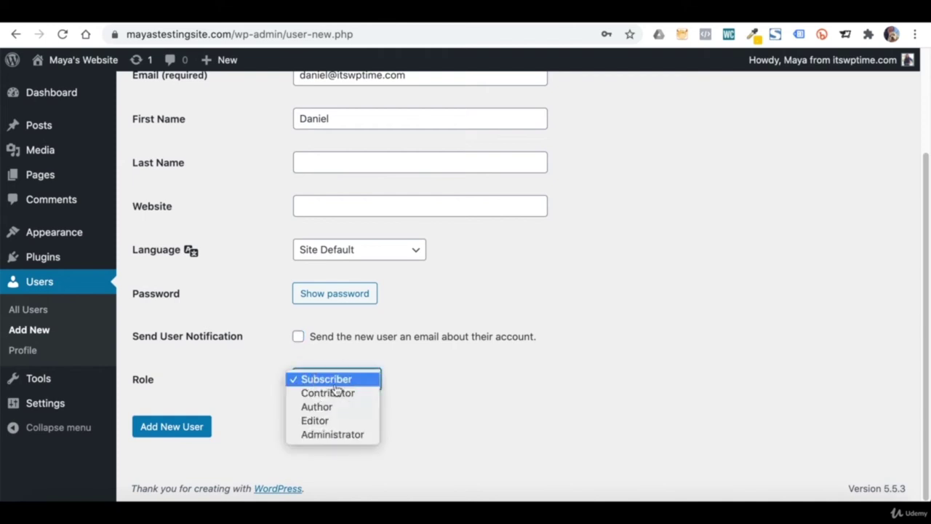
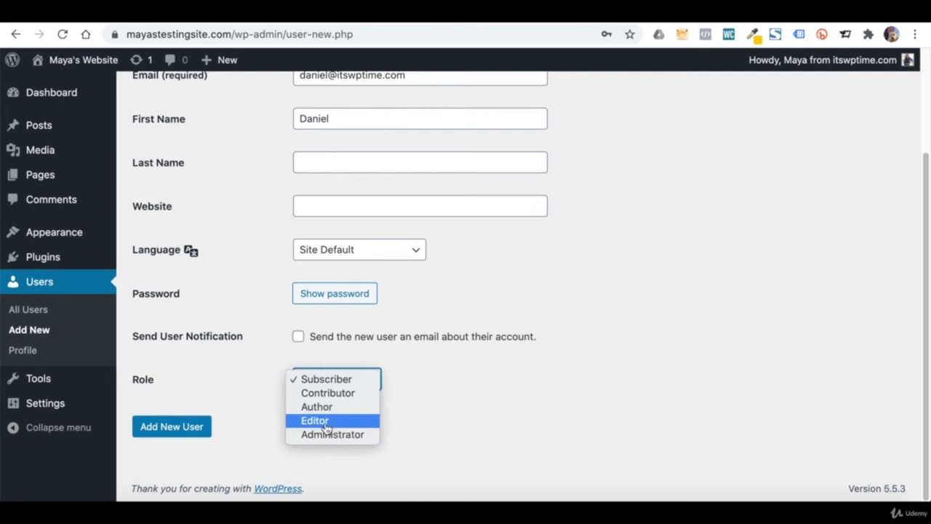
Create the new user with the Editor role and enter their username and password at login.
click(327, 426)
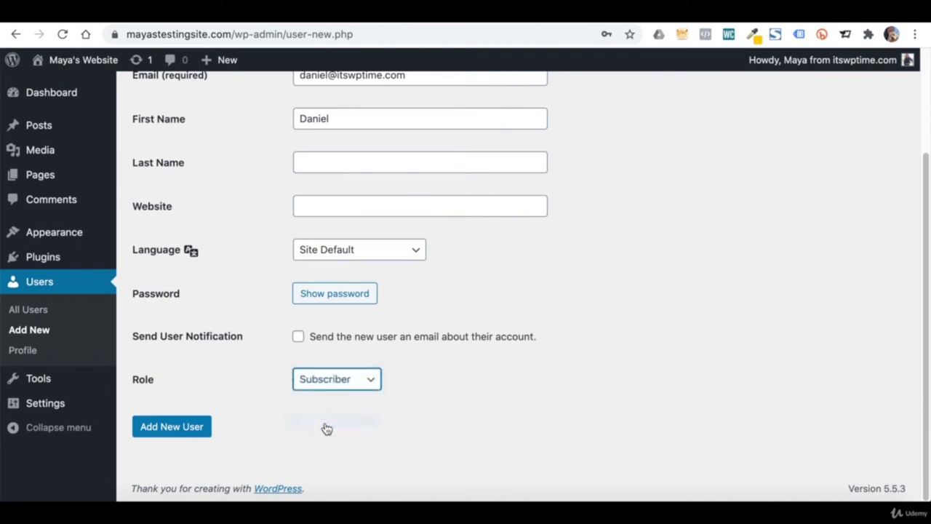
click(186, 426)
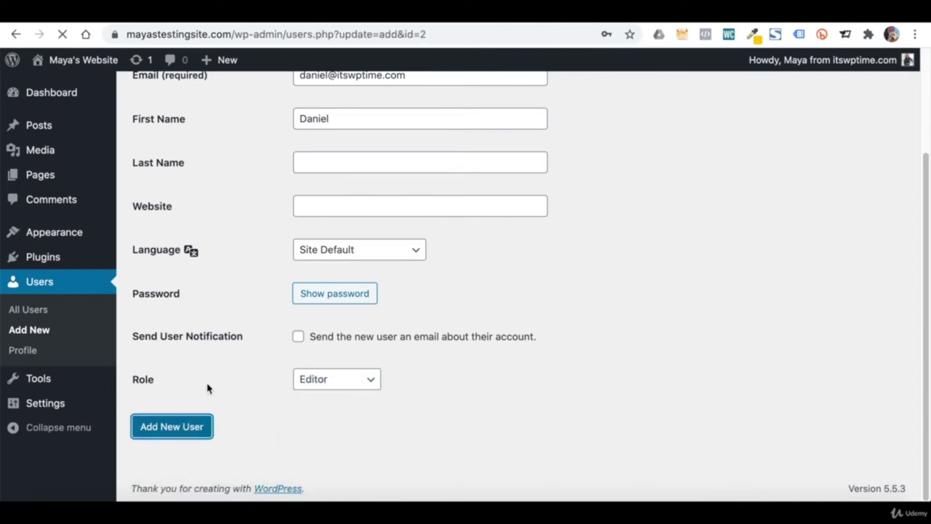
text(daniel)
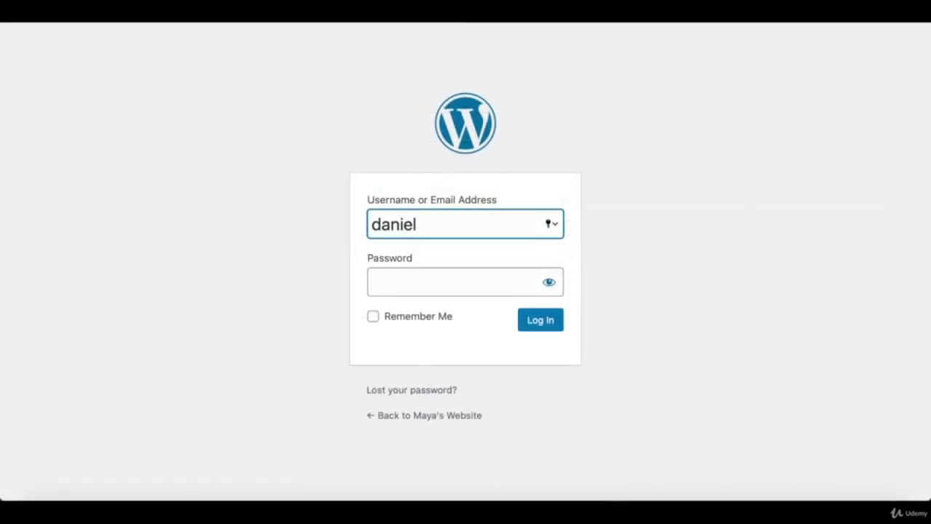
key(Tab)
text(•••••••)
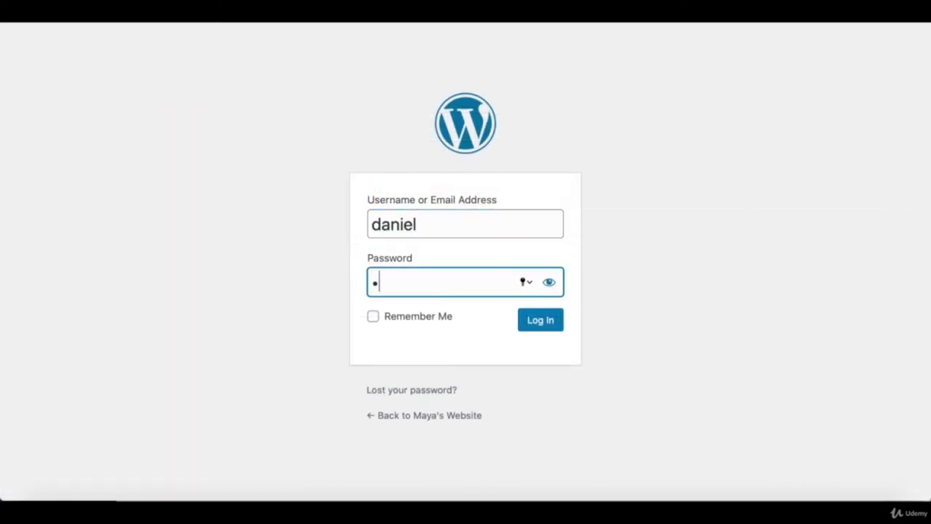
text(•••)
Sign in as the new user and list all posts.
click(533, 321)
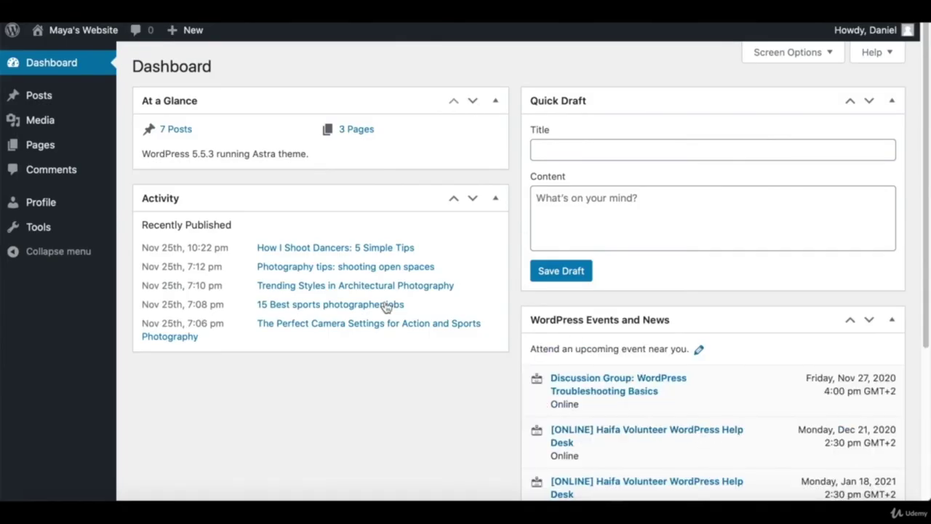
mouse_move(37, 98)
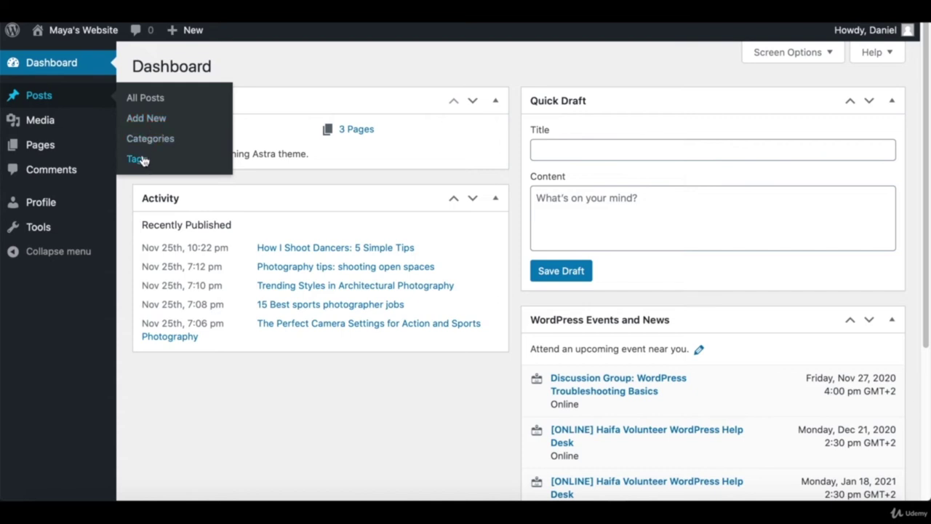
click(150, 100)
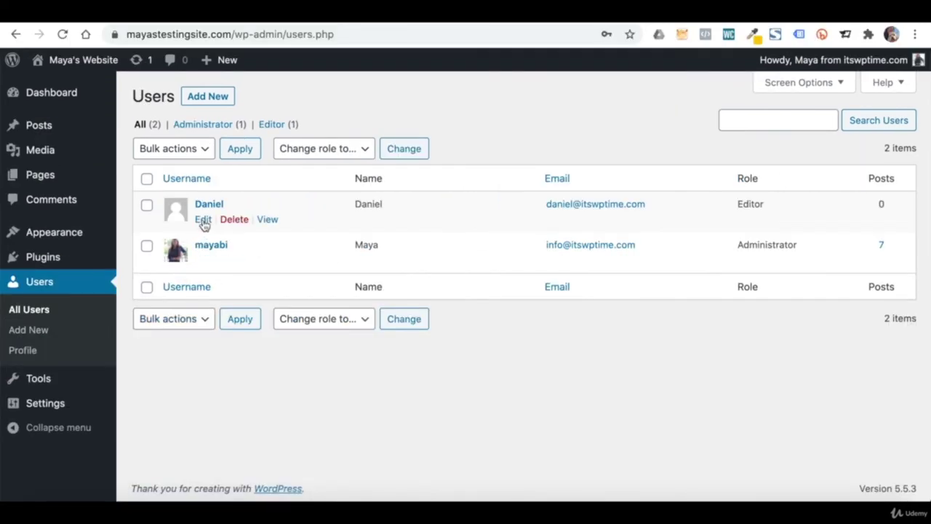
Change the new user's role to Author in their profile and update the user.
click(205, 224)
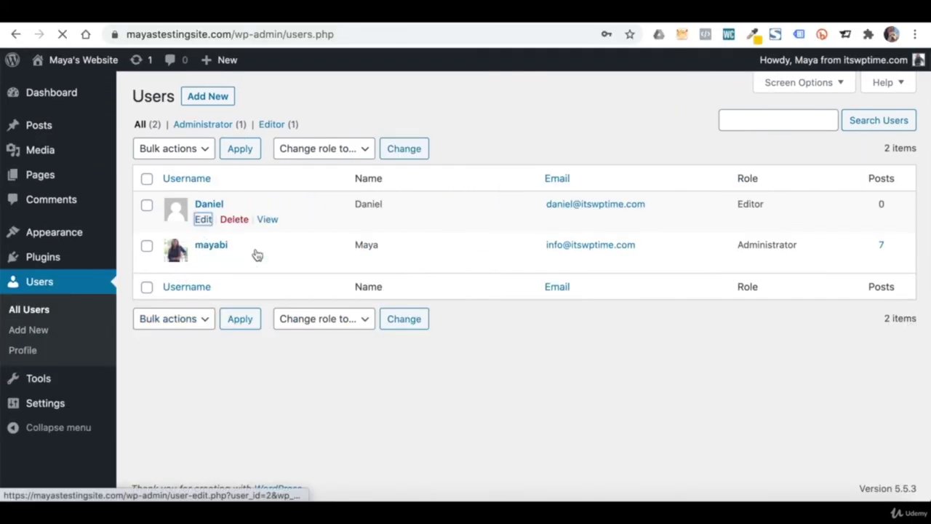
scroll(306, 304, down, 2)
scroll(305, 304, down, 6)
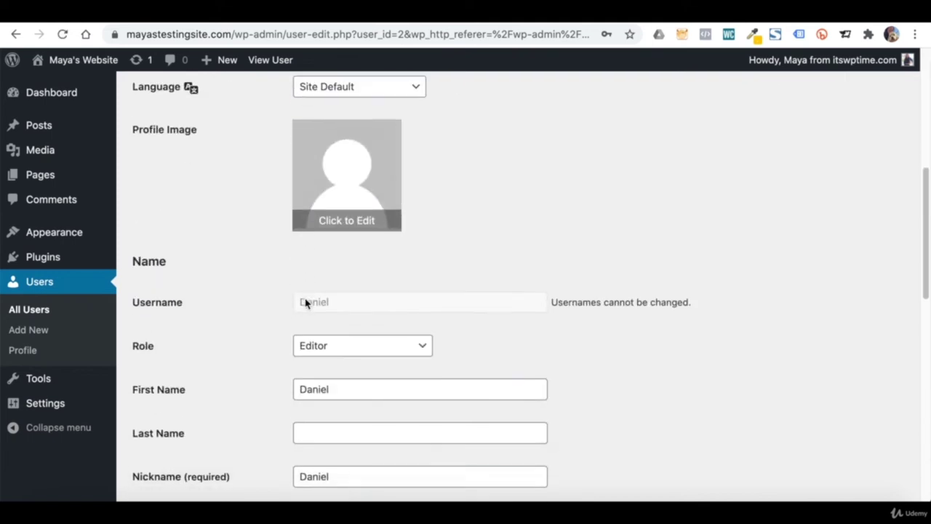
click(346, 174)
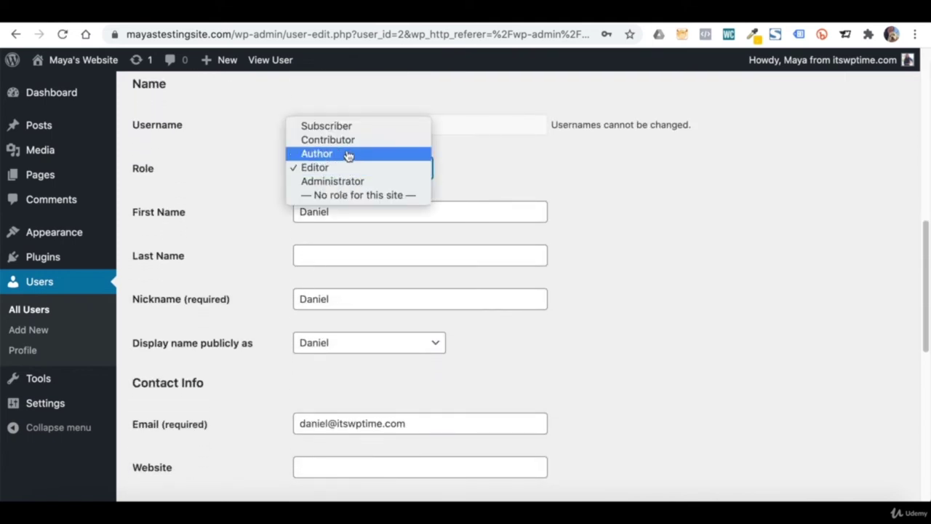
click(347, 154)
scroll(275, 183, down, 10)
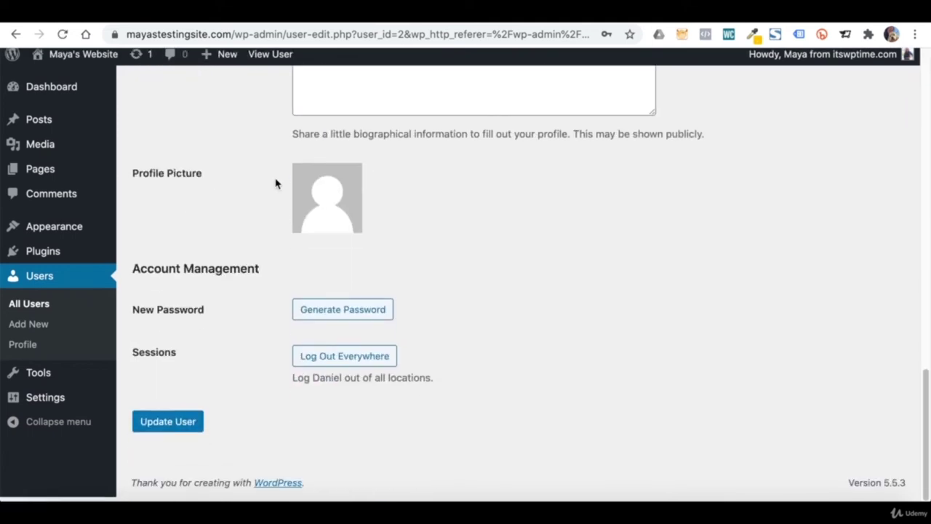
click(172, 426)
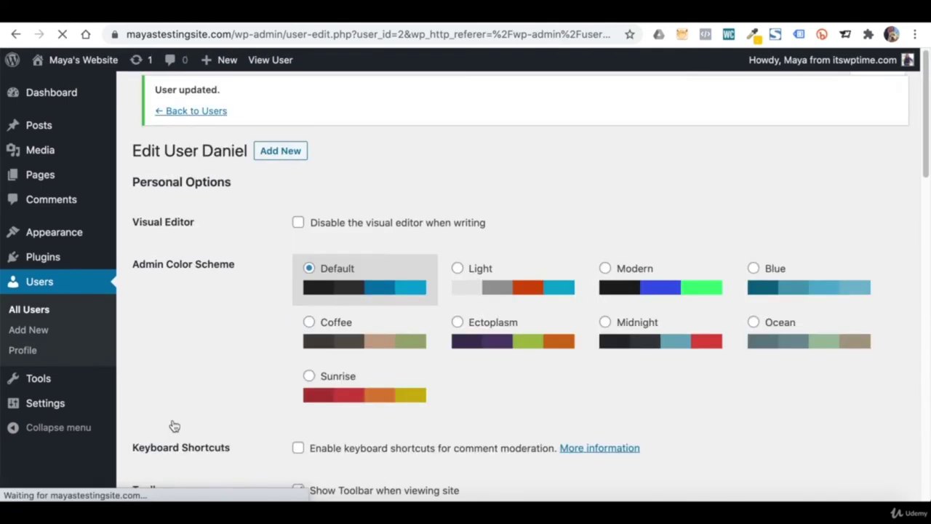
Downgrade the user to Contributor, then start a new post from their account.
click(95, 506)
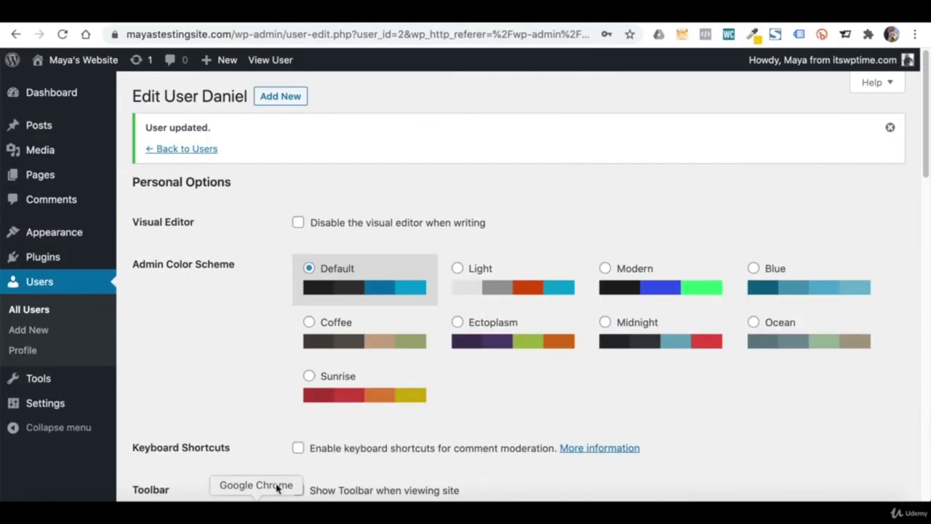
scroll(291, 407, down, 3)
scroll(296, 399, down, 8)
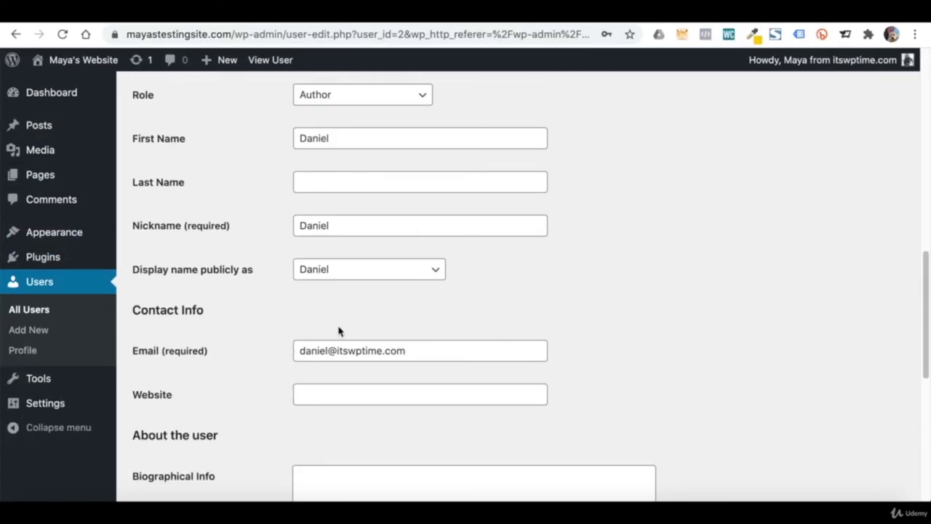
click(347, 96)
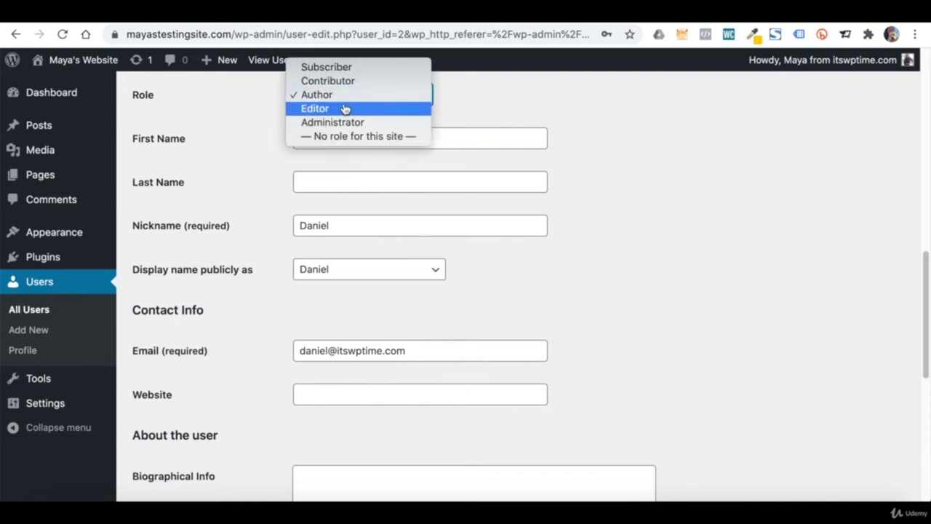
click(348, 84)
scroll(247, 196, down, 10)
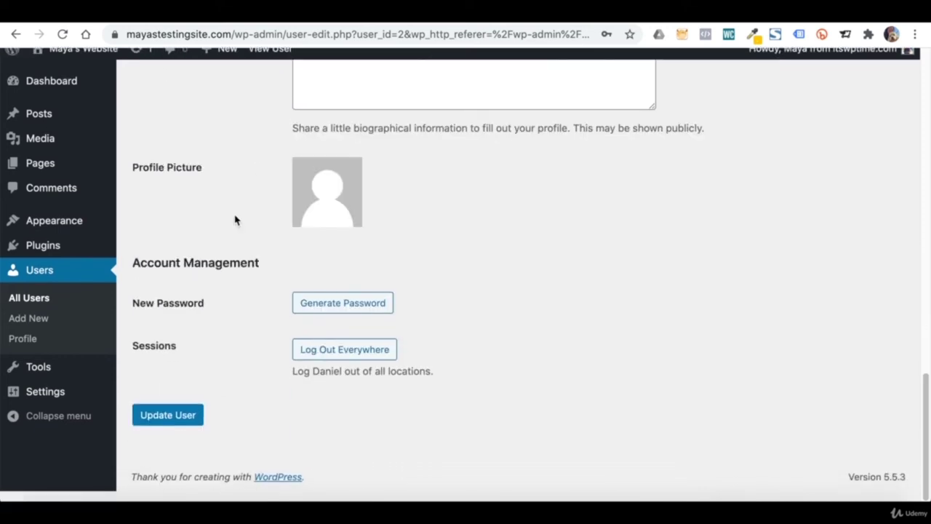
click(175, 427)
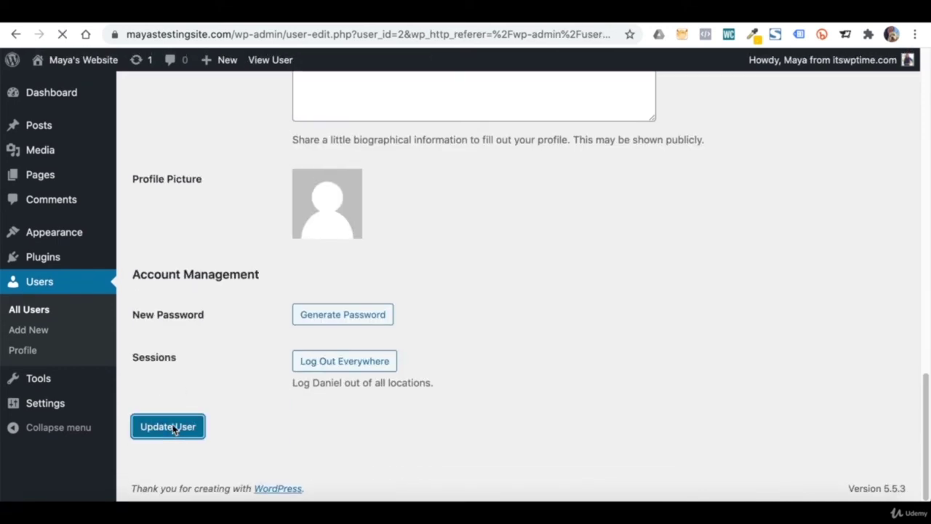
click(94, 512)
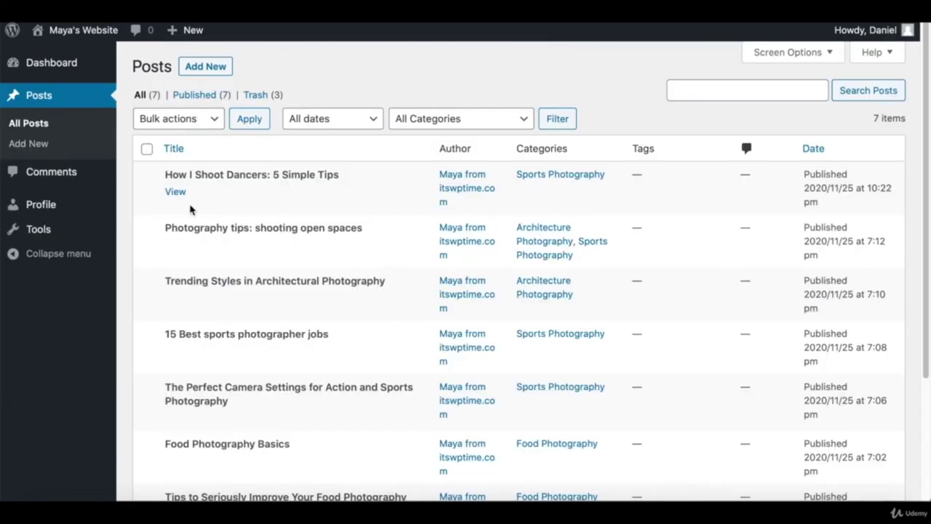
click(207, 67)
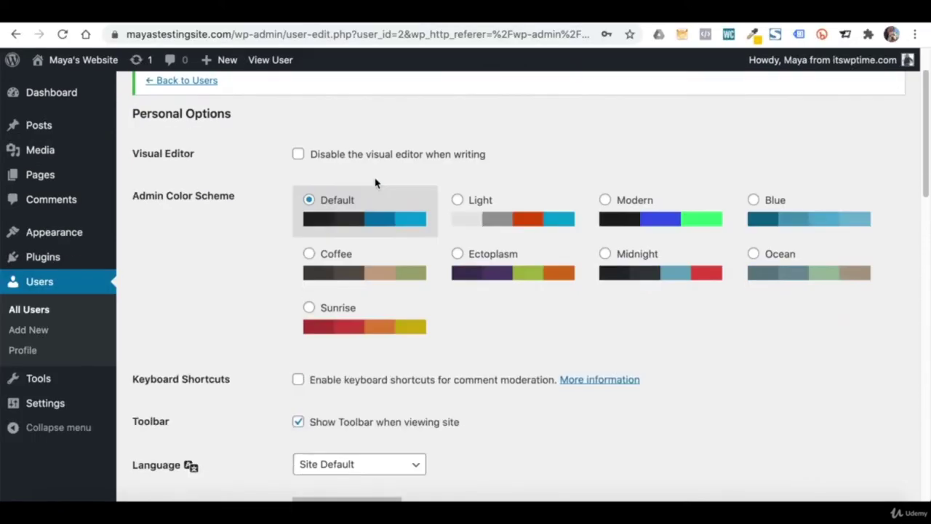
Set the new user's role to Subscriber and update the user.
scroll(376, 183, down, 10)
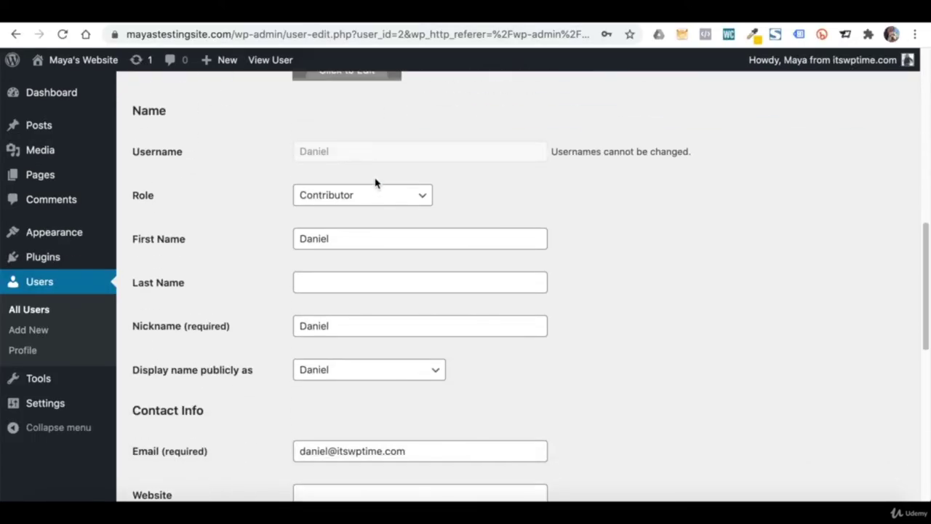
click(363, 160)
click(362, 146)
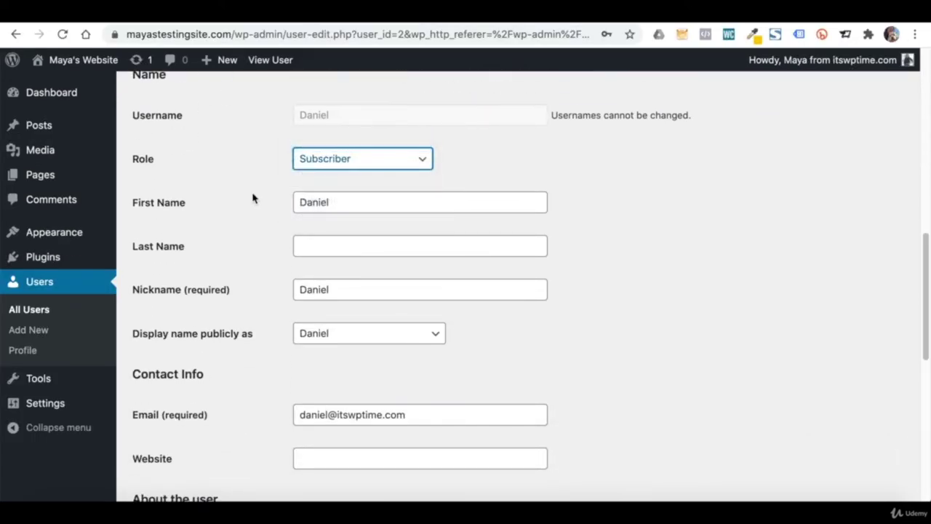
scroll(252, 198, down, 10)
click(168, 422)
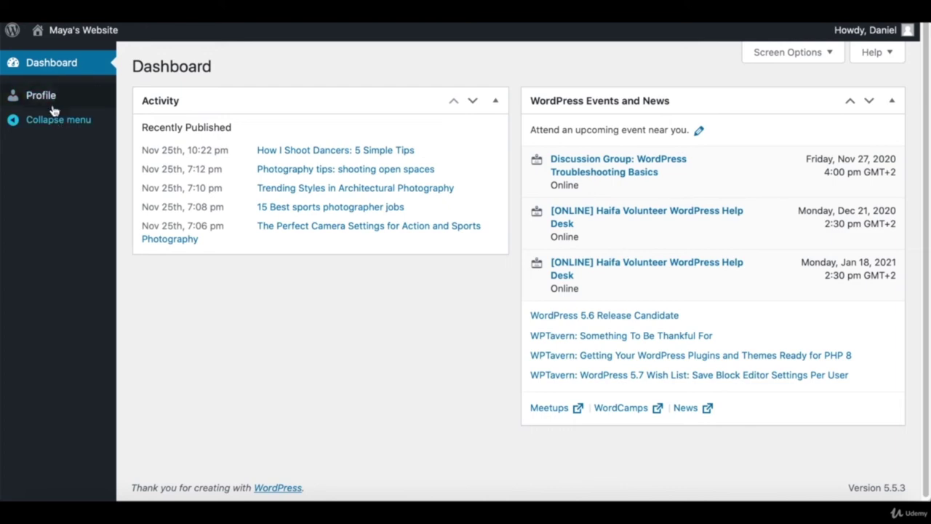
As the Subscriber, check the Profile page and then the Dashboard.
click(42, 100)
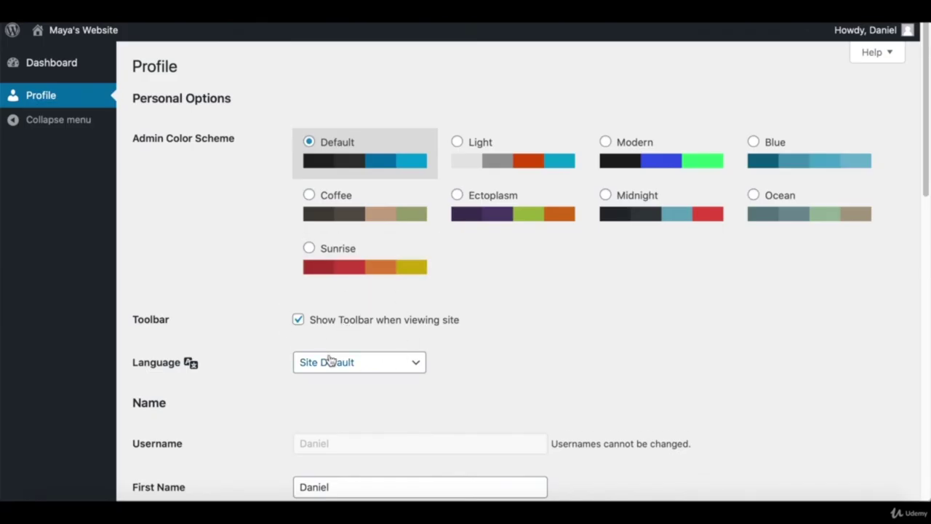
scroll(328, 356, down, 15)
scroll(328, 356, up, 15)
click(54, 66)
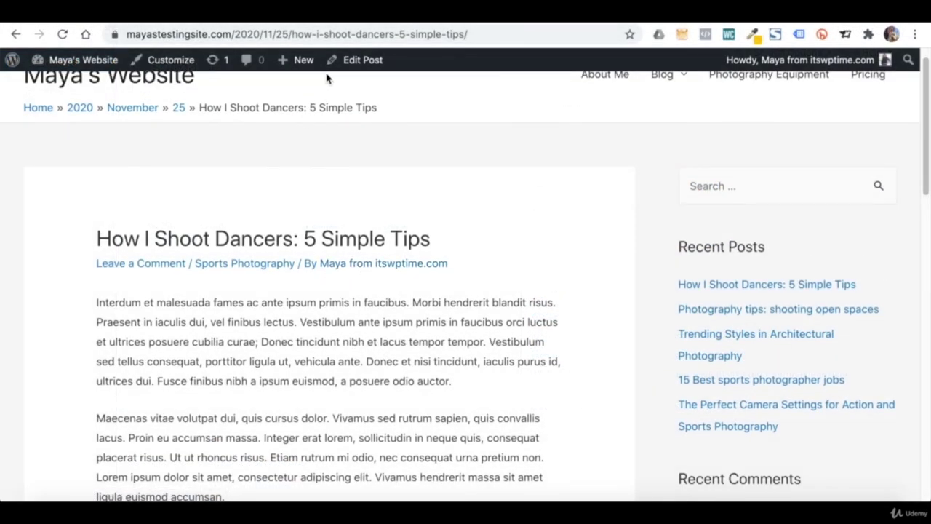
Open 'How I Shoot Dancers' for editing and enable the Author box in Screen Options.
click(360, 60)
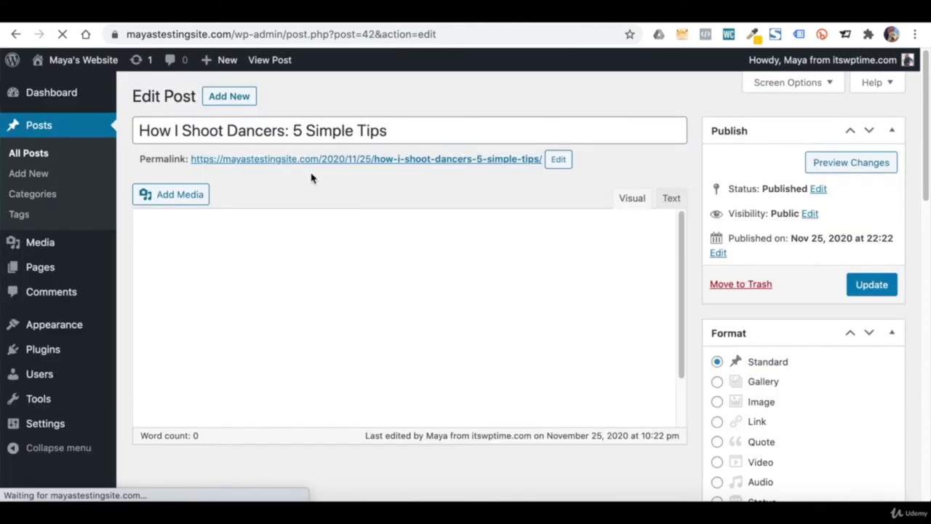
scroll(312, 178, down, 10)
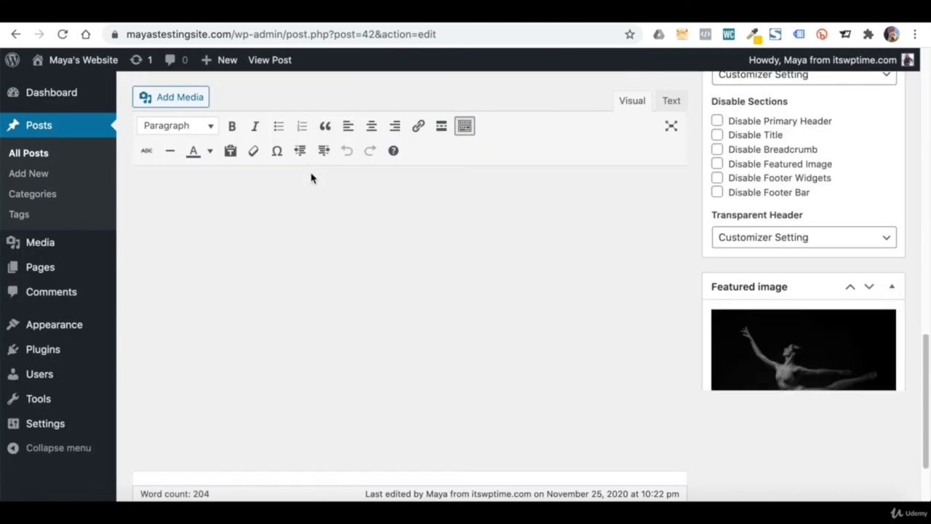
scroll(311, 179, down, 2)
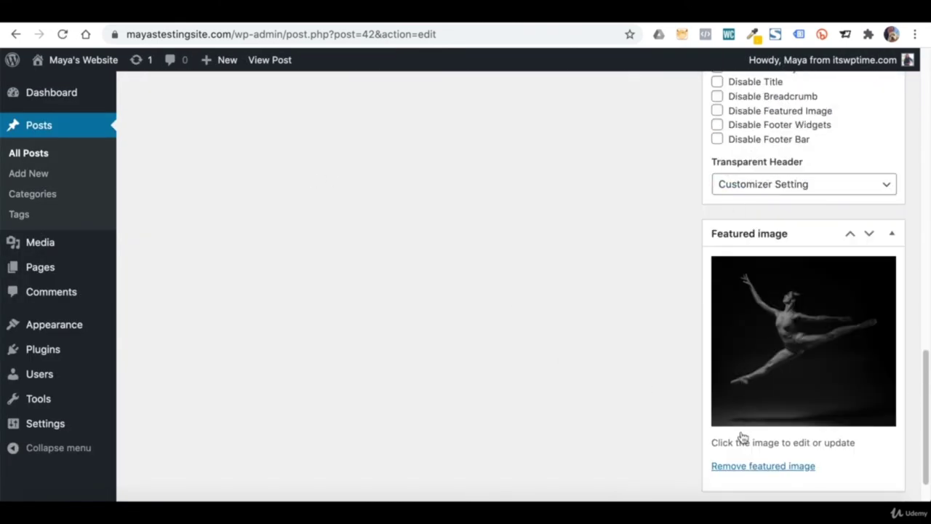
scroll(743, 443, down, 2)
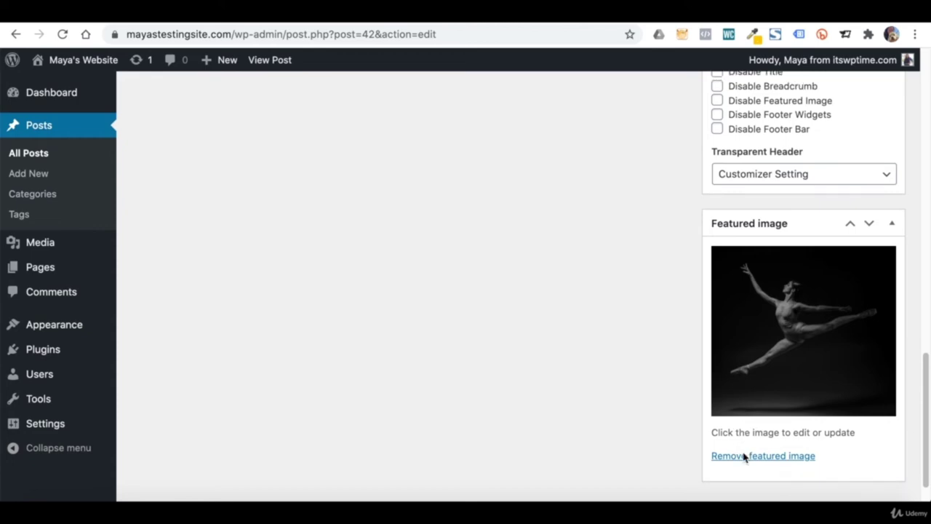
scroll(744, 455, up, 15)
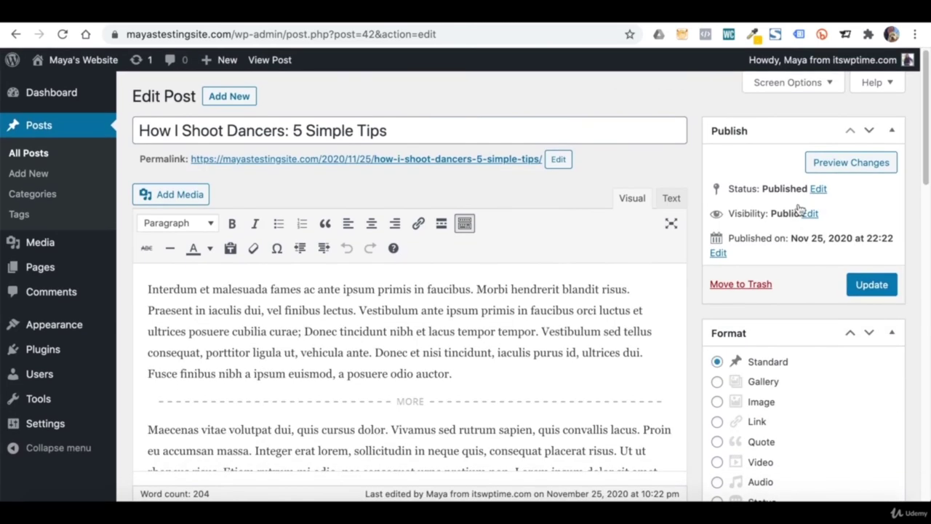
click(789, 90)
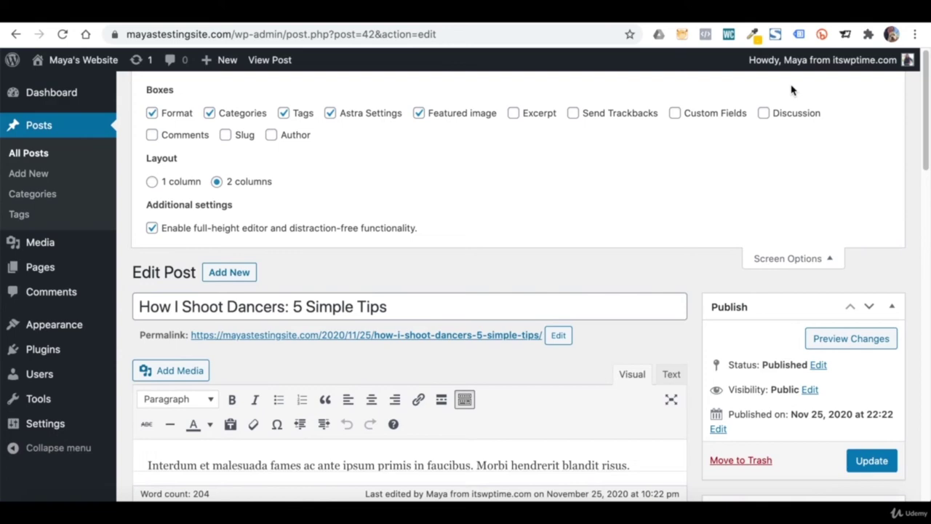
click(272, 137)
click(796, 262)
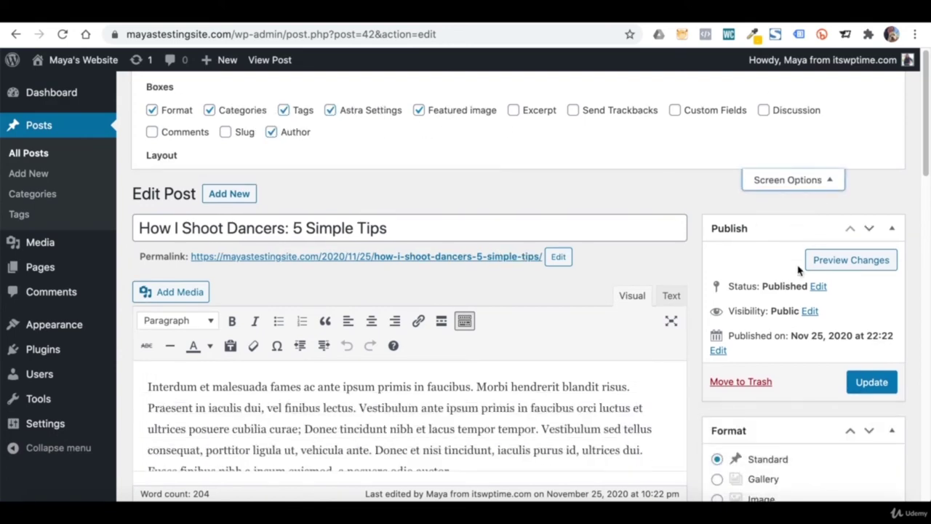
Choose the new user as the post's author, update the post, and view it live.
scroll(295, 353, down, 3)
scroll(295, 352, down, 6)
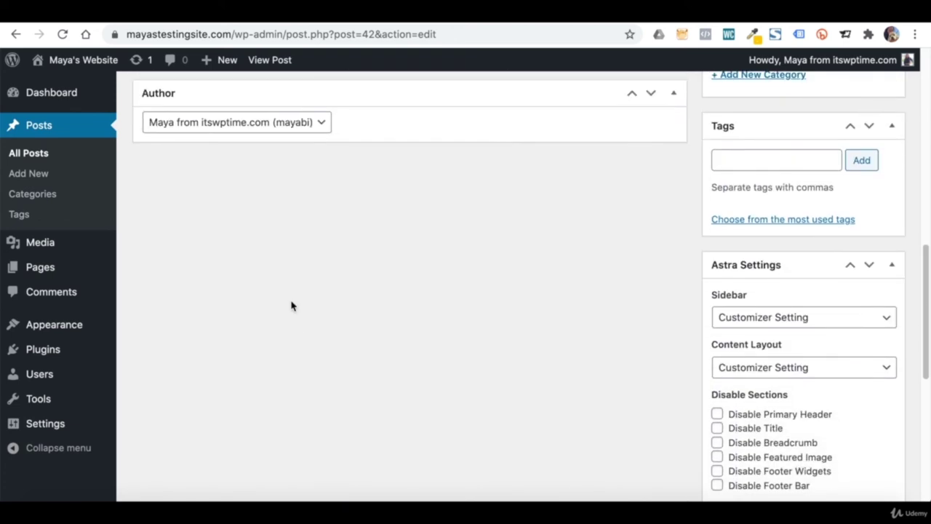
click(287, 124)
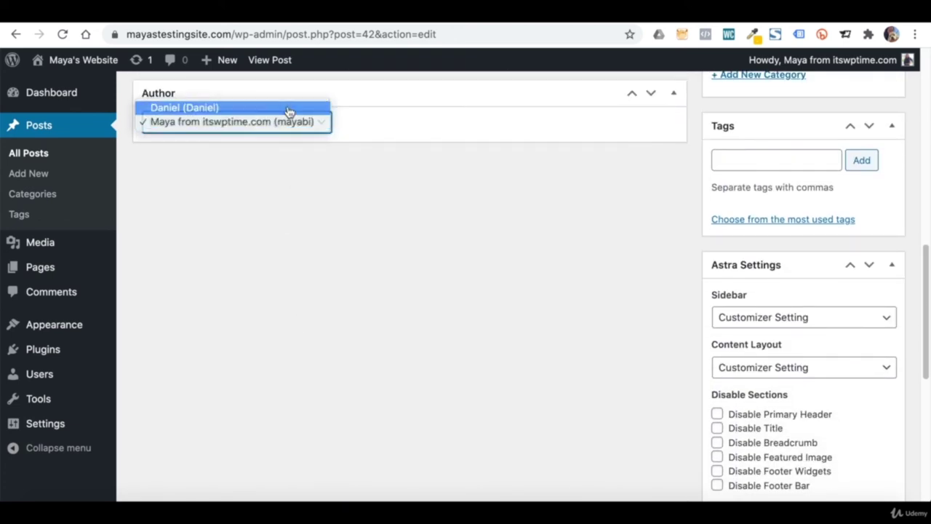
click(288, 108)
scroll(355, 226, up, 10)
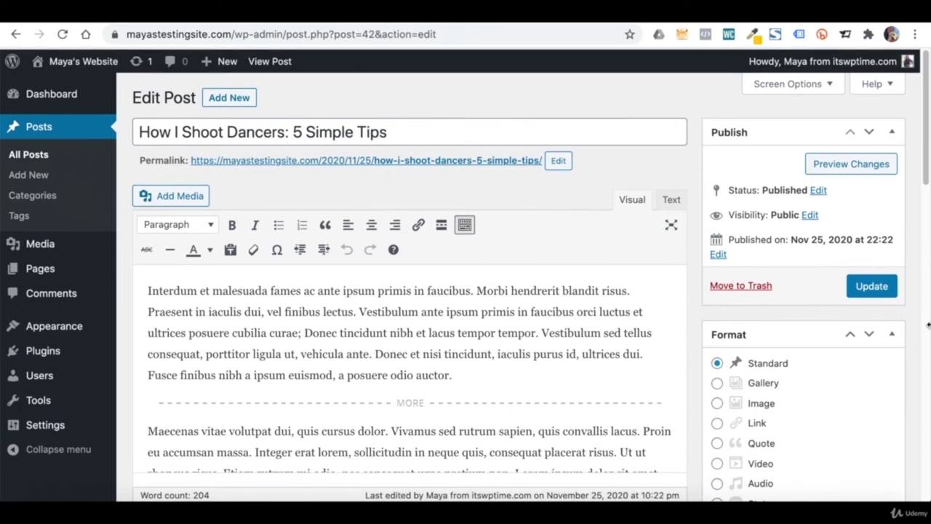
click(876, 286)
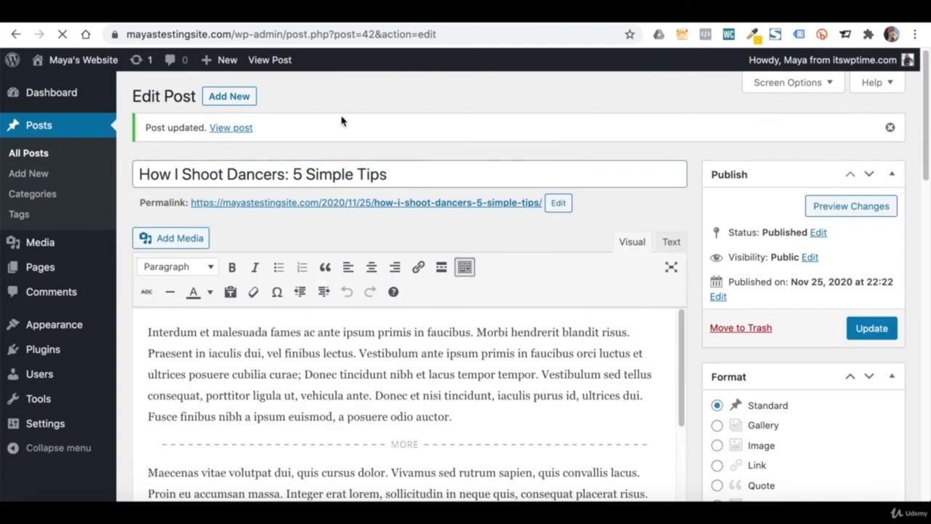
click(240, 129)
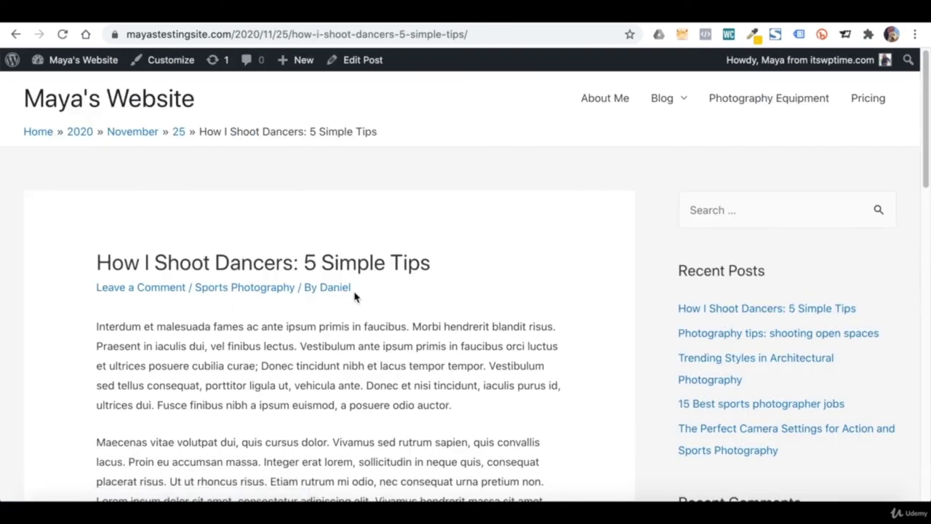
Open the new user's author archive and scroll through it to find 'How I Shoot Dancers: 5 Simple Tips'.
click(326, 289)
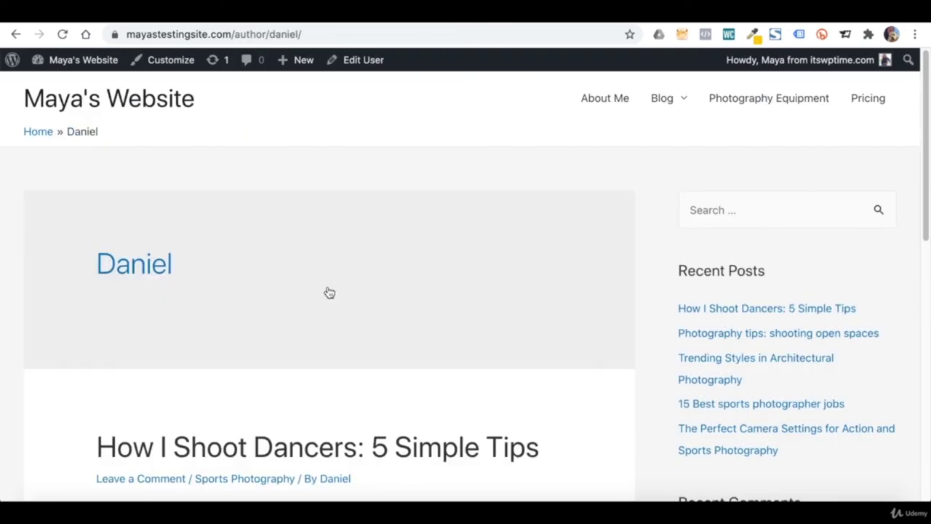
scroll(328, 291, down, 2)
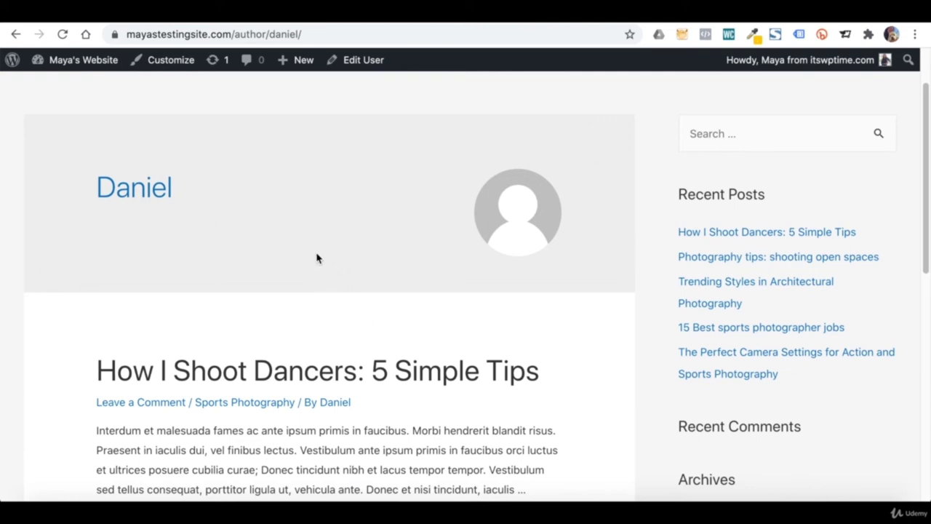
scroll(317, 256, down, 2)
scroll(316, 258, down, 3)
scroll(315, 254, up, 5)
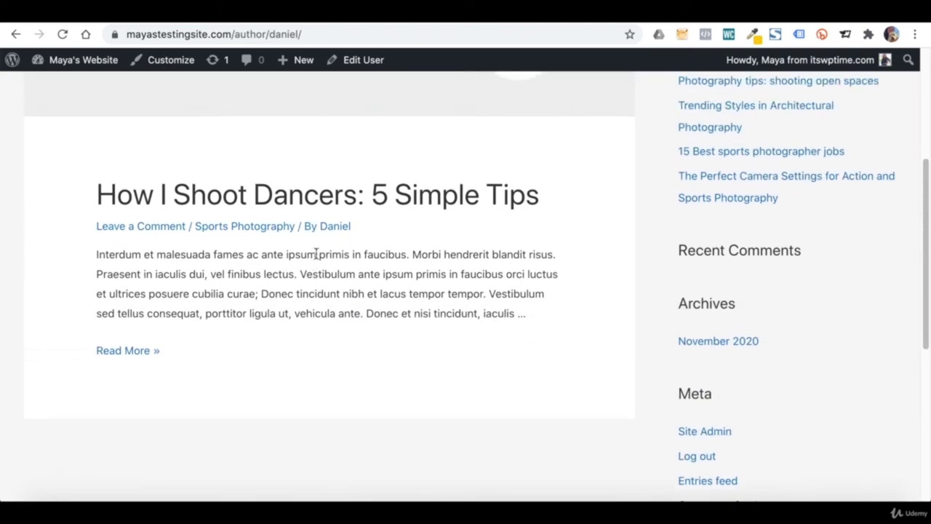
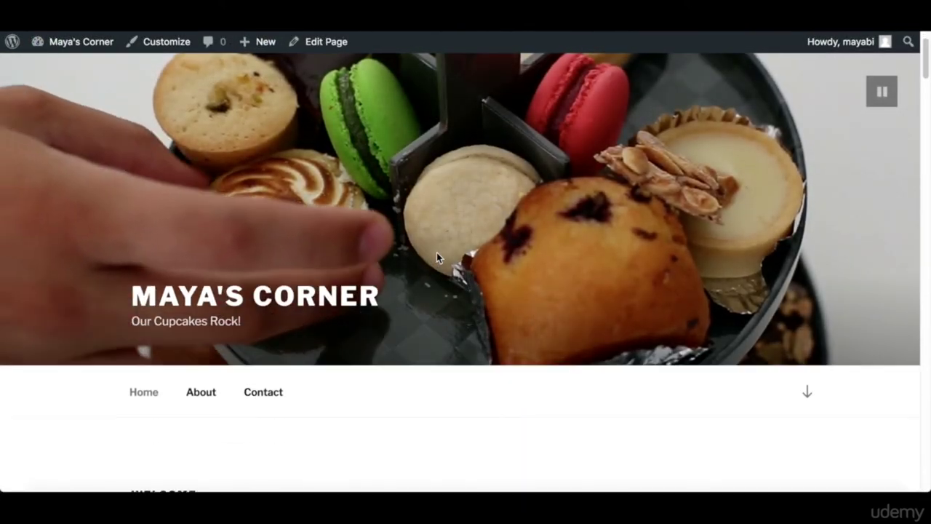
Open the About page in the editor from the All Pages list.
scroll(436, 252, down, 3)
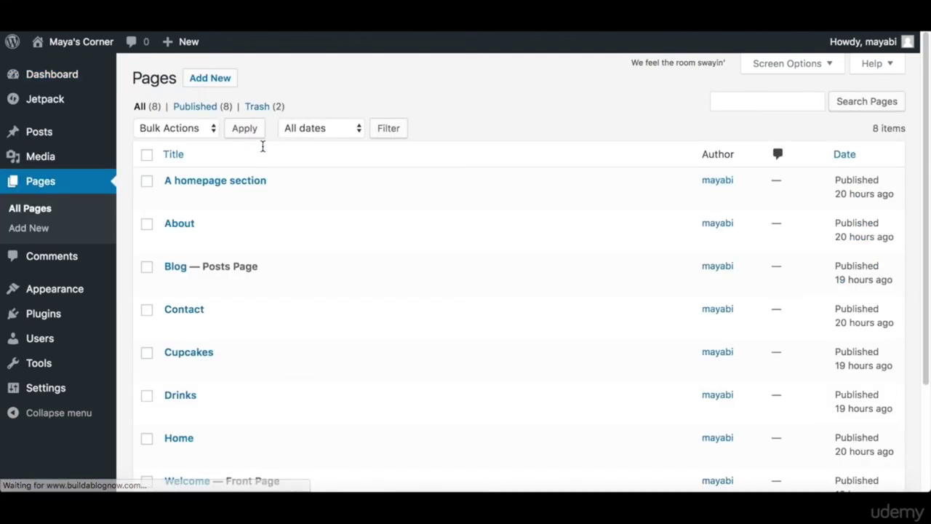
mouse_move(288, 251)
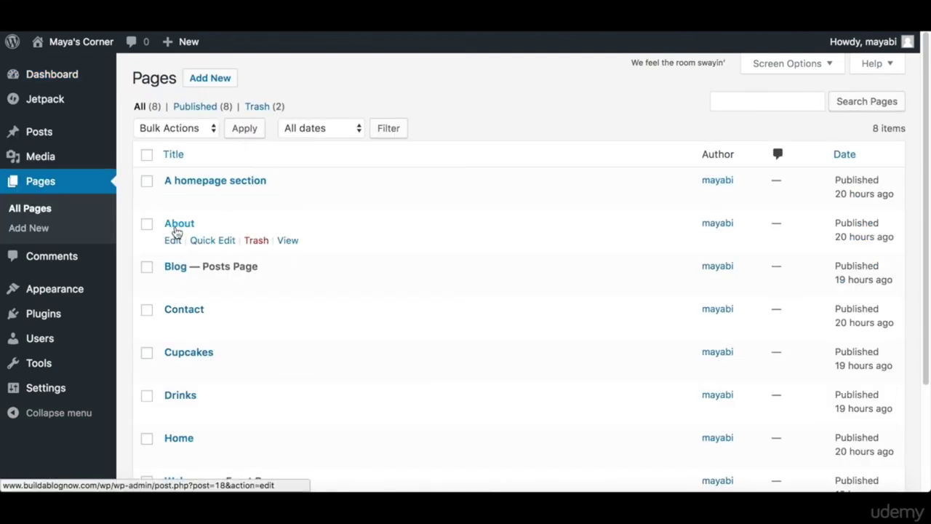
click(173, 242)
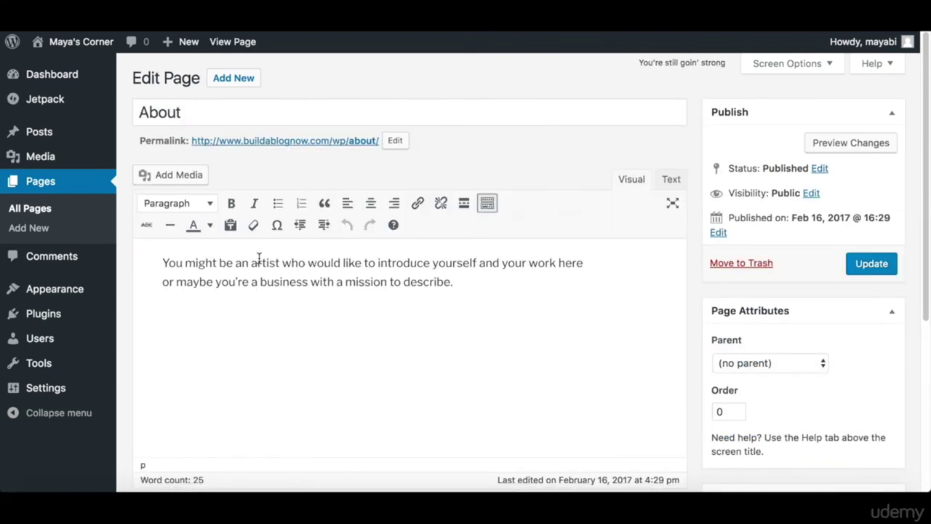
Replace the About page's introduction paragraph with pasted lorem ipsum paragraphs.
triple_click(258, 260)
key(BackSpace)
key(ctrl+v)
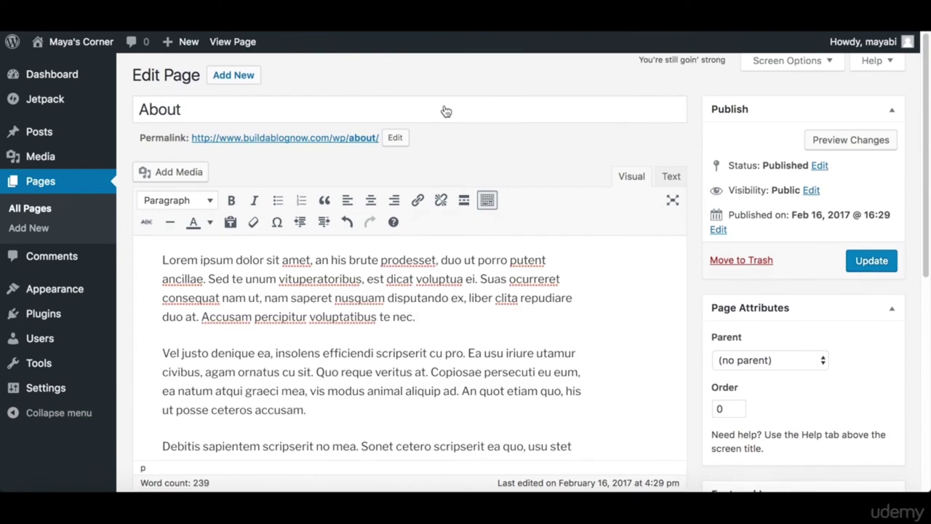
Review the new text, update the About page, and return to All Pages.
scroll(443, 109, down, 5)
scroll(767, 338, down, 5)
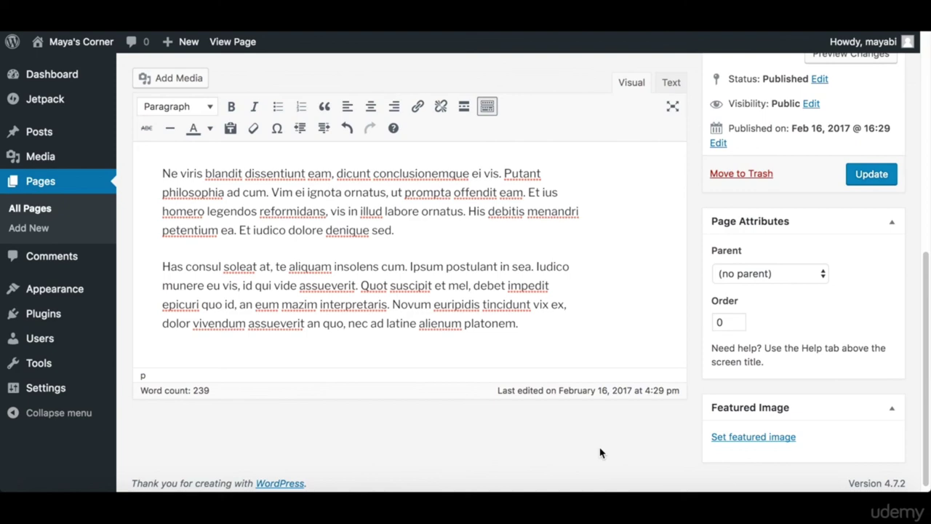
scroll(638, 322, up, 5)
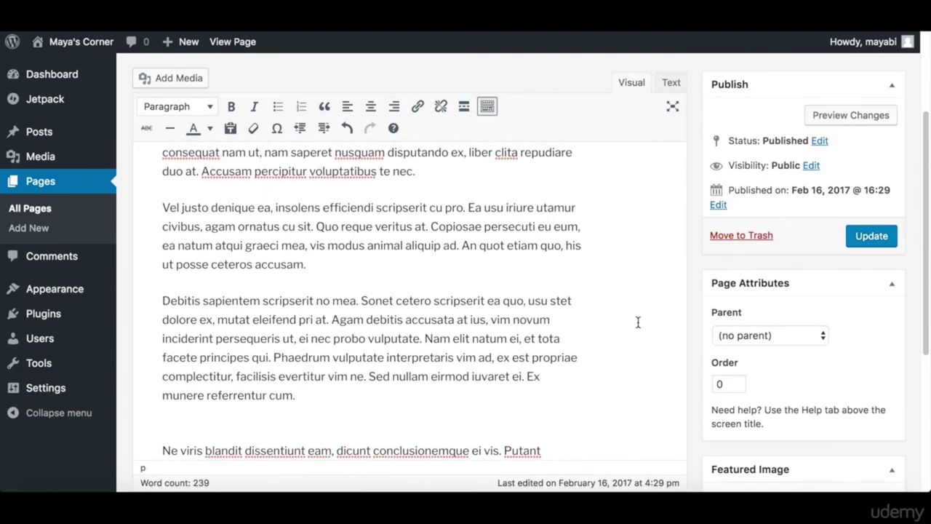
scroll(638, 322, up, 5)
scroll(563, 155, down, 1)
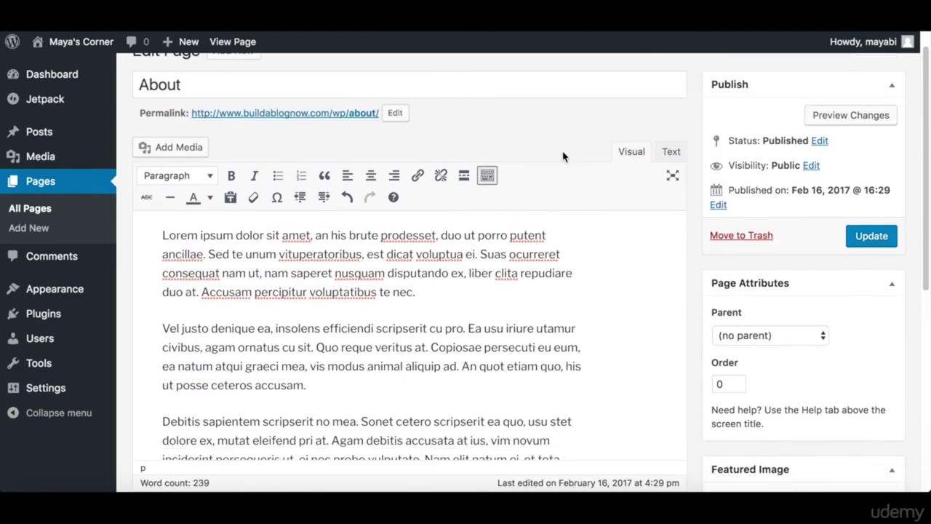
scroll(563, 156, down, 1)
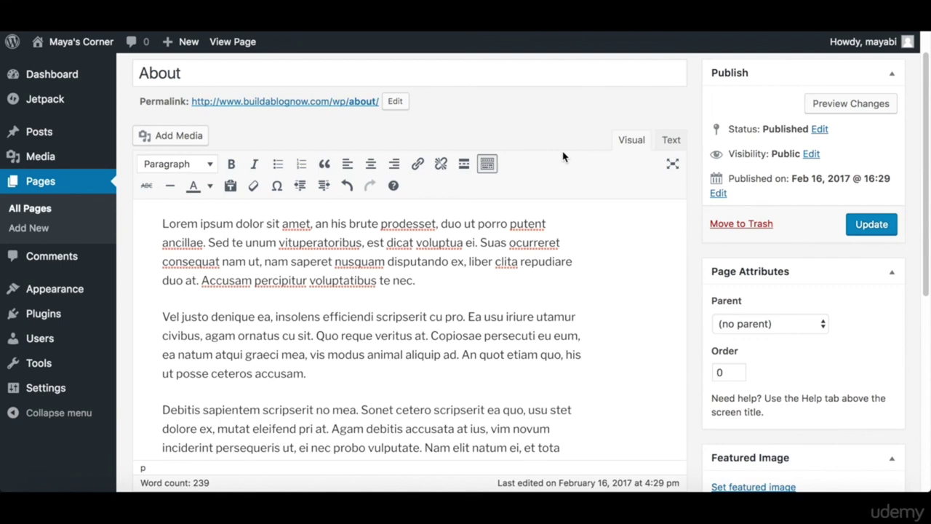
click(880, 228)
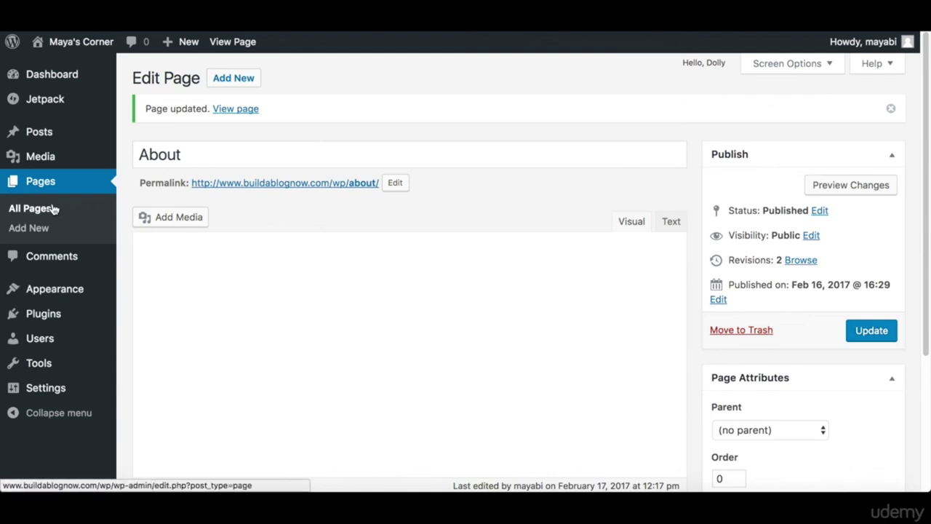
click(30, 208)
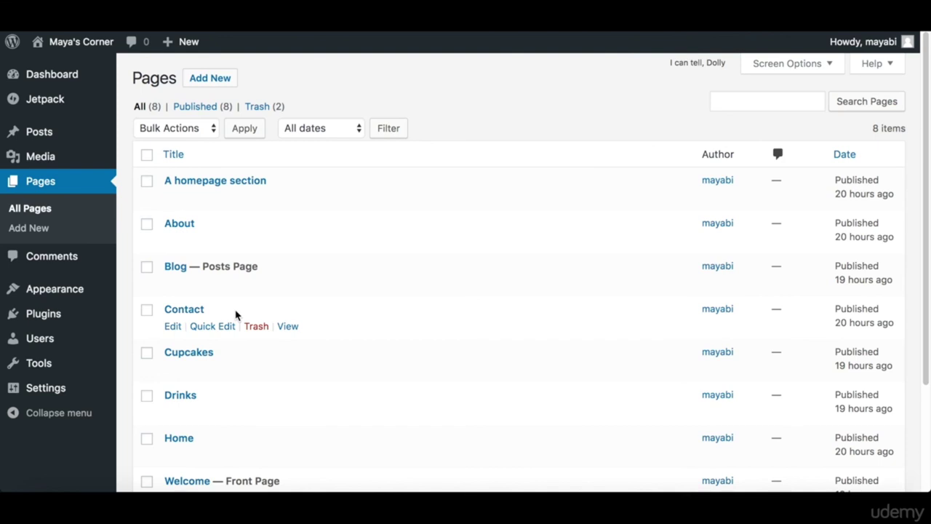
Open Appearance > Menus and review the Social Links Menu's Yelp, Facebook, Twitter, Instagram and Email links.
mouse_move(63, 295)
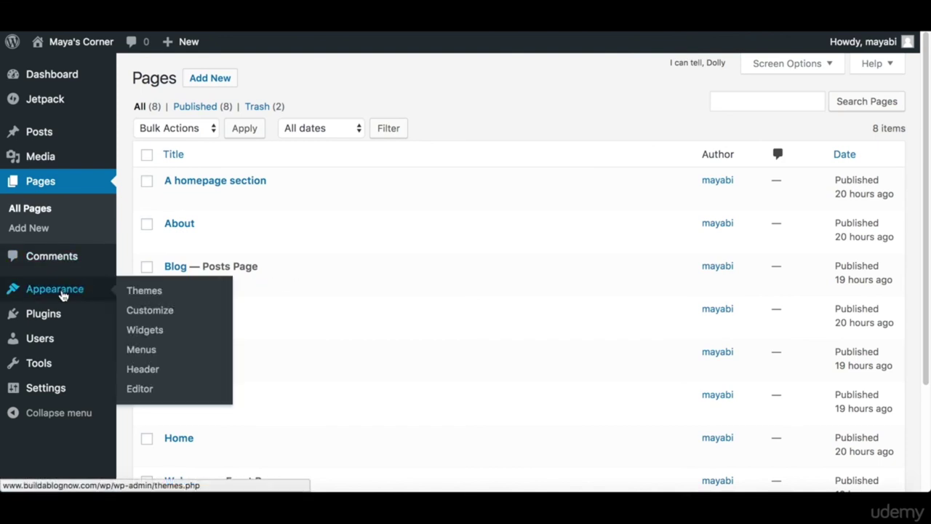
click(142, 351)
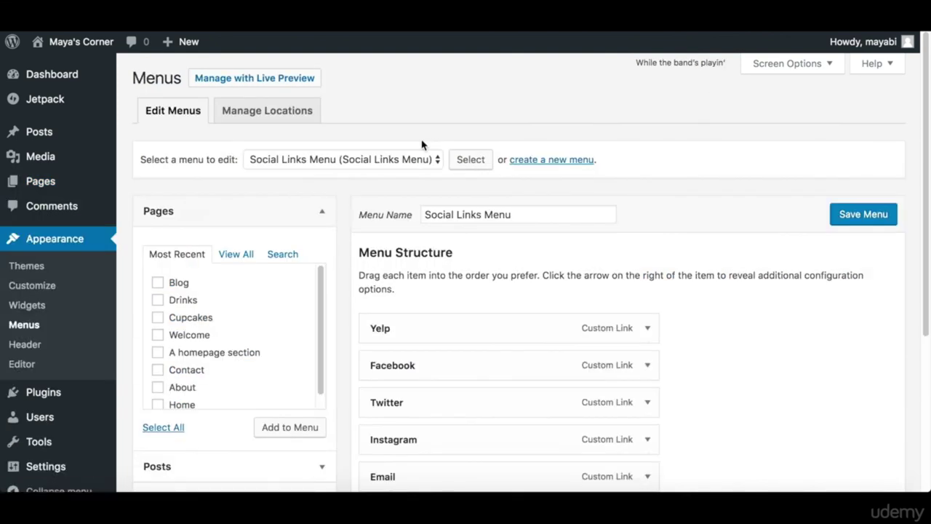
scroll(421, 145, down, 3)
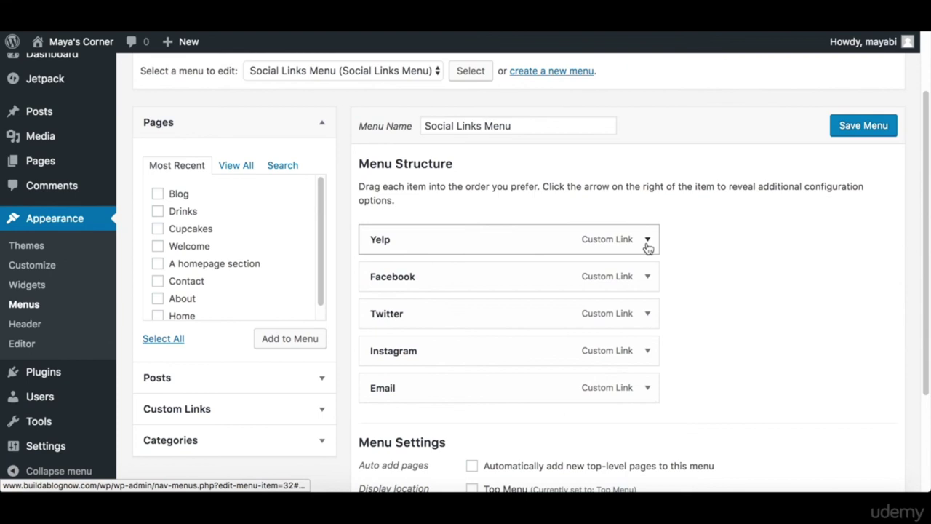
scroll(557, 201, down, 4)
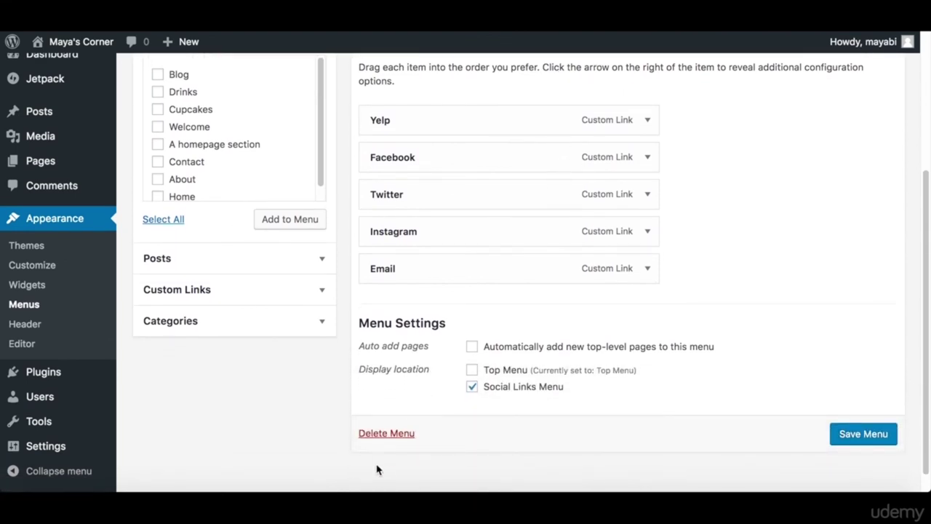
scroll(403, 388, up, 7)
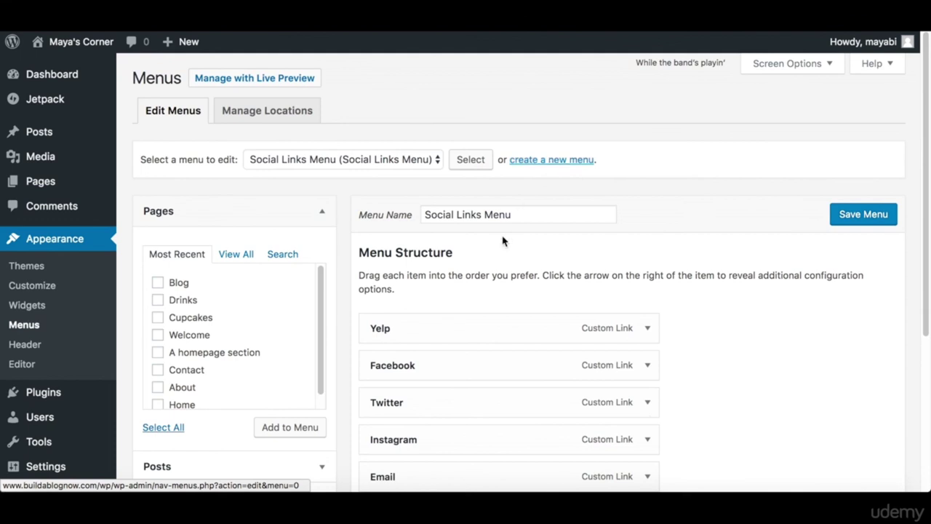
scroll(501, 242, down, 3)
scroll(425, 232, up, 1)
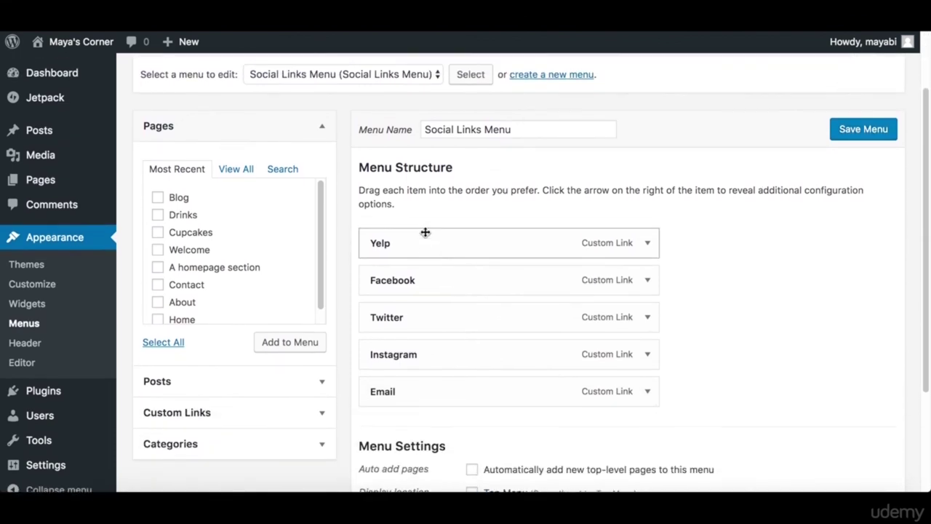
drag(426, 131, 523, 130)
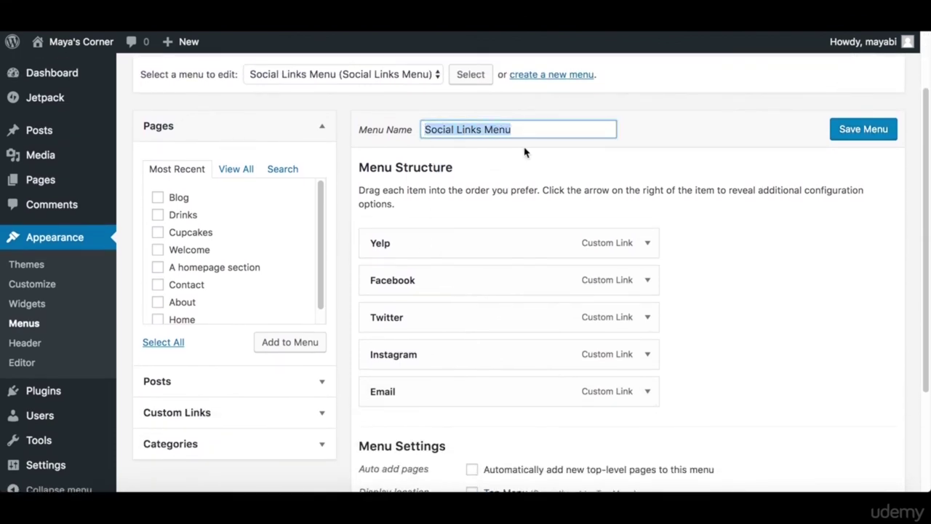
click(523, 153)
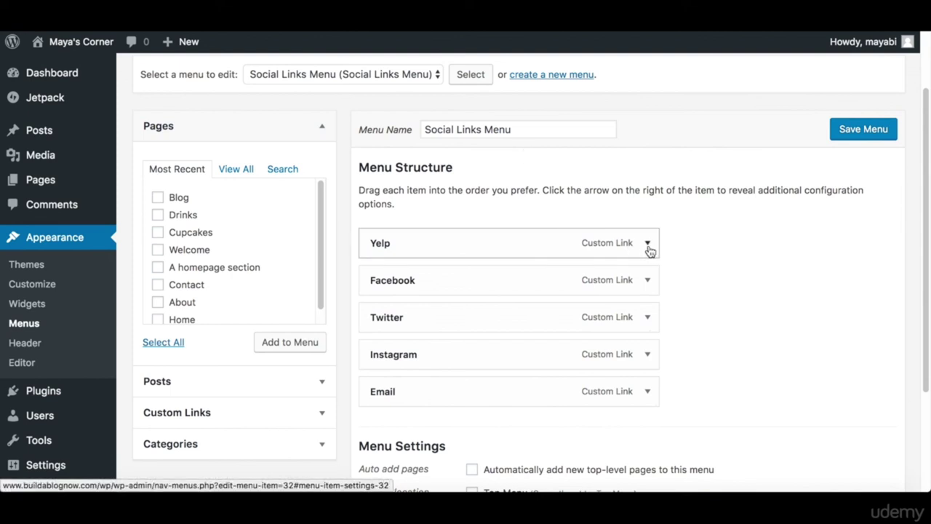
click(647, 244)
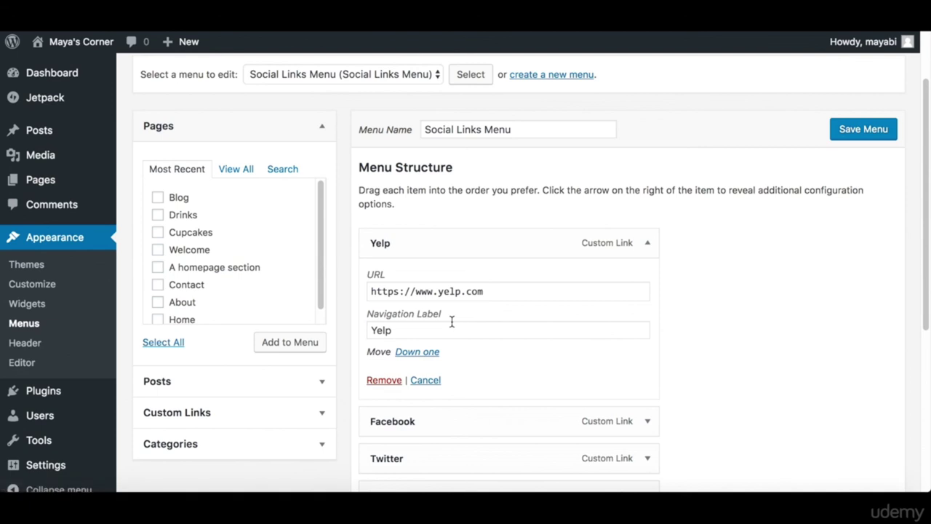
triple_click(452, 291)
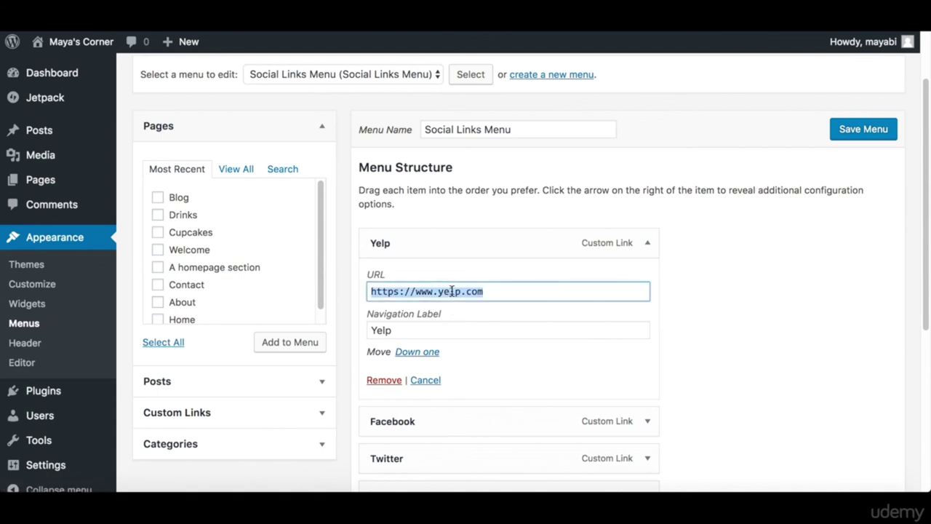
click(691, 290)
scroll(547, 326, down, 1)
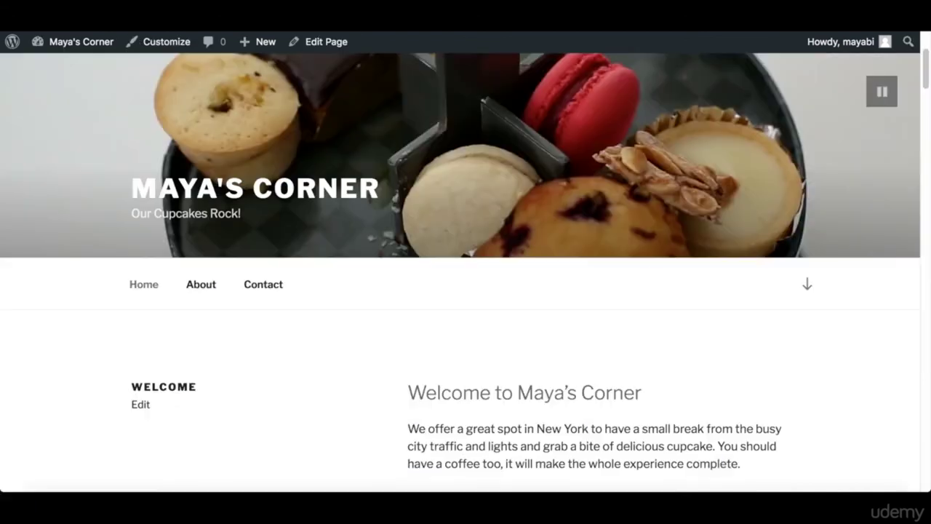
scroll(329, 366, down, 15)
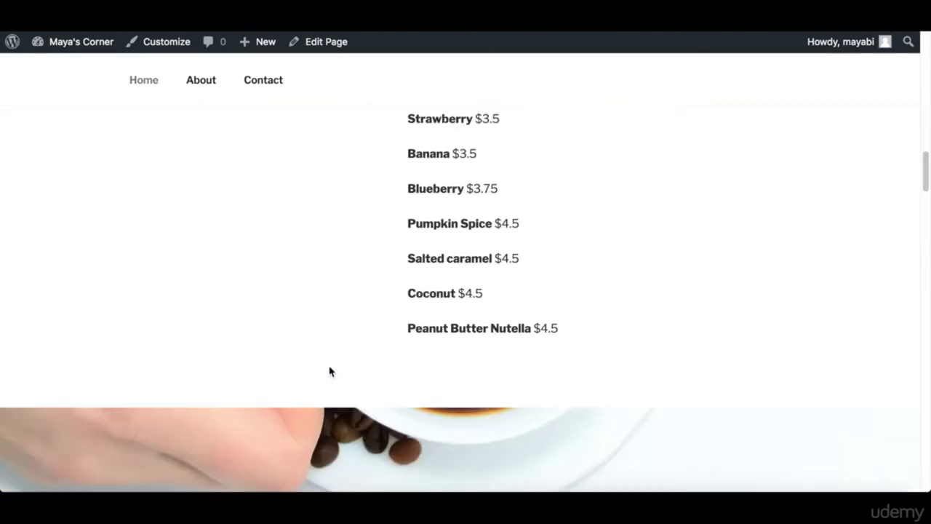
scroll(328, 371, down, 10)
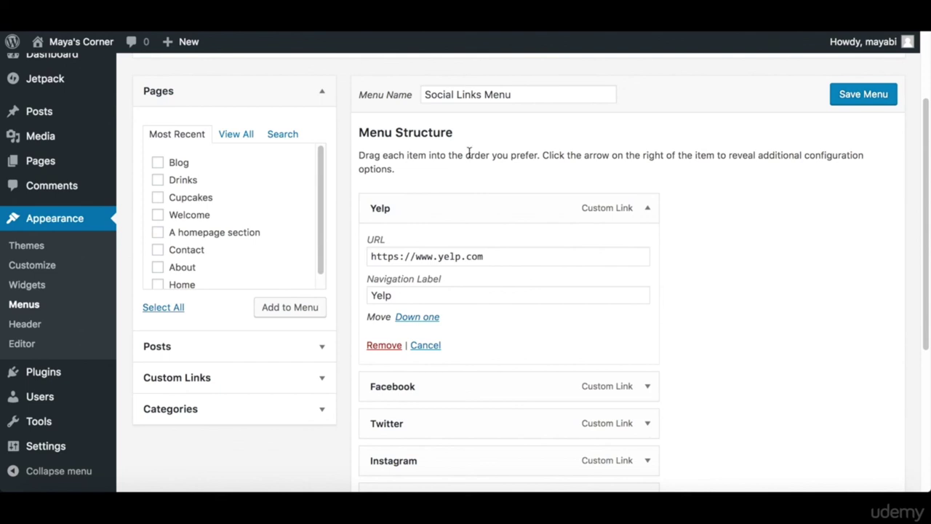
scroll(464, 172, down, 2)
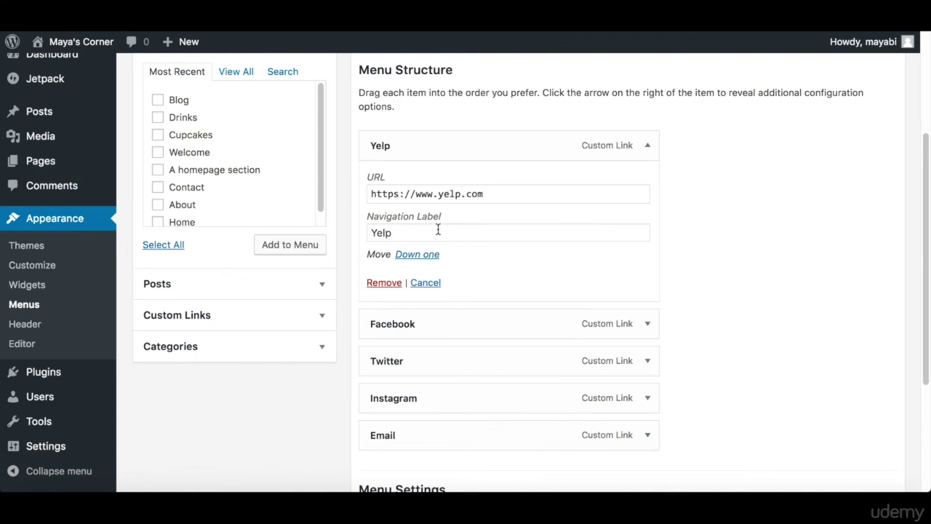
Remove Yelp from the Social Links Menu and inspect the Facebook link's URL, leaving it unchanged.
click(381, 284)
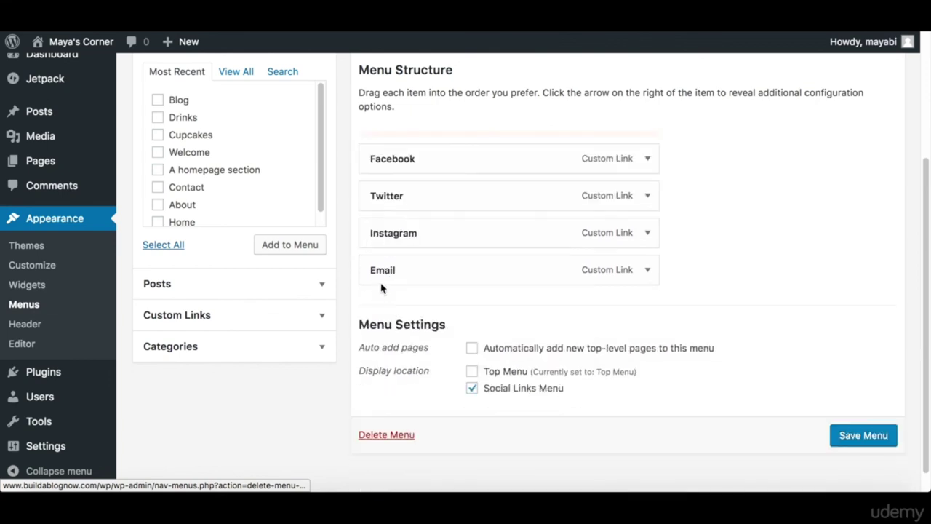
click(648, 155)
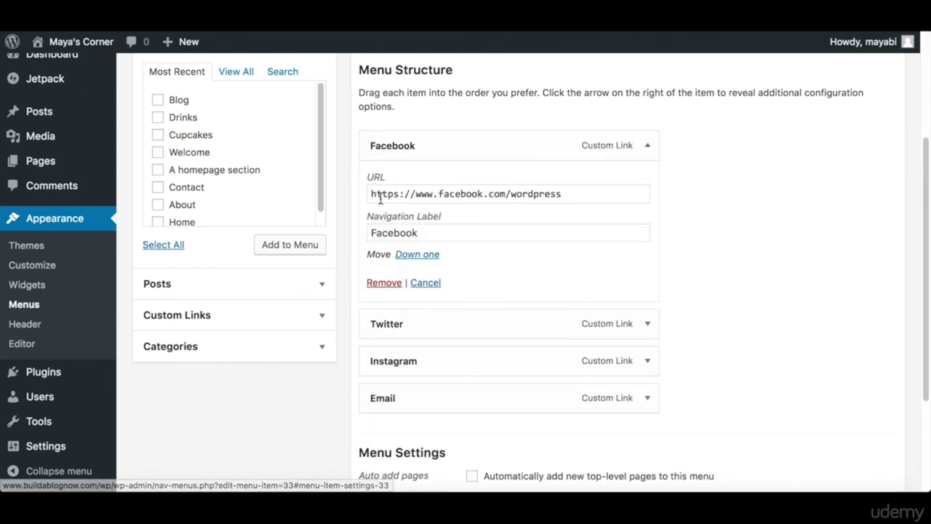
click(374, 195)
drag(374, 195, 560, 195)
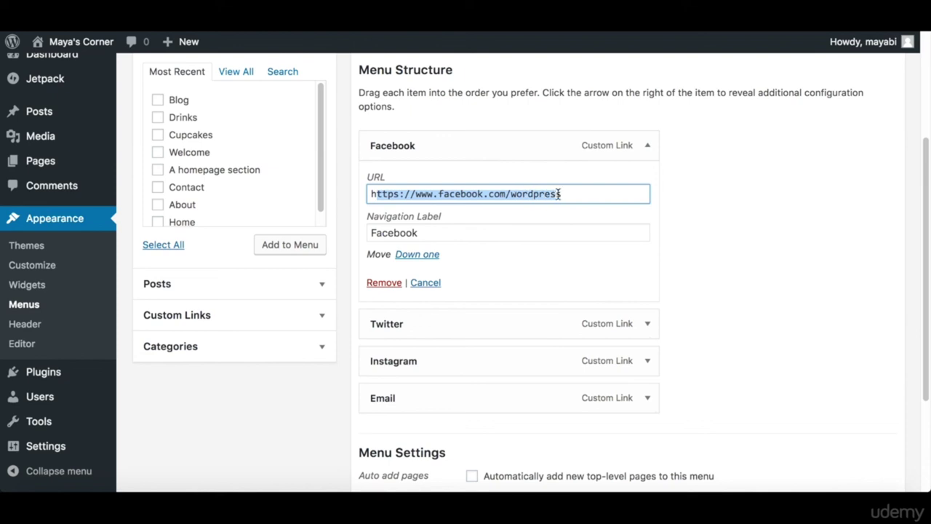
triple_click(559, 194)
click(712, 311)
scroll(712, 310, down, 2)
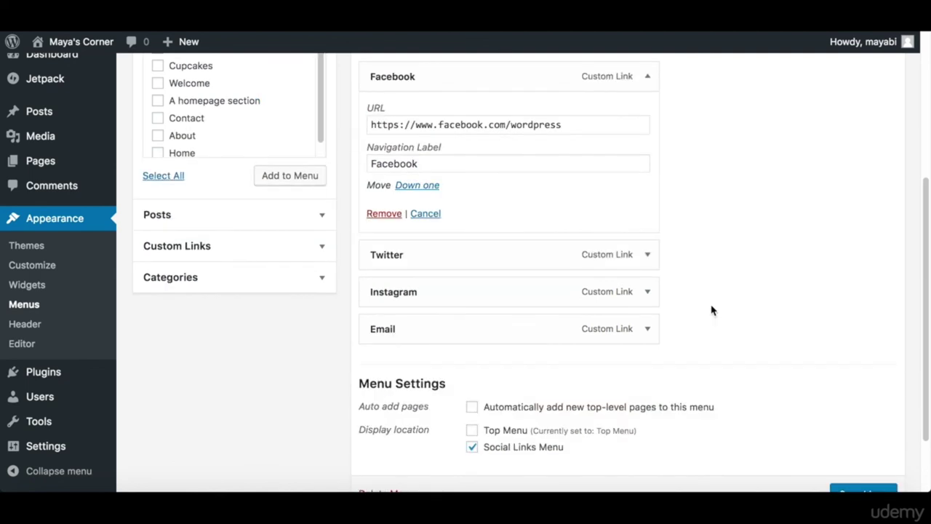
Change the Email link's mailto address to the shop's info e-mail and expand Custom Links.
click(648, 330)
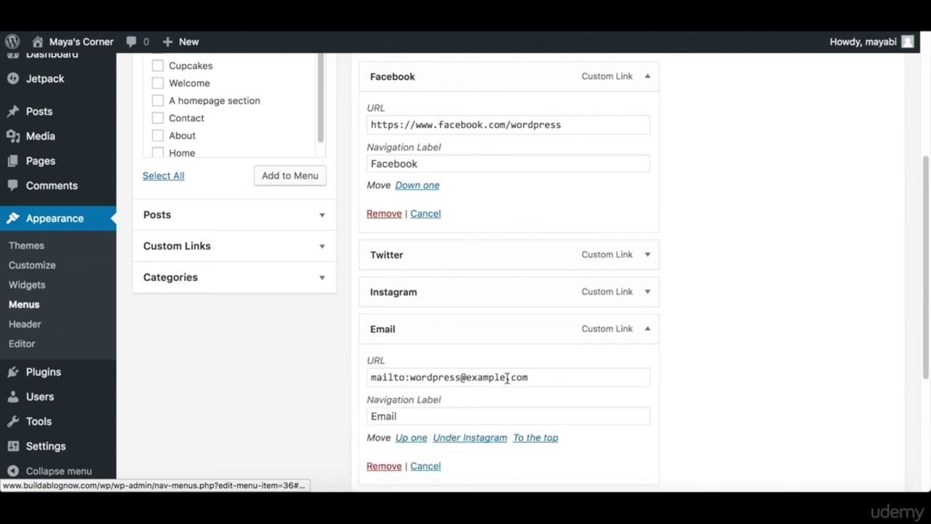
drag(409, 379, 572, 376)
click(789, 395)
scroll(790, 393, down, 5)
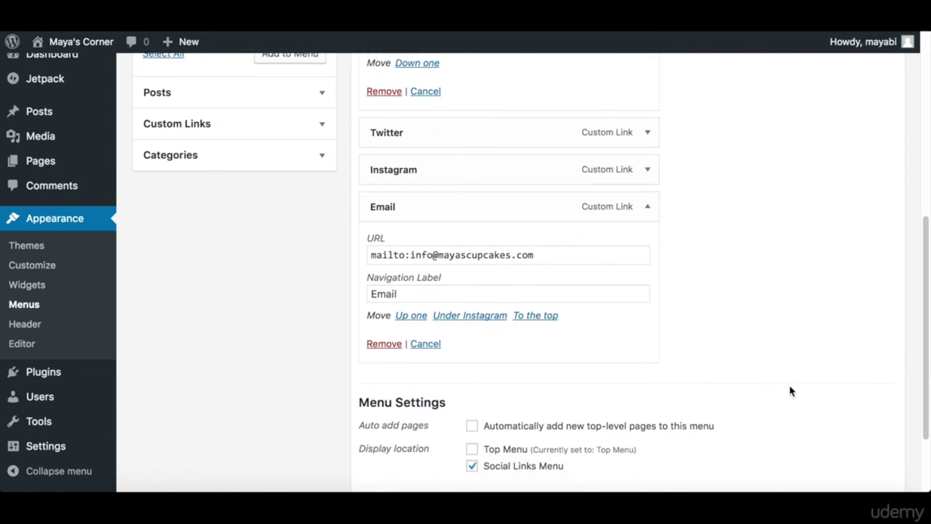
scroll(790, 391, down, 1)
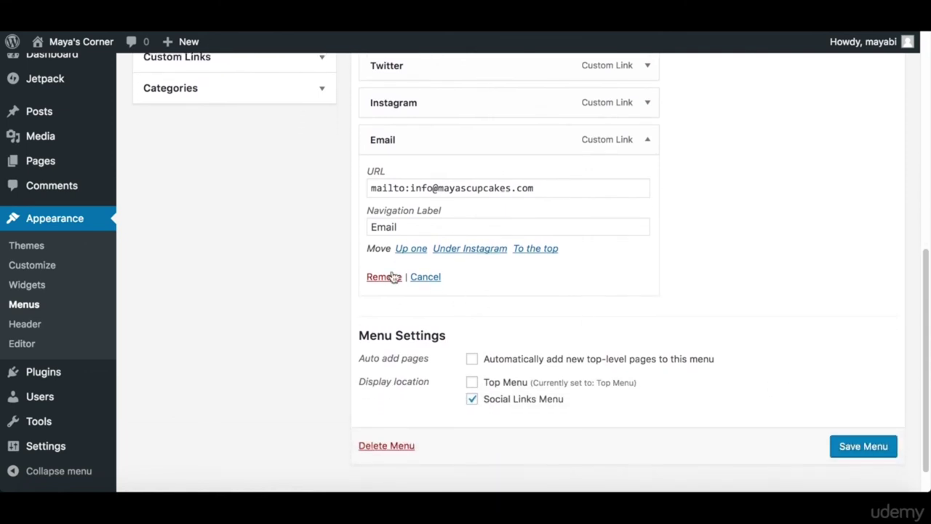
scroll(323, 308, up, 4)
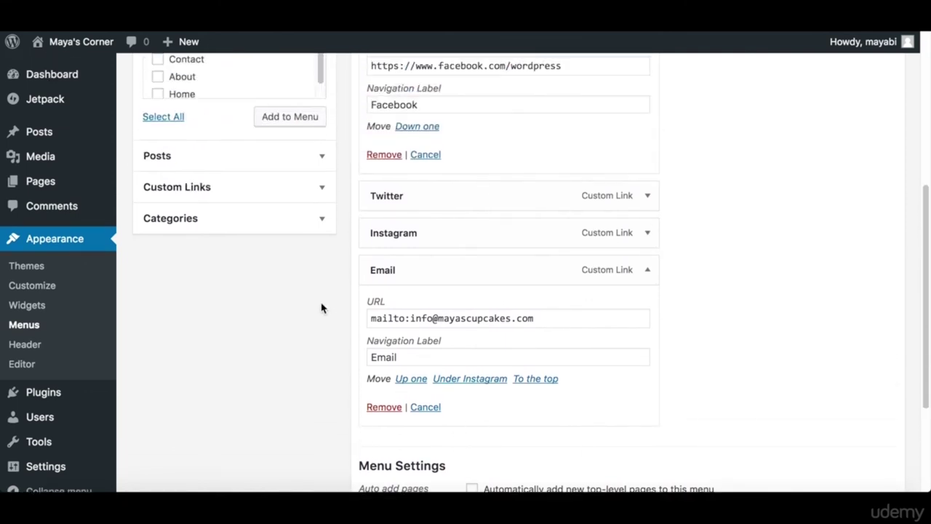
click(245, 197)
scroll(245, 197, up, 5)
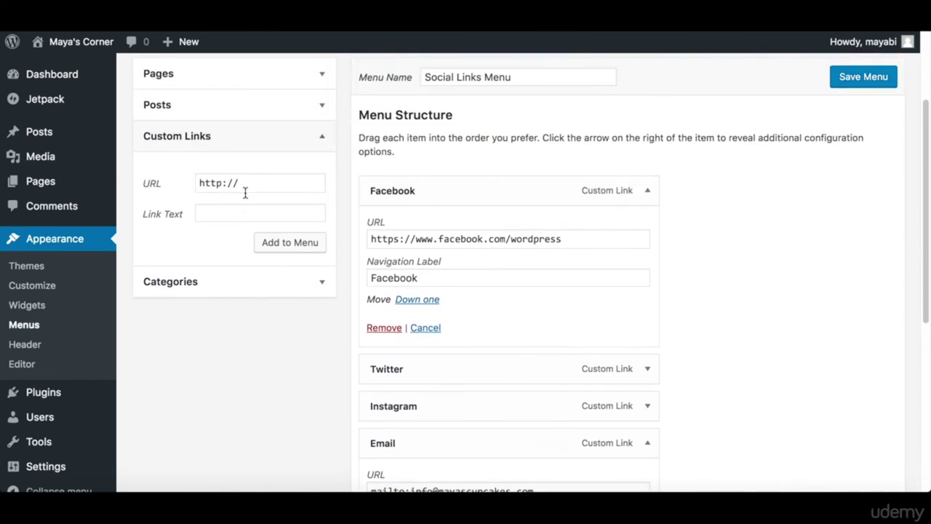
click(229, 210)
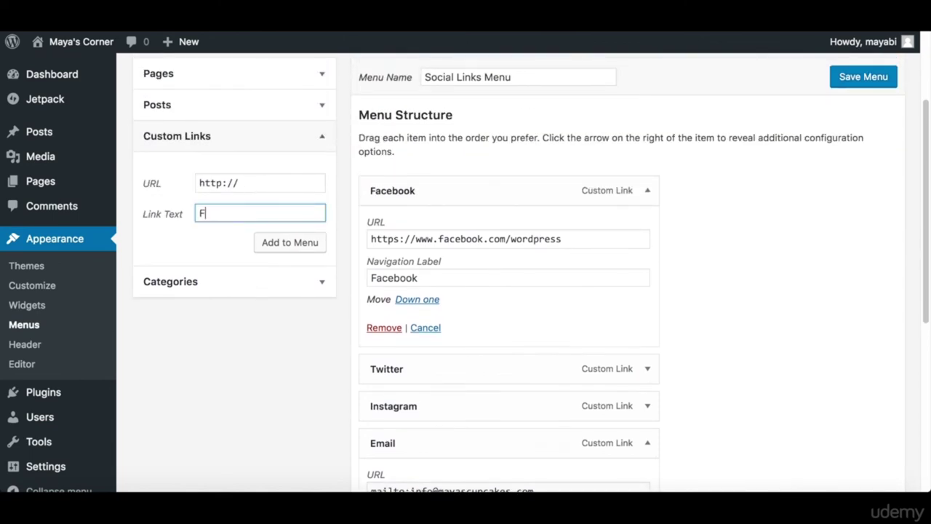
click(263, 183)
text(www.flickr.com/)
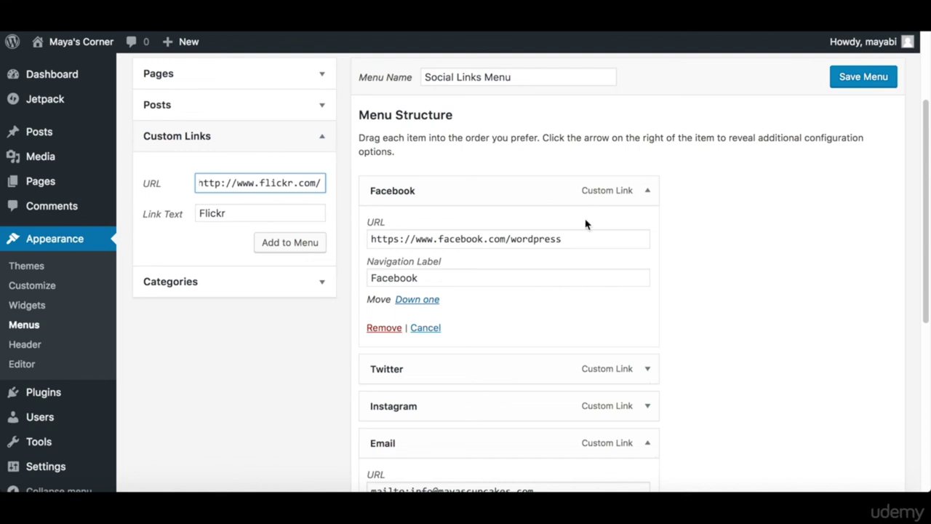
click(287, 248)
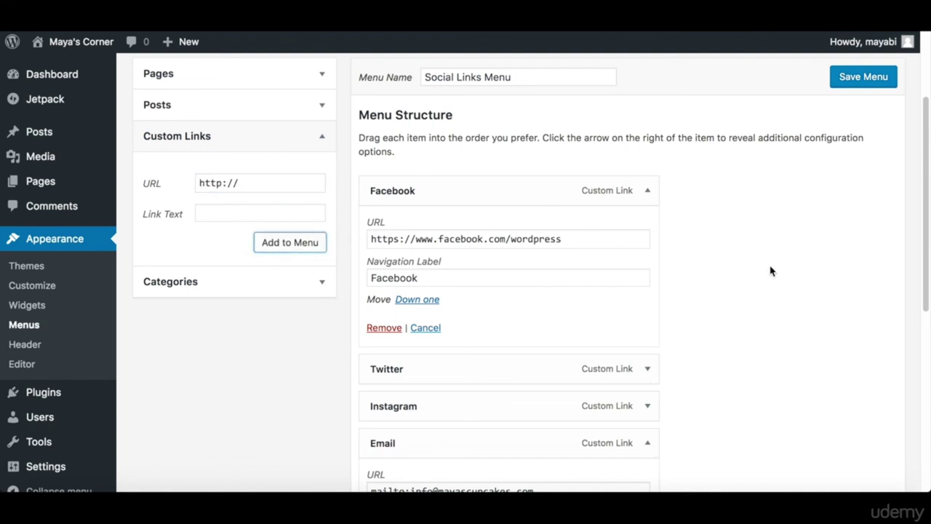
scroll(771, 270, down, 5)
scroll(771, 269, down, 4)
scroll(771, 269, up, 5)
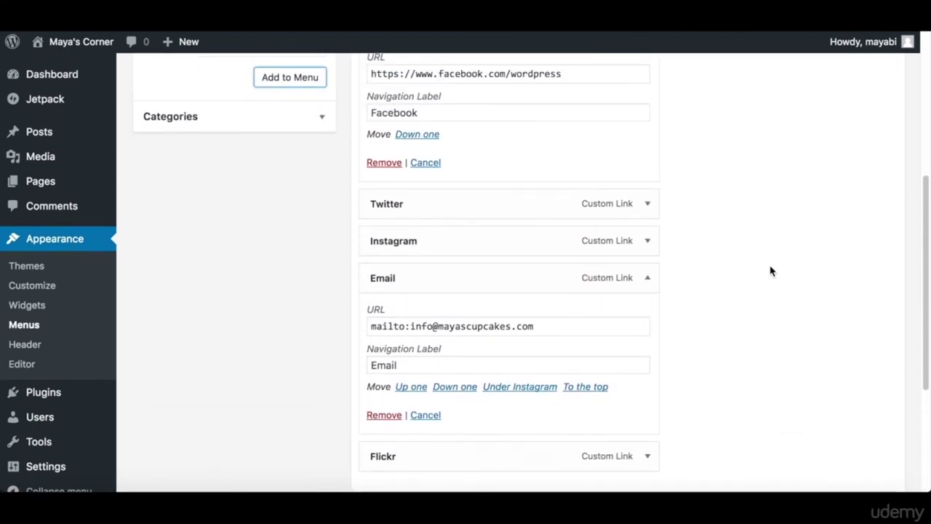
drag(468, 456, 469, 249)
scroll(642, 208, up, 3)
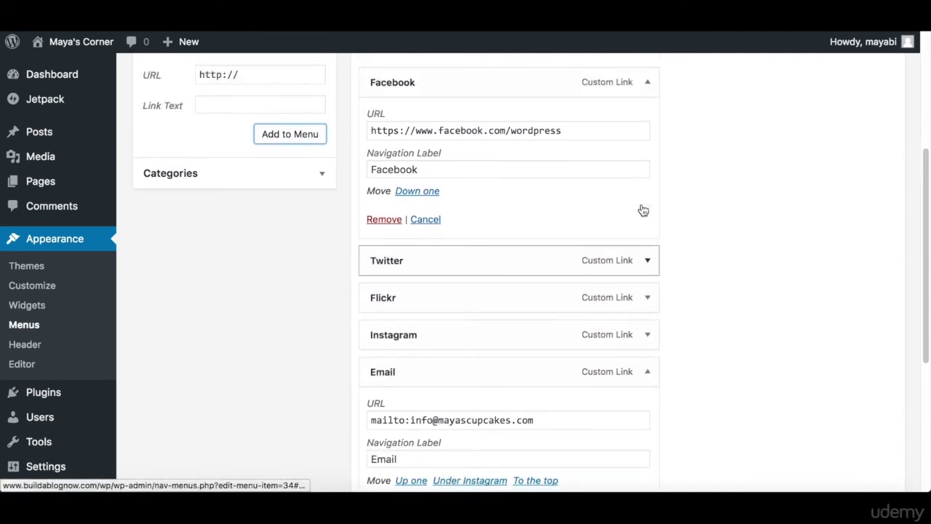
click(866, 135)
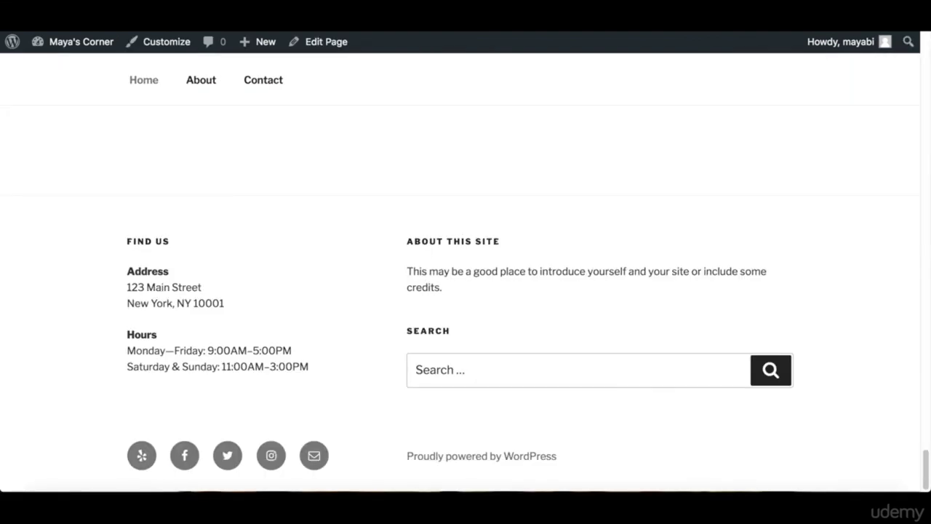
Reload the live site to confirm the Flickr footer icon, then return to the menu selector.
key(super+r)
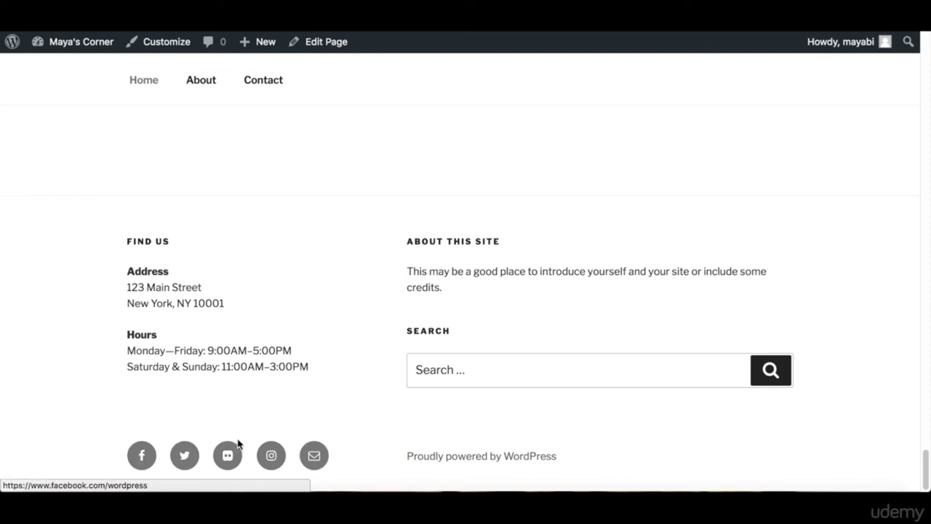
key(ctrl+shift+Tab)
click(291, 202)
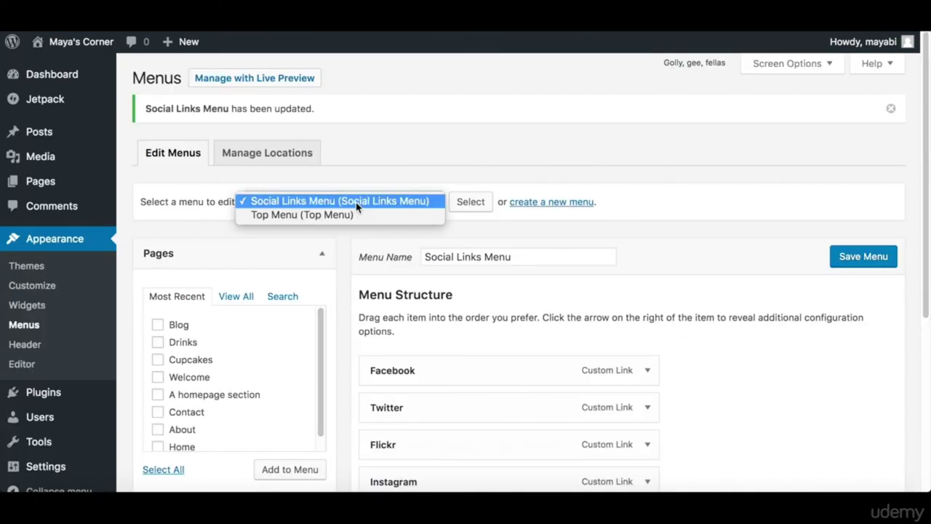
Load the Top Menu for editing, glance at the live site, and return to its editor.
click(290, 215)
click(471, 201)
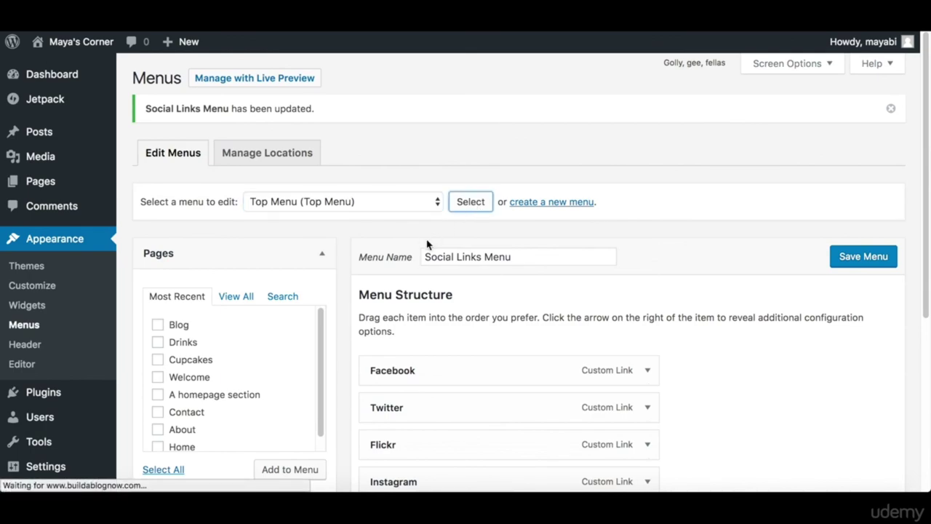
key(ctrl+Tab)
scroll(303, 175, up, 15)
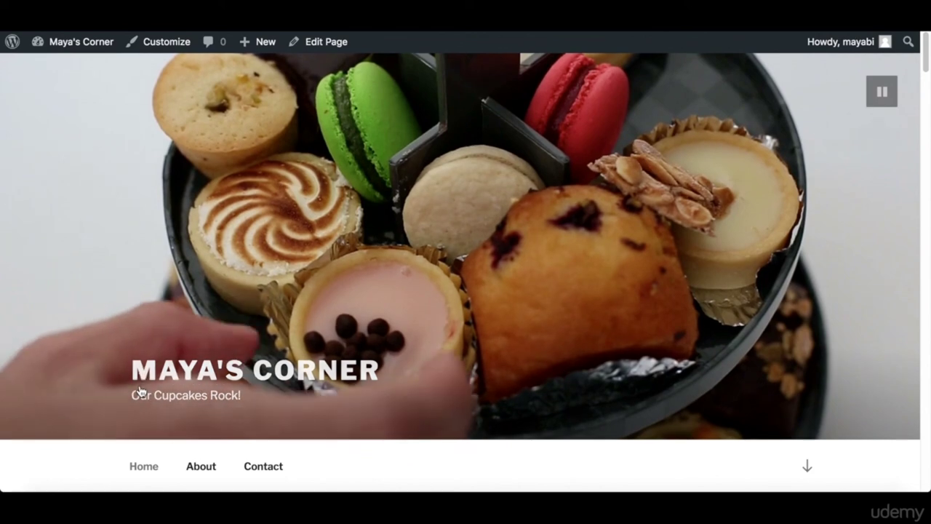
scroll(141, 384, down, 2)
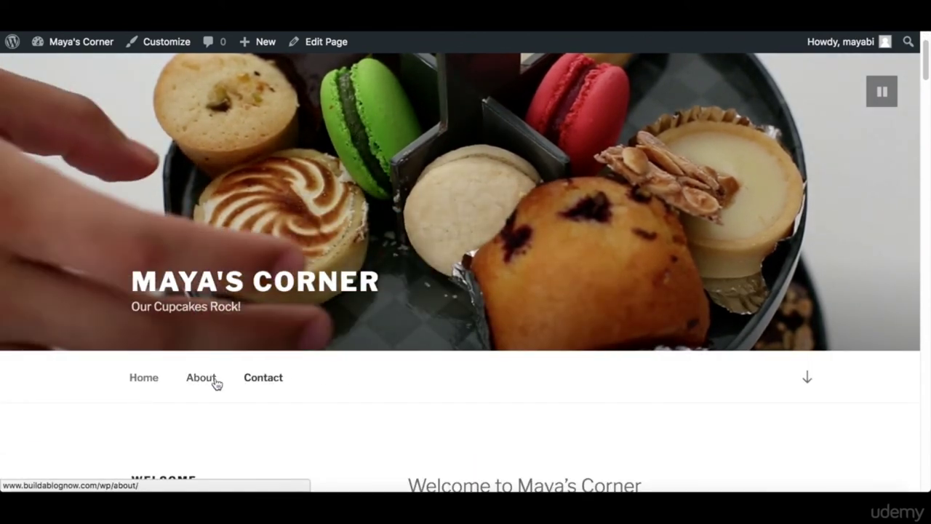
key(ctrl+shift+Tab)
scroll(317, 333, down, 3)
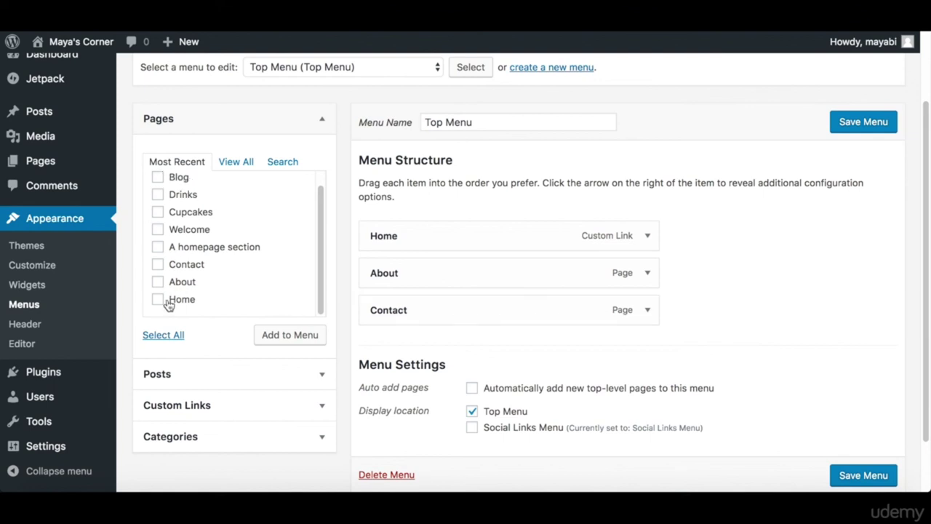
Add the checked Blog page to the Top Menu.
scroll(167, 304, up, 2)
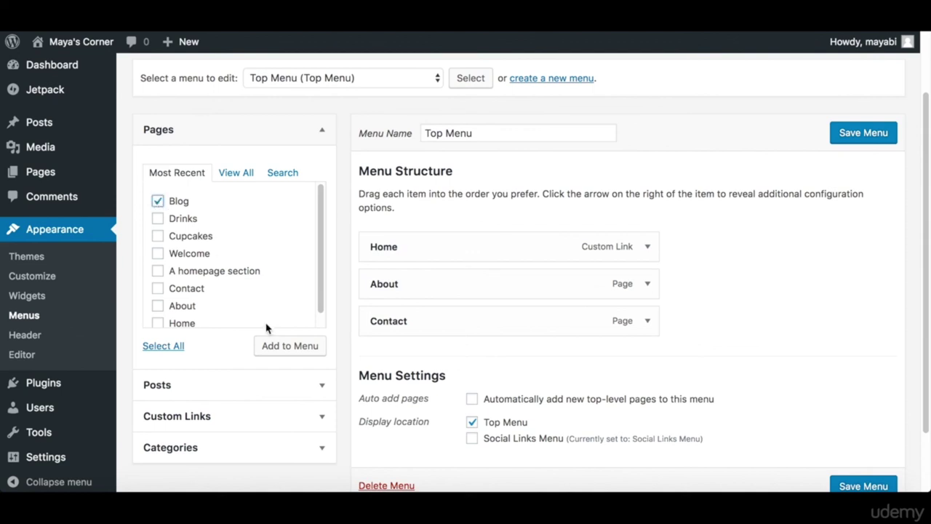
click(282, 353)
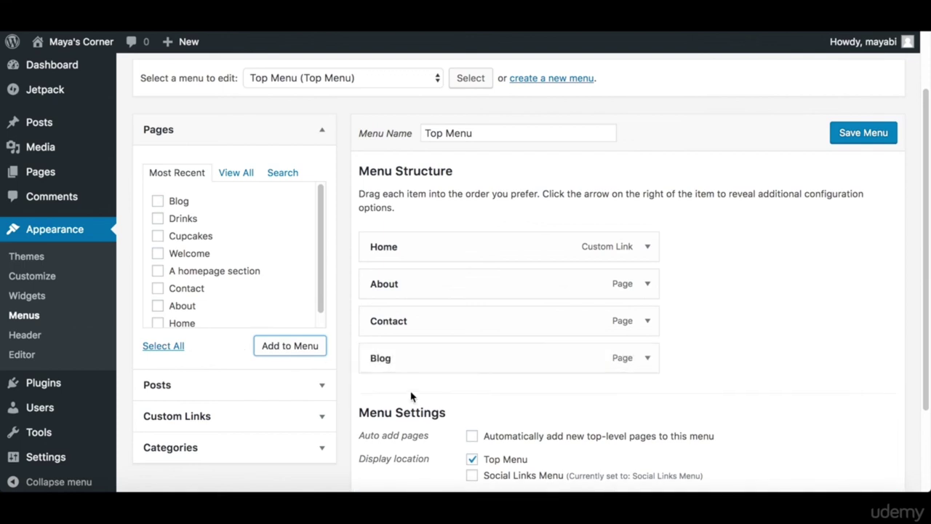
scroll(411, 395, down, 3)
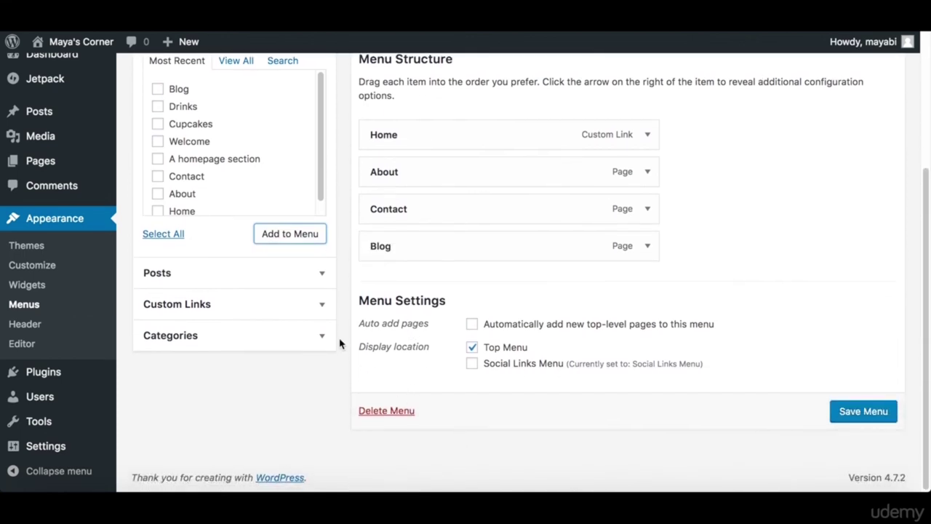
Add the Finding The Best Baking Equipment Online post as a test, then remove it.
click(322, 276)
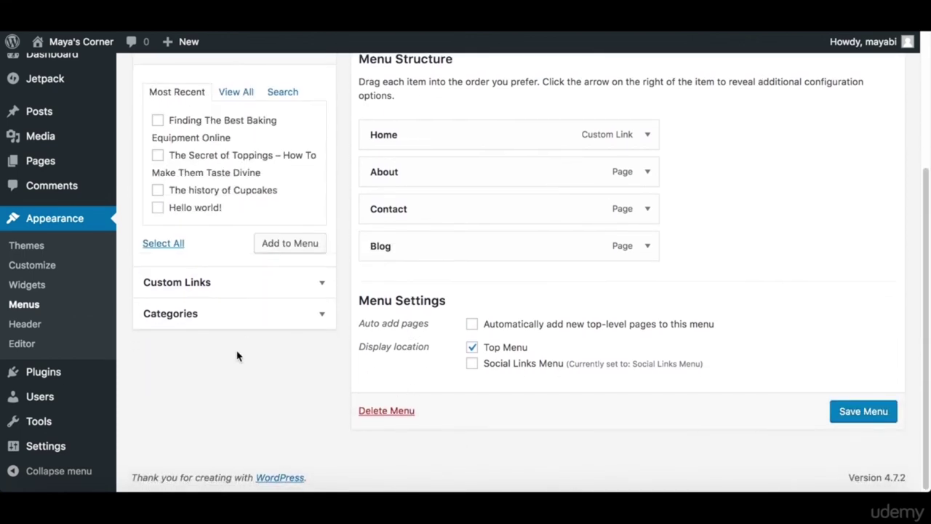
scroll(237, 357, up, 1)
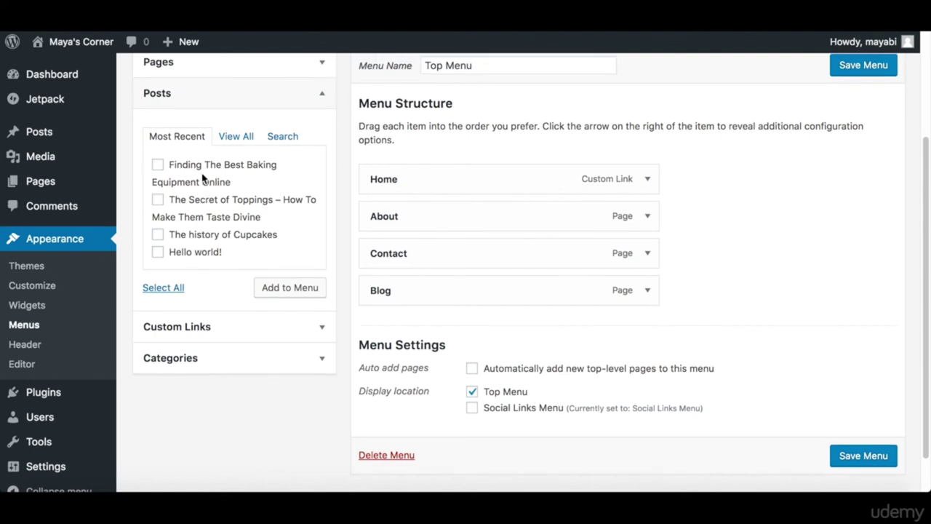
click(158, 165)
click(275, 289)
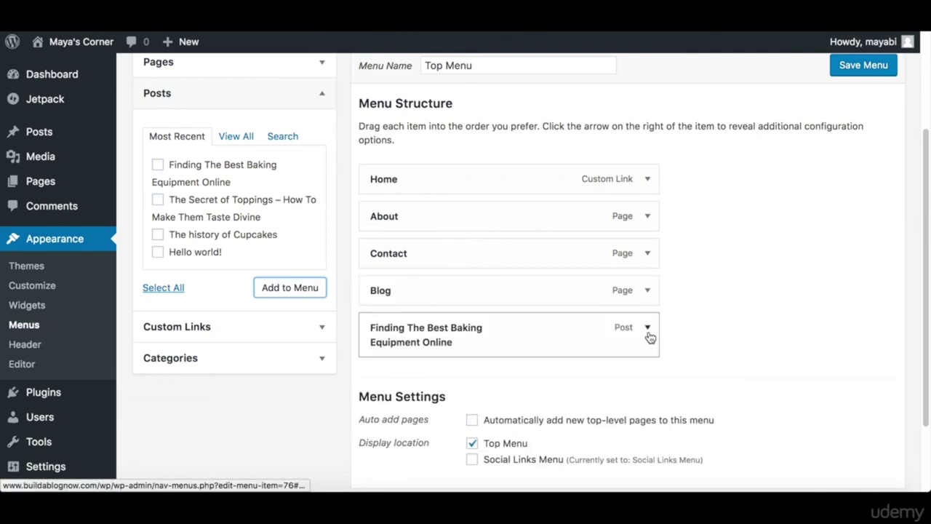
click(648, 327)
click(385, 471)
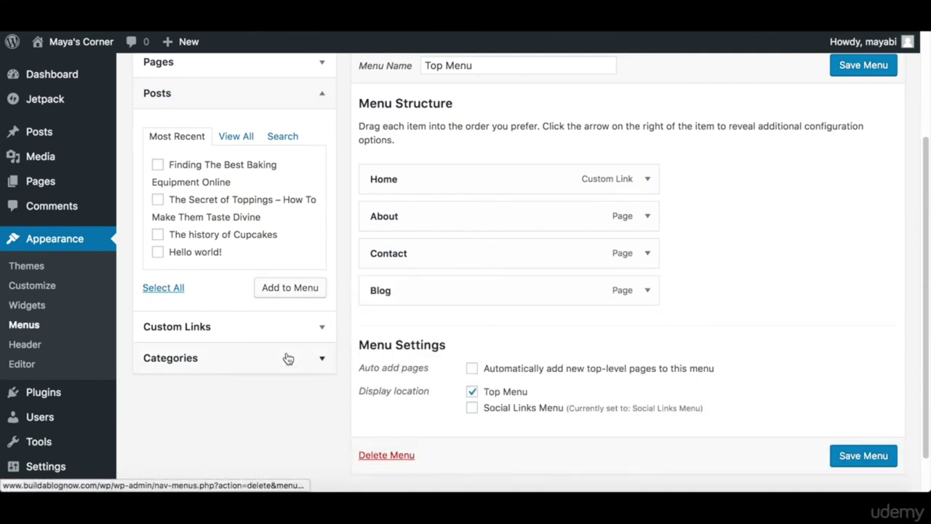
Browse the Custom Links and Categories boxes, then save the Top Menu.
click(268, 334)
click(240, 172)
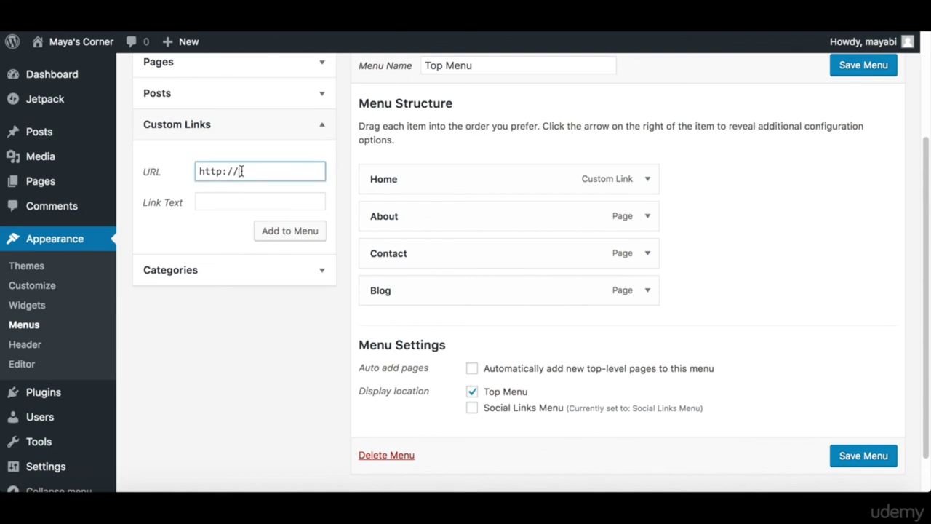
click(232, 203)
click(222, 272)
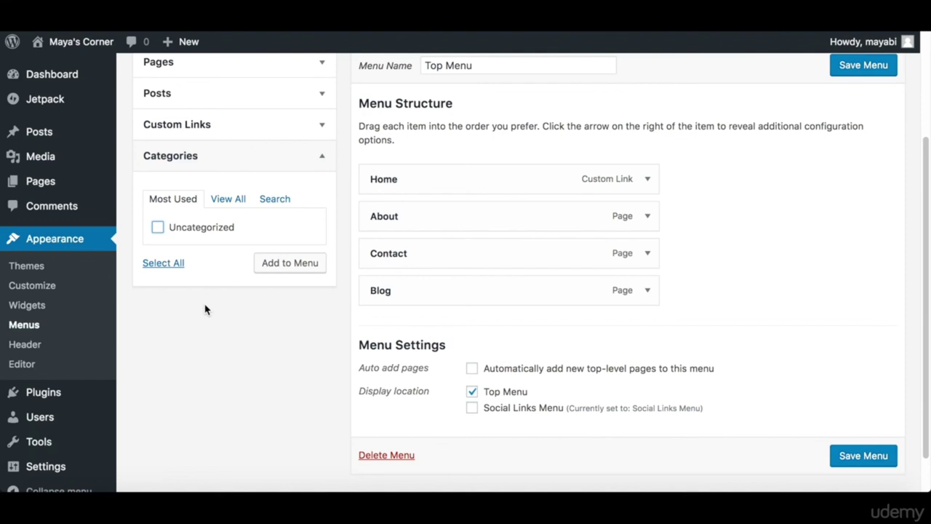
scroll(763, 228, up, 3)
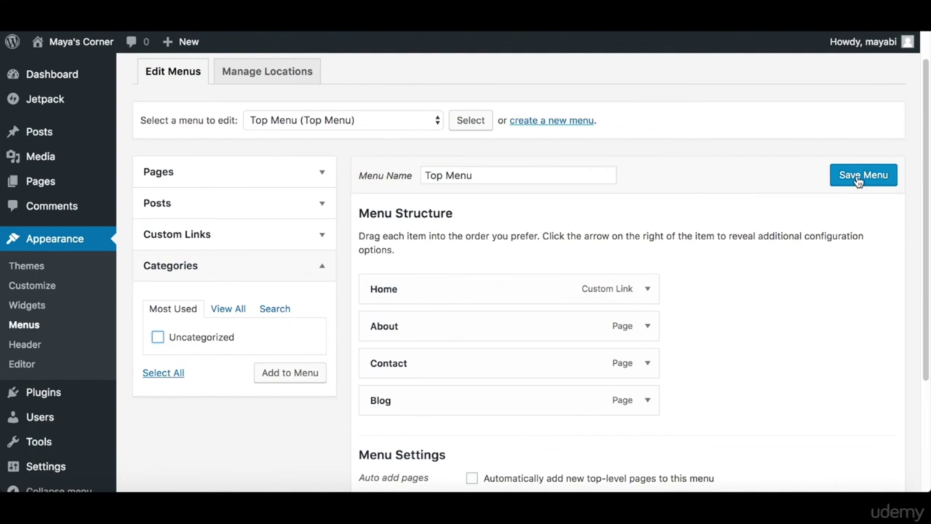
click(858, 176)
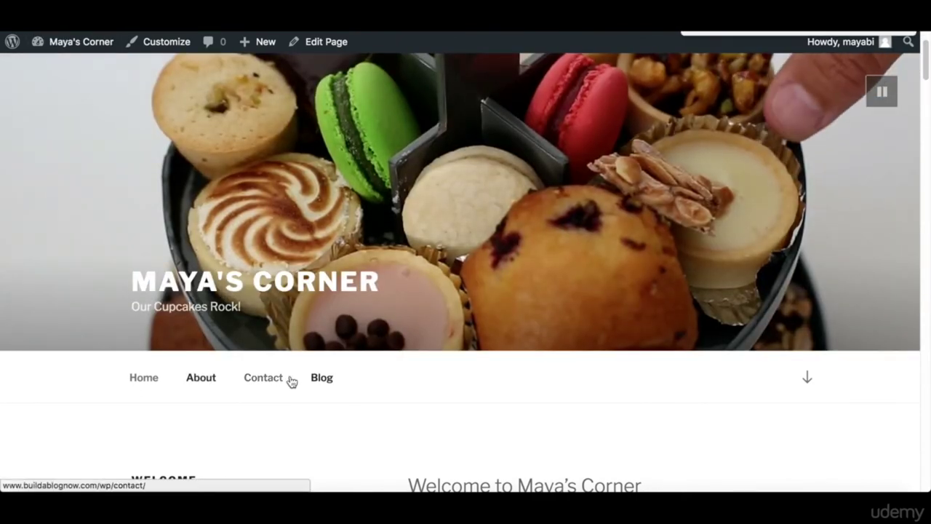
Open Blog from the live site's top navigation and scroll through its posts.
click(325, 380)
scroll(356, 220, down, 3)
scroll(357, 220, down, 6)
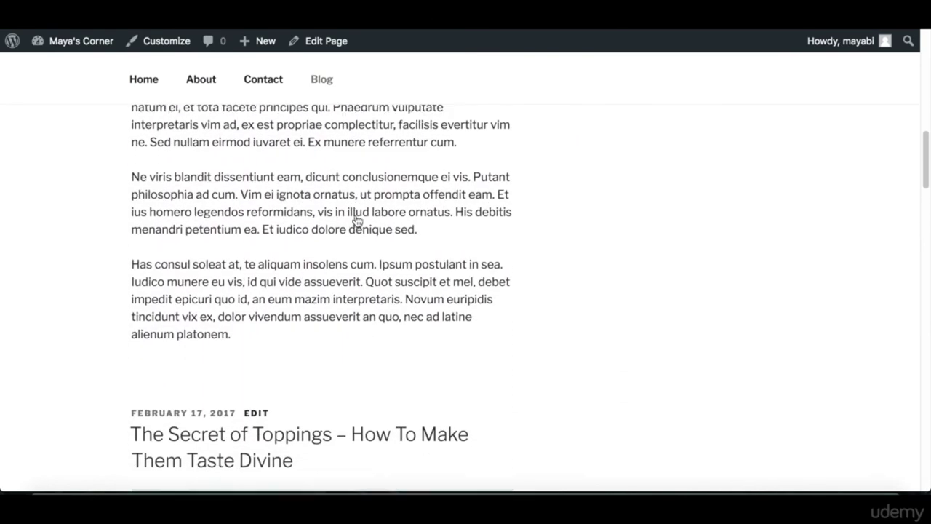
scroll(356, 220, up, 9)
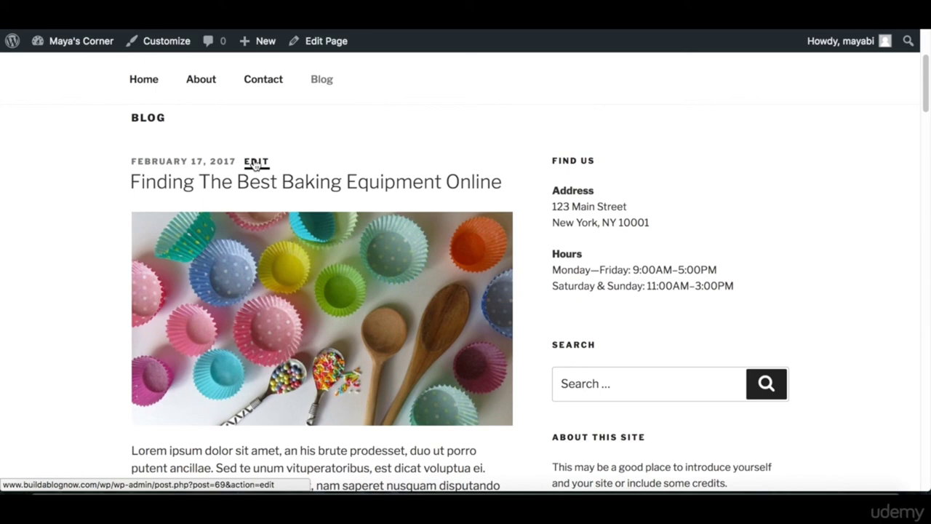
Insert a Read More break after the first paragraph of the baking equipment post and update it.
click(255, 163)
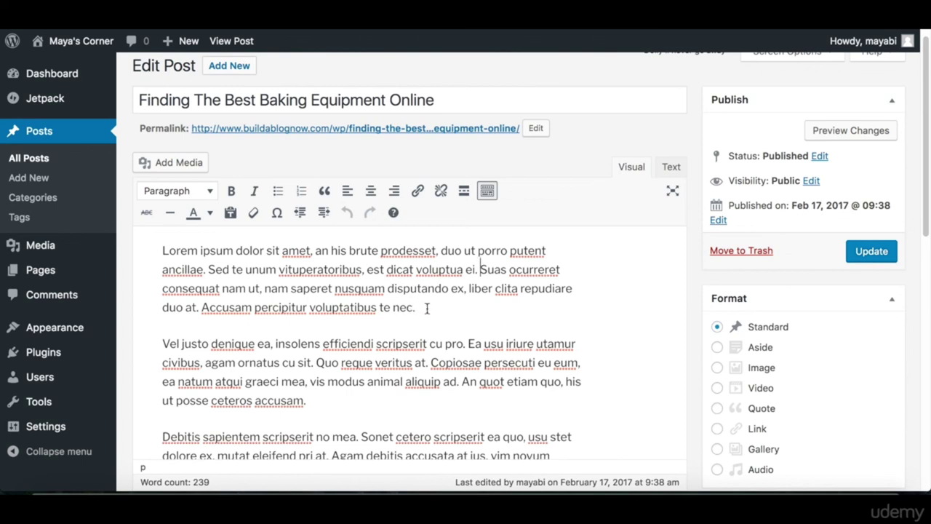
click(464, 190)
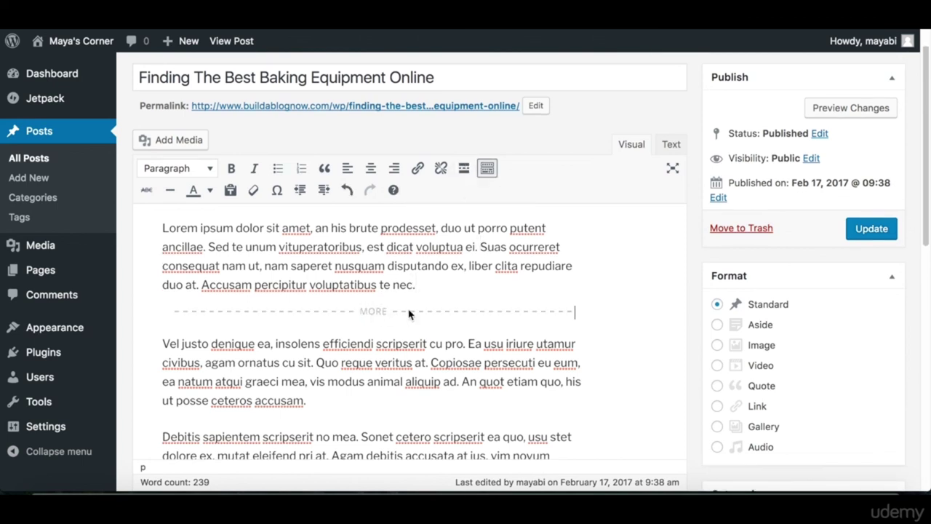
click(867, 232)
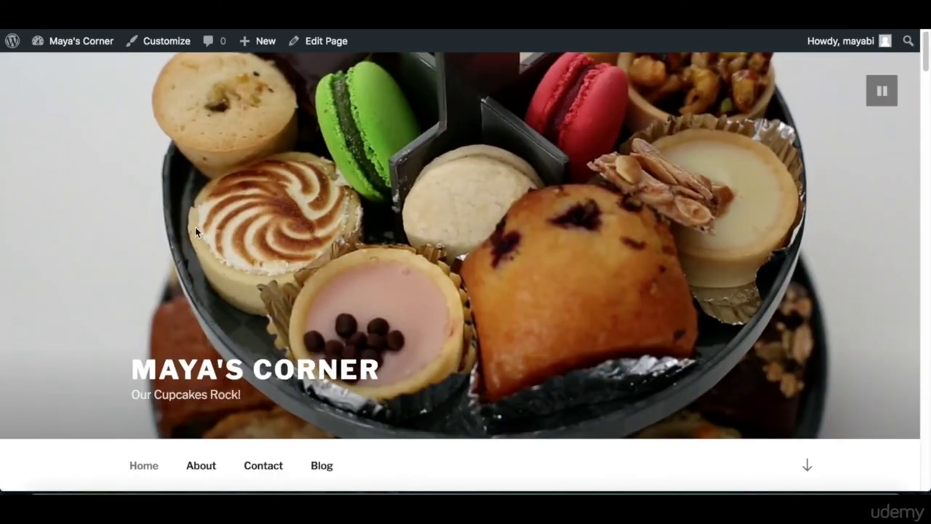
On the Blog page, follow the post's 'Continue reading' link to its full page.
scroll(215, 264, down, 5)
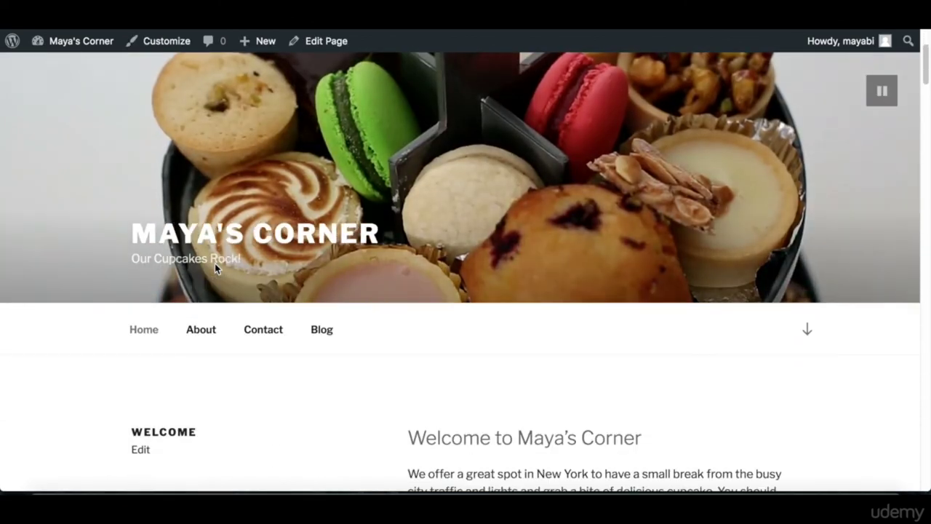
click(325, 149)
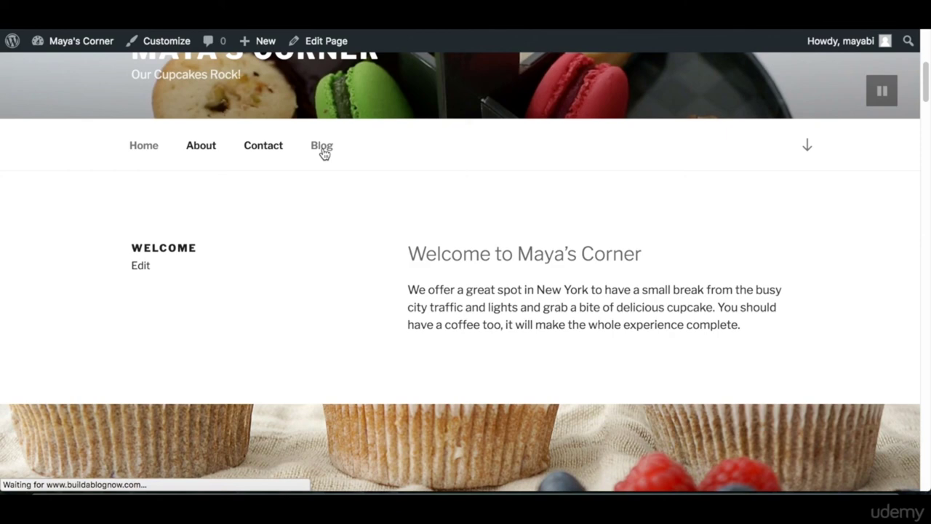
scroll(322, 353, down, 10)
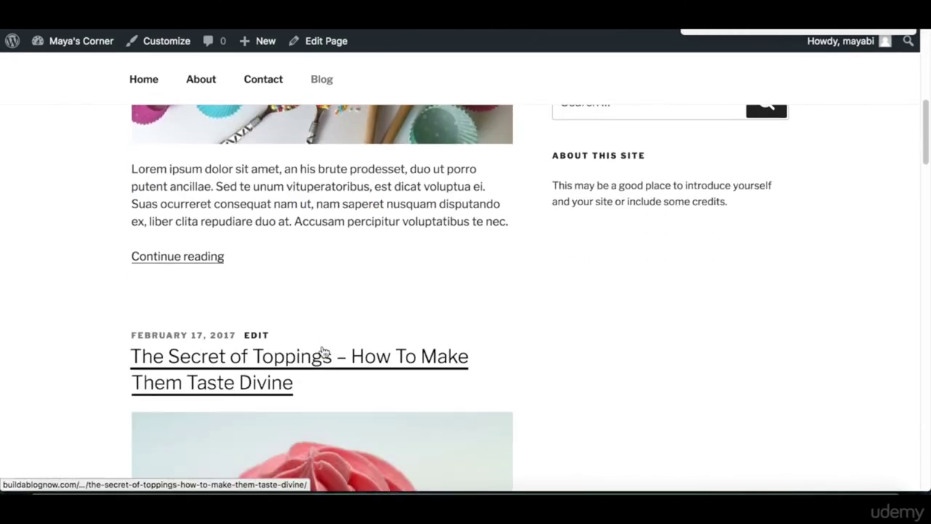
click(200, 262)
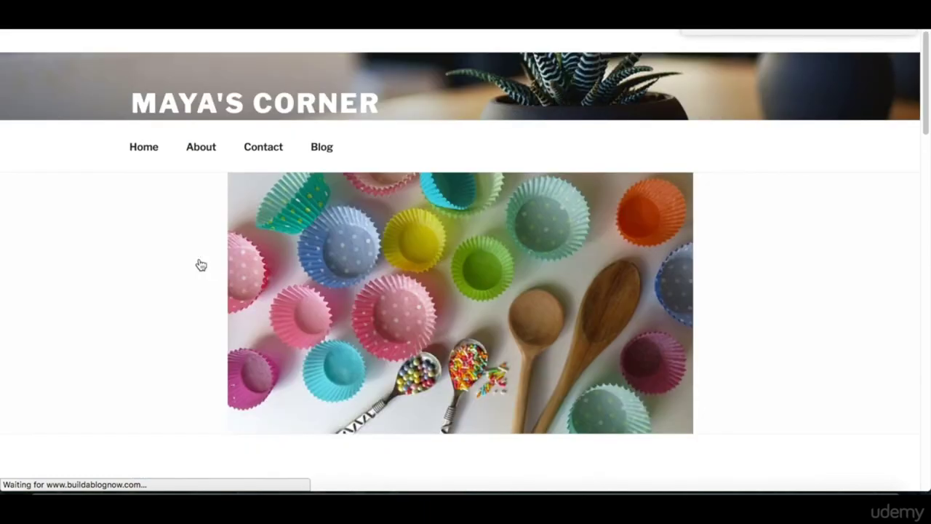